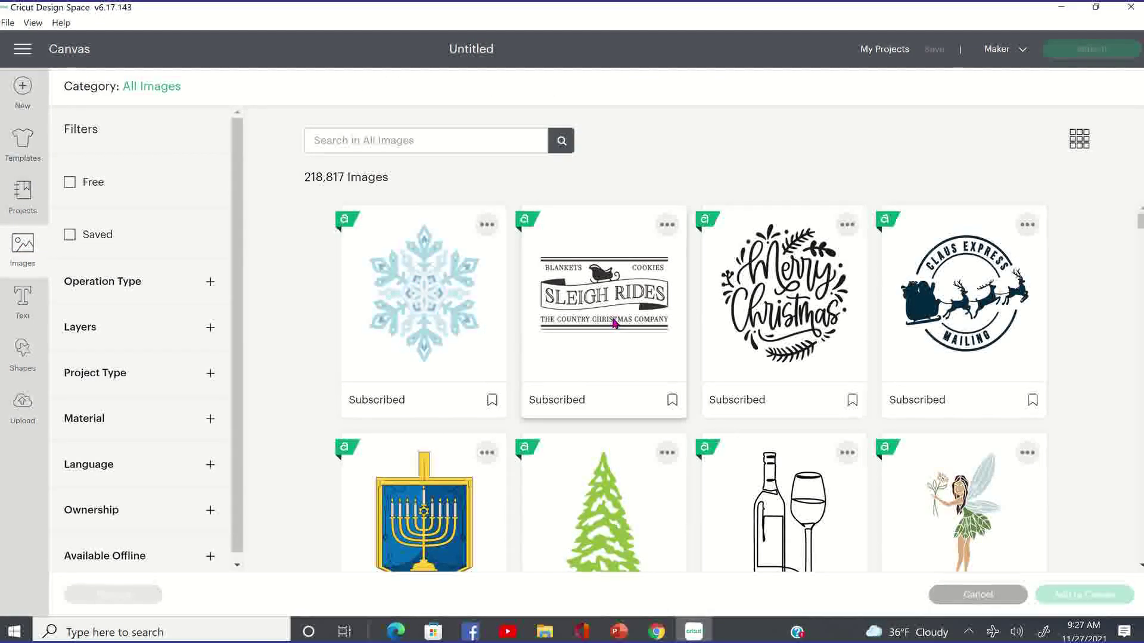
Find the round red Merry Christmas design with scroll ornaments in the image library and add it to the canvas
scroll(614, 327, down, 4)
scroll(615, 327, down, 8)
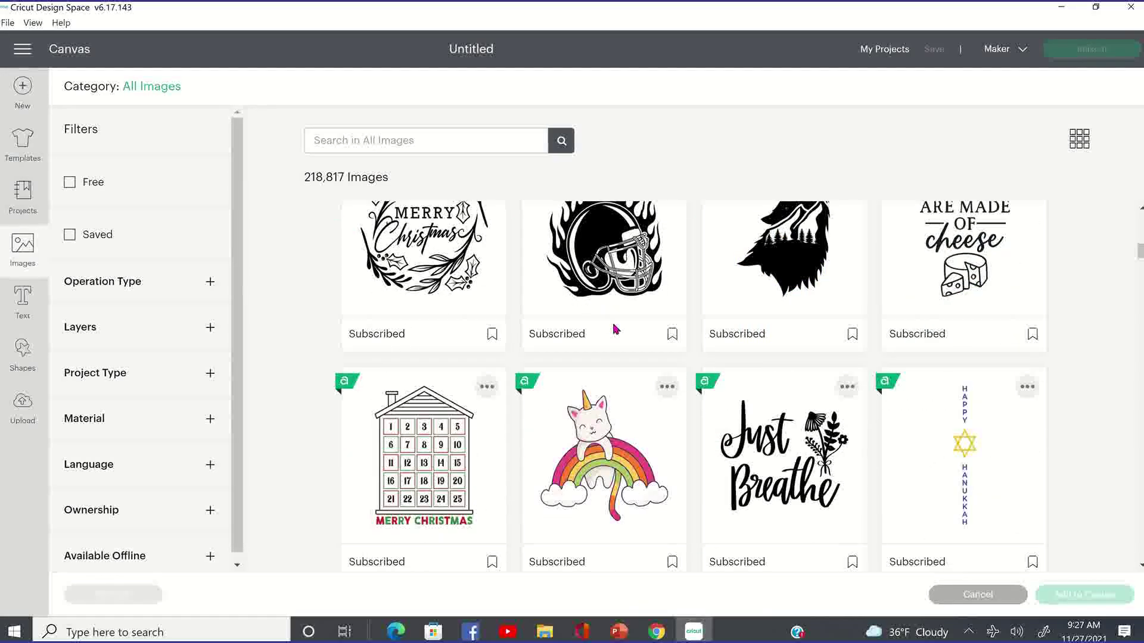
scroll(615, 329, down, 3)
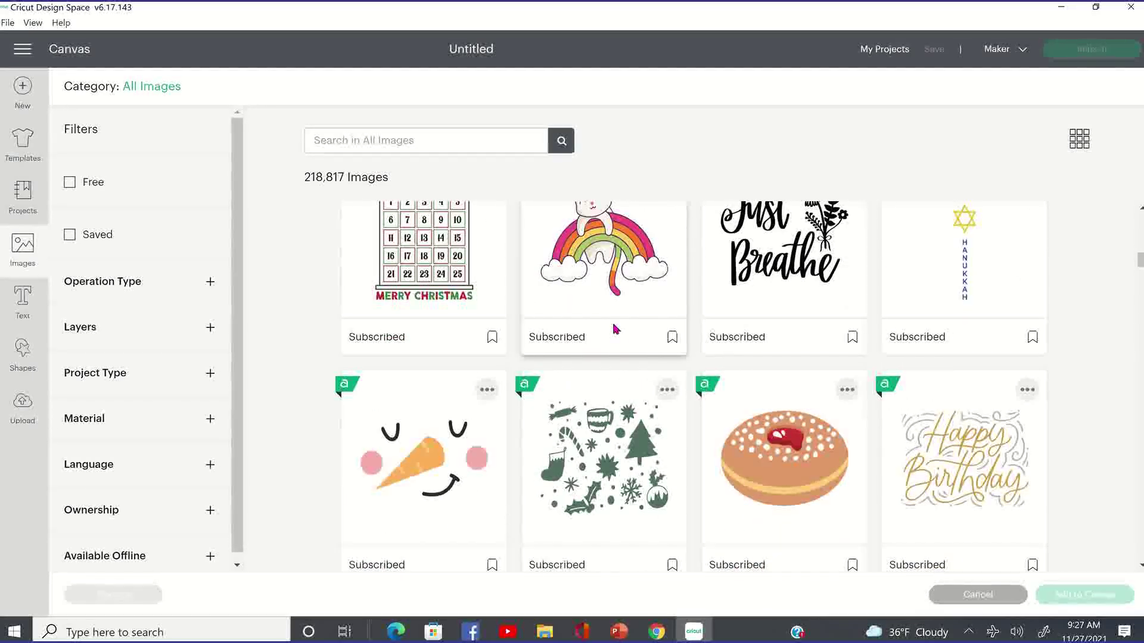
scroll(613, 324, down, 3)
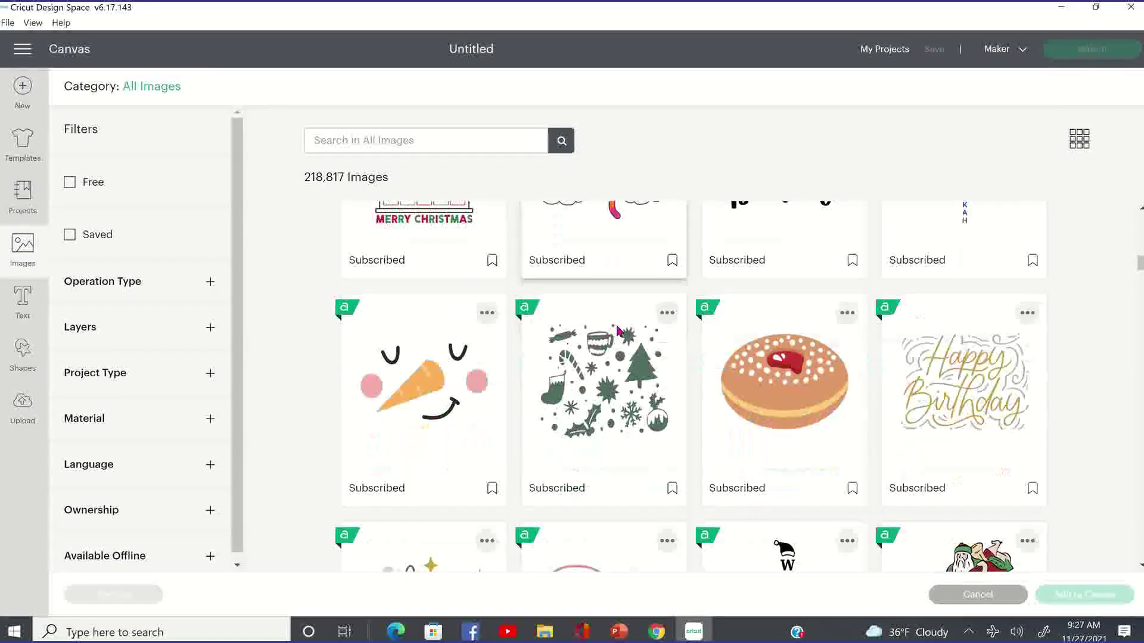
scroll(617, 330, down, 4)
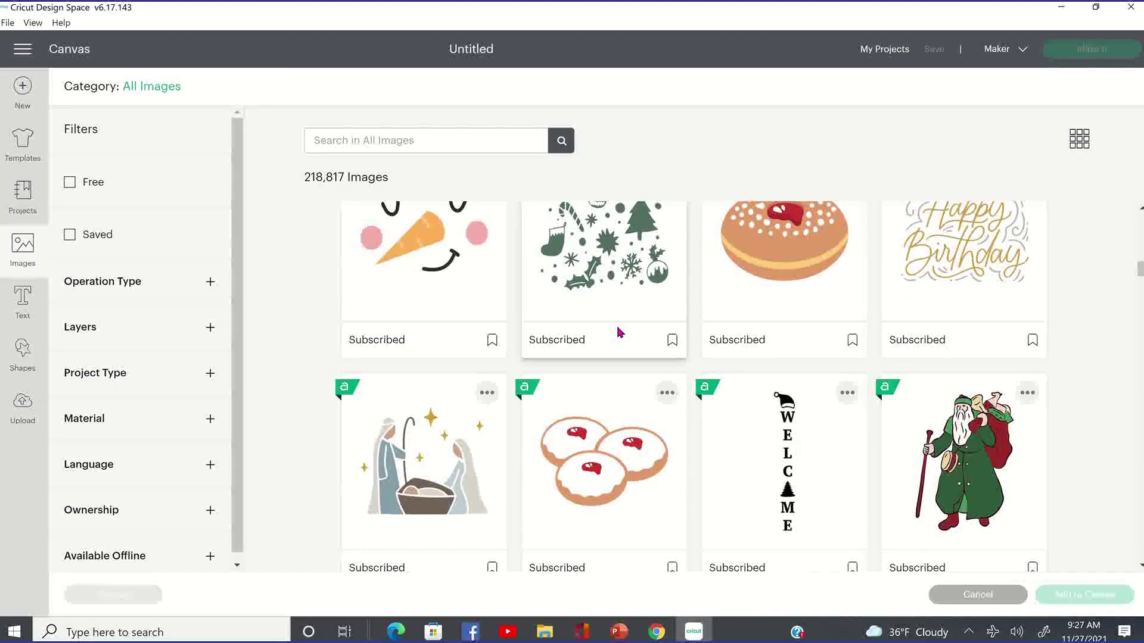
scroll(620, 334, down, 1)
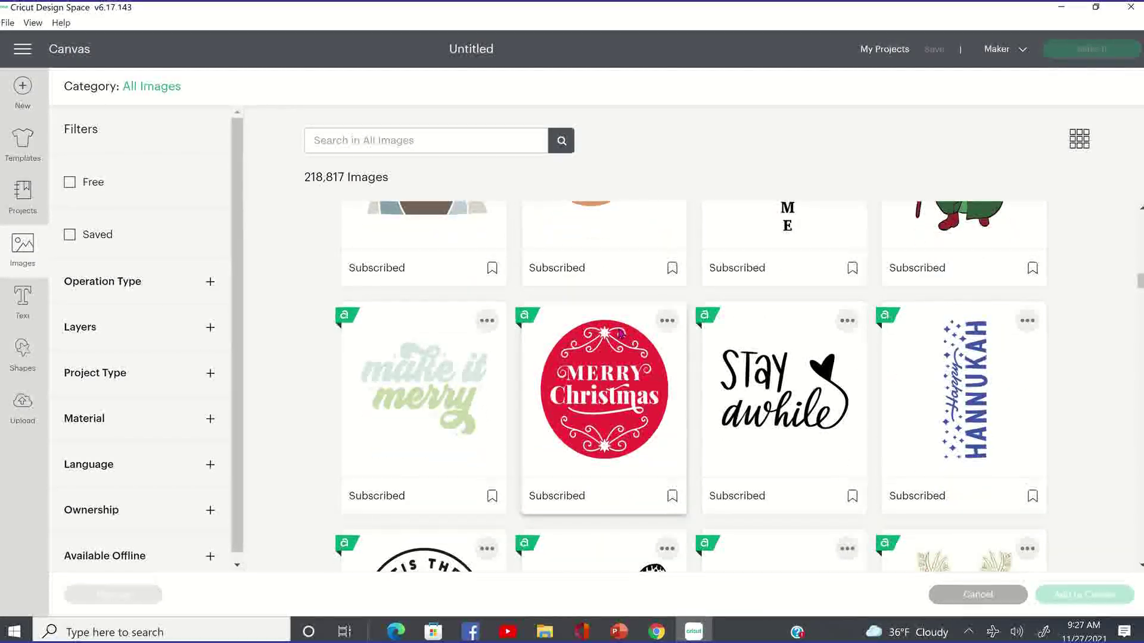
click(639, 399)
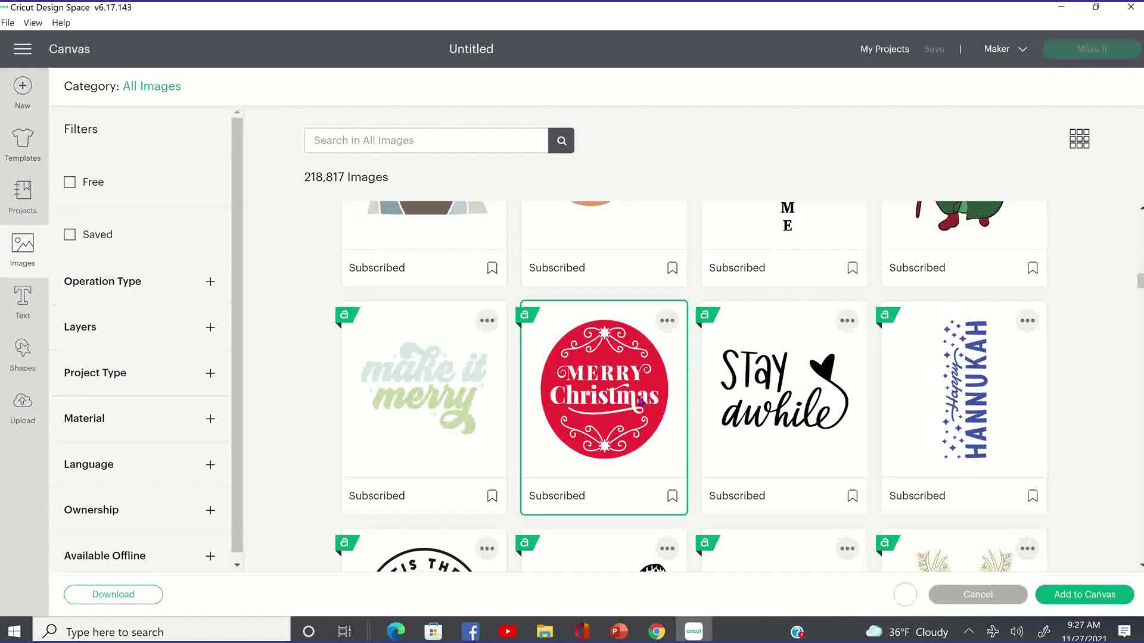
click(1069, 593)
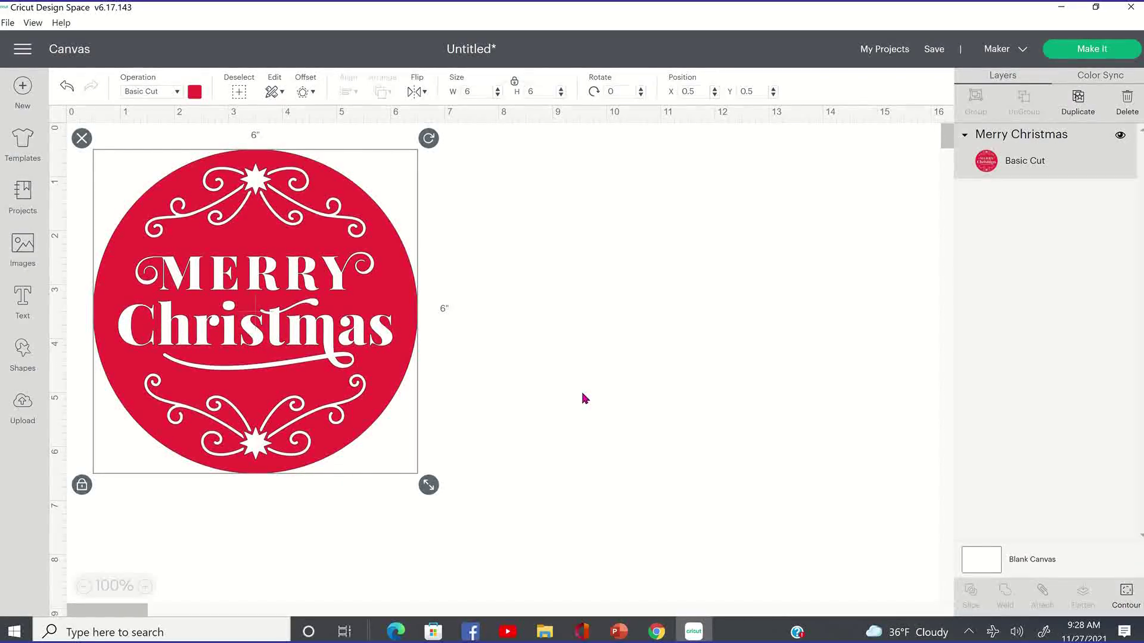
click(567, 349)
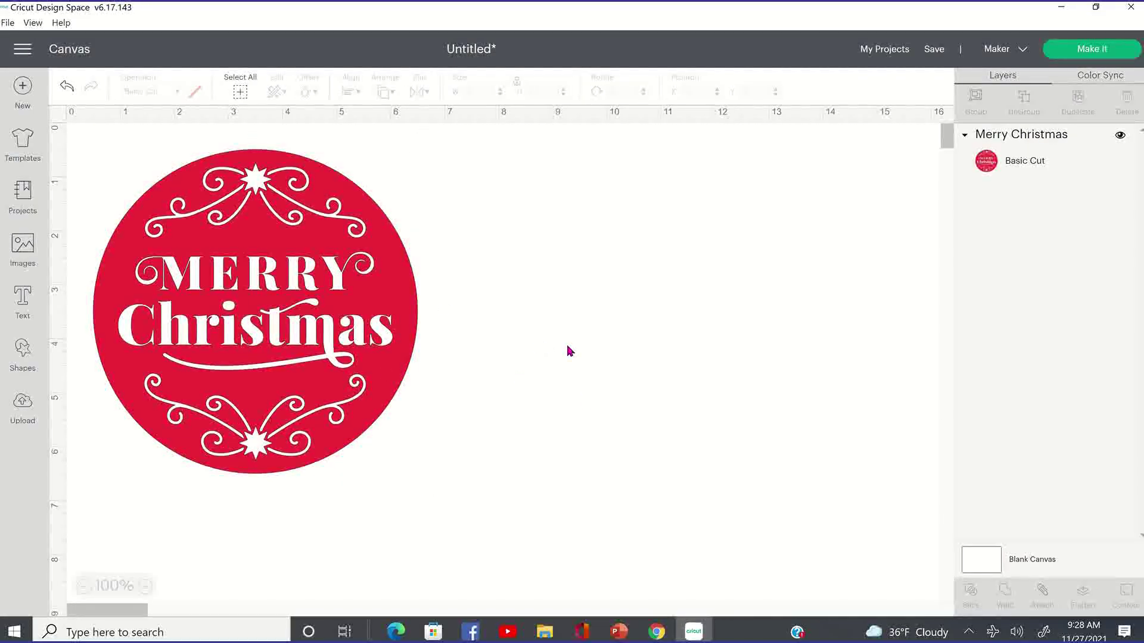
Try to duplicate the red Merry Christmas circle on the canvas
click(383, 345)
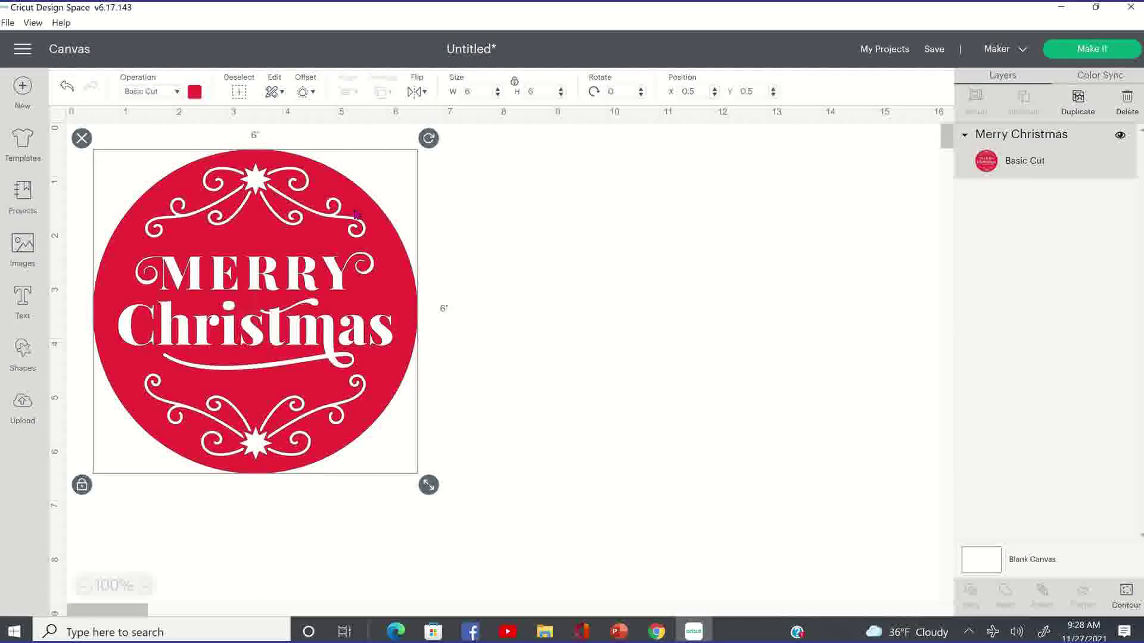
right_click(284, 303)
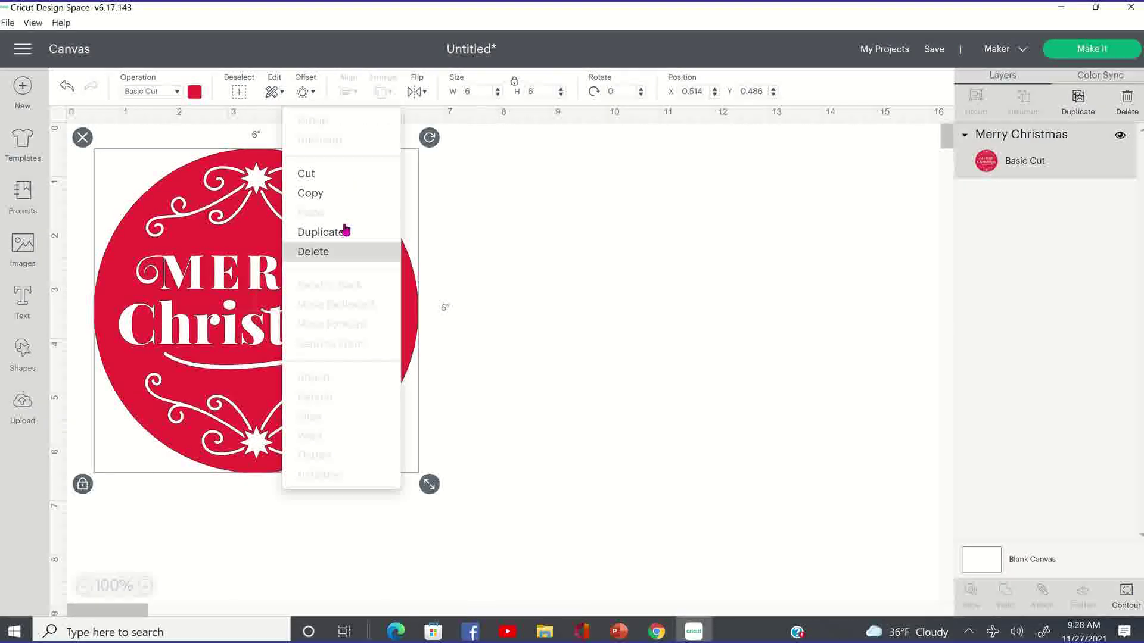
key(Escape)
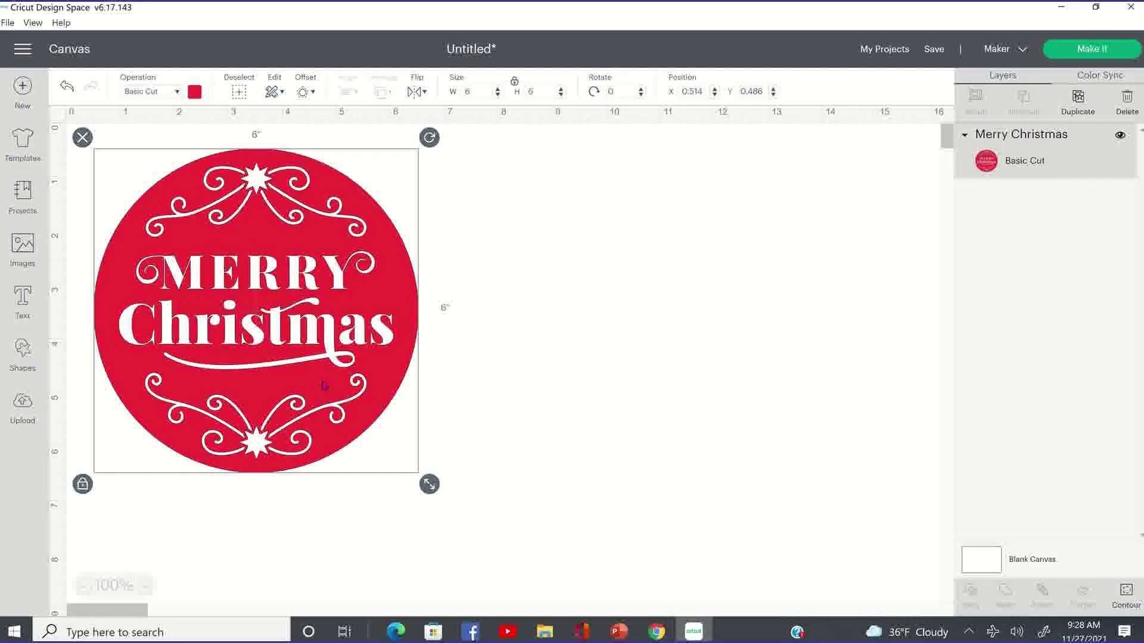
drag(306, 355, 329, 359)
right_click(329, 359)
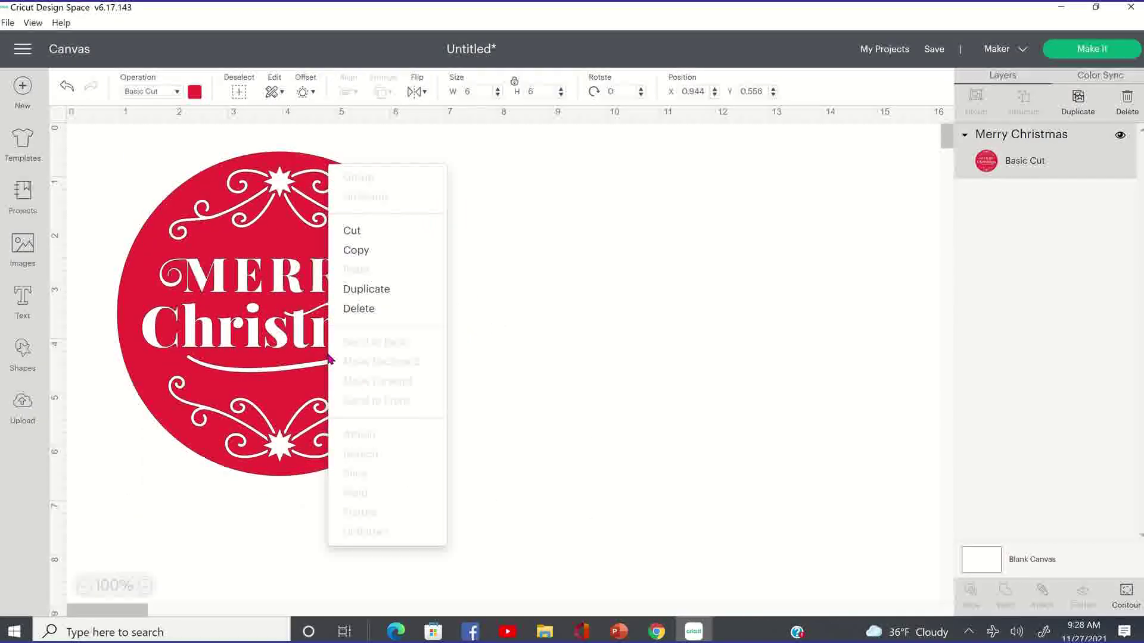
click(365, 291)
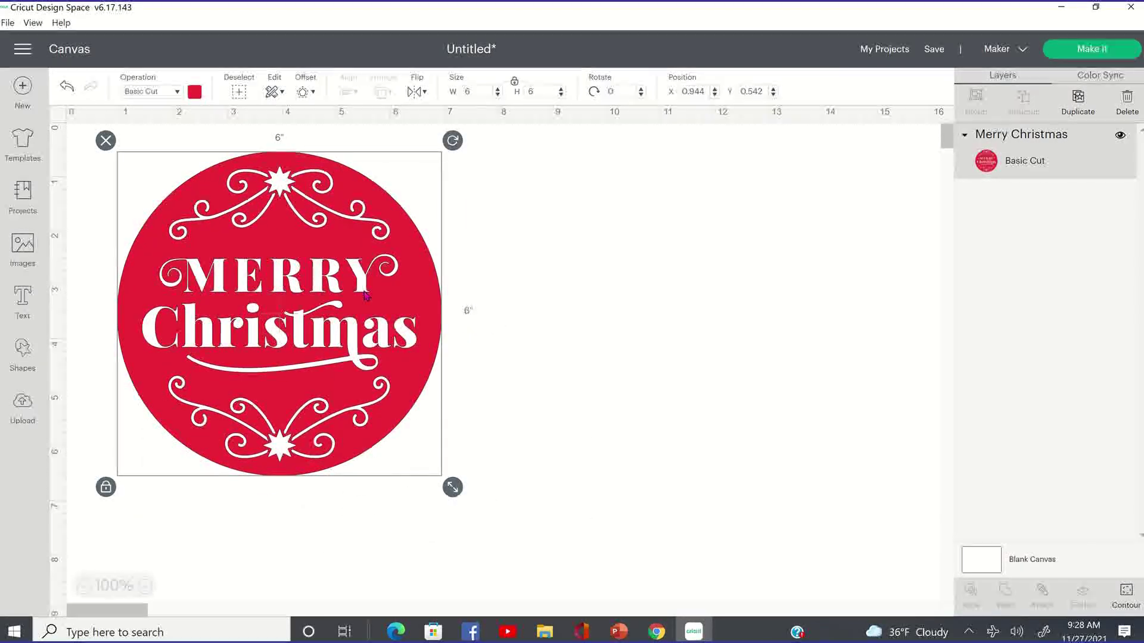
Move the red Merry Christmas circle to about X 1.625, Y 0.375 and deselect it
drag(334, 357, 370, 348)
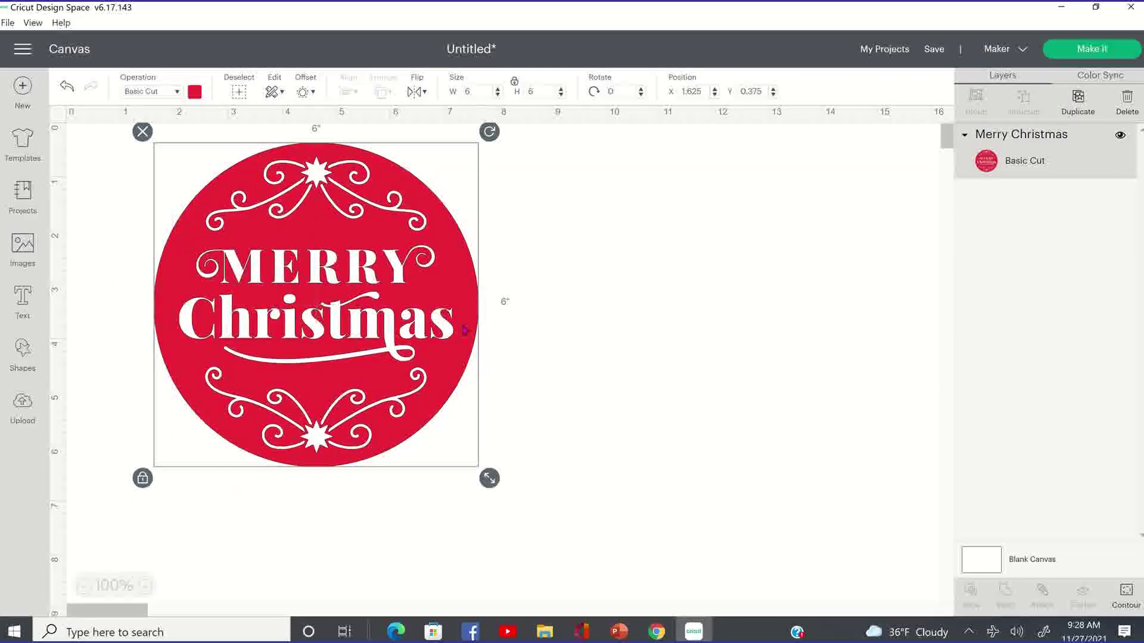
click(510, 311)
Add the round red Merry Christmas image again from the library and place it beside the first at about X 7.917, Y 0.319
click(424, 291)
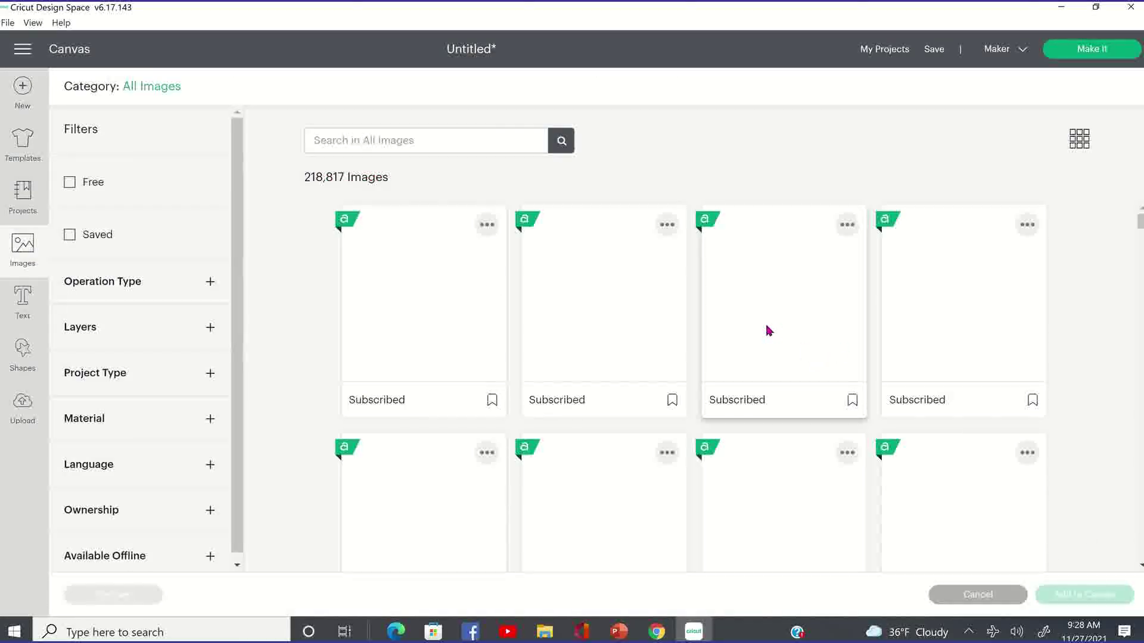
scroll(694, 357, down, 8)
scroll(701, 415, down, 12)
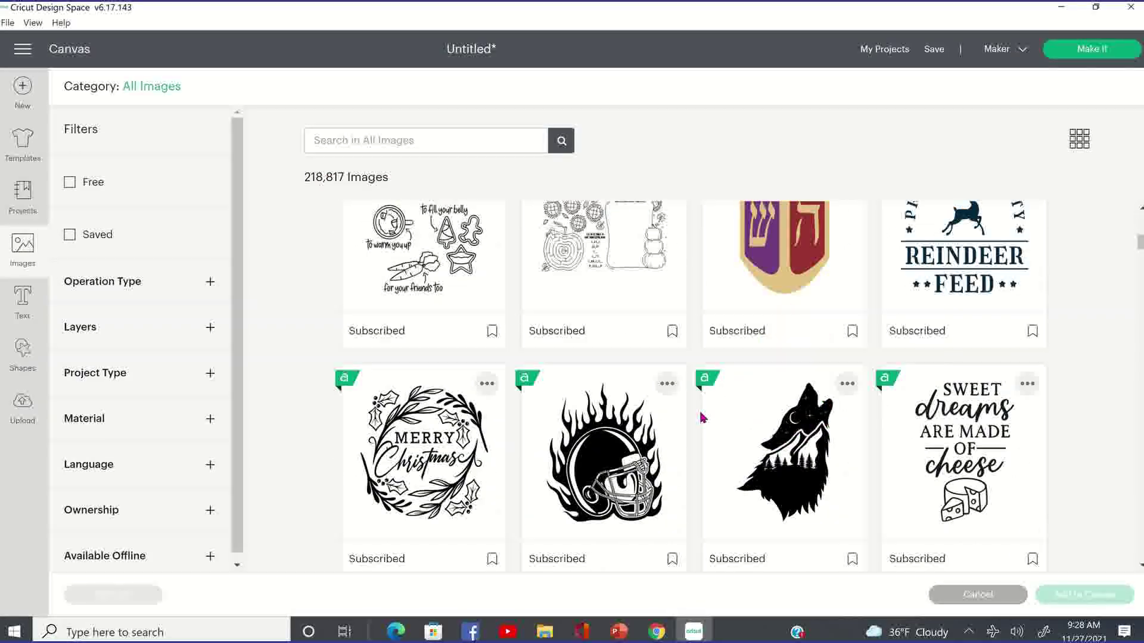
scroll(797, 398, down, 6)
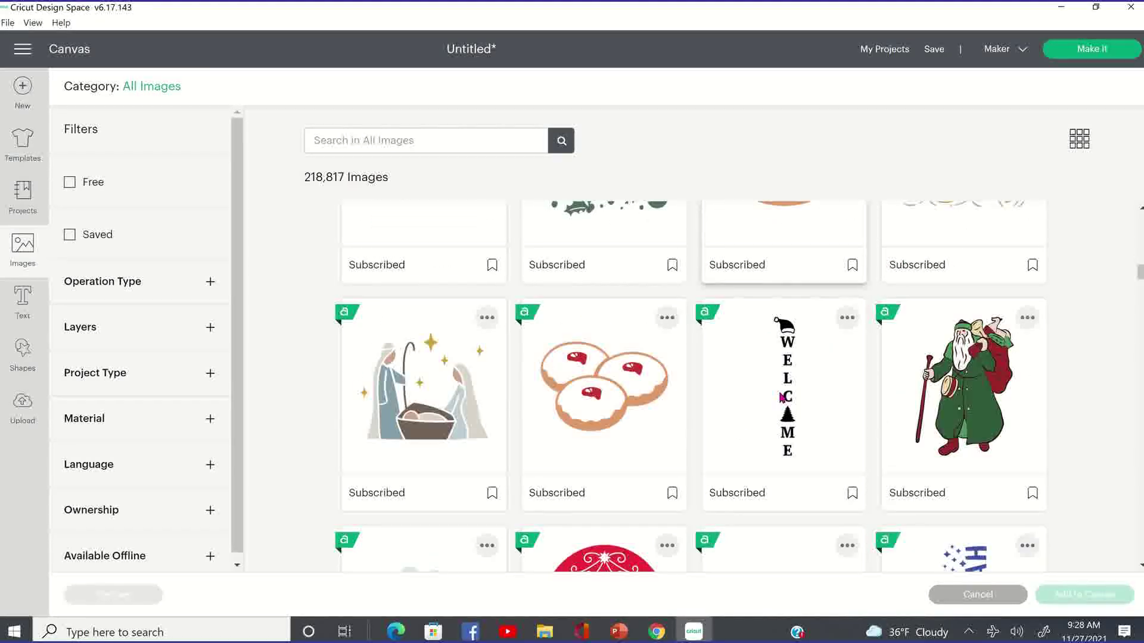
click(604, 465)
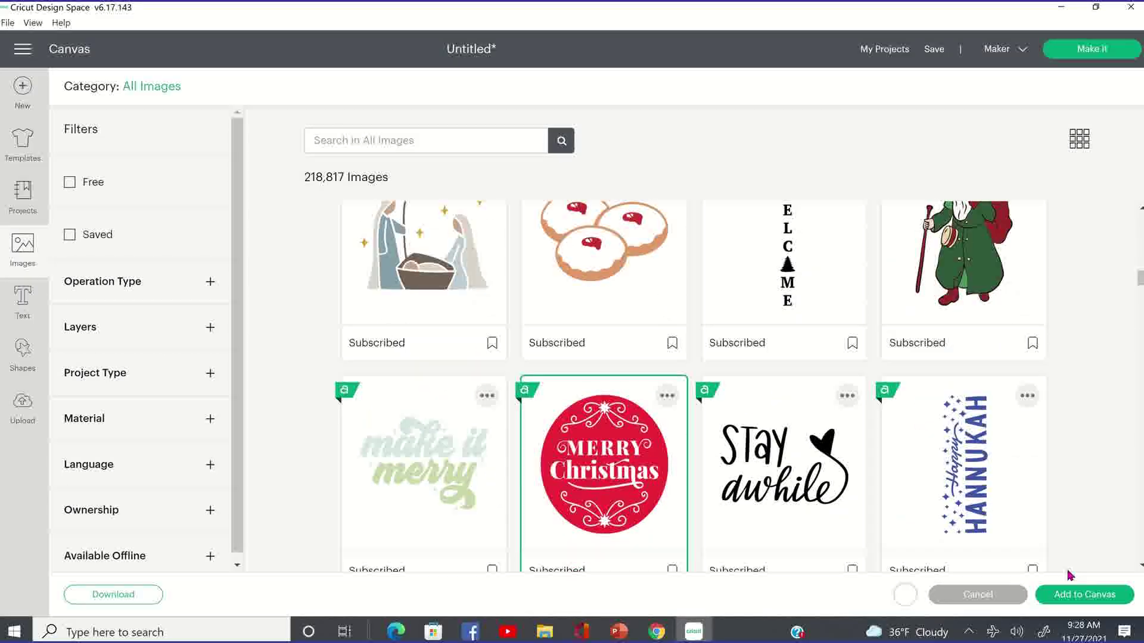
click(1047, 596)
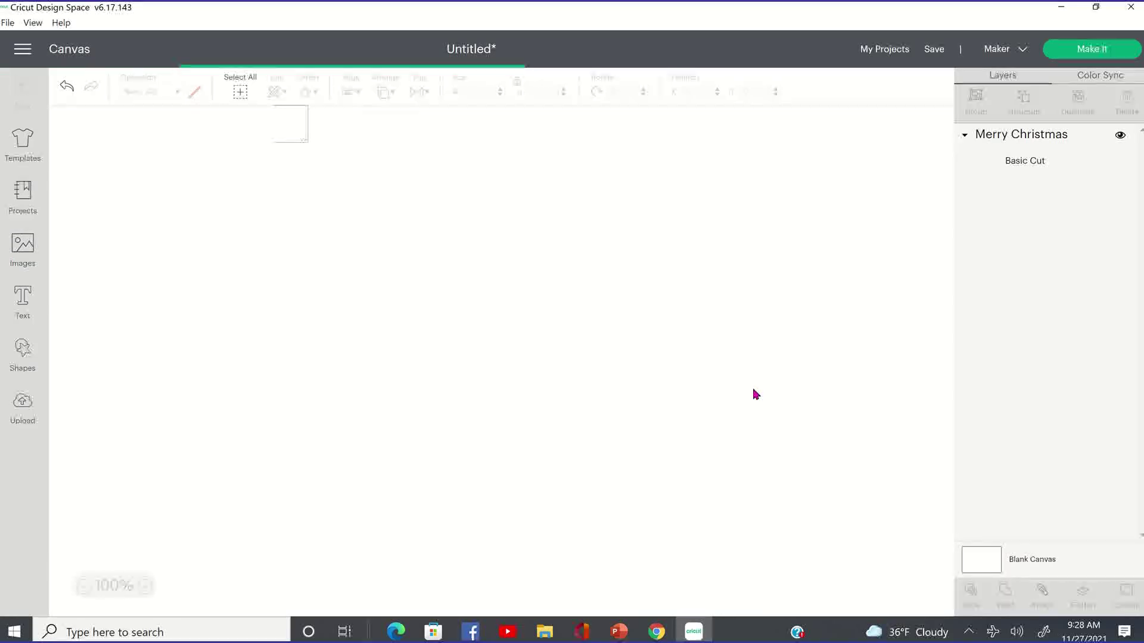
drag(291, 392, 691, 382)
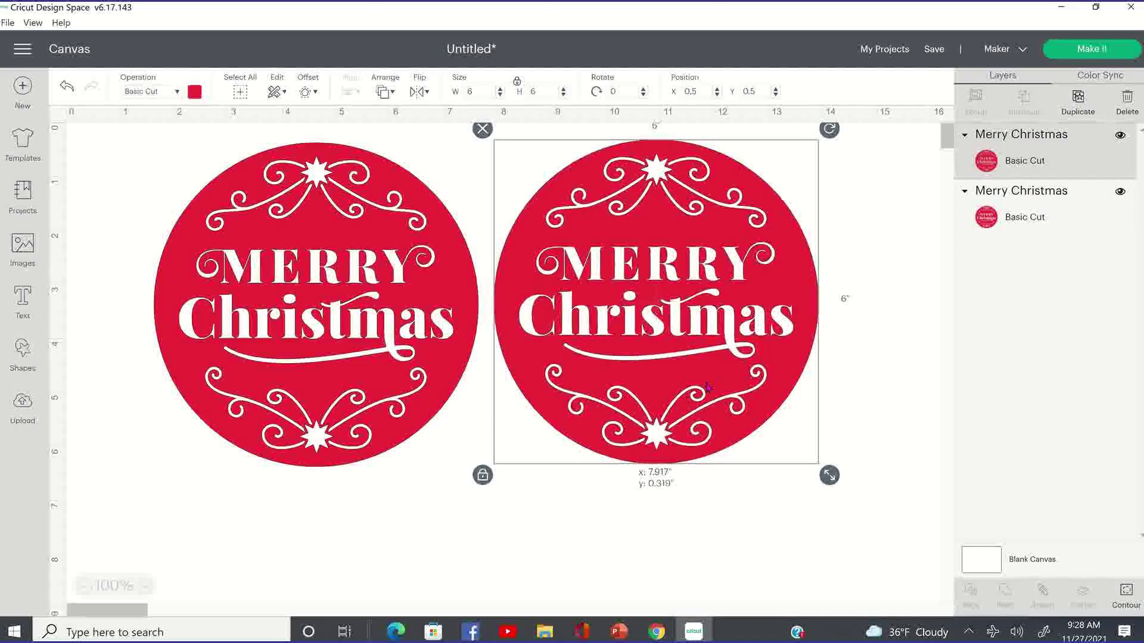
click(587, 524)
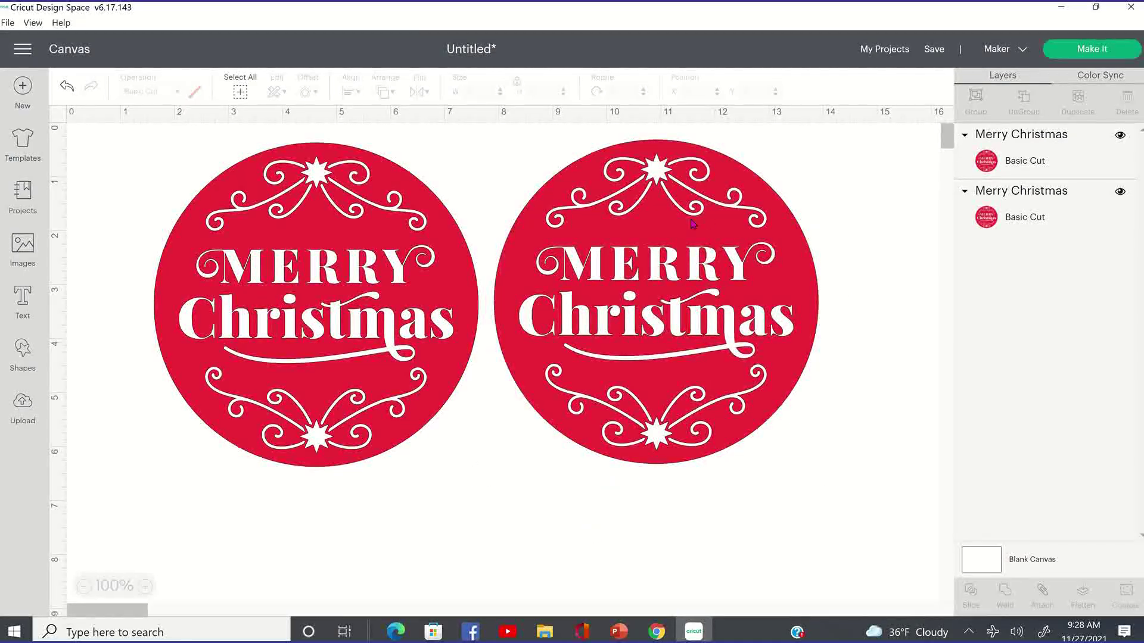
Hide the large outer circle contour of the second Merry Christmas design, leaving only the lettering and ornaments
click(710, 225)
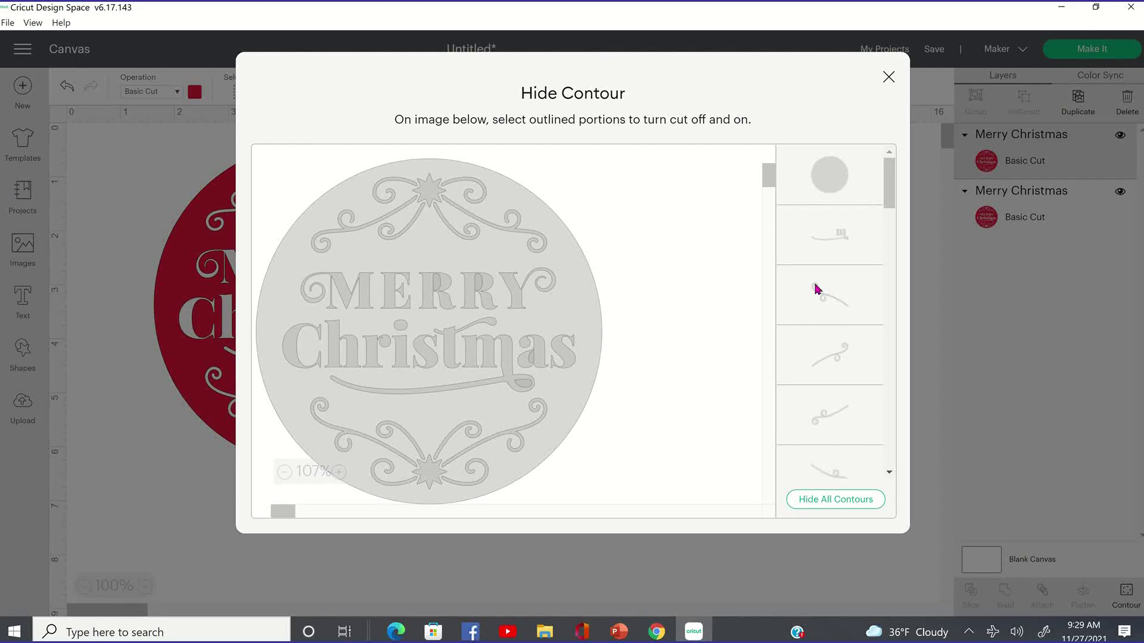
click(841, 176)
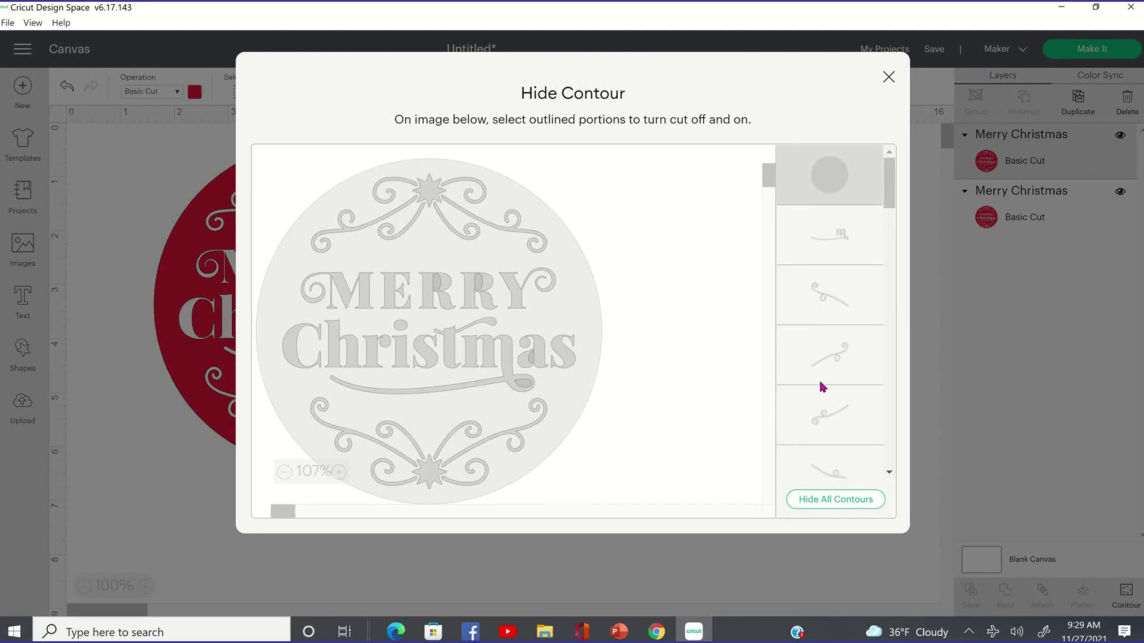
click(552, 439)
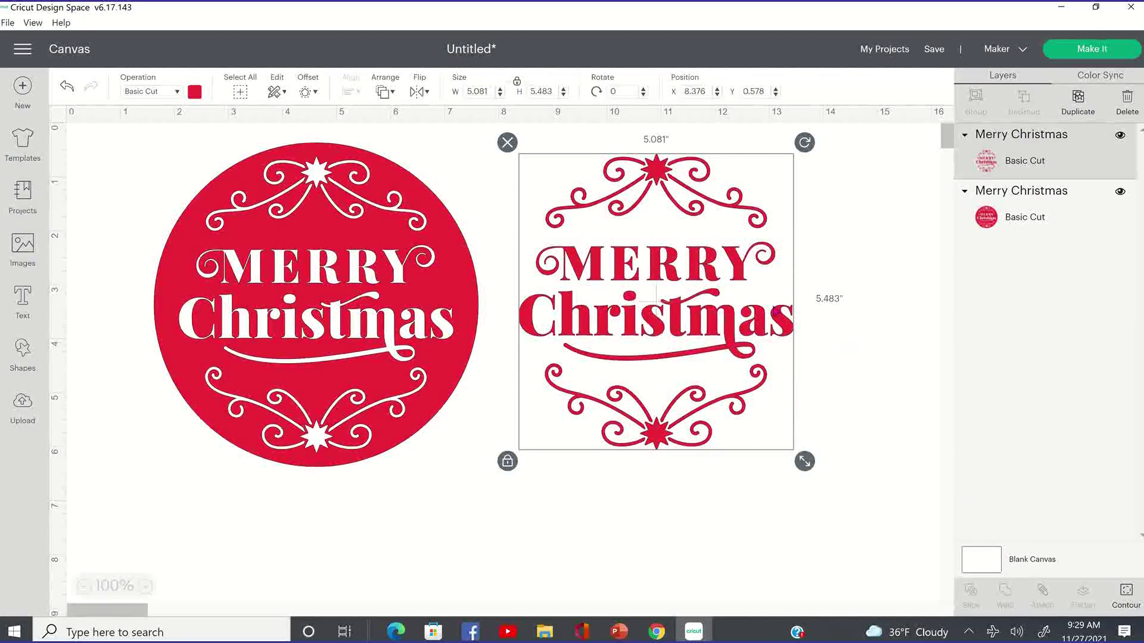
click(1133, 603)
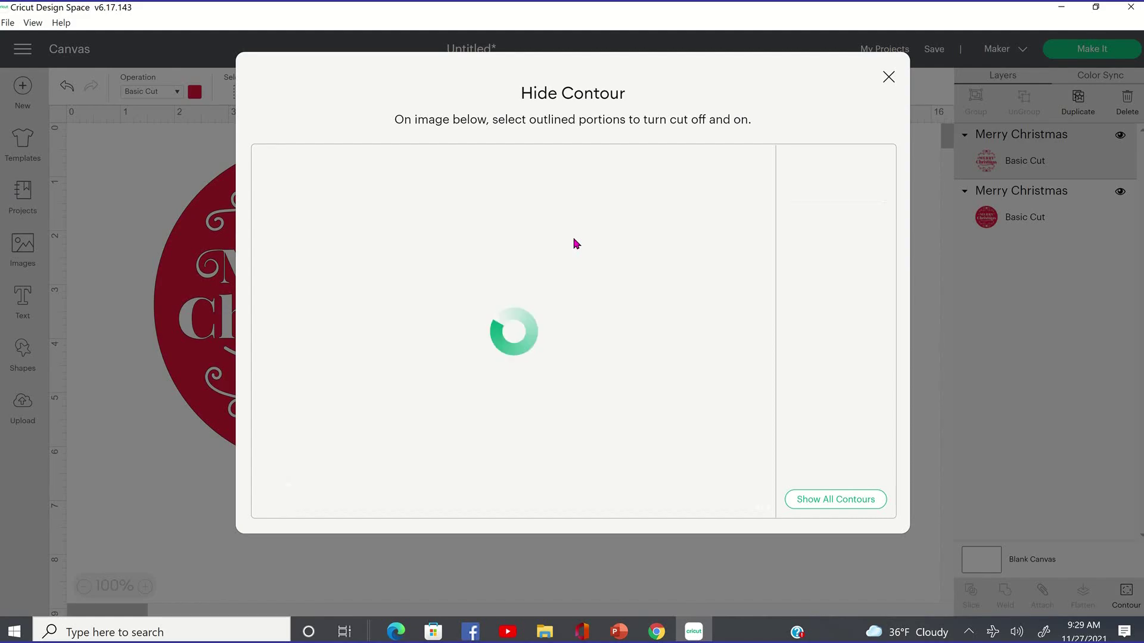
click(888, 78)
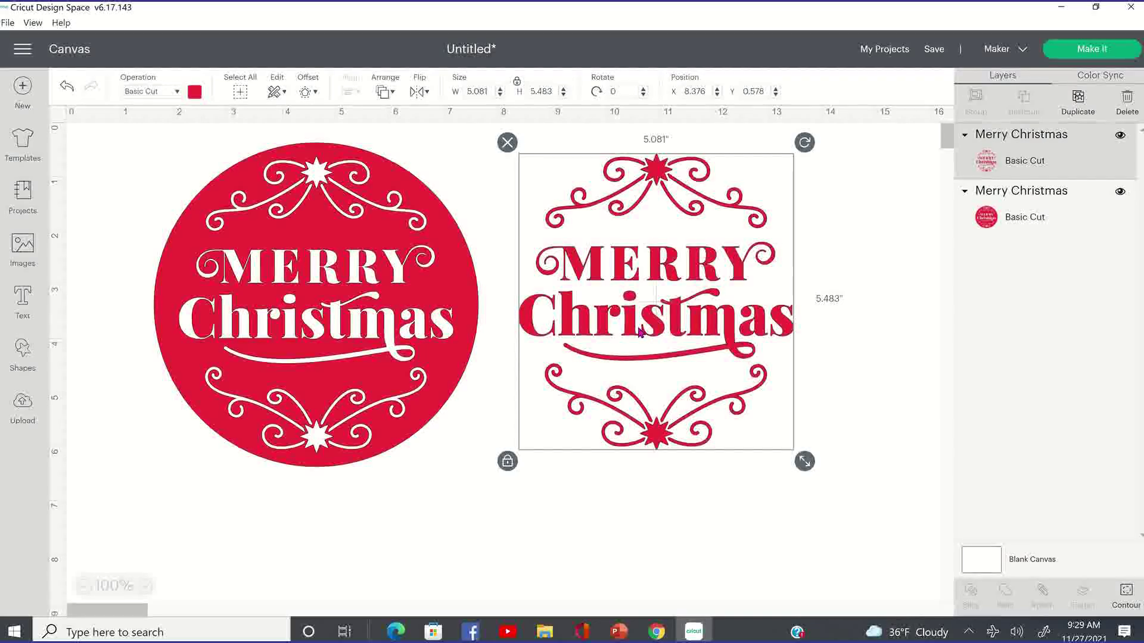
Change the material color of the full Merry Christmas circle to black and deselect it
click(350, 335)
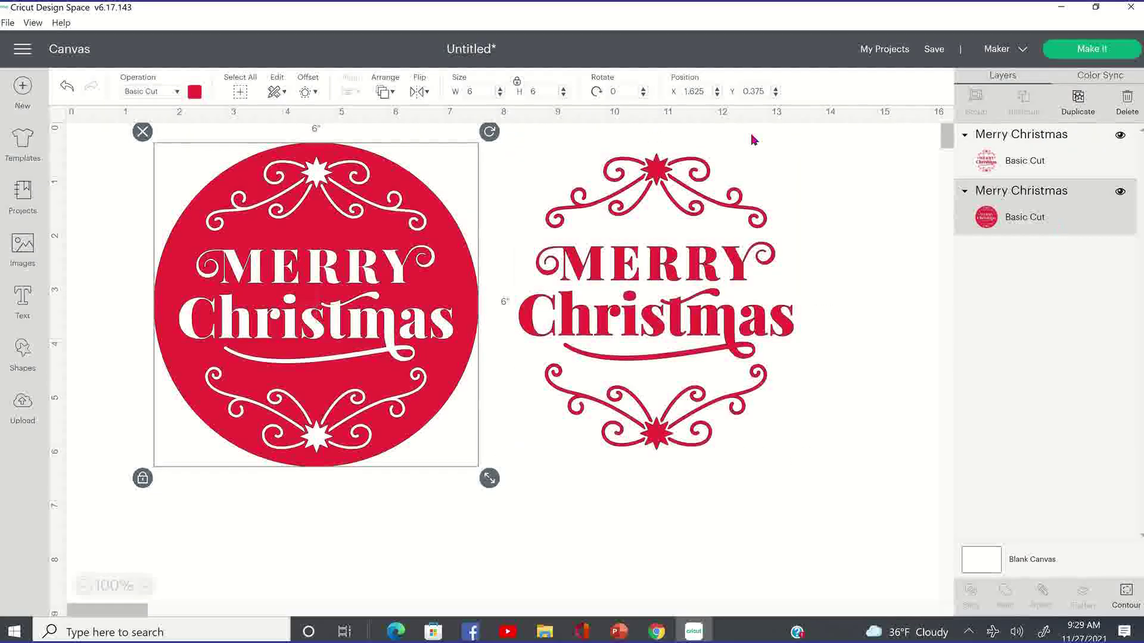
click(194, 91)
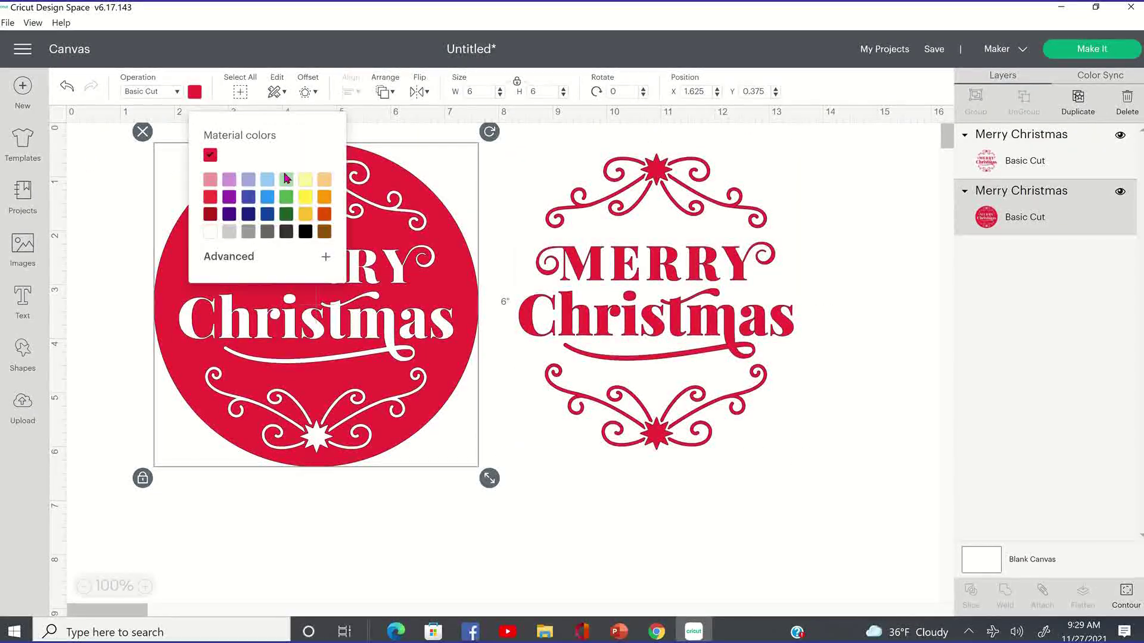
click(305, 234)
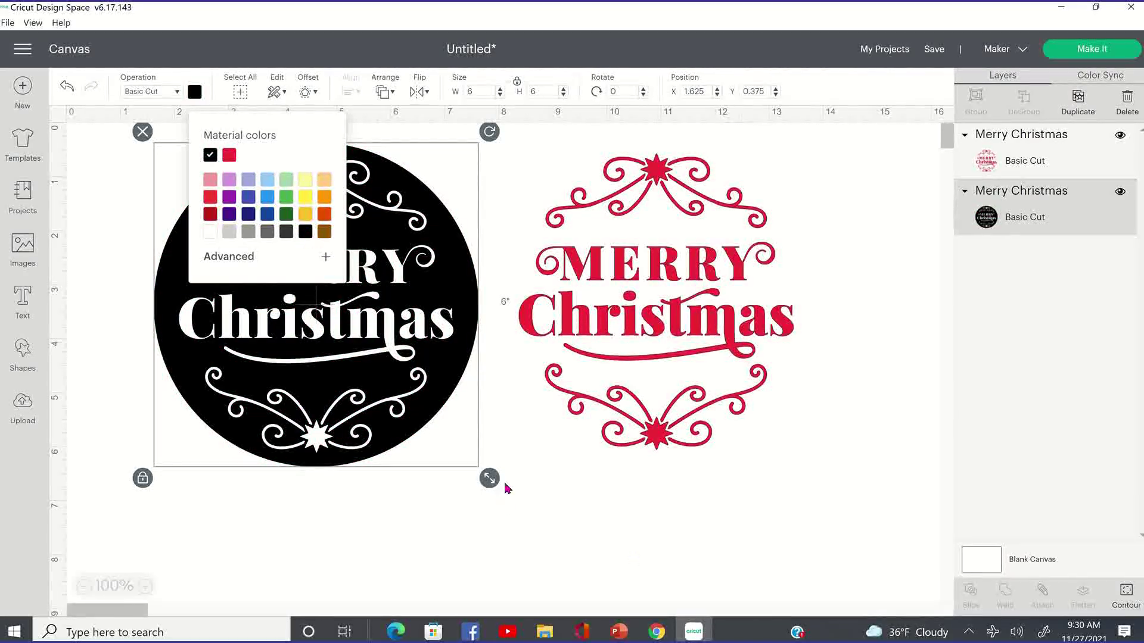
click(509, 524)
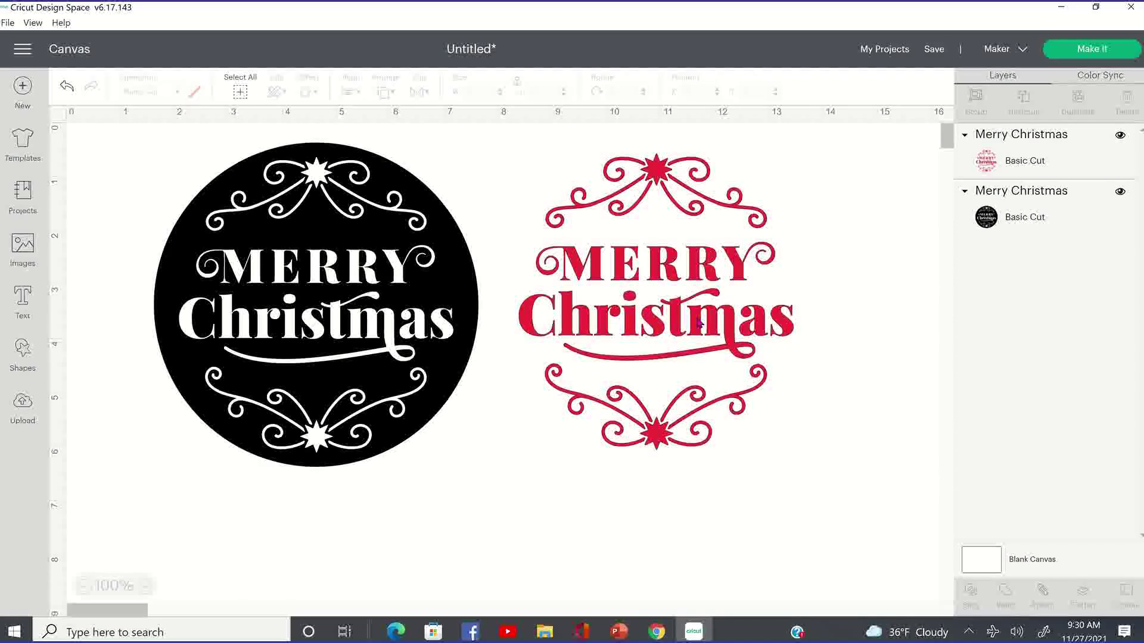
Try out the red lettering over the black circle's cutouts, and move it back beside the circle
drag(602, 318, 337, 322)
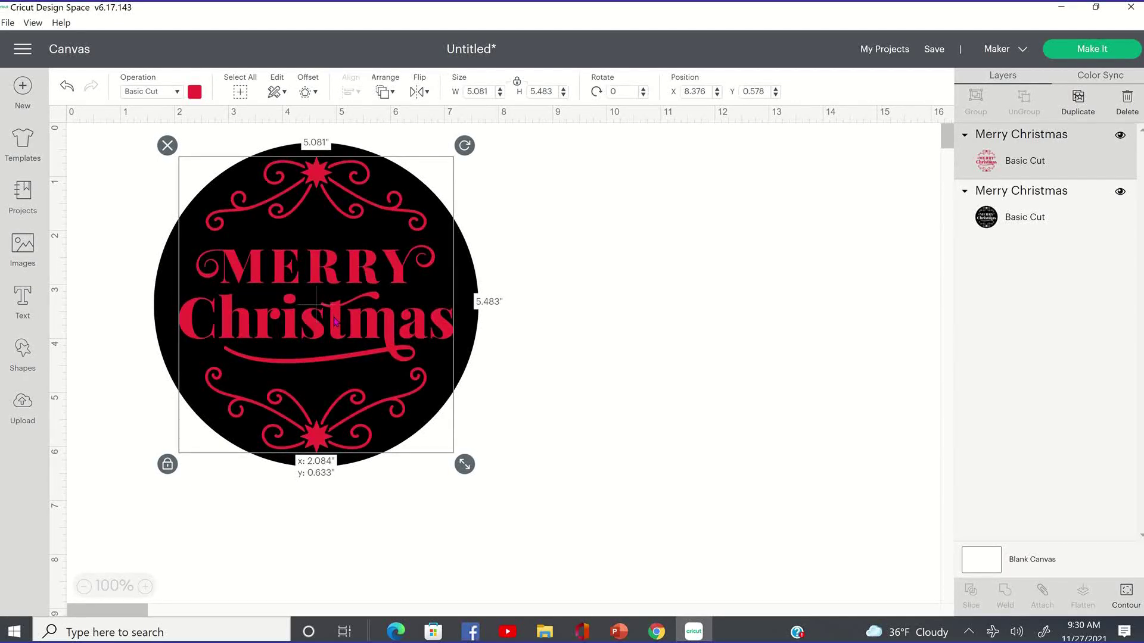
click(581, 286)
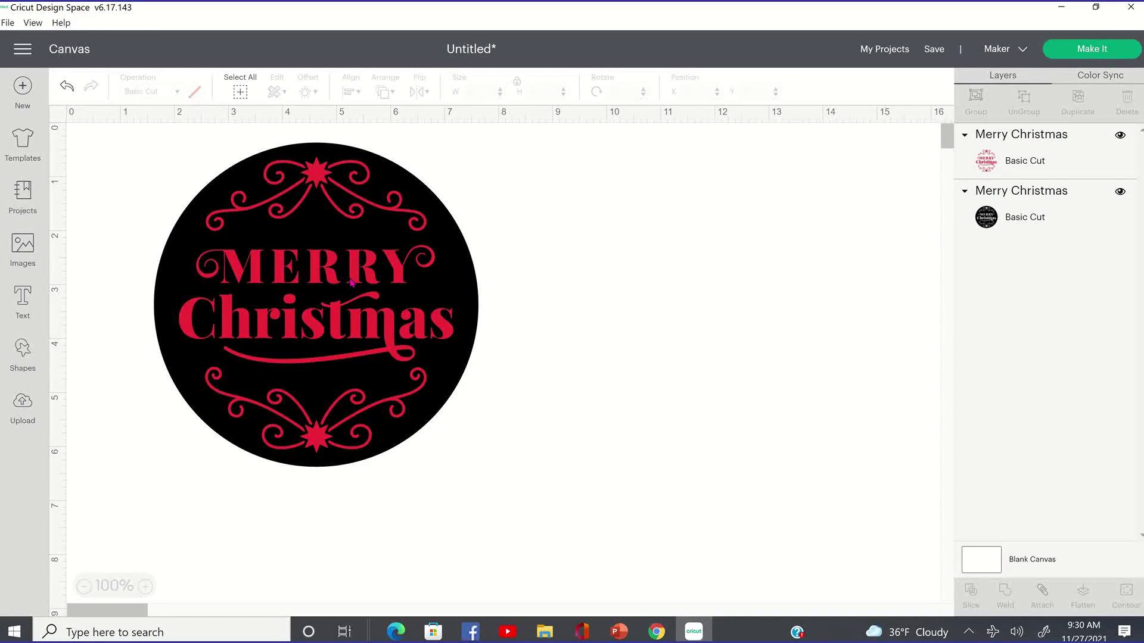
drag(292, 296, 670, 296)
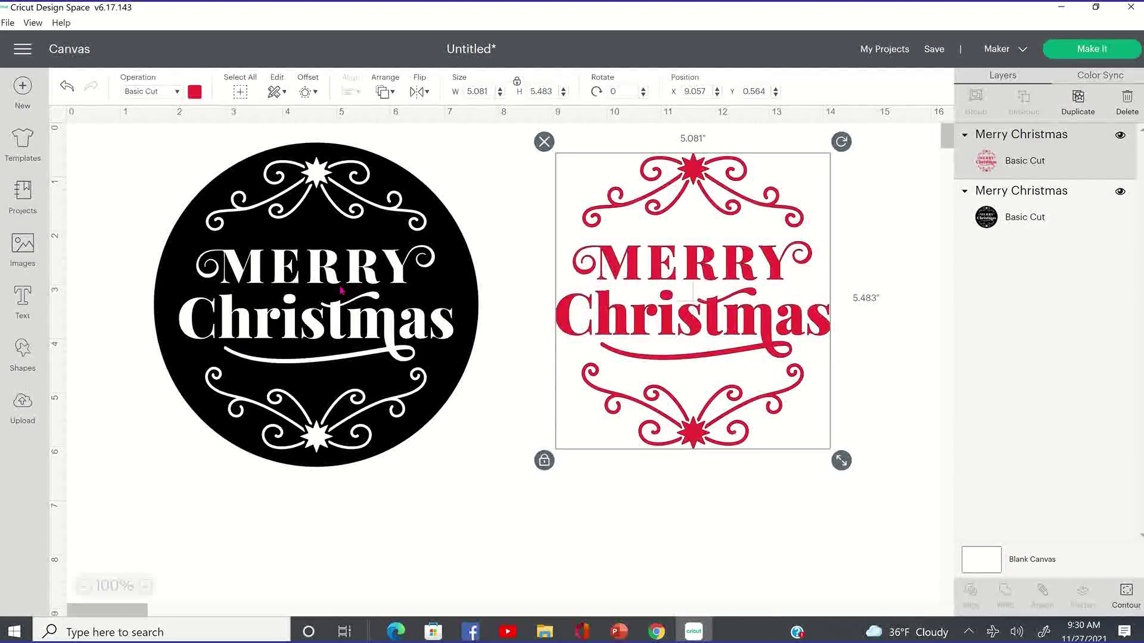
Fit the red lettering into the black circle's cutouts at about X 2.098, Y 0.634, and deselect it
drag(556, 286, 291, 271)
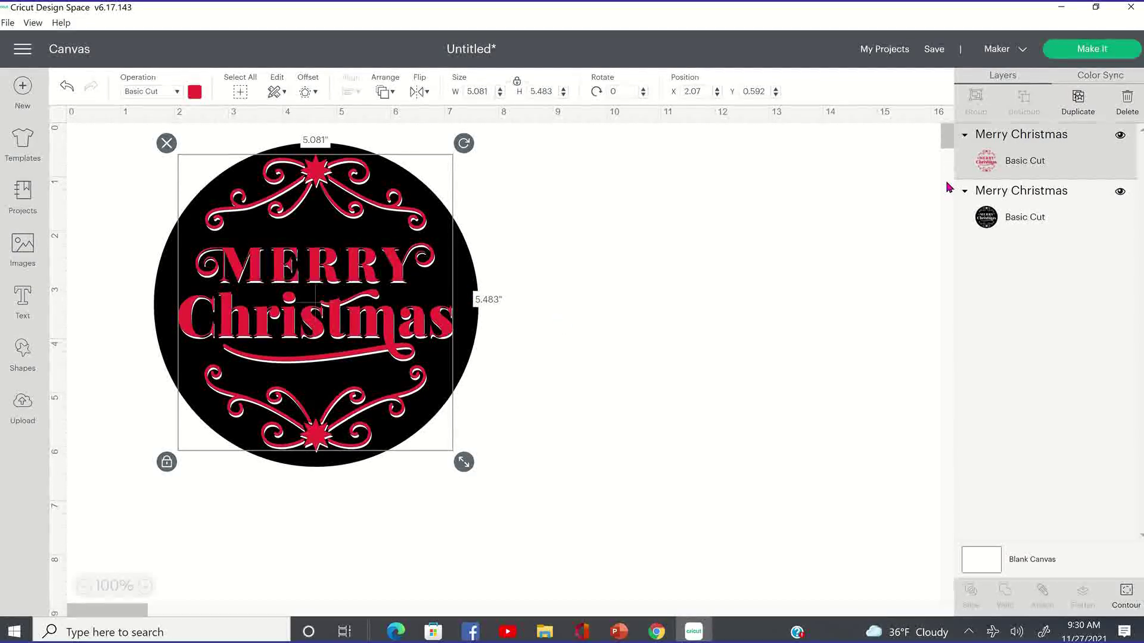
key(Down)
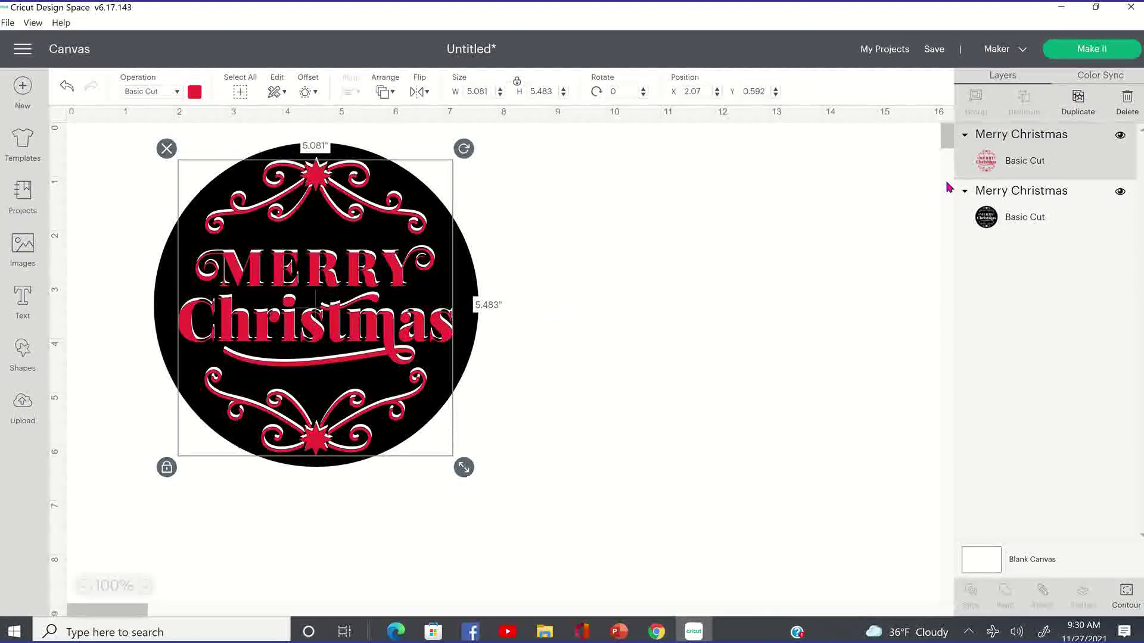
key(Up)
drag(401, 353, 402, 356)
drag(400, 355, 400, 355)
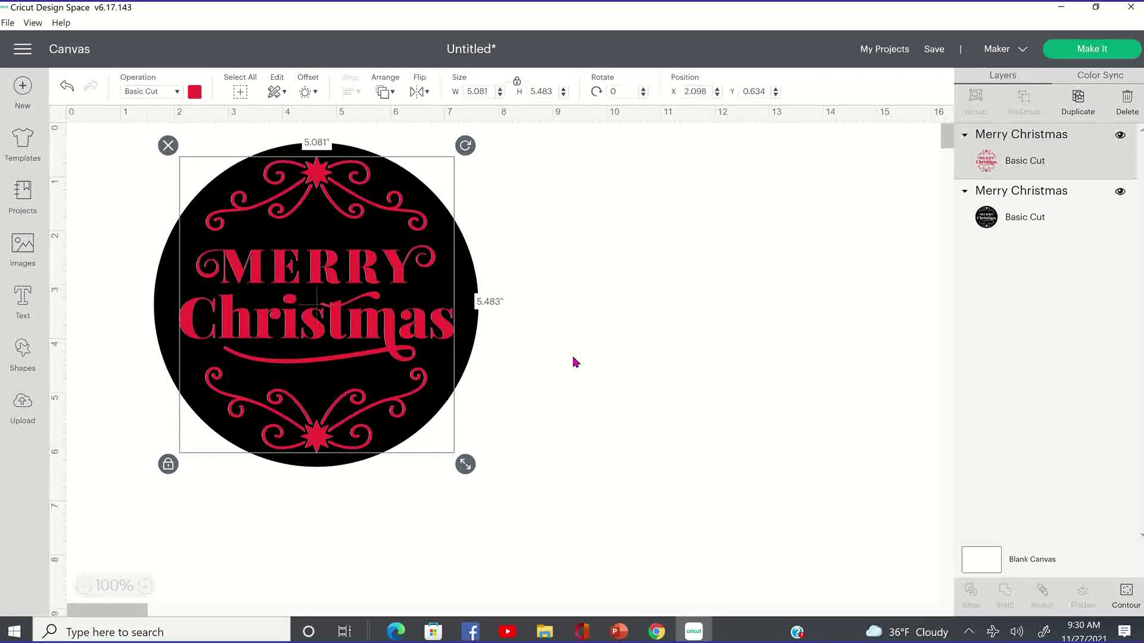
click(574, 358)
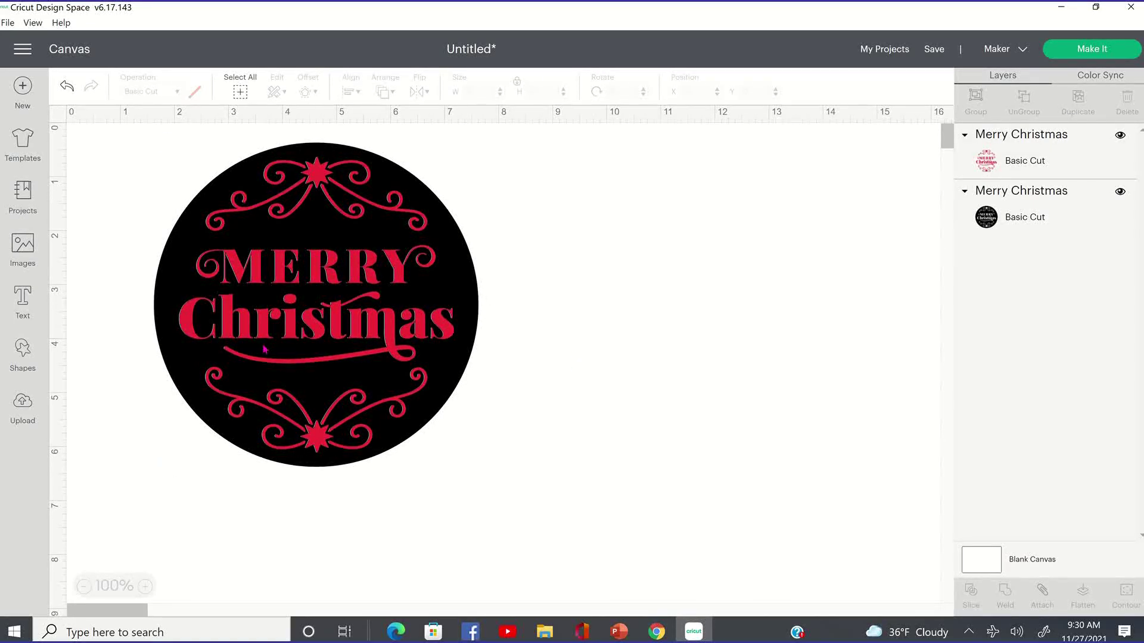
Nudge the red lettering slightly sideways to refine its fit over the black circle's cutouts
drag(123, 139, 517, 417)
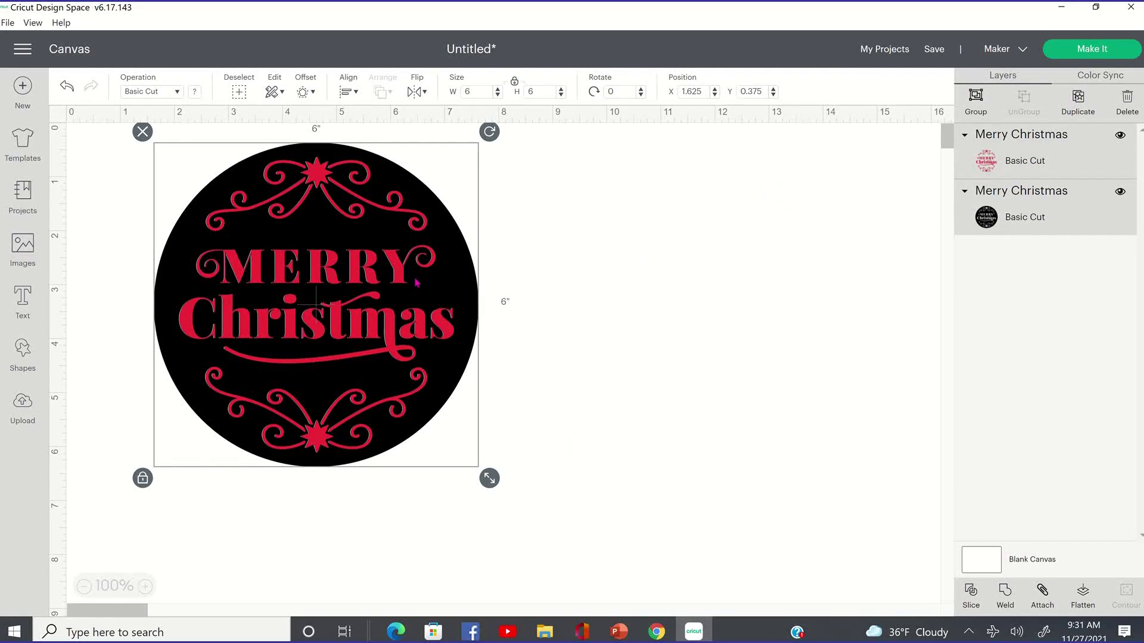
key(Escape)
click(319, 278)
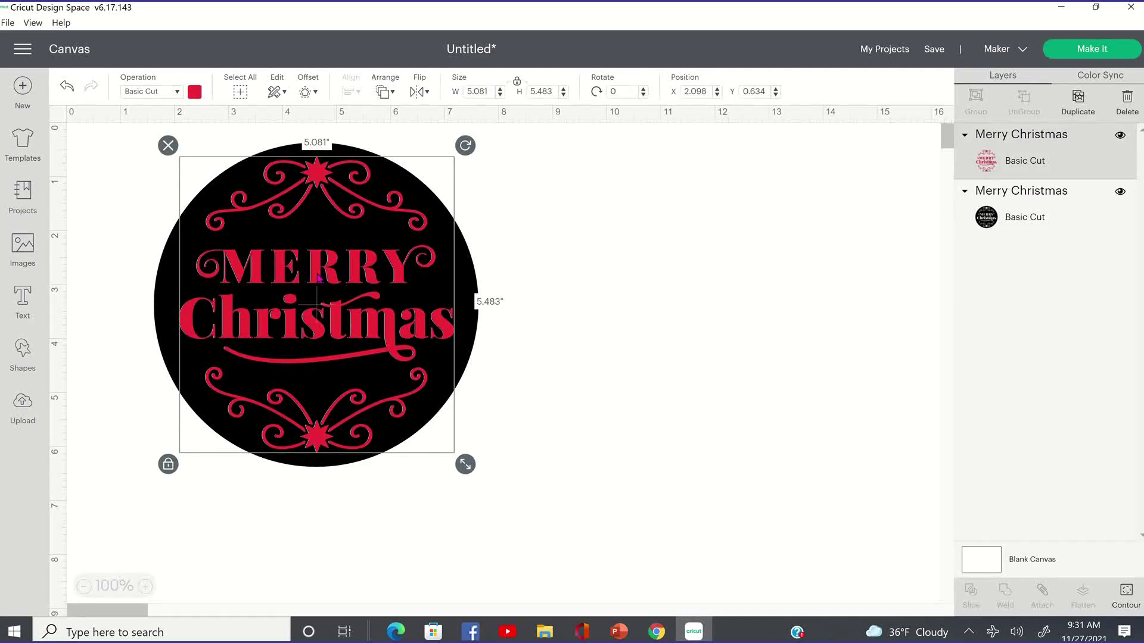
drag(318, 277, 322, 277)
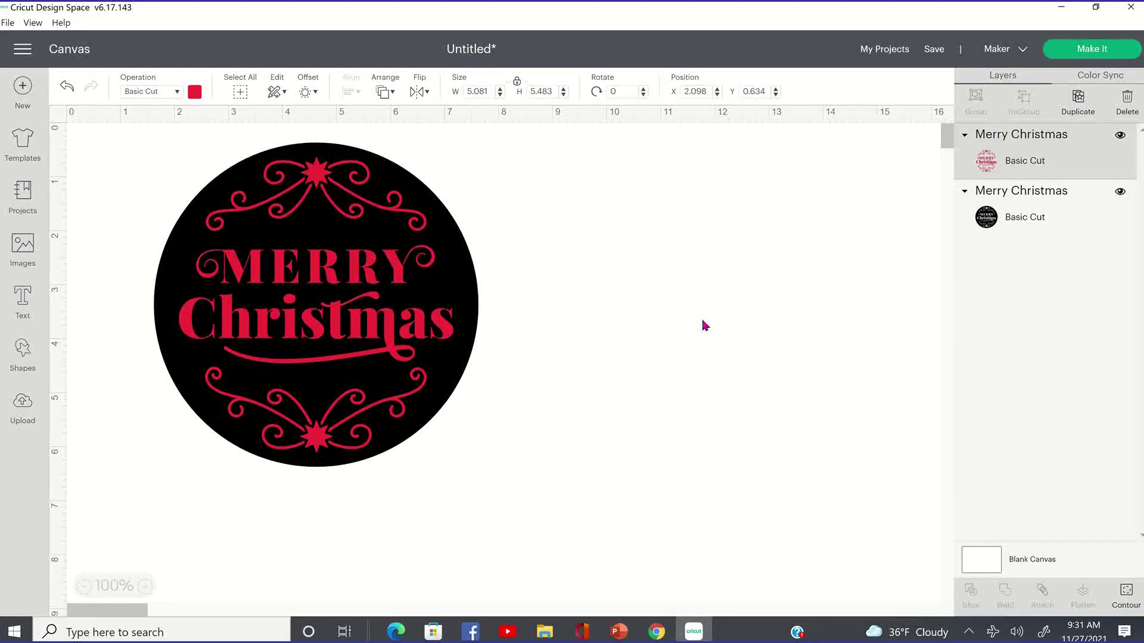
Group the red lettering with the black circle and move the group down to about X 1.639, Y 1.153
click(110, 226)
drag(107, 134, 673, 517)
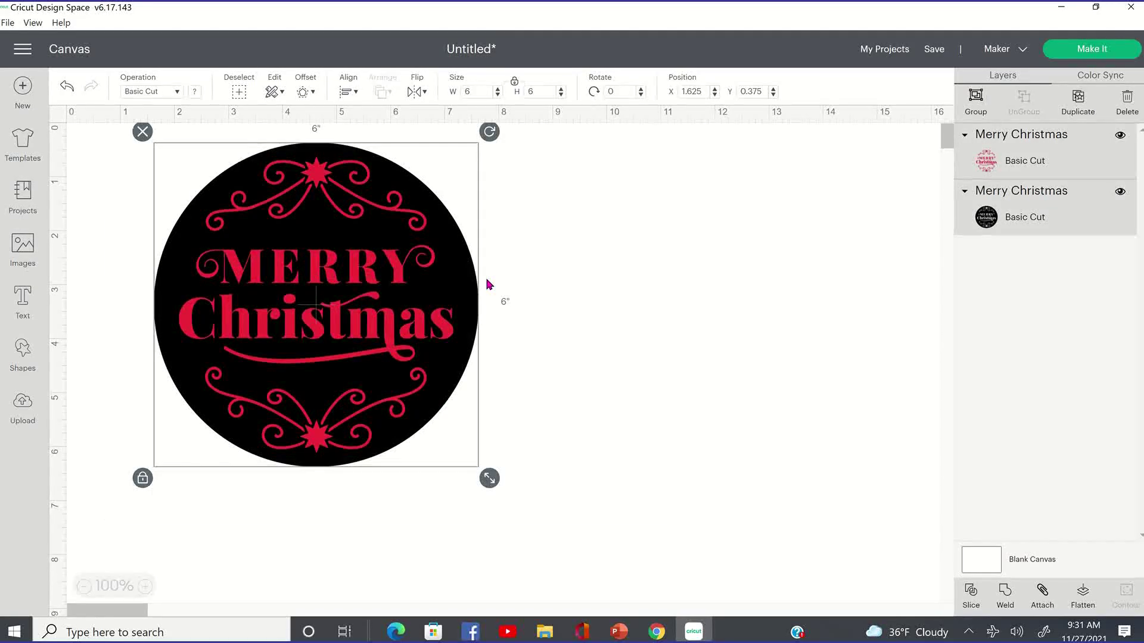
click(581, 526)
drag(586, 536, 81, 130)
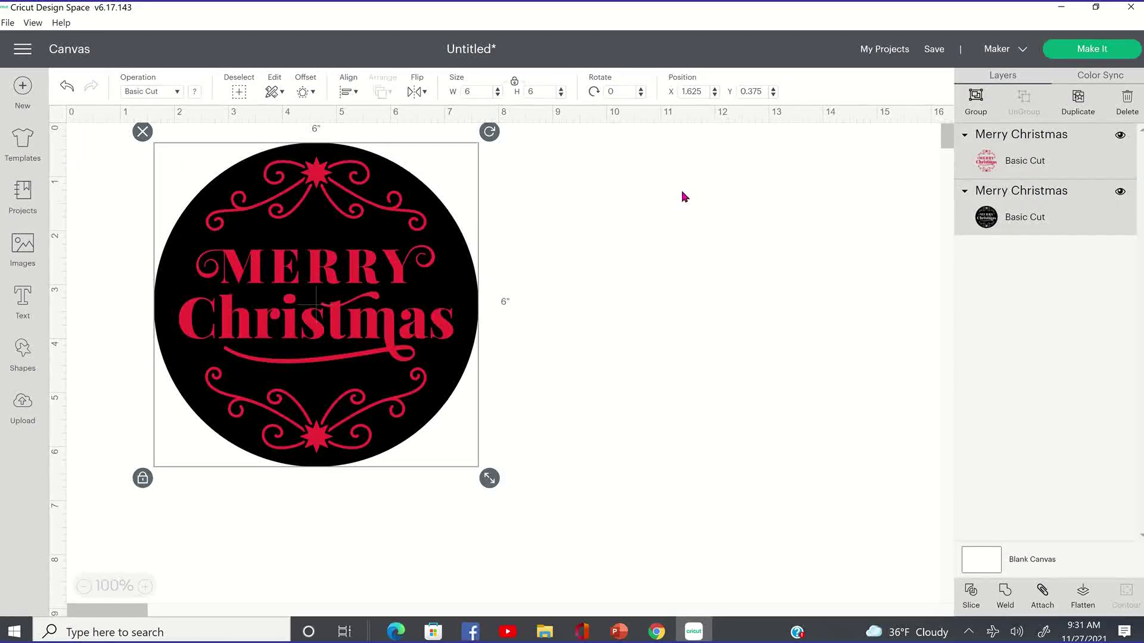
click(977, 96)
drag(341, 298, 341, 340)
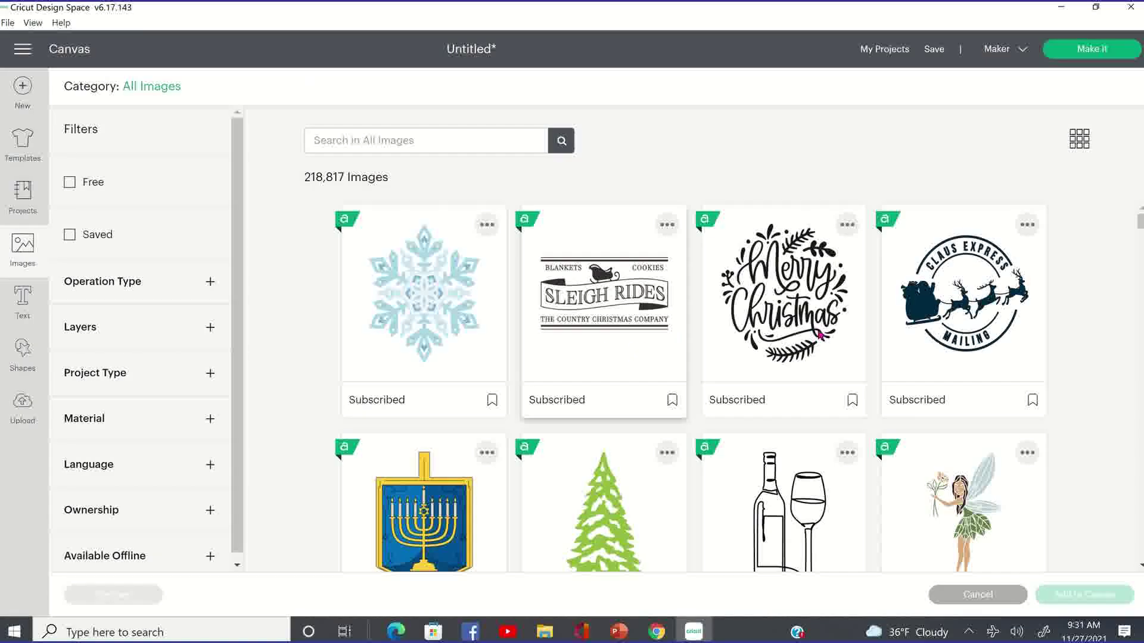
Add the round red Merry Christmas image from the library again and place it beside the group at about X 8.306, Y 1.111
scroll(833, 368, down, 6)
scroll(848, 382, down, 10)
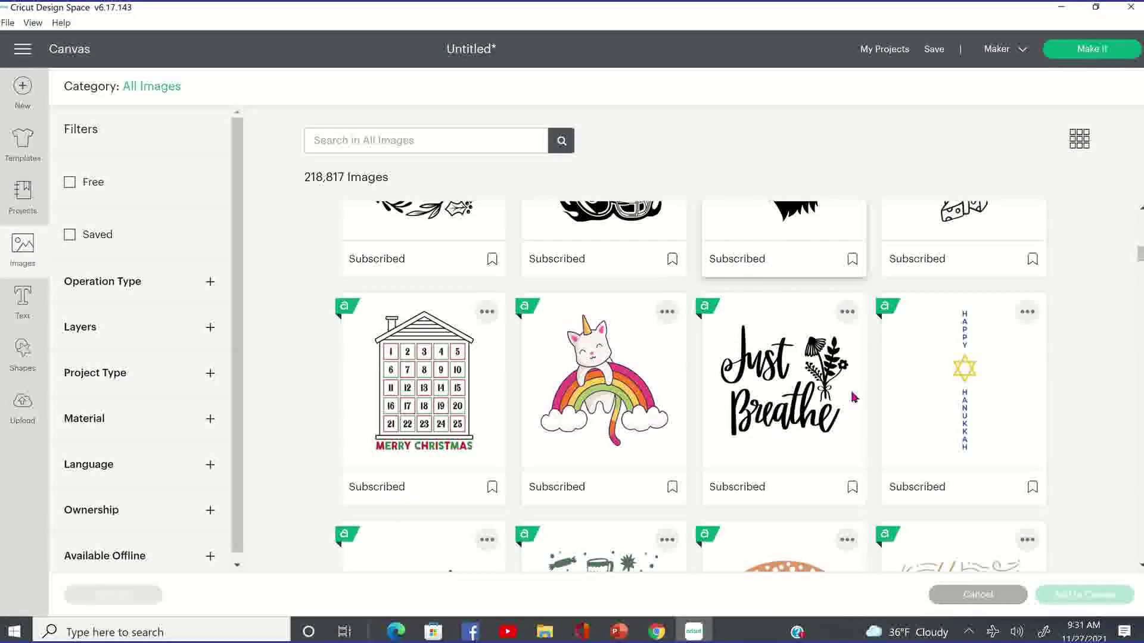
scroll(851, 405, down, 3)
click(603, 464)
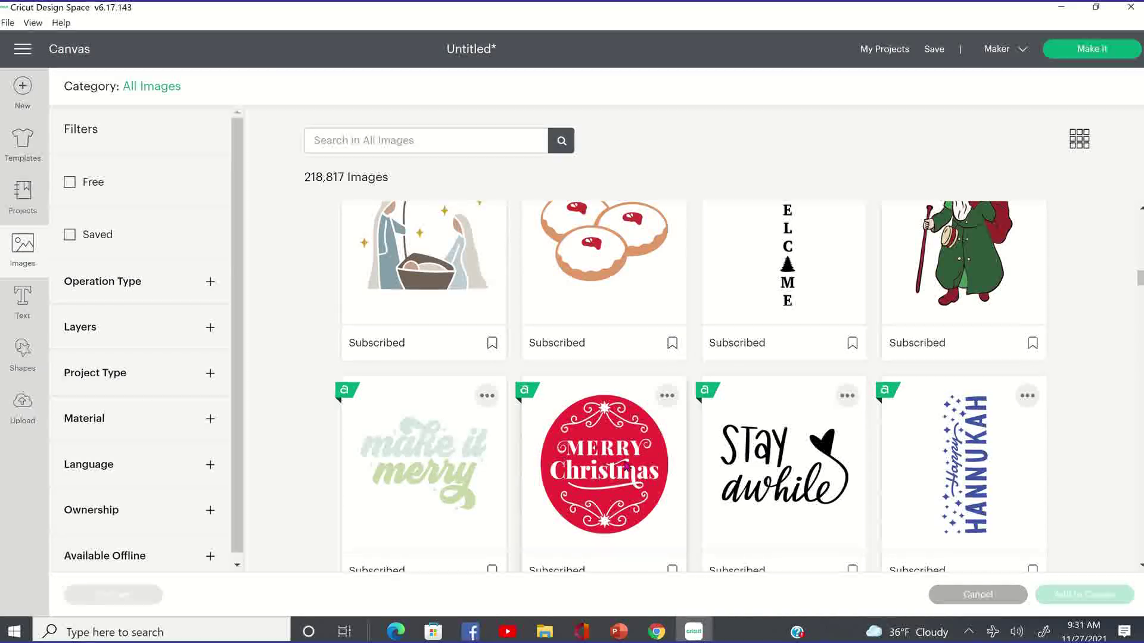
click(1123, 593)
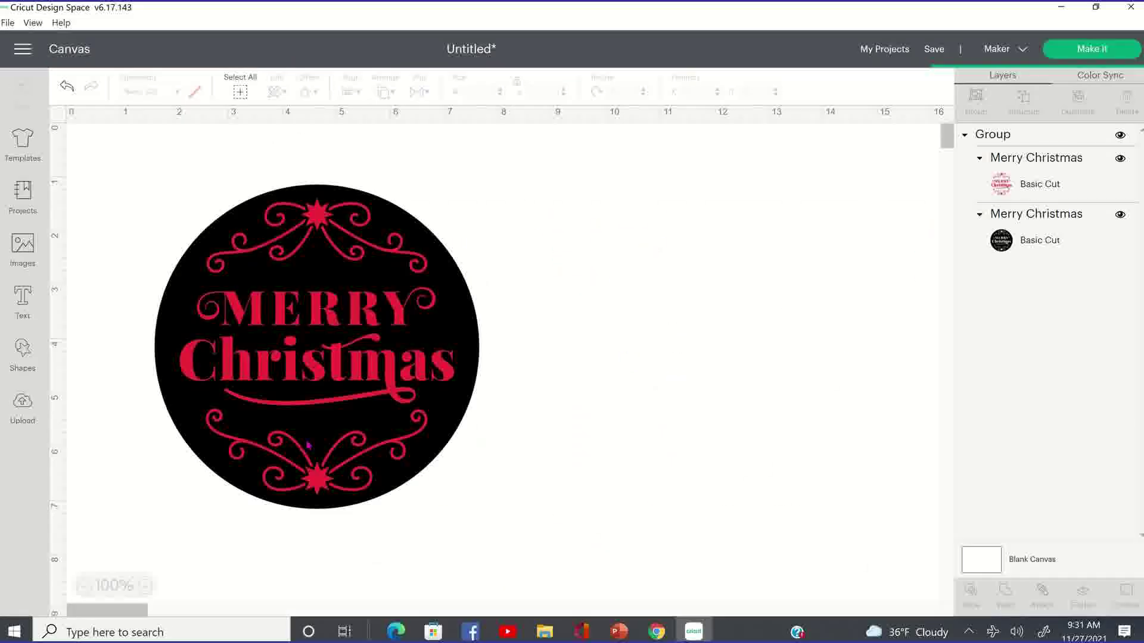
drag(301, 421, 699, 395)
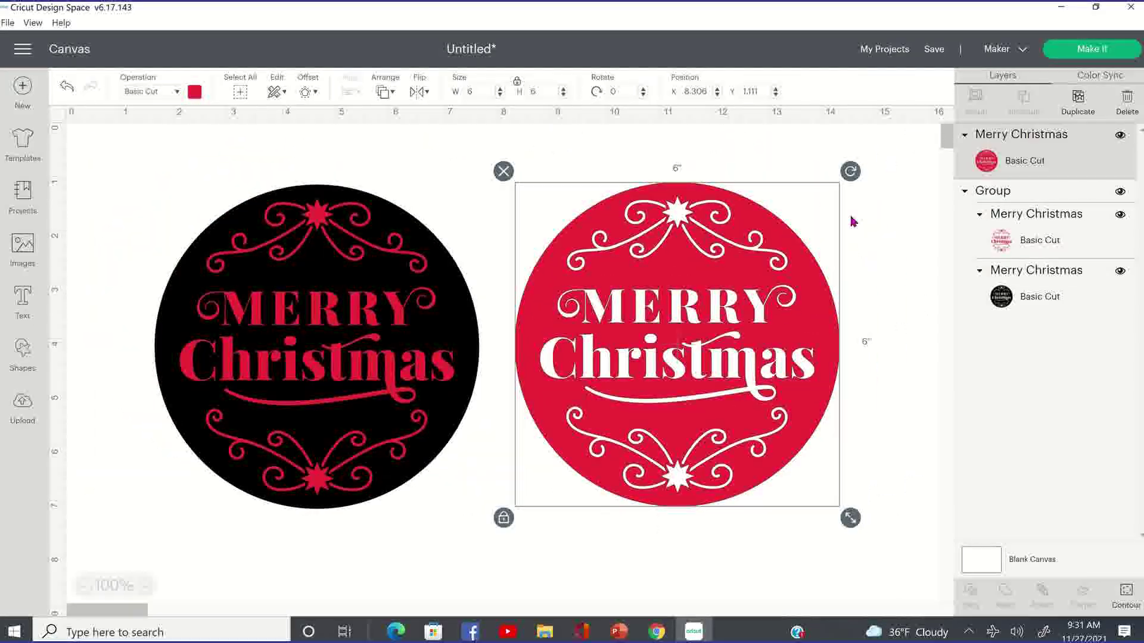
Change the newly added Merry Christmas circle's material color to green, and delete that circle from the canvas
click(195, 92)
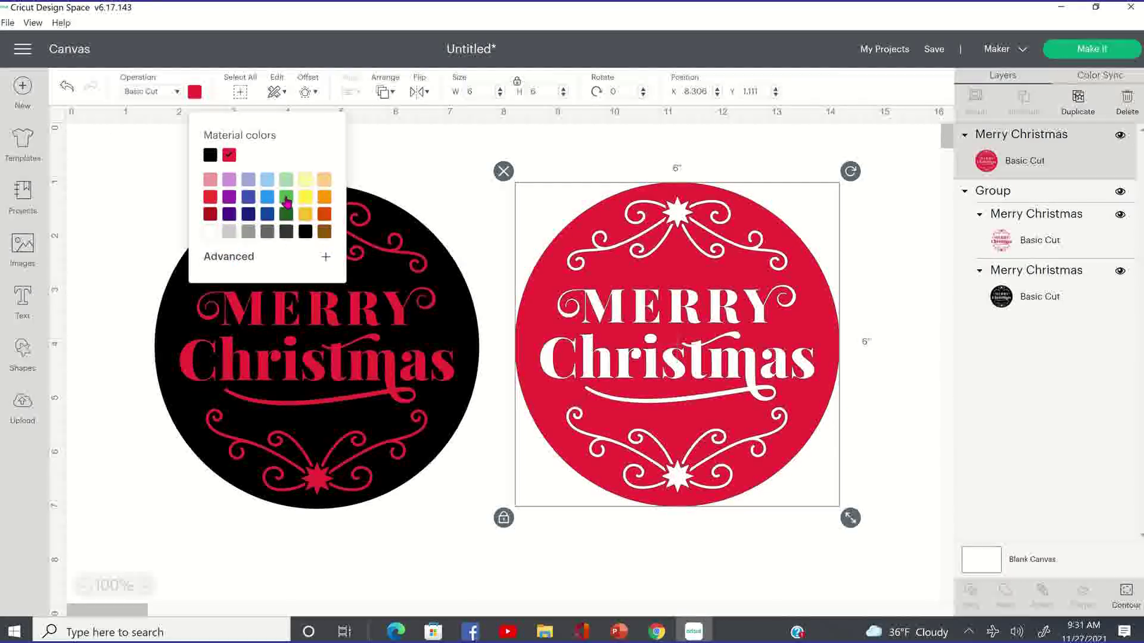
click(918, 380)
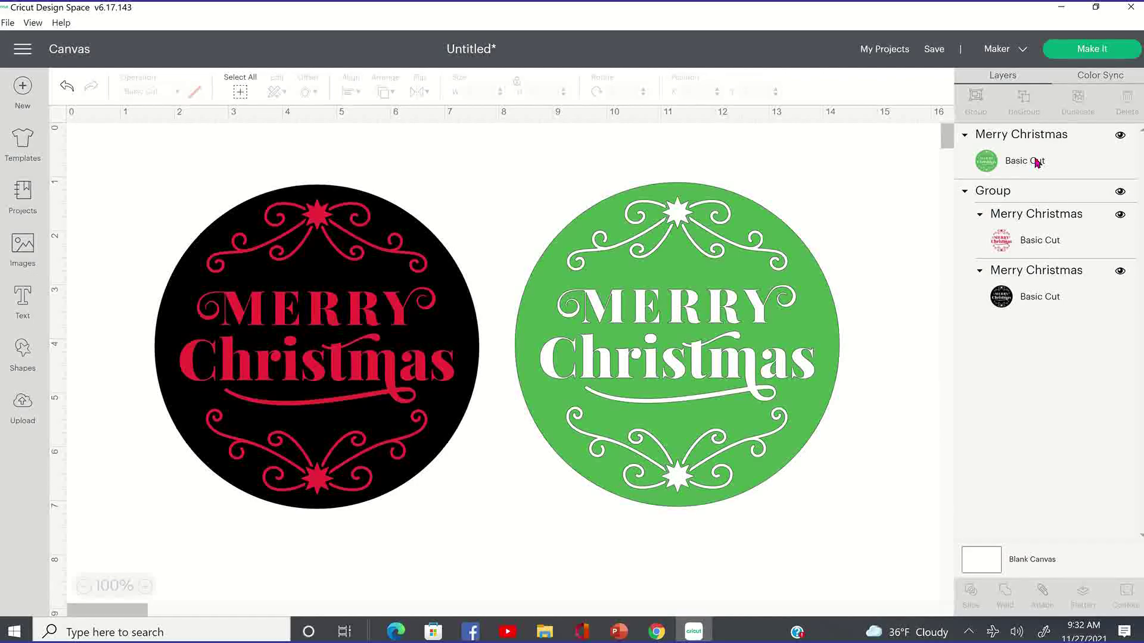
click(783, 302)
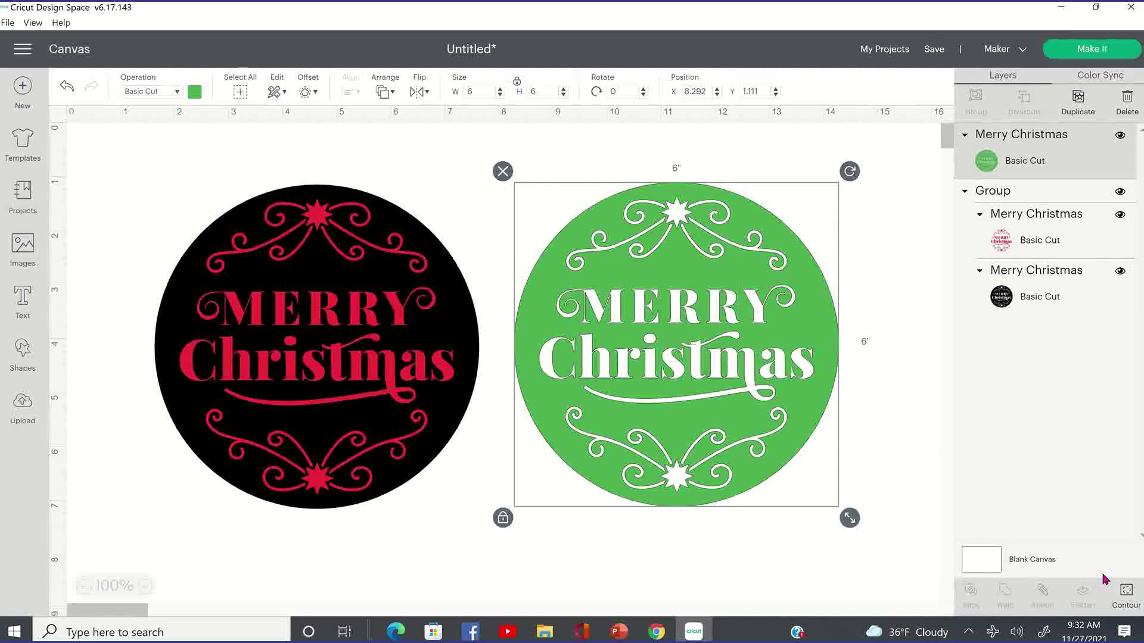
click(502, 172)
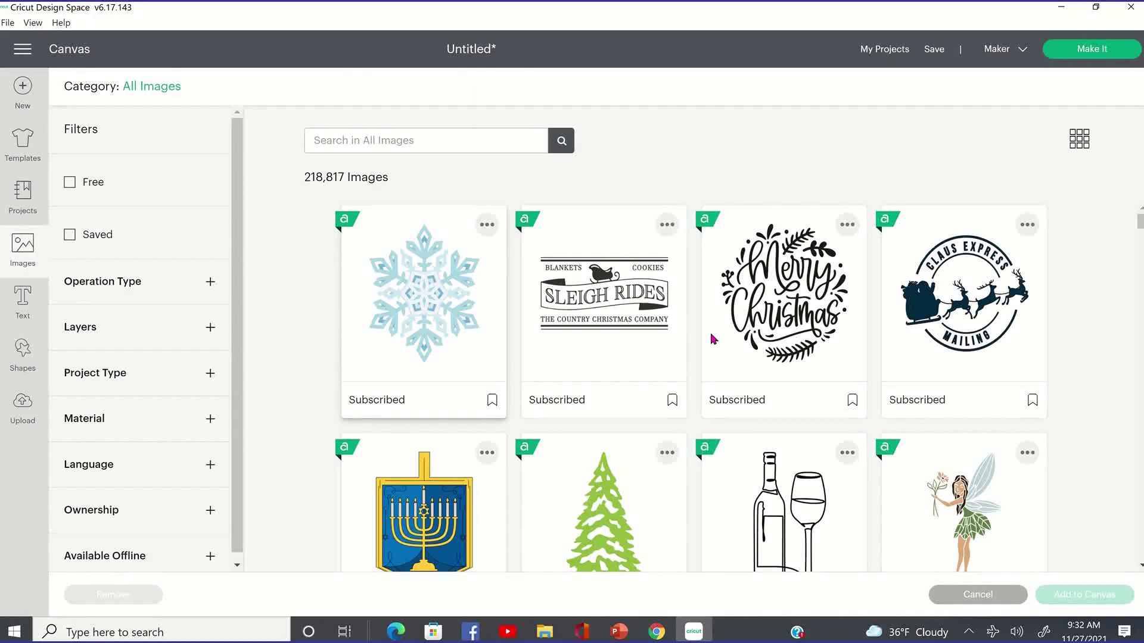
Add the unicorn cat on a rainbow image from the library and place it beside the group at about X 8.097, Y 1.041
scroll(767, 388, down, 4)
scroll(769, 389, down, 6)
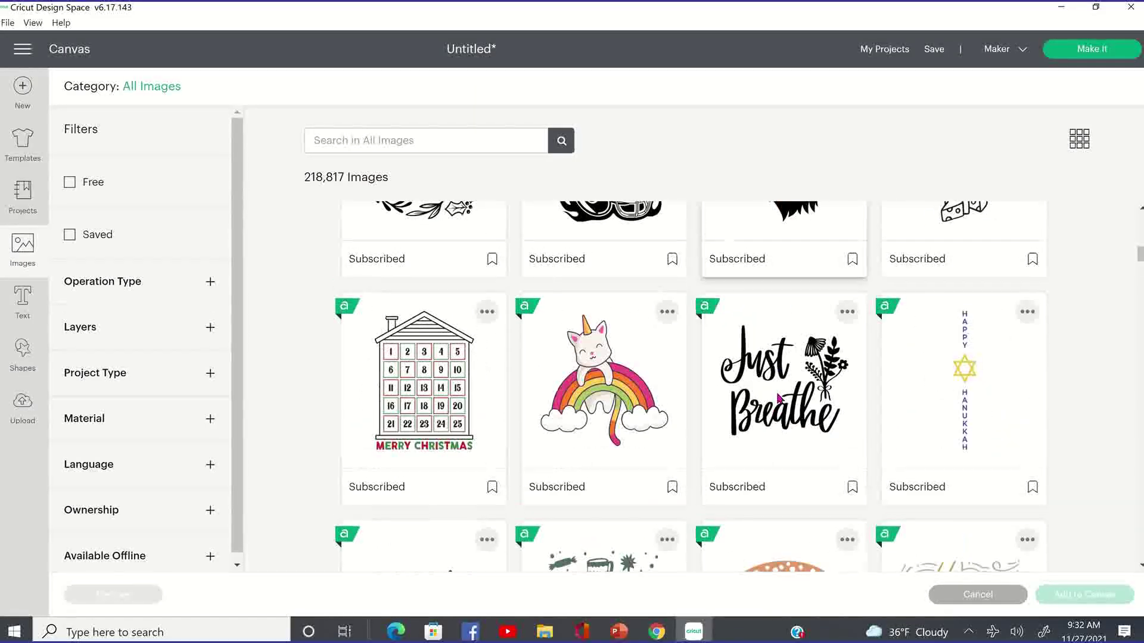
click(575, 391)
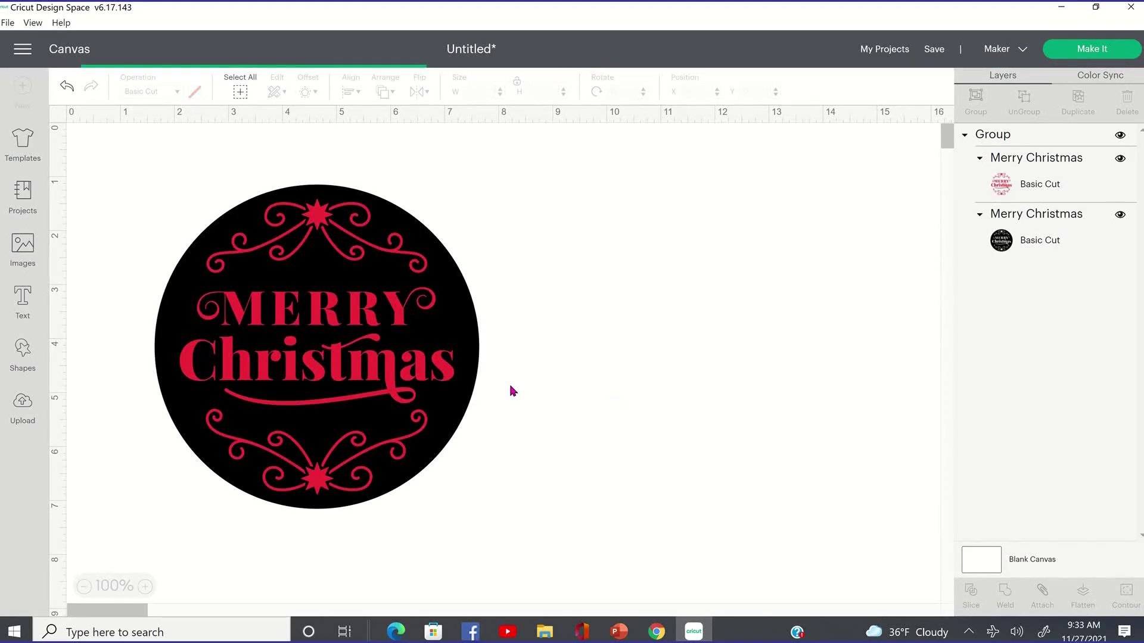
drag(240, 327, 651, 356)
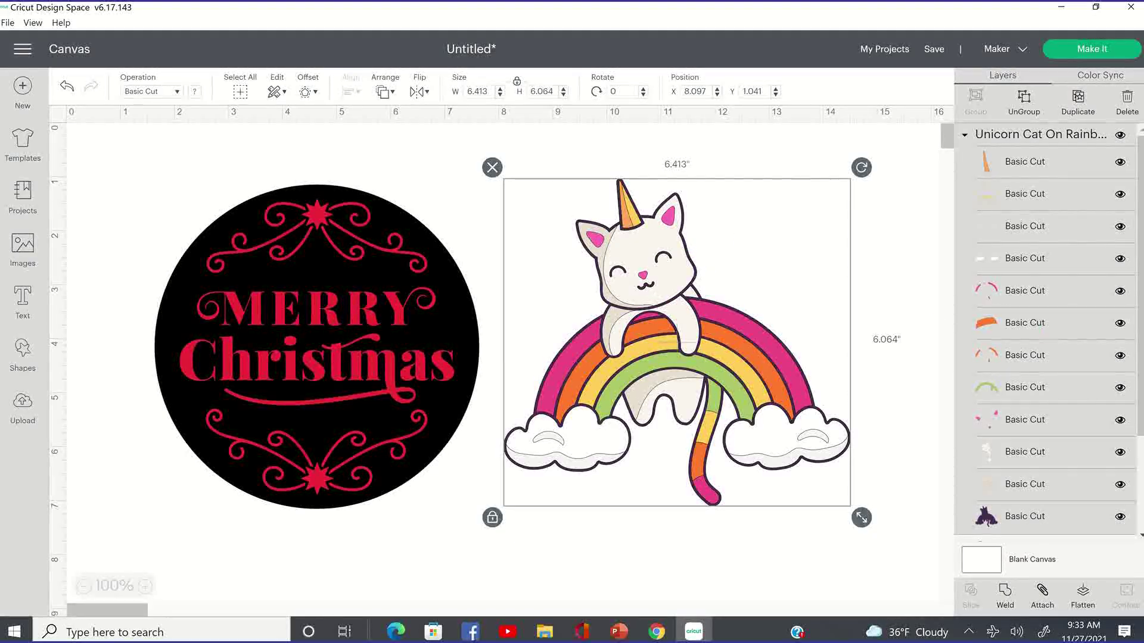
Hide the pink and two orange rainbow layers of the unicorn cat image, and delete the lower orange layer
click(1120, 325)
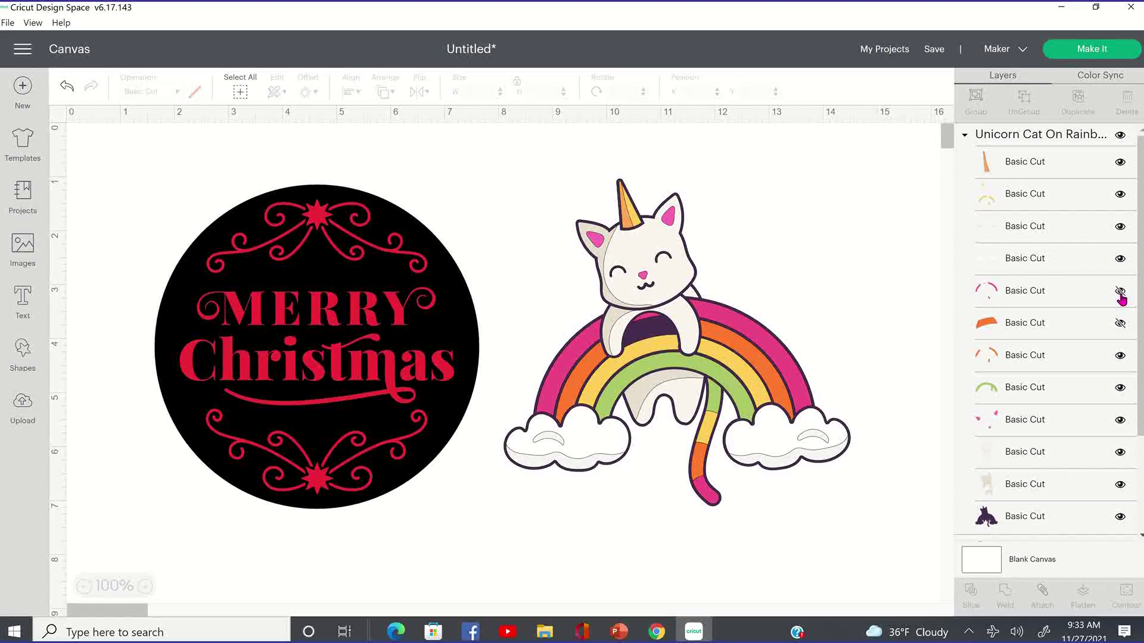
click(1120, 356)
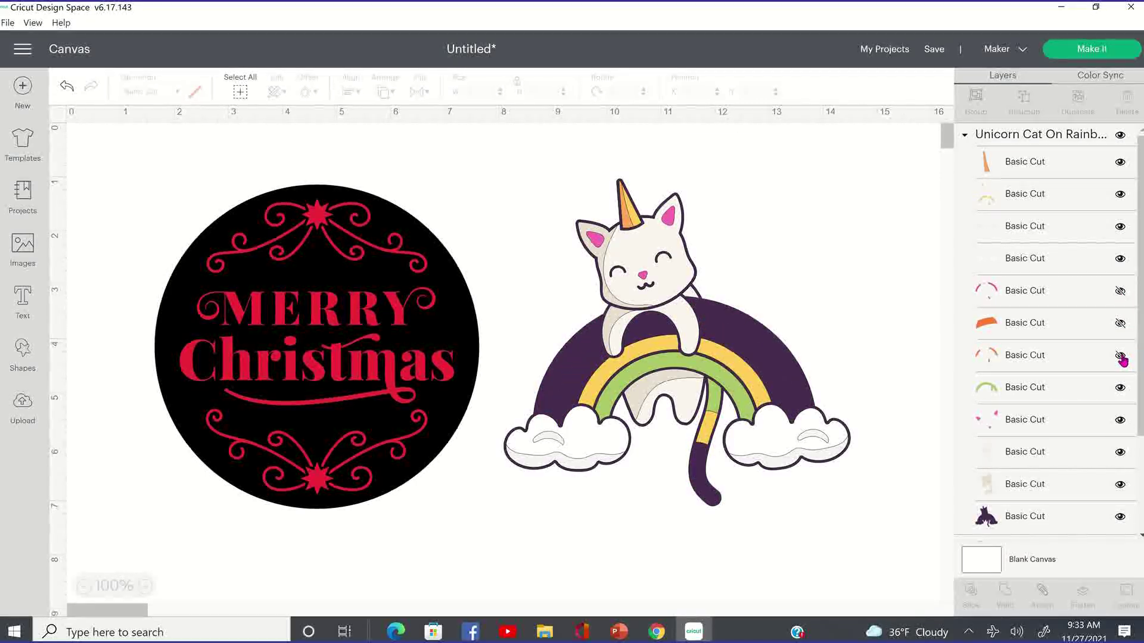
click(1086, 364)
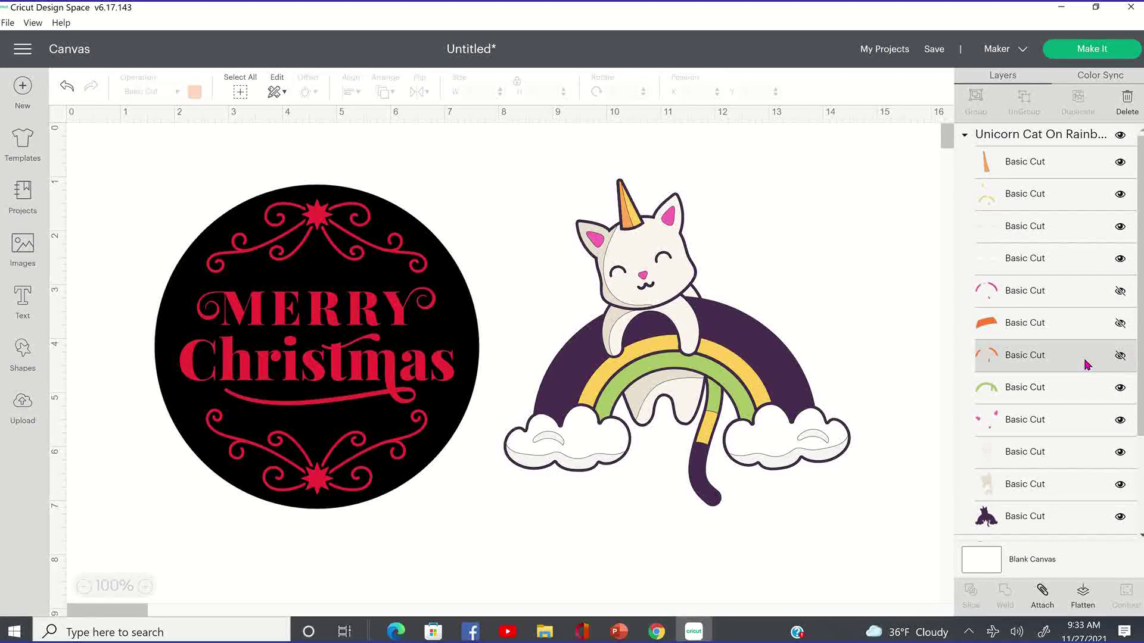
key(Delete)
Delete the remaining hidden orange layer and the green rainbow arch layer of the unicorn cat image
click(1056, 366)
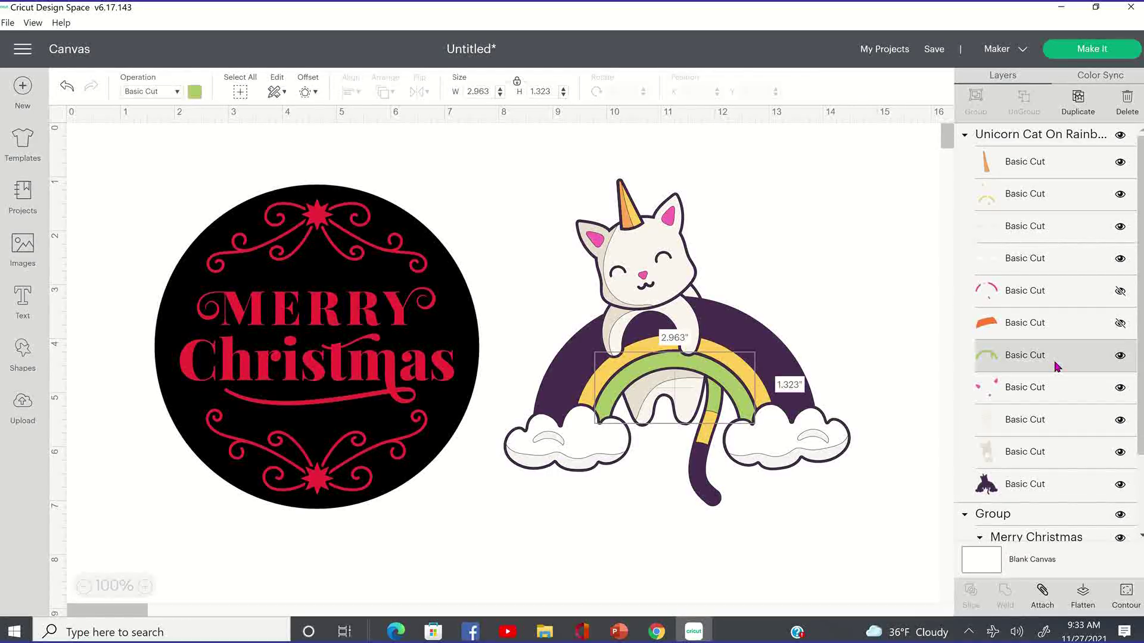
click(1037, 329)
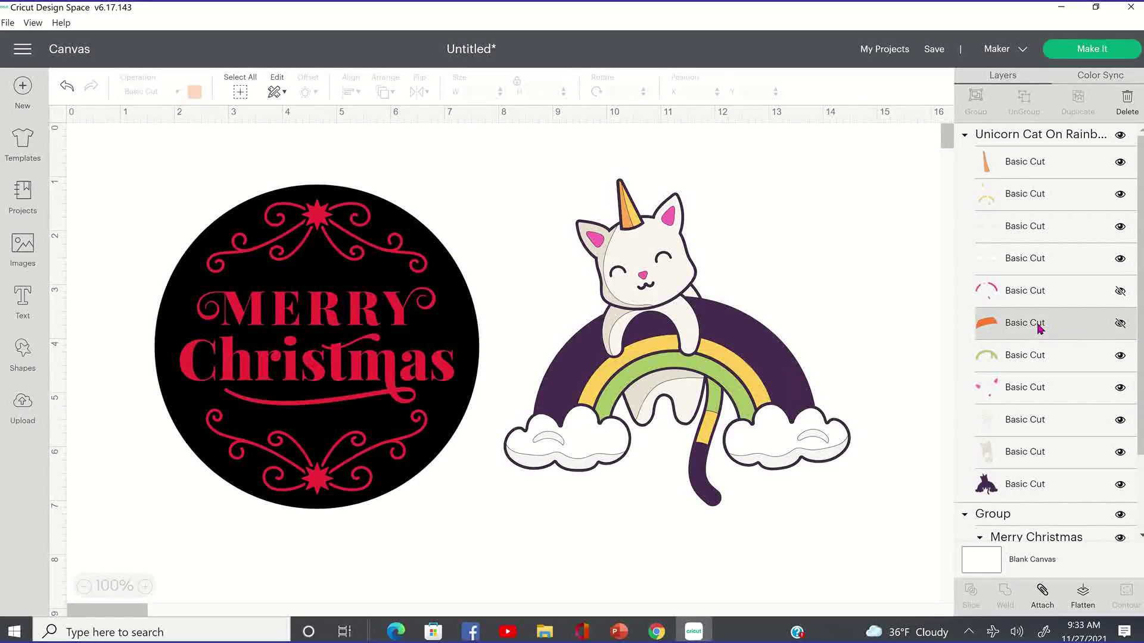
key(Delete)
click(1025, 334)
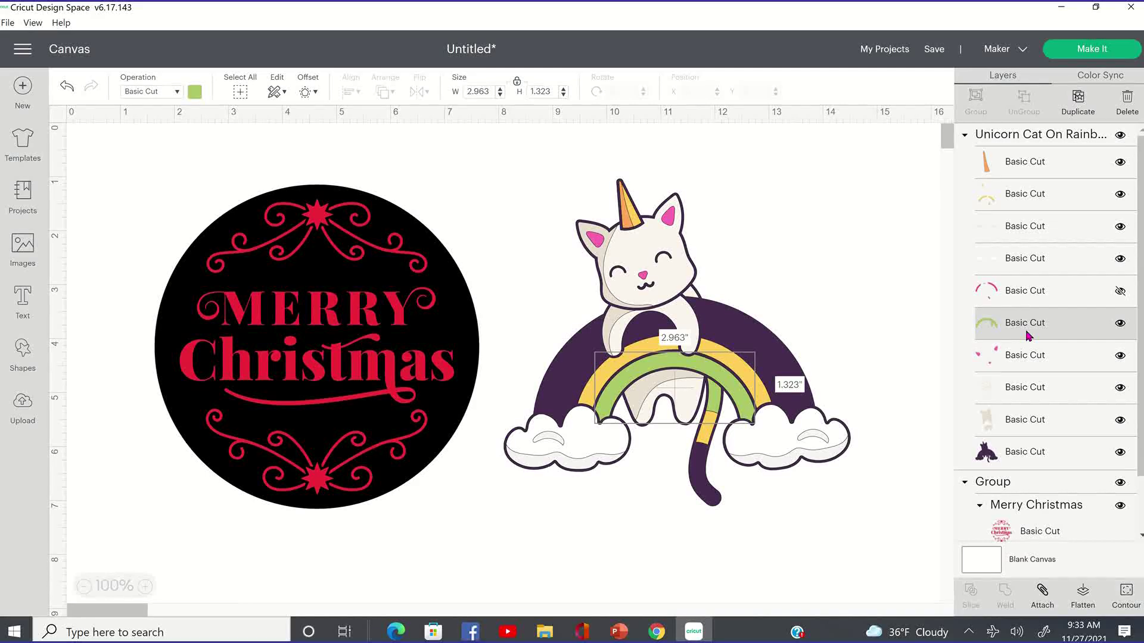
key(Delete)
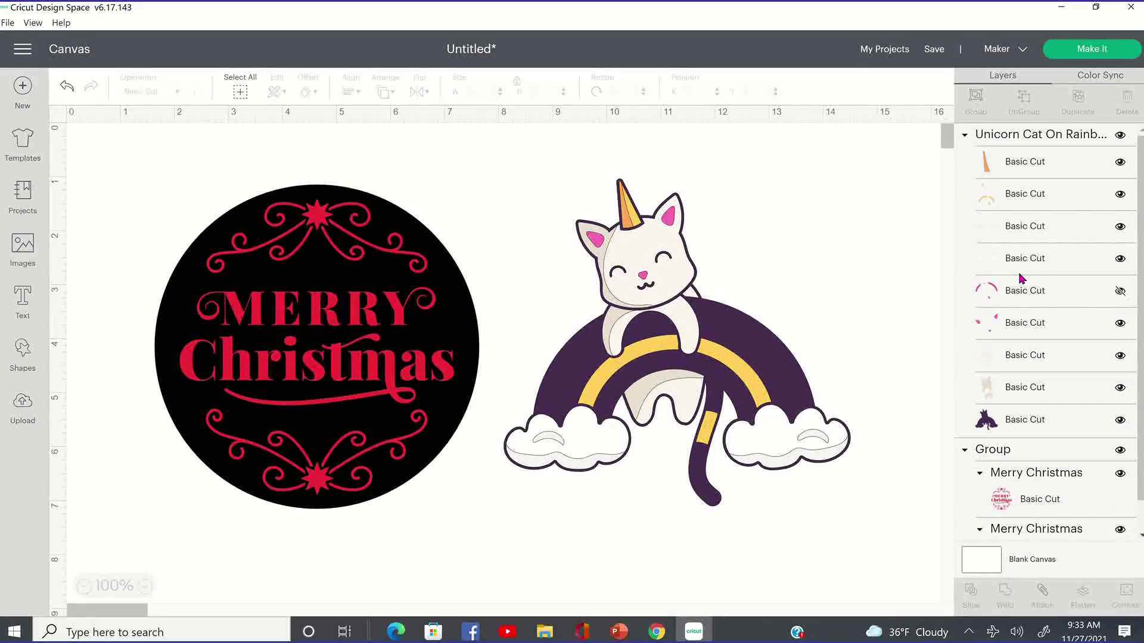
Hide the orange horn layer of the unicorn cat image and delete it
click(1022, 289)
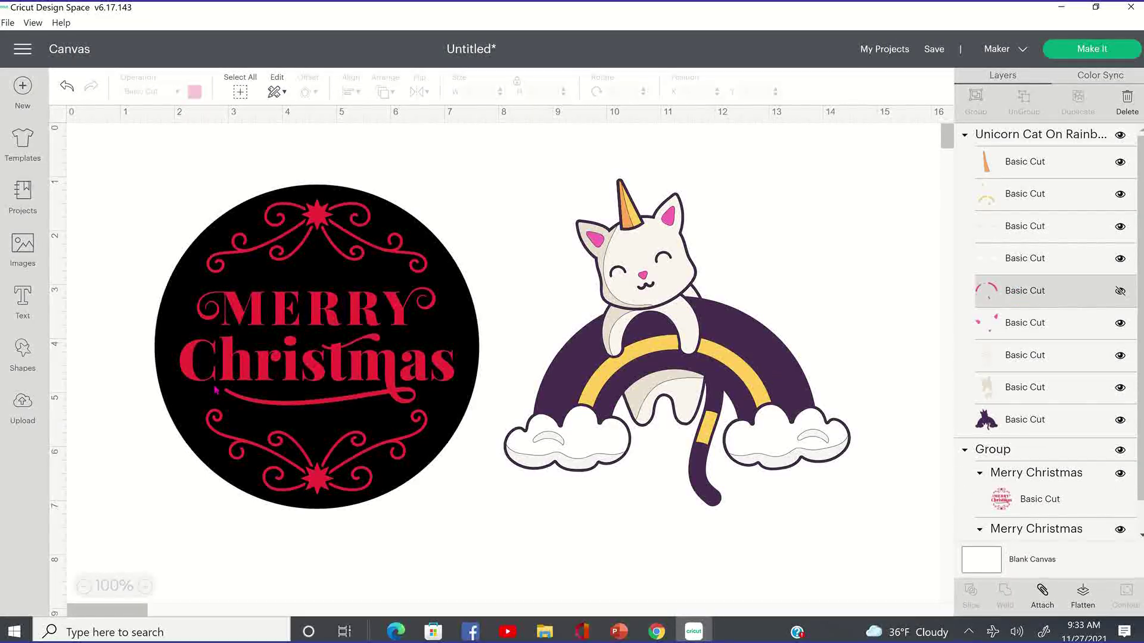
click(333, 348)
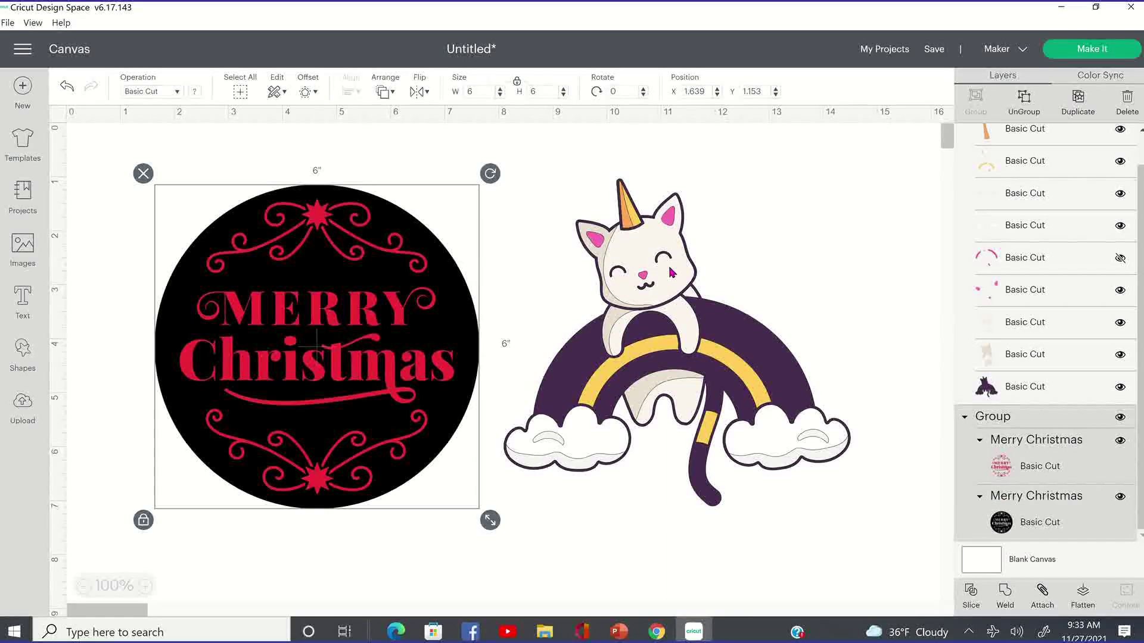
click(671, 272)
click(1035, 170)
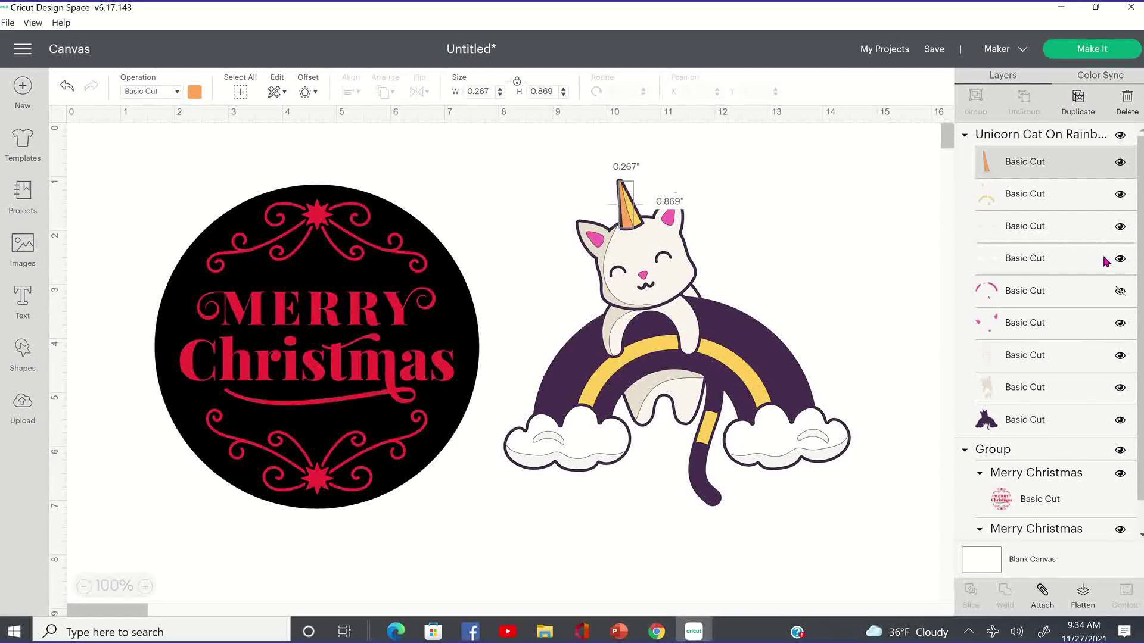
click(1121, 163)
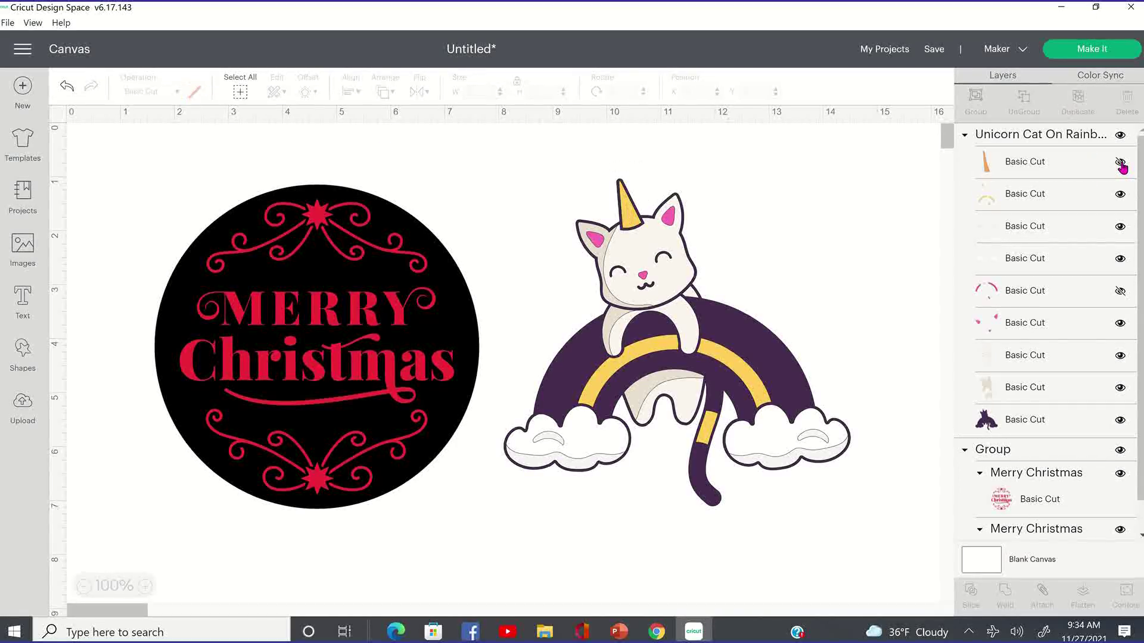
click(1081, 171)
key(Delete)
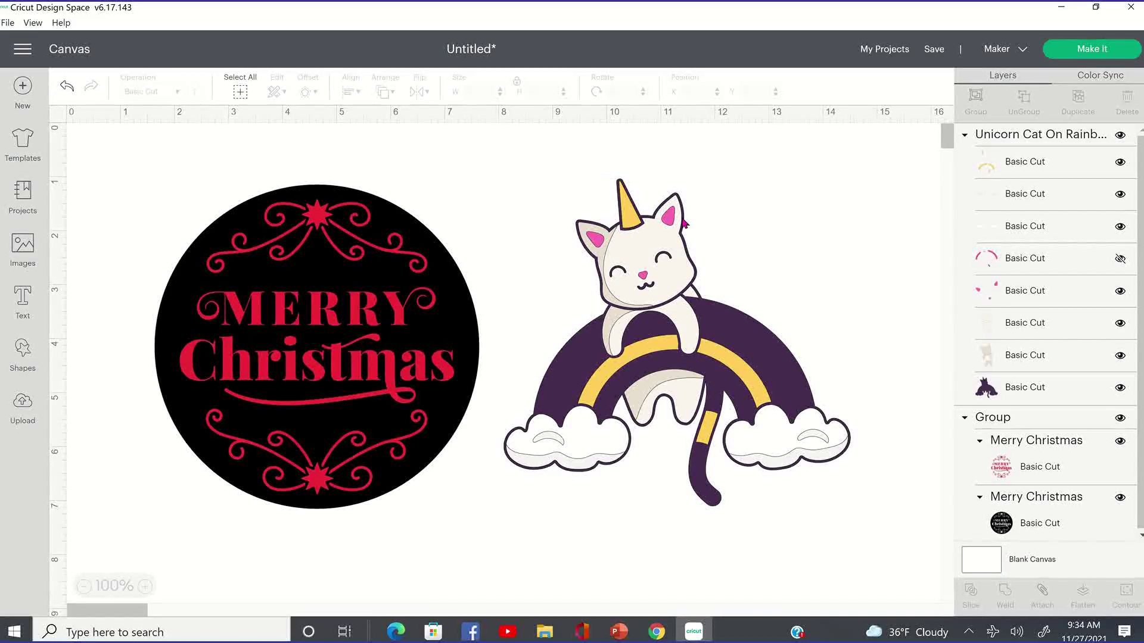
Delete the whole unicorn cat image from the canvas
click(750, 350)
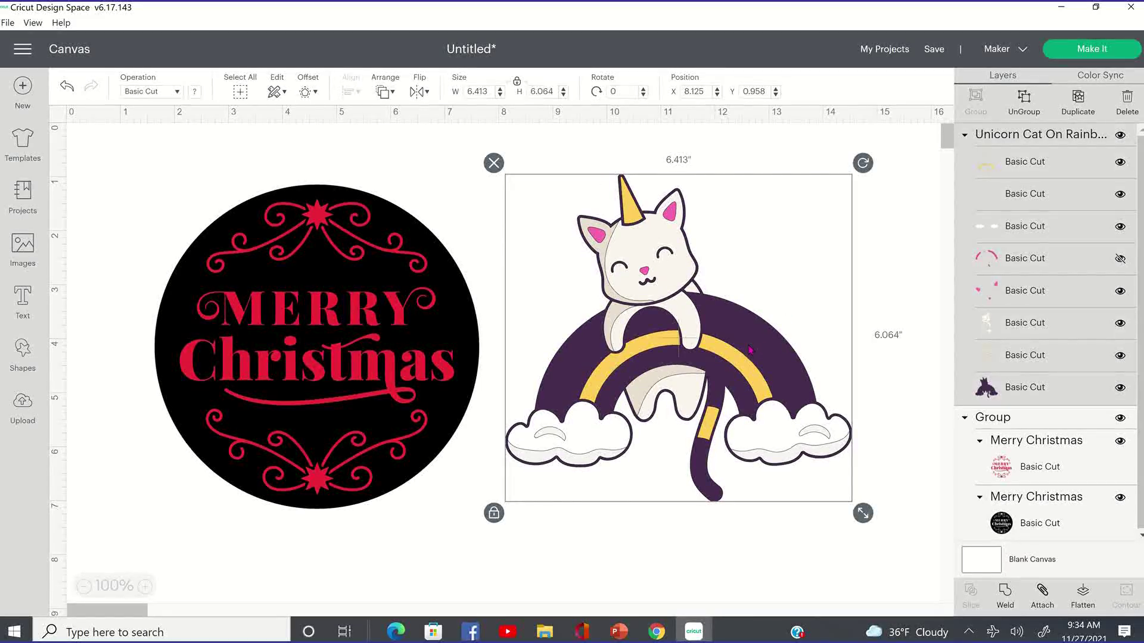
key(Delete)
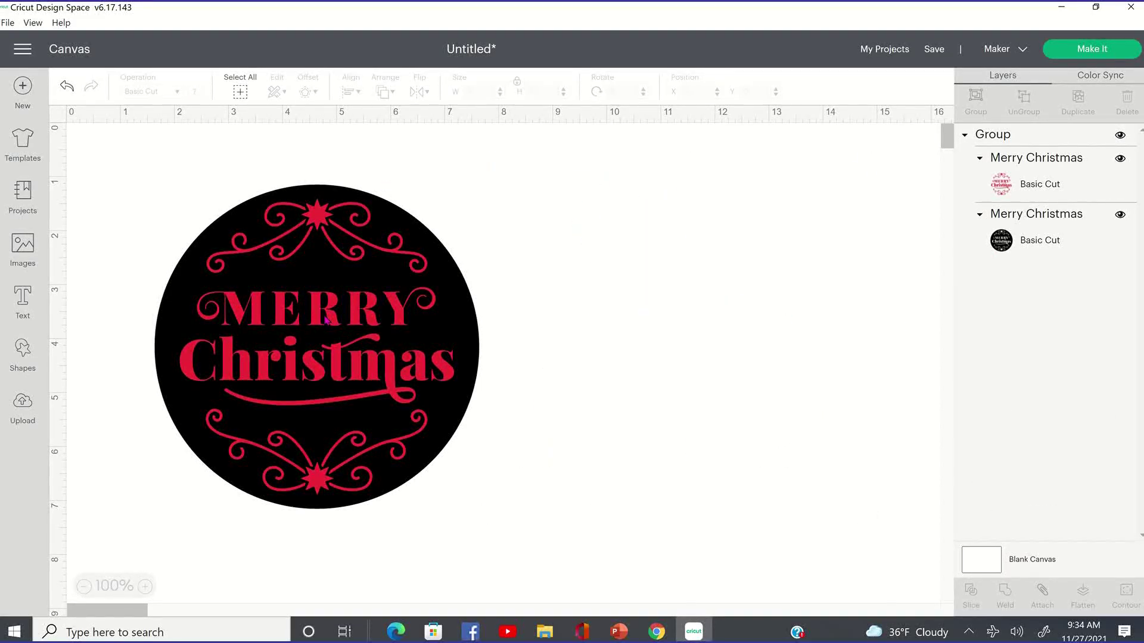
Delete the grouped Merry Christmas design from the canvas
click(286, 301)
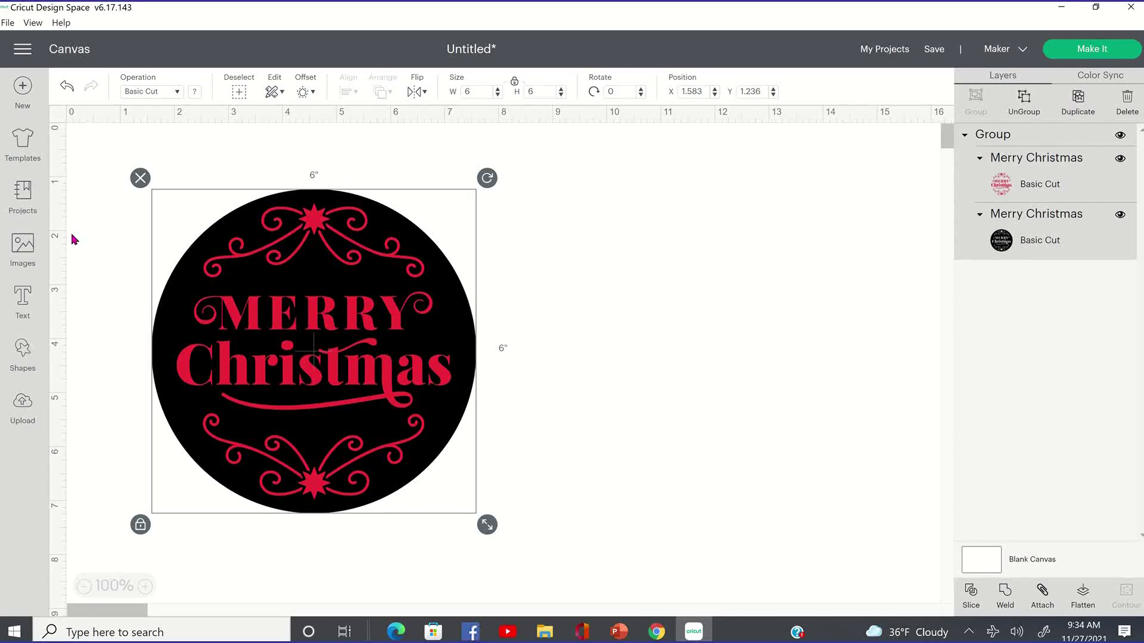
click(141, 178)
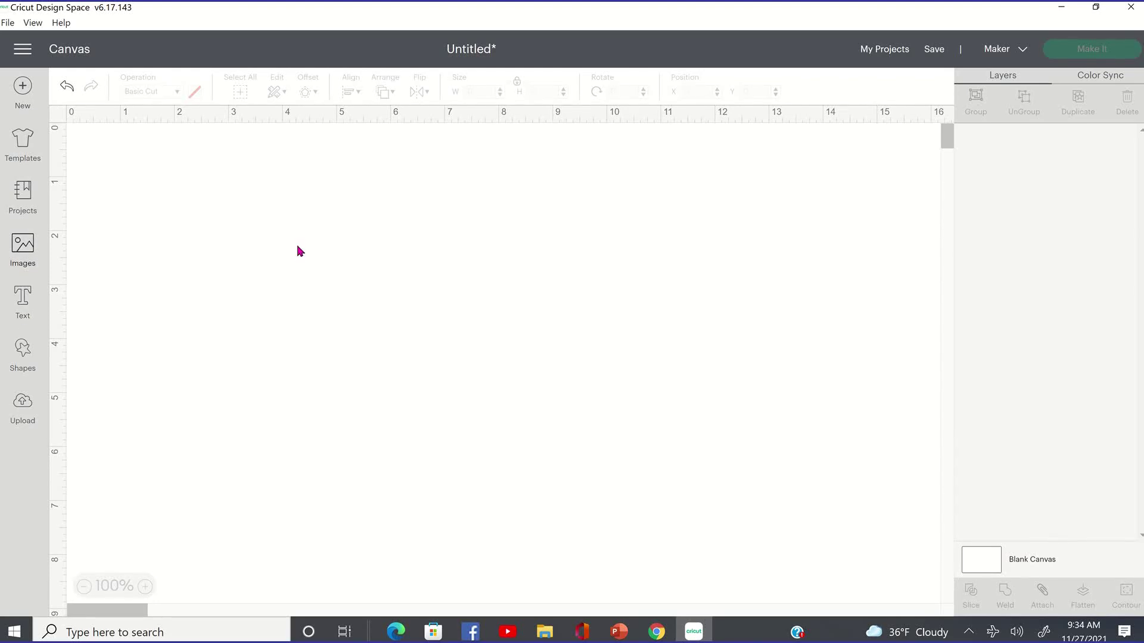
Find the teal decorated Christmas tree with a gold star in the image library and add it to the canvas
scroll(725, 492, down, 3)
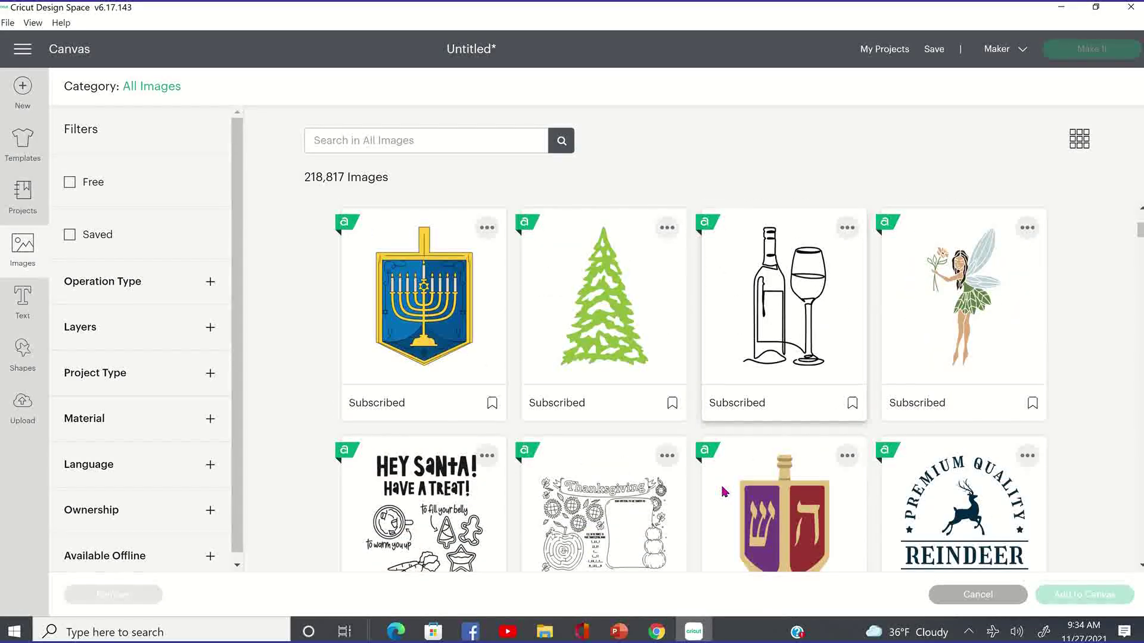
scroll(724, 492, down, 10)
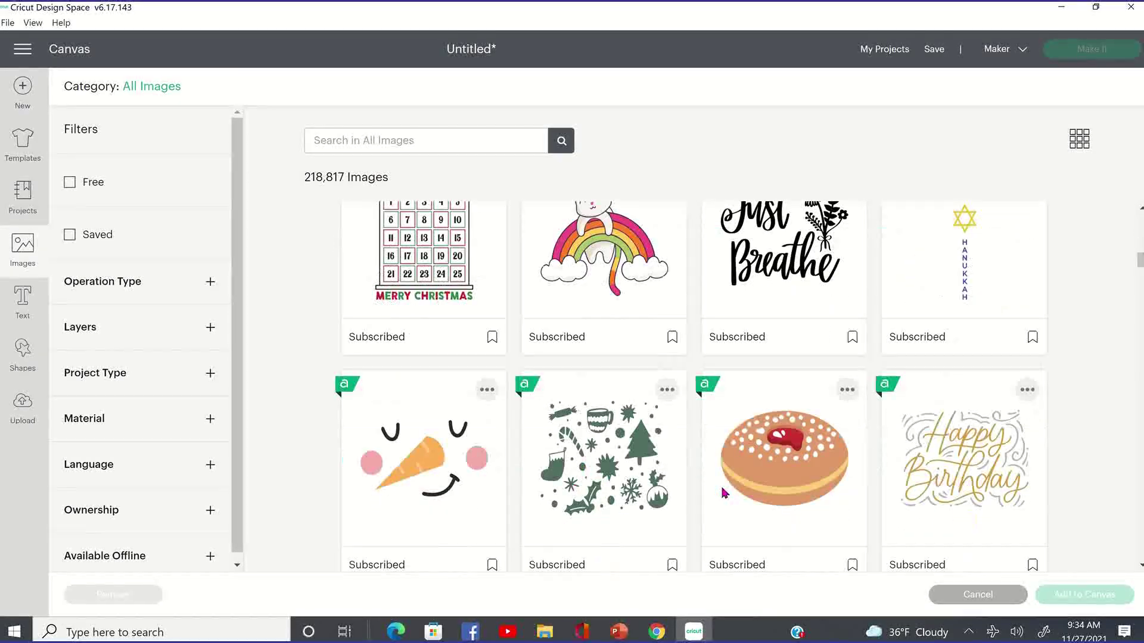
scroll(725, 492, down, 5)
scroll(725, 492, down, 3)
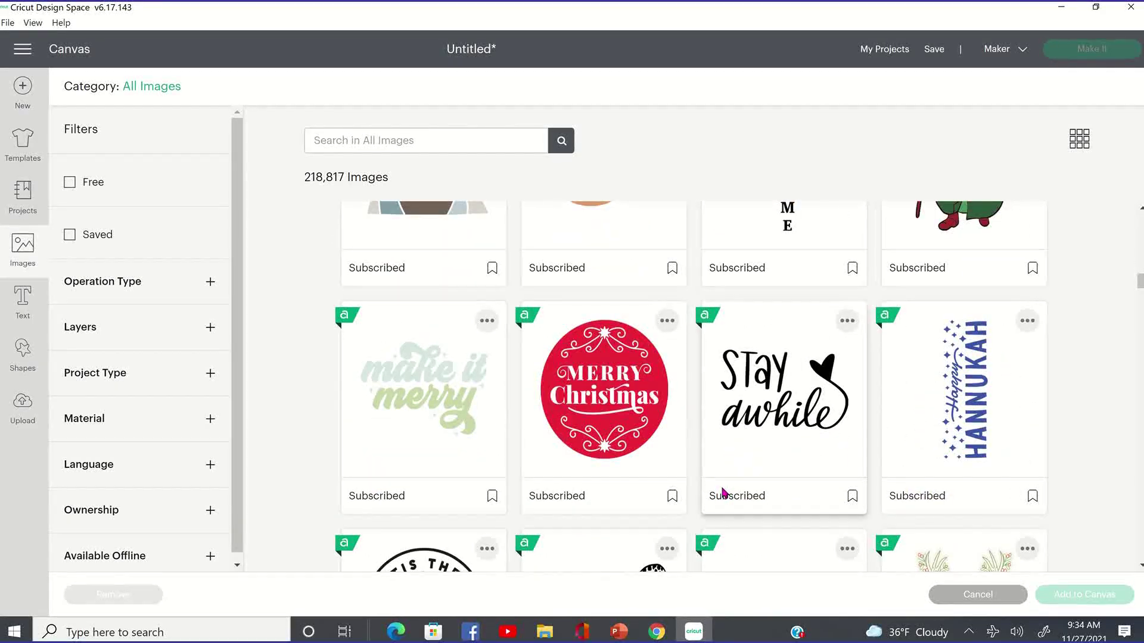
scroll(724, 492, down, 10)
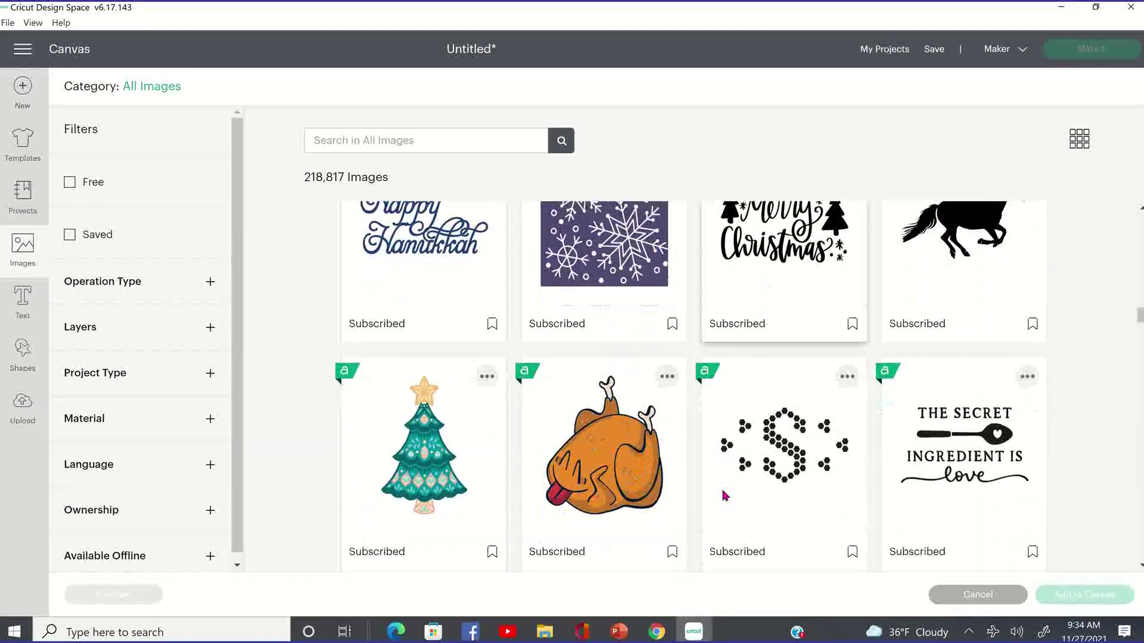
scroll(724, 494, down, 4)
scroll(722, 491, up, 3)
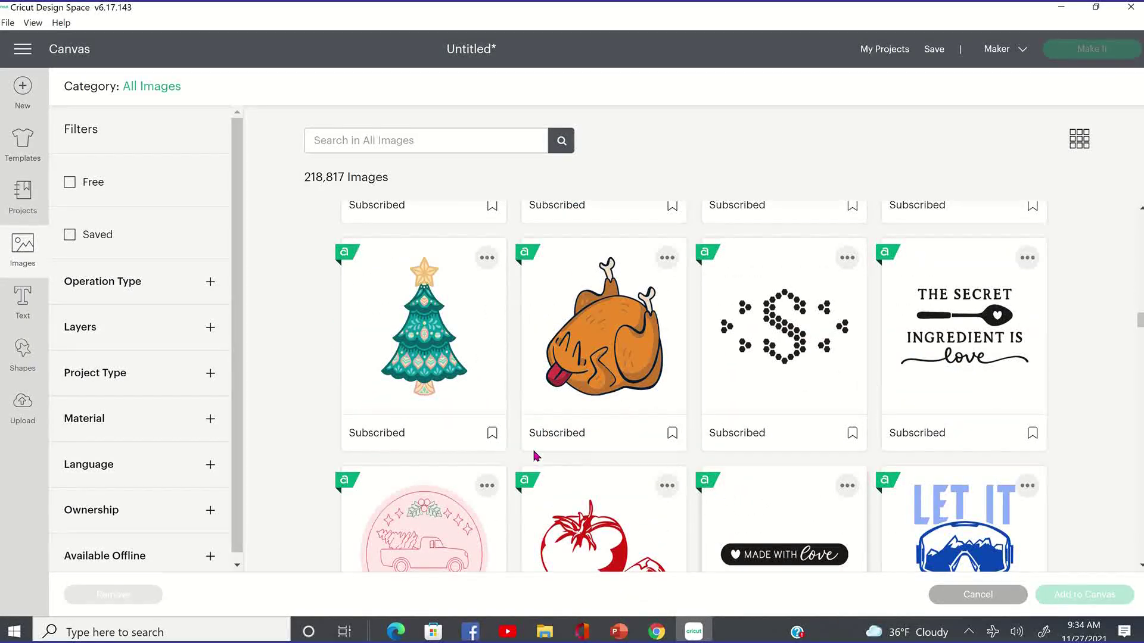
click(460, 369)
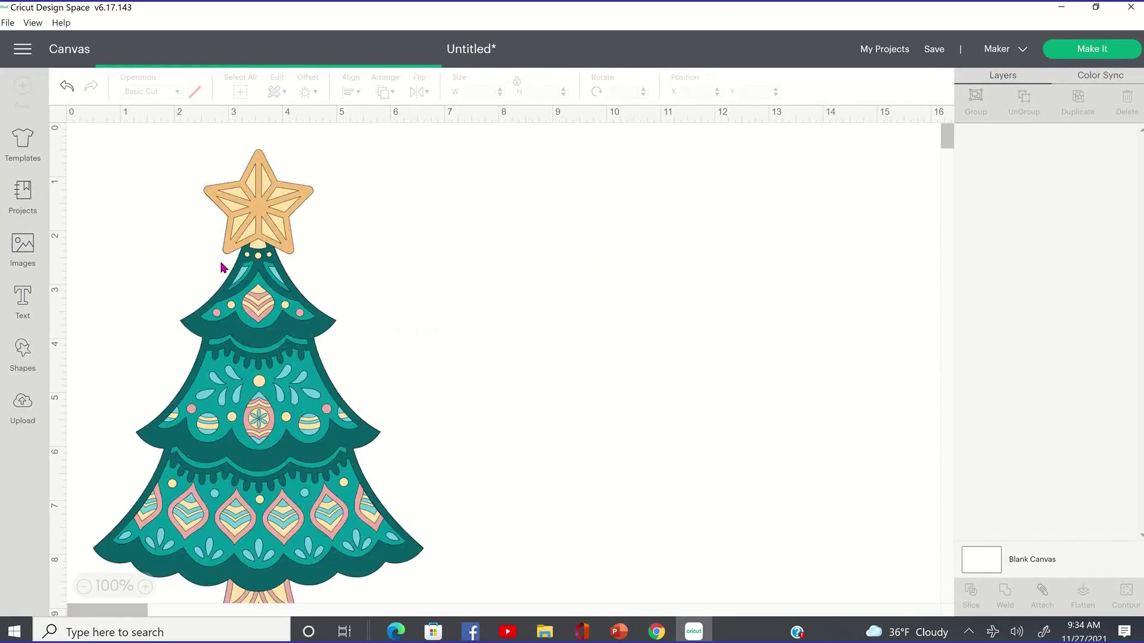
Duplicate the Tree Mandala image and place the copy beside the original, to its right
right_click(314, 265)
click(399, 204)
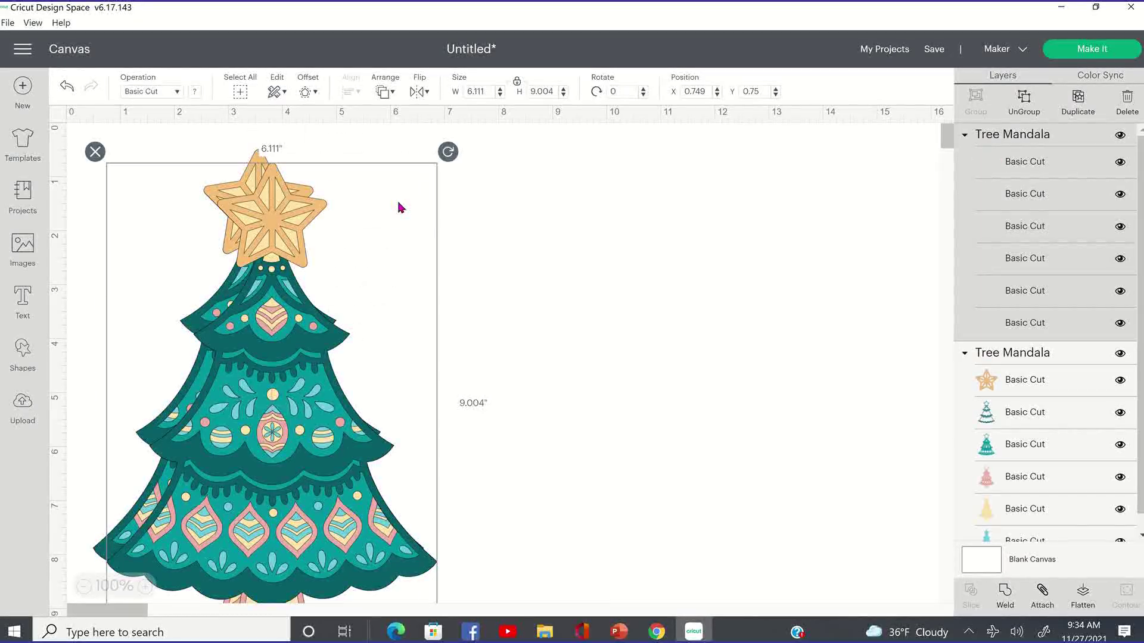
drag(266, 483, 586, 485)
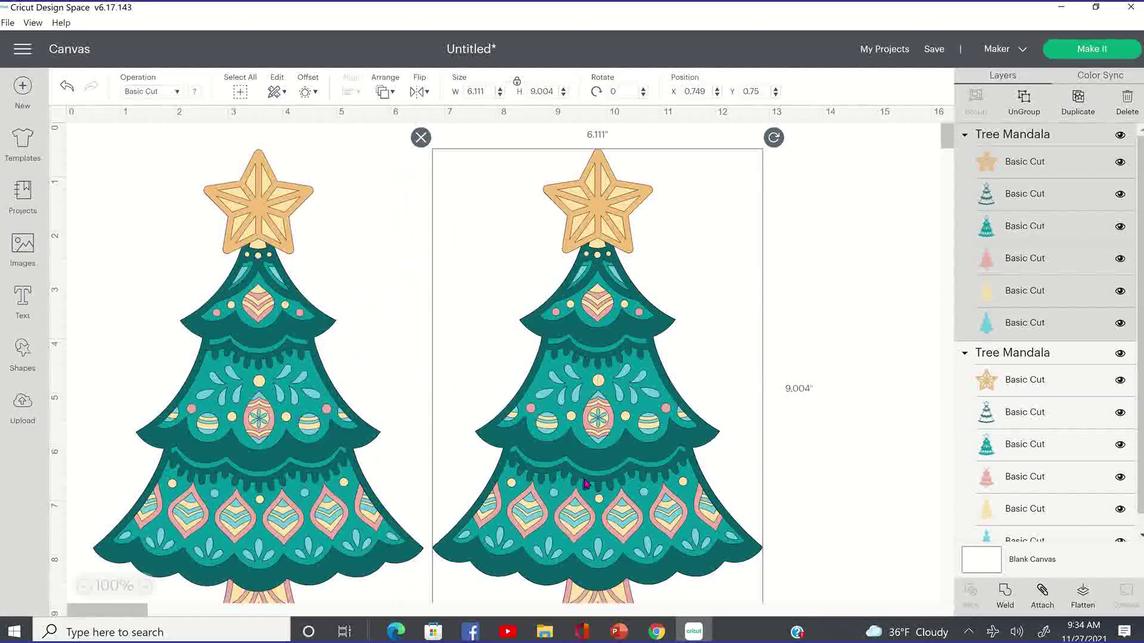
click(837, 422)
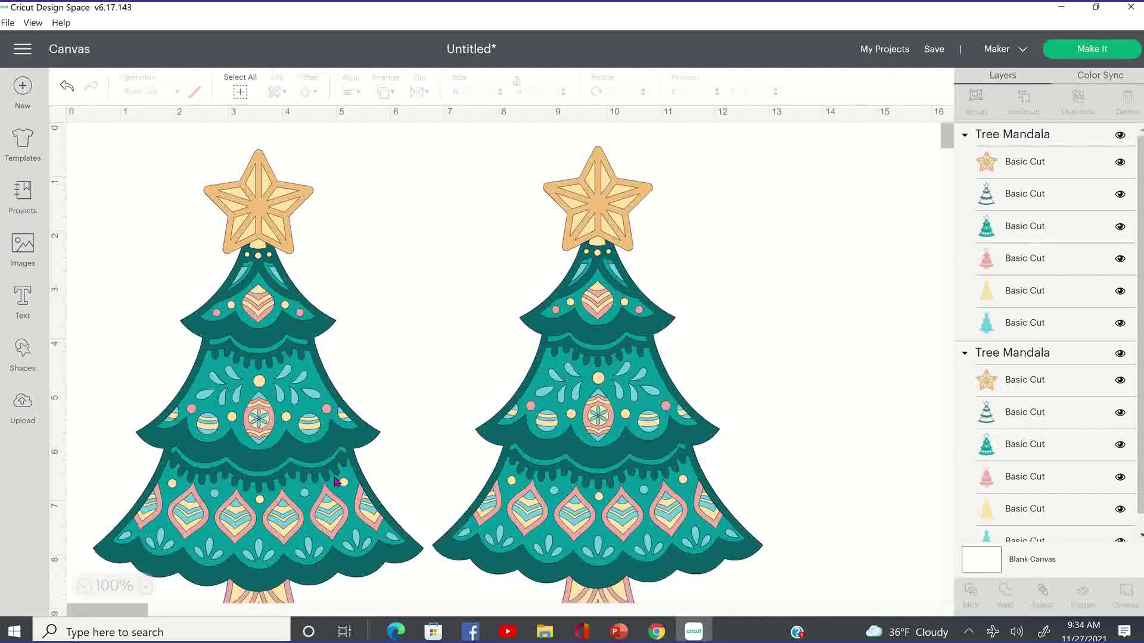
Compare the two trees and examine the operation types available for the copied tree
click(326, 482)
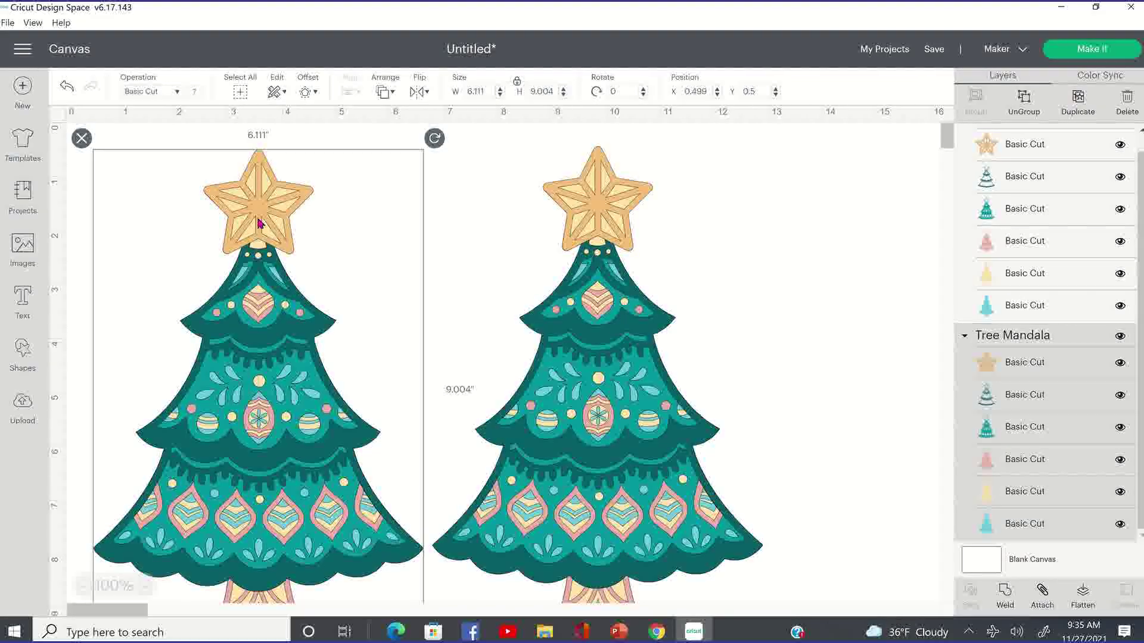
click(608, 230)
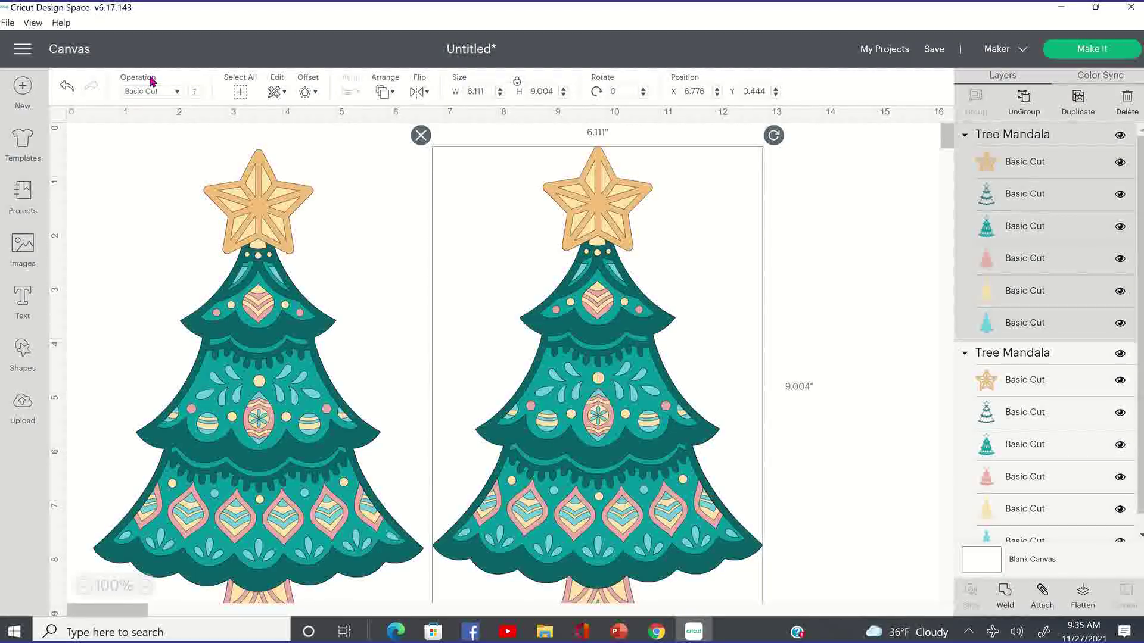
click(178, 92)
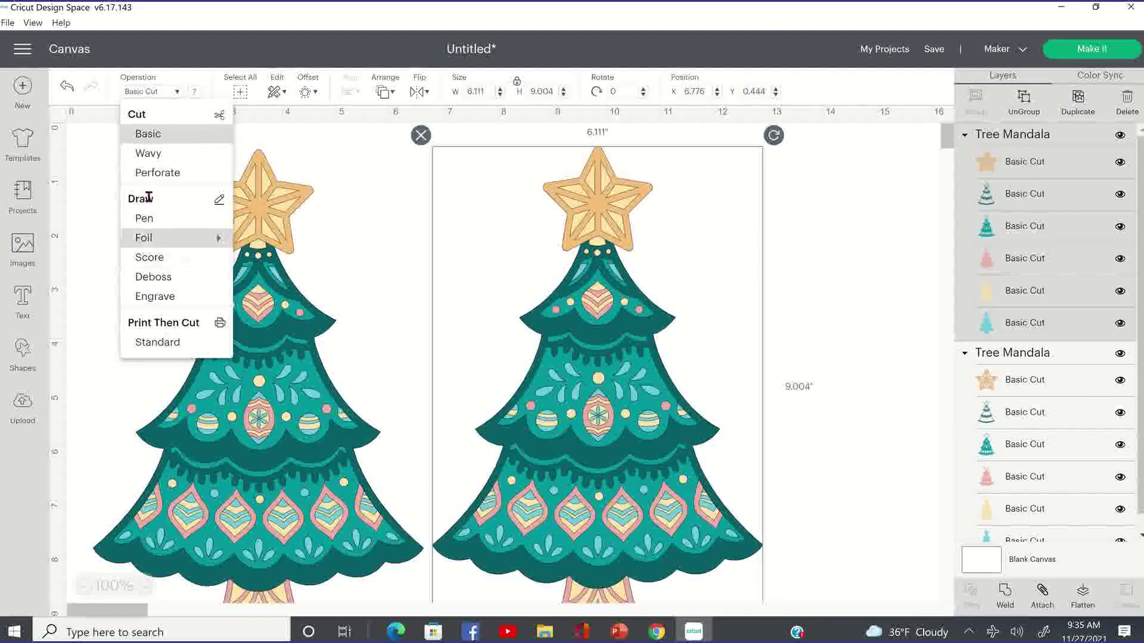
click(826, 292)
click(825, 289)
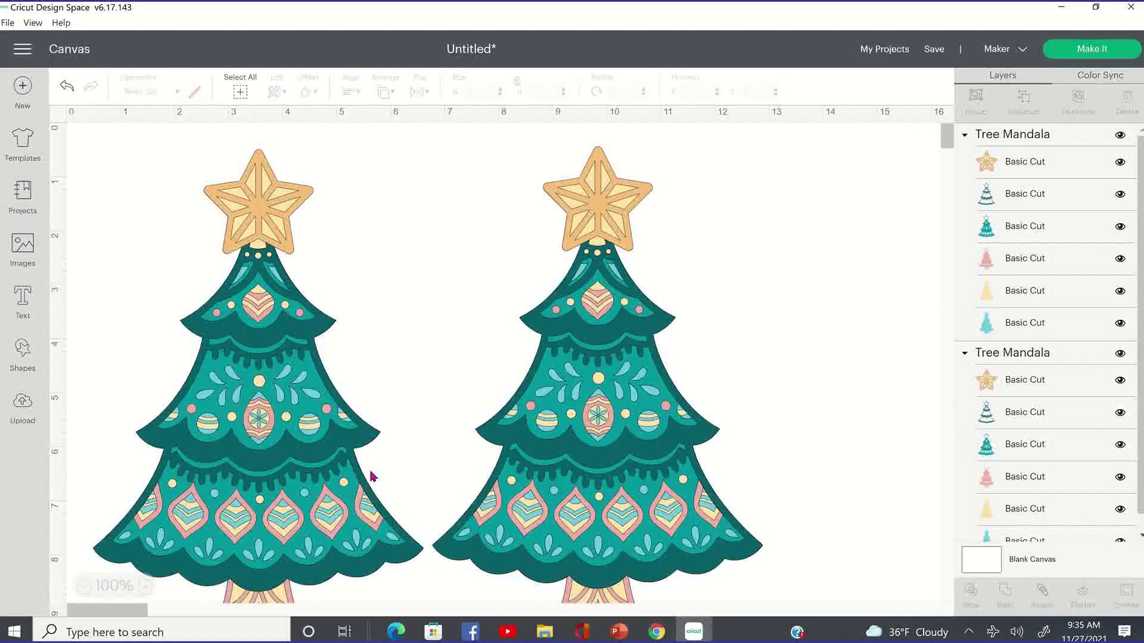
Change the copied tree's operation from cutting to drawing with Pen
click(608, 308)
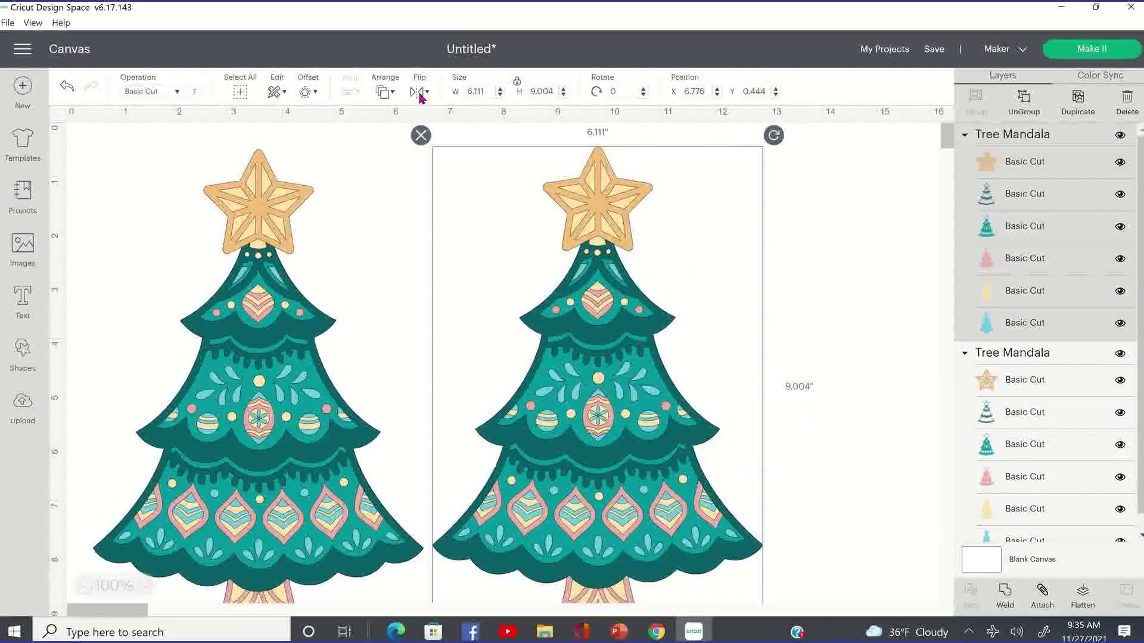
click(178, 92)
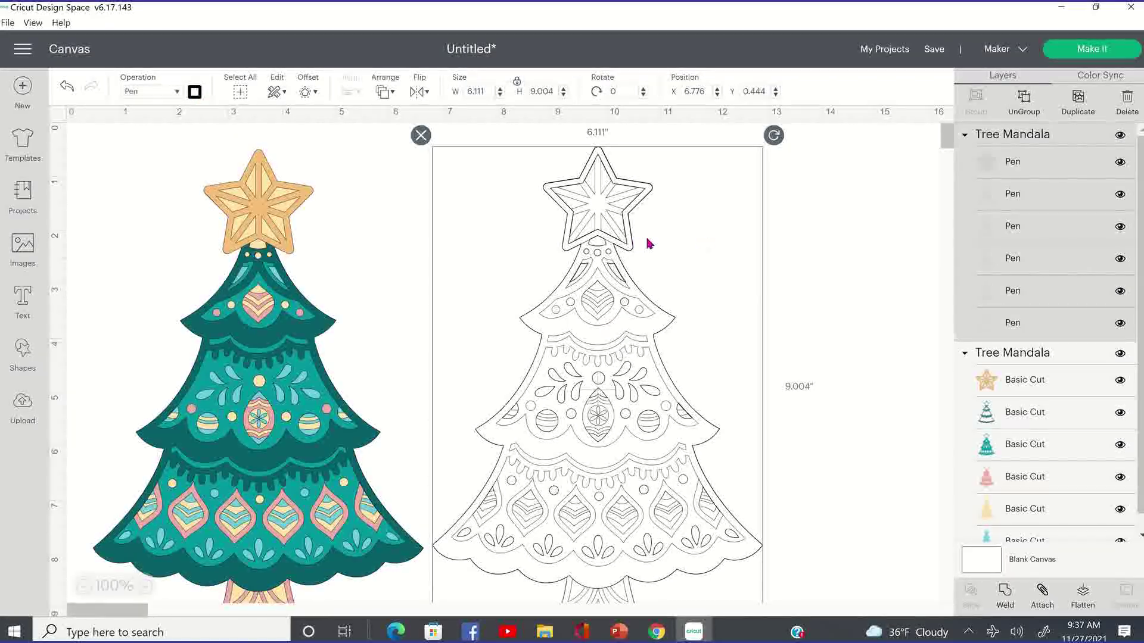
Set the copied tree's pen color to Coral (Infusible Ink)
click(195, 93)
scroll(263, 244, down, 20)
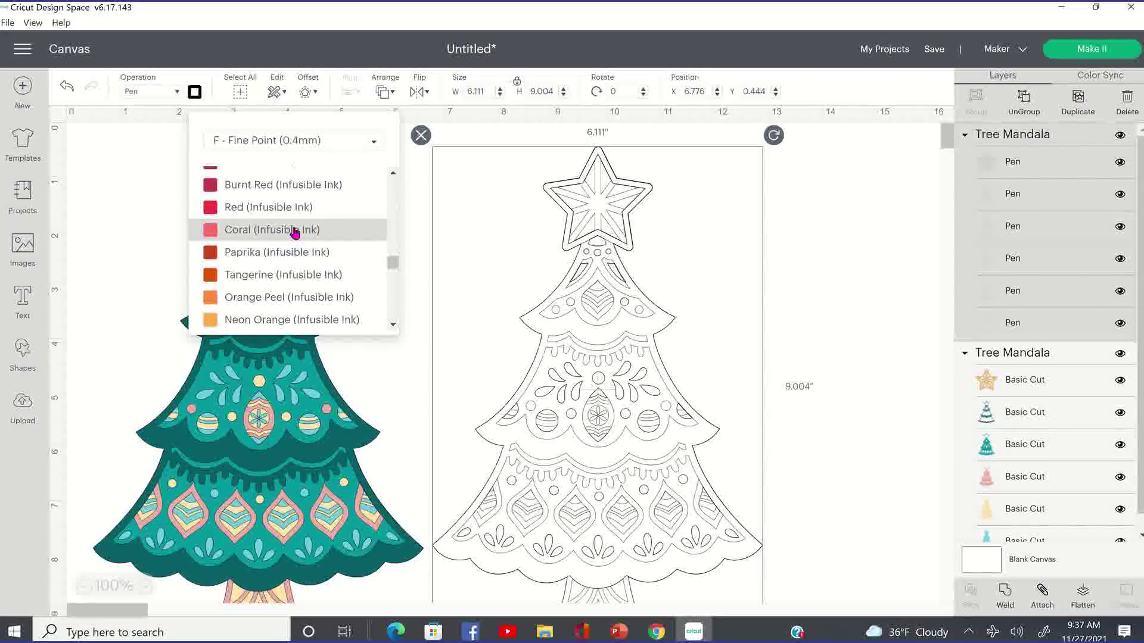
click(292, 231)
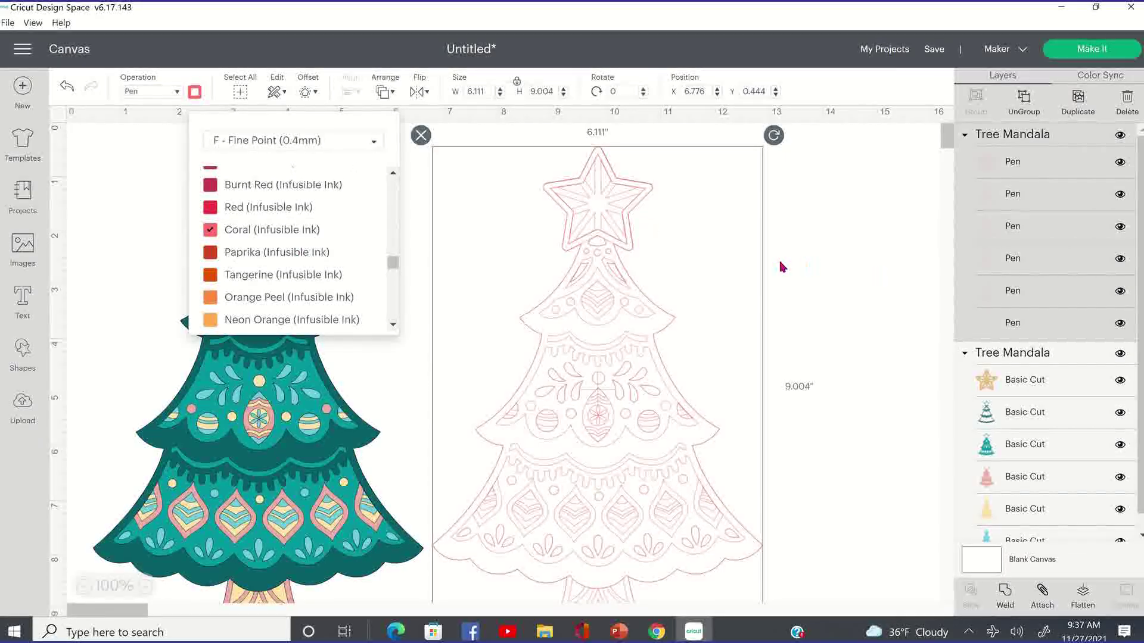
click(655, 280)
click(593, 293)
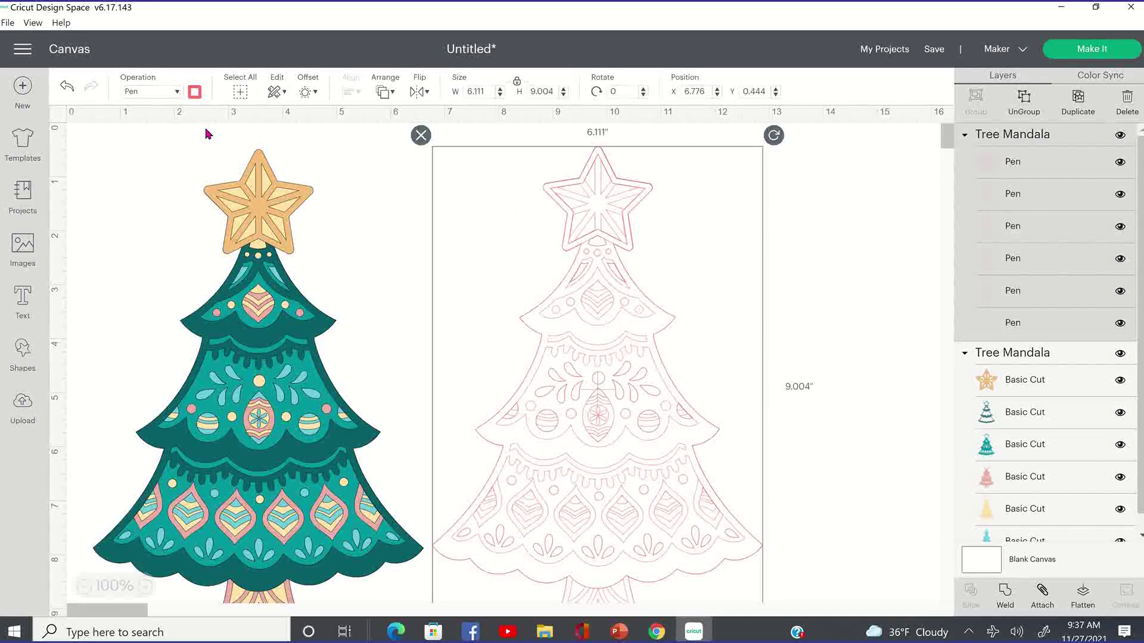
Set the fine point pen color of the whole copied tree to Blueberry
click(195, 92)
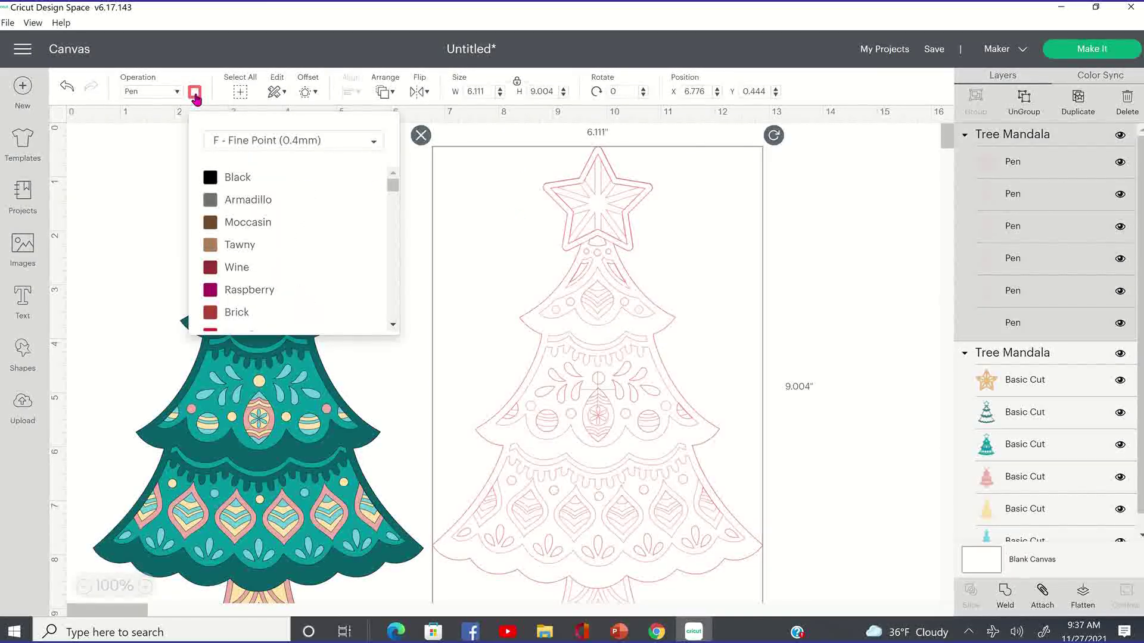
scroll(384, 181, down, 1)
mouse_move(407, 223)
mouse_down()
mouse_move(410, 262)
mouse_move(396, 281)
mouse_move(403, 336)
mouse_move(396, 240)
mouse_up()
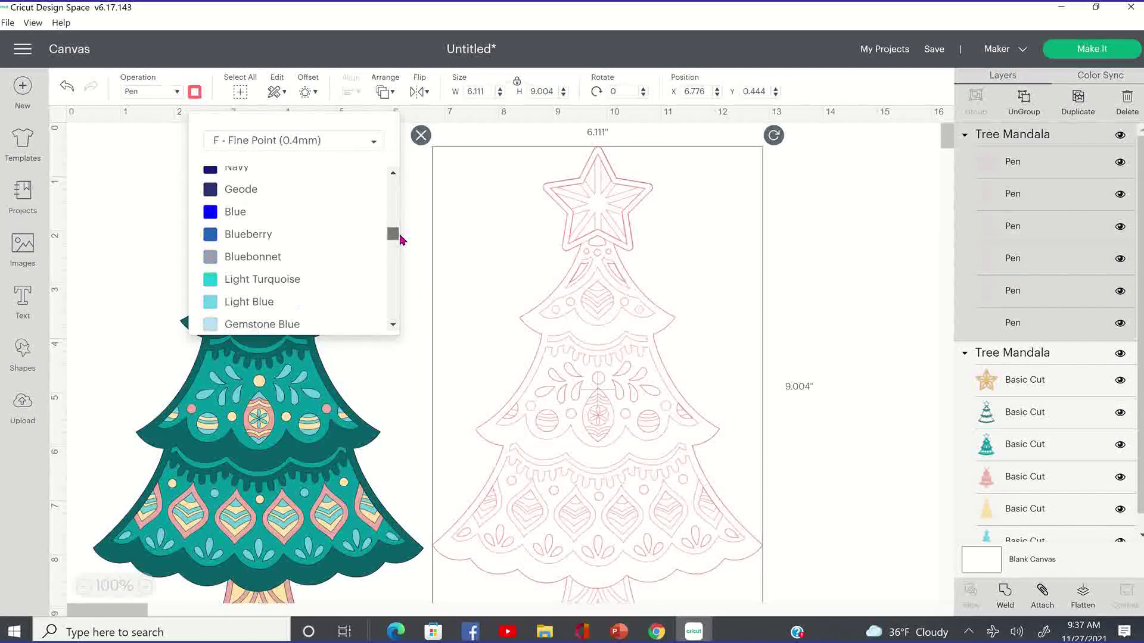
click(275, 230)
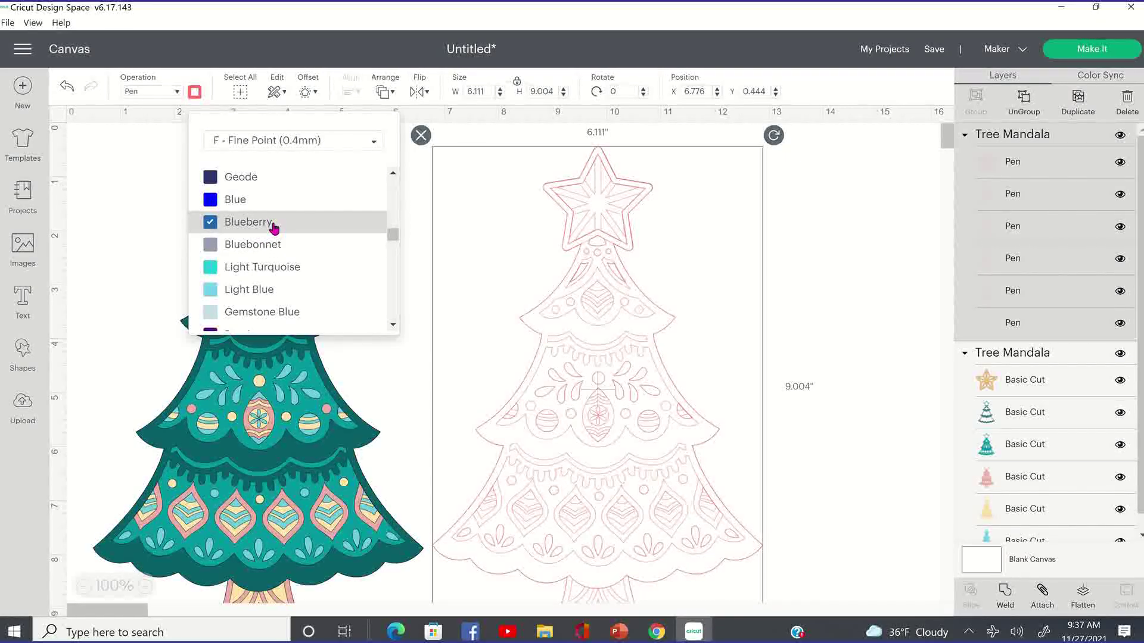
click(874, 324)
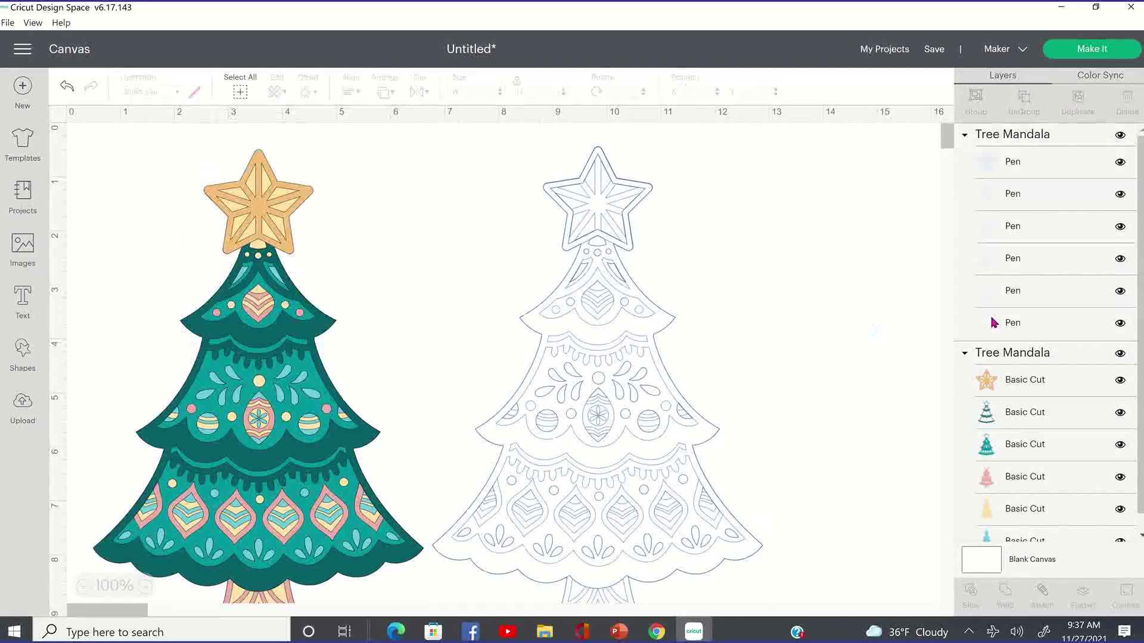
Select the pen tree's layers one at a time to examine which parts of the drawing each layer covers
click(1031, 164)
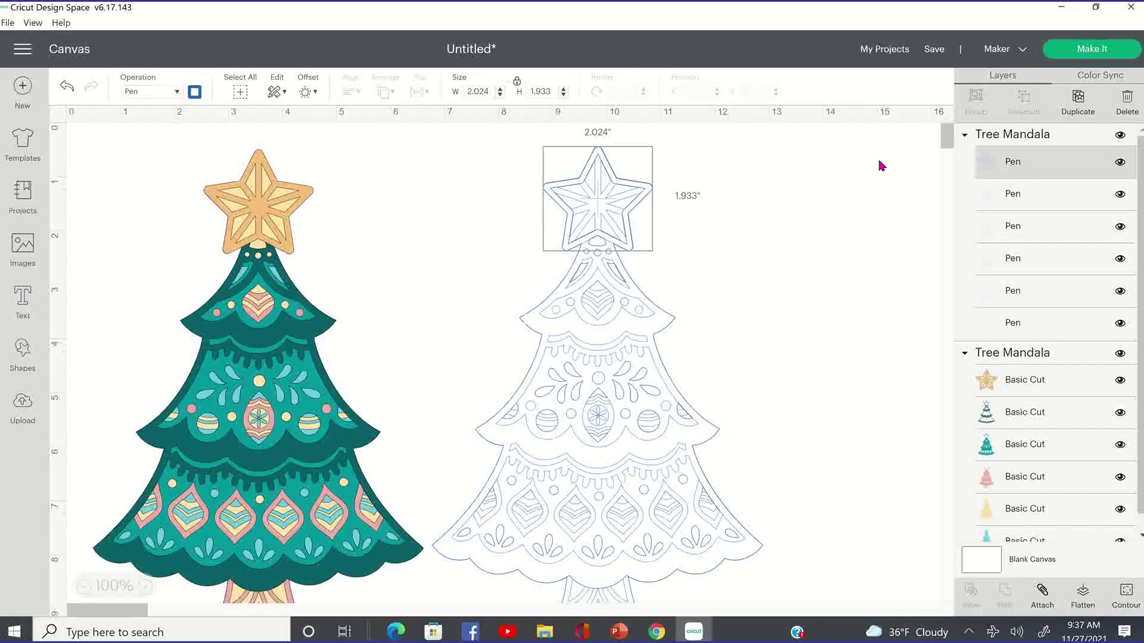
click(621, 320)
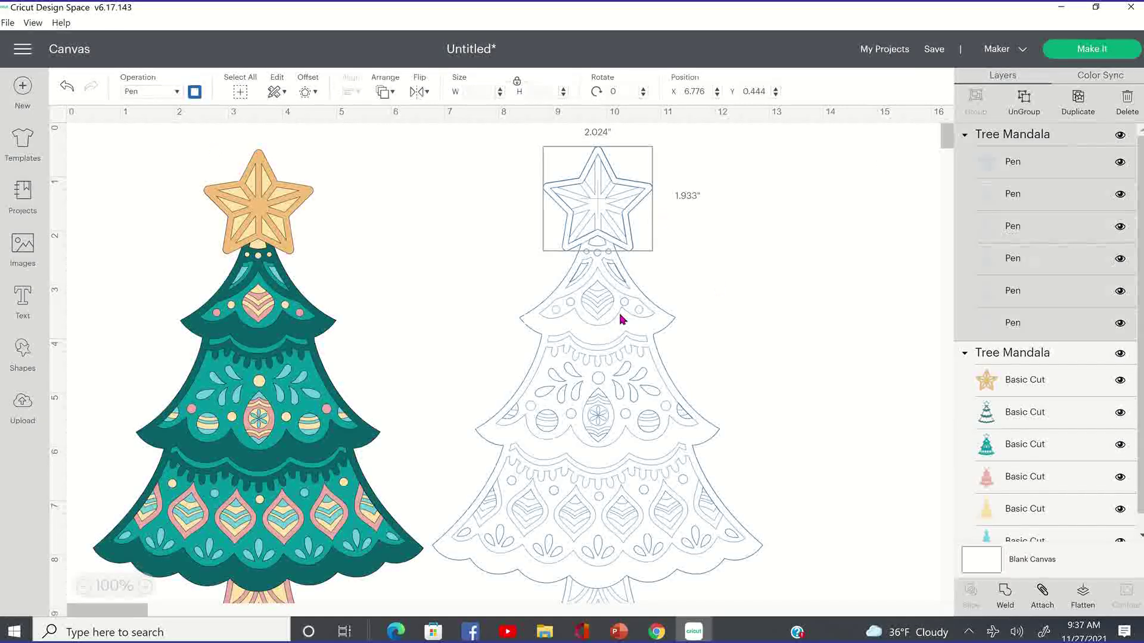
click(1020, 200)
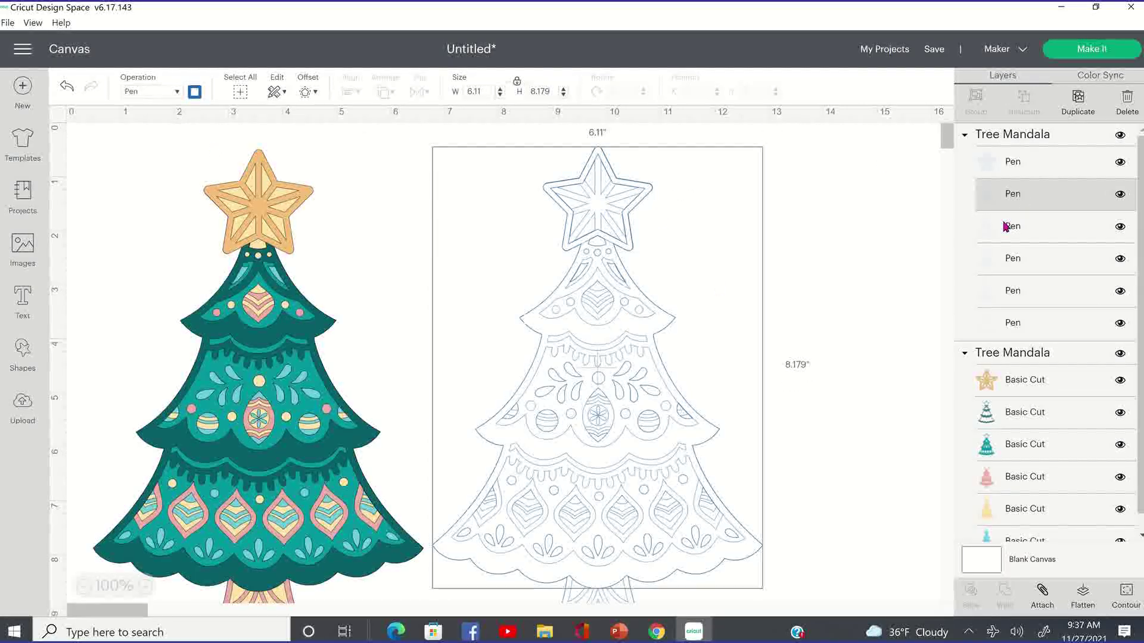
click(908, 293)
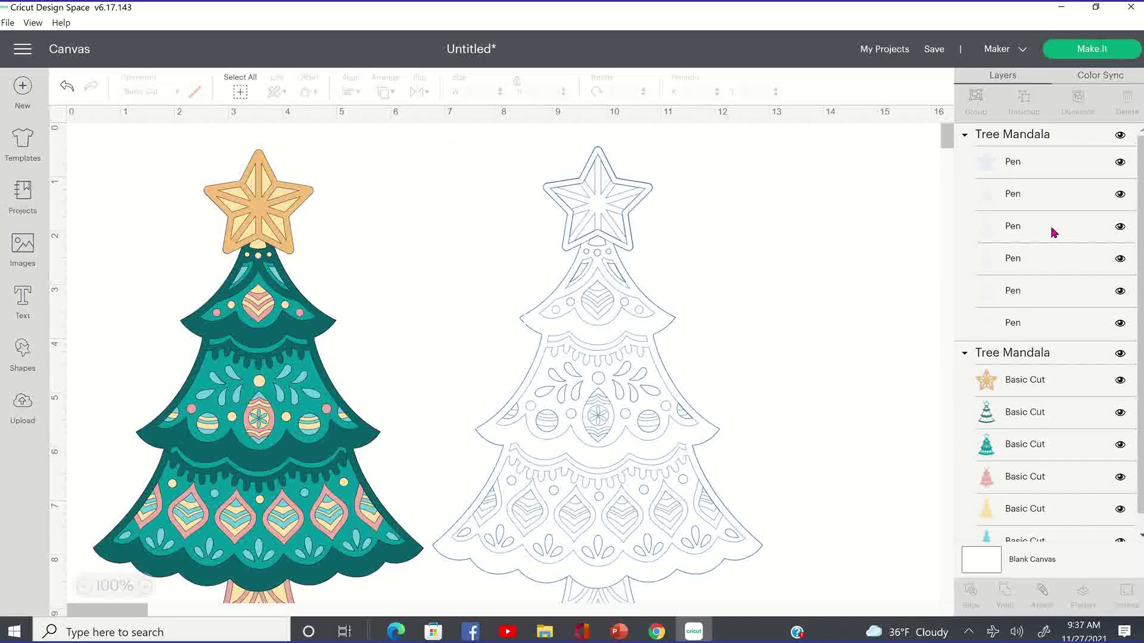
click(1041, 196)
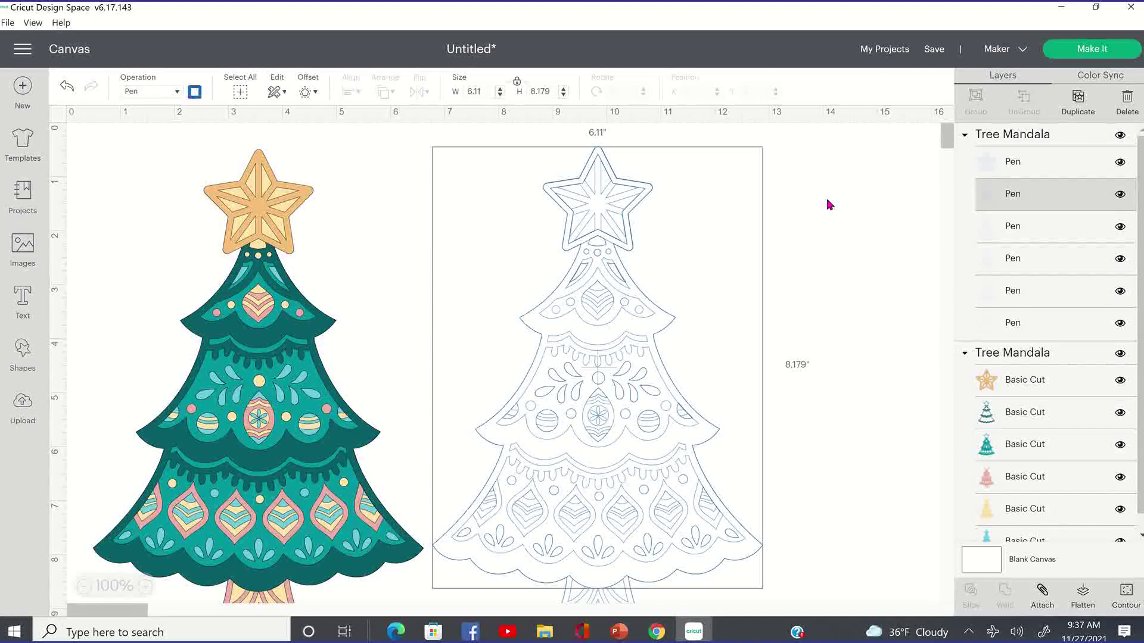
click(997, 235)
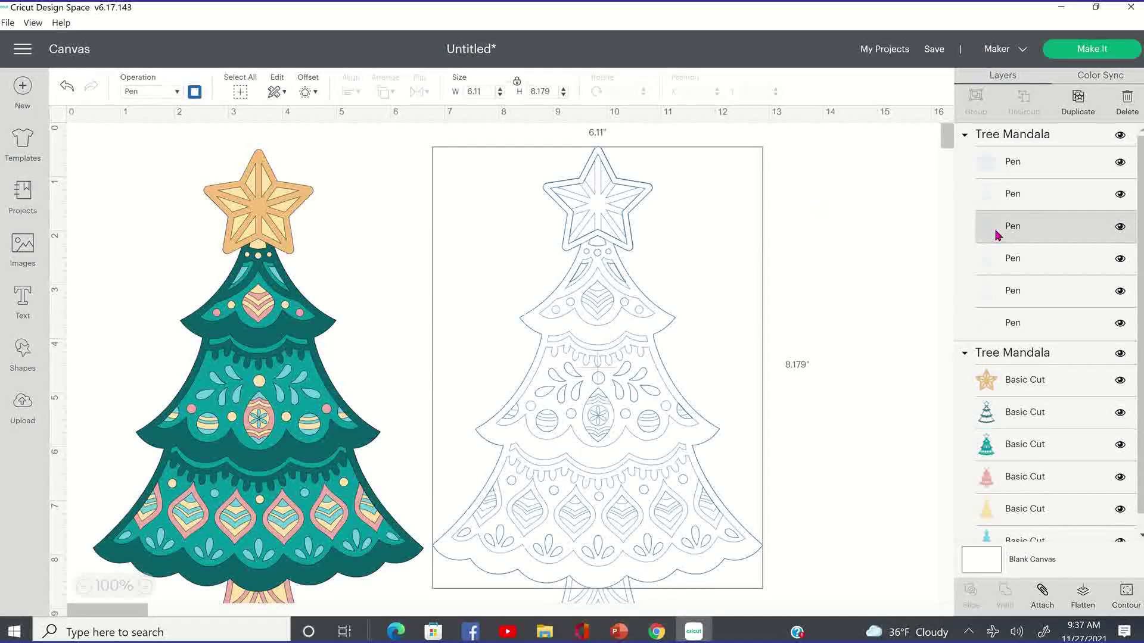
click(1016, 272)
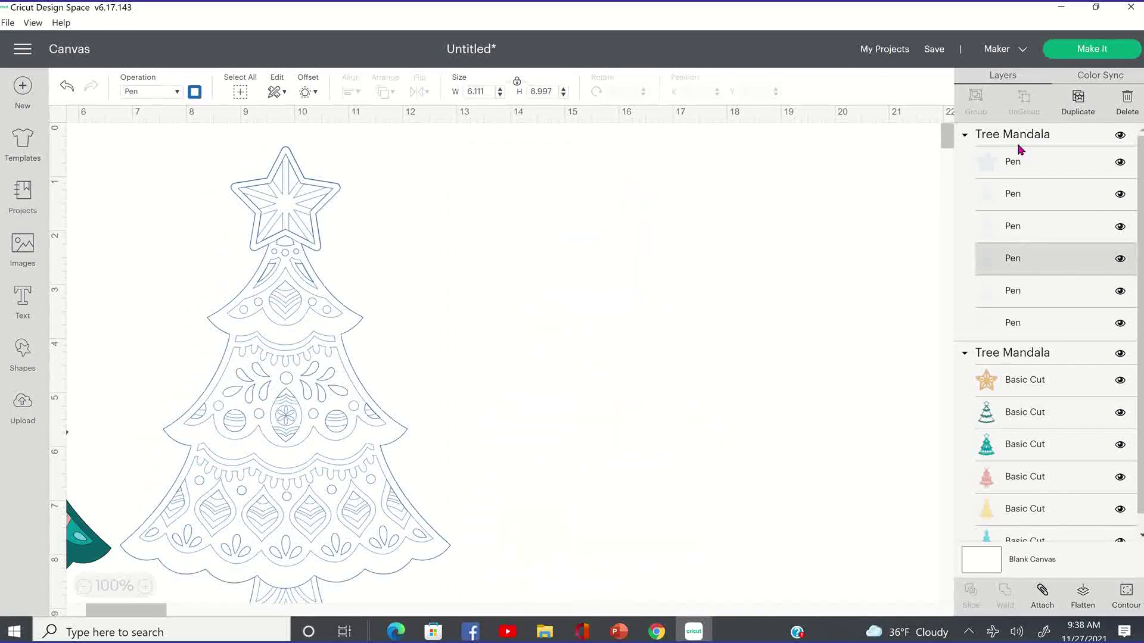
click(1013, 164)
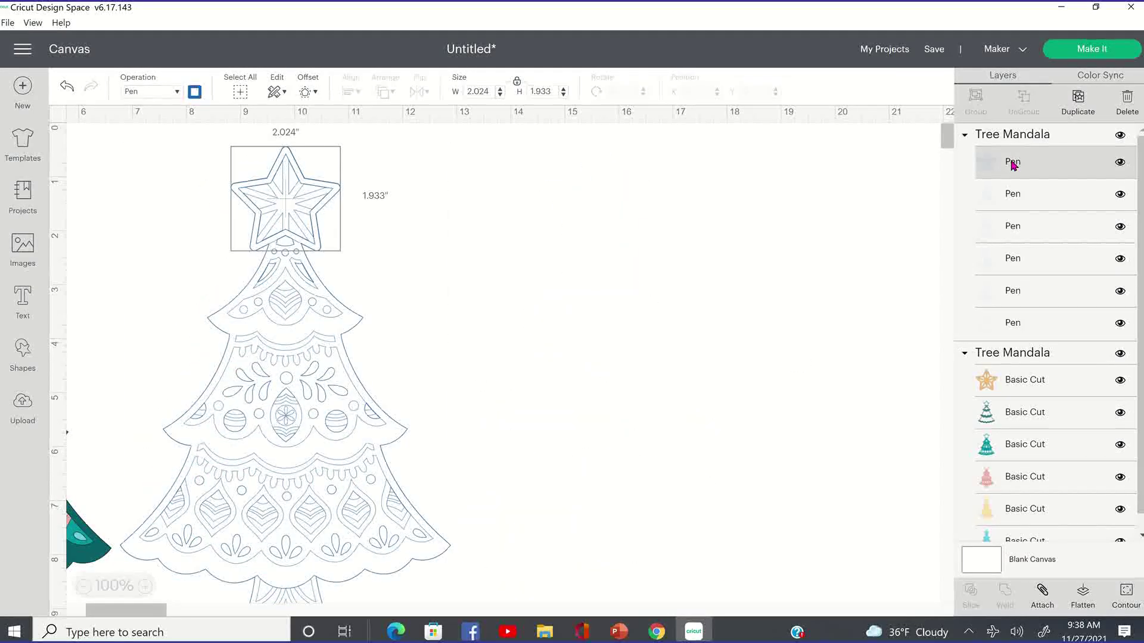
click(1011, 204)
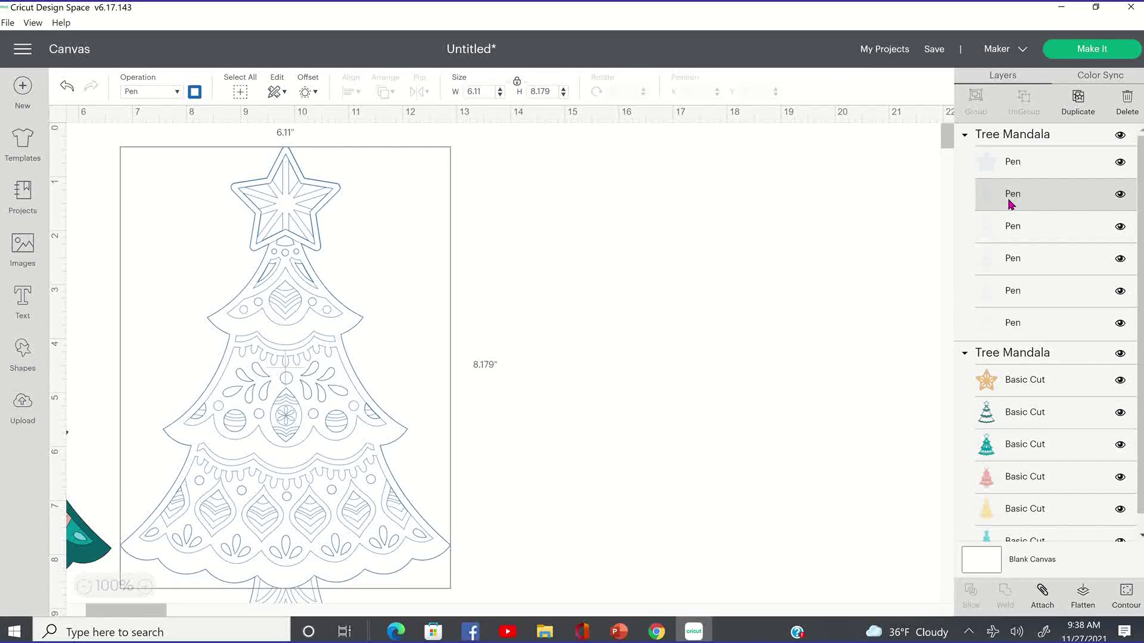
click(1037, 233)
Set the pen color of the pen tree's fourth layer, with the ornament and trunk outlines, to Raspberry
click(1042, 259)
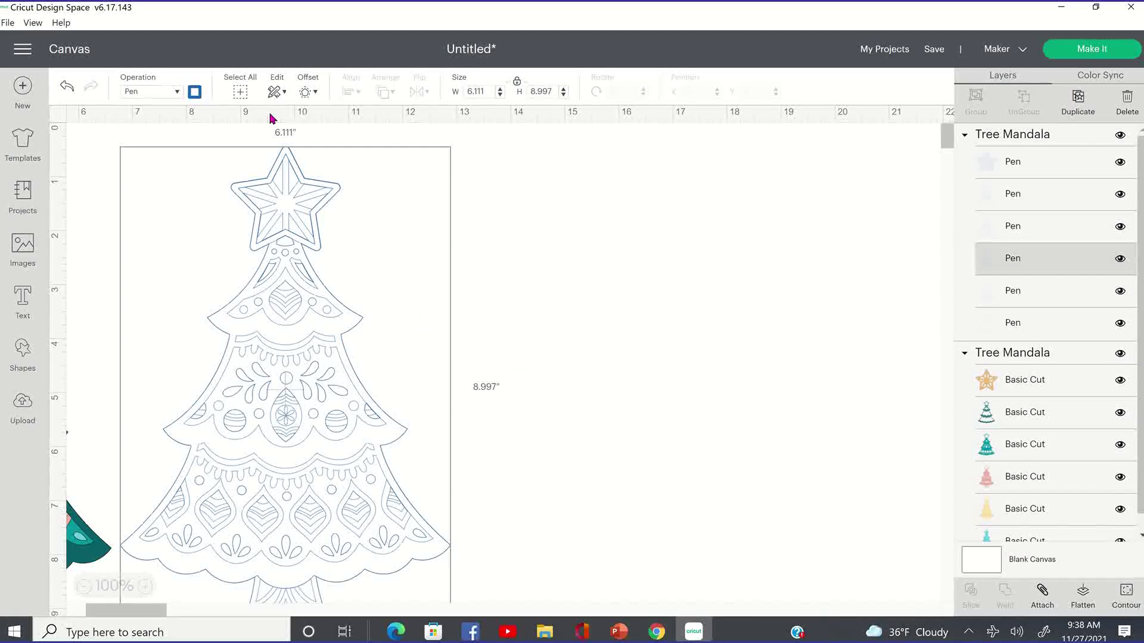
click(196, 93)
click(246, 297)
click(515, 253)
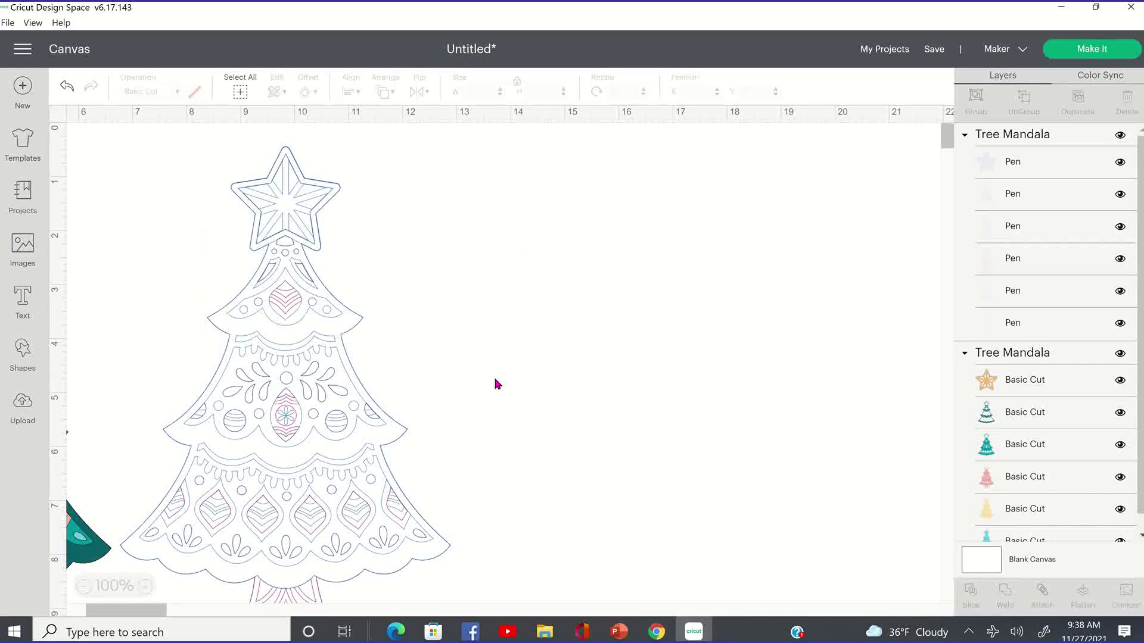
Set the fine point pen color of the pen tree's third layer to Armadillo
click(1029, 227)
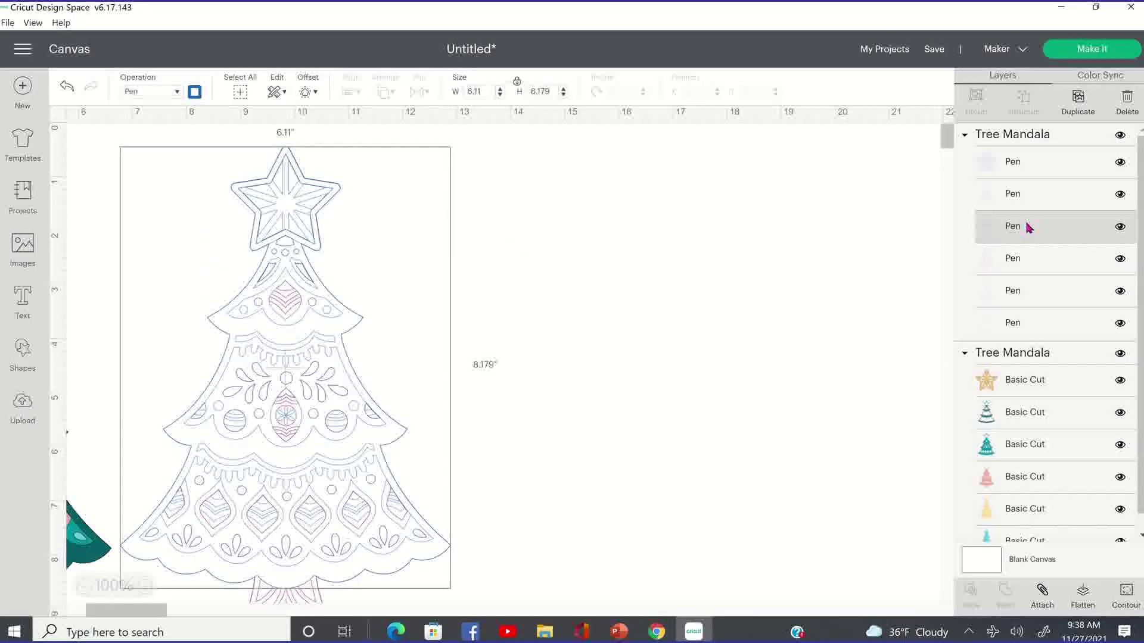
click(195, 93)
click(265, 207)
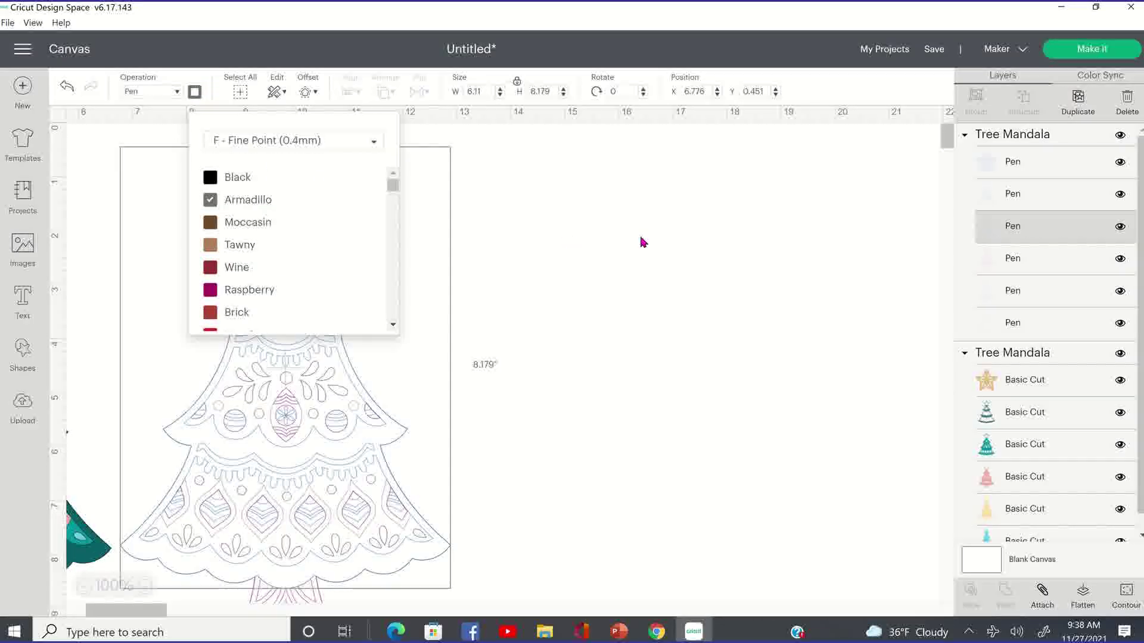
click(577, 313)
Move the pen tree and the multicolor tree down the canvas so that they stand side by side
drag(313, 479, 554, 443)
scroll(554, 444, down, 5)
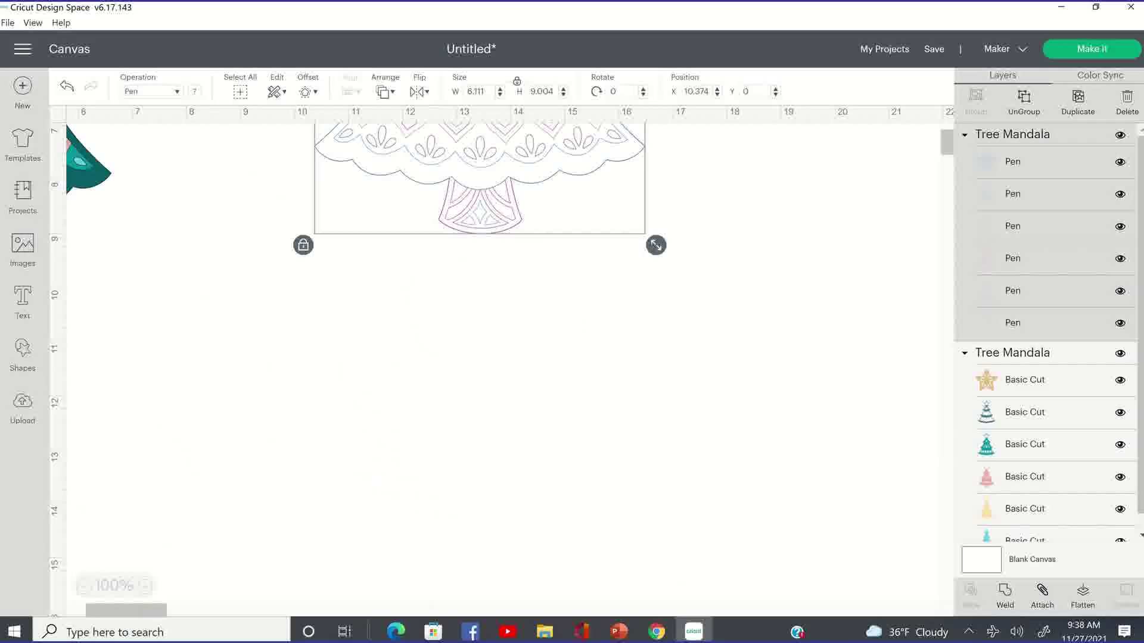
drag(563, 285, 545, 601)
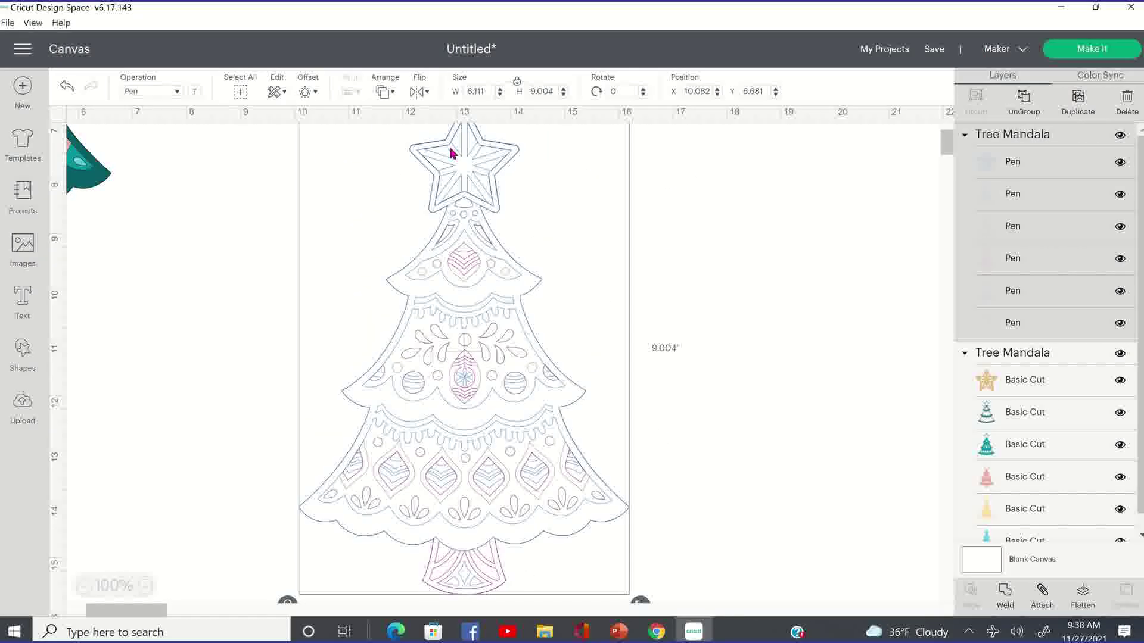
drag(451, 148, 445, 205)
drag(519, 335, 518, 335)
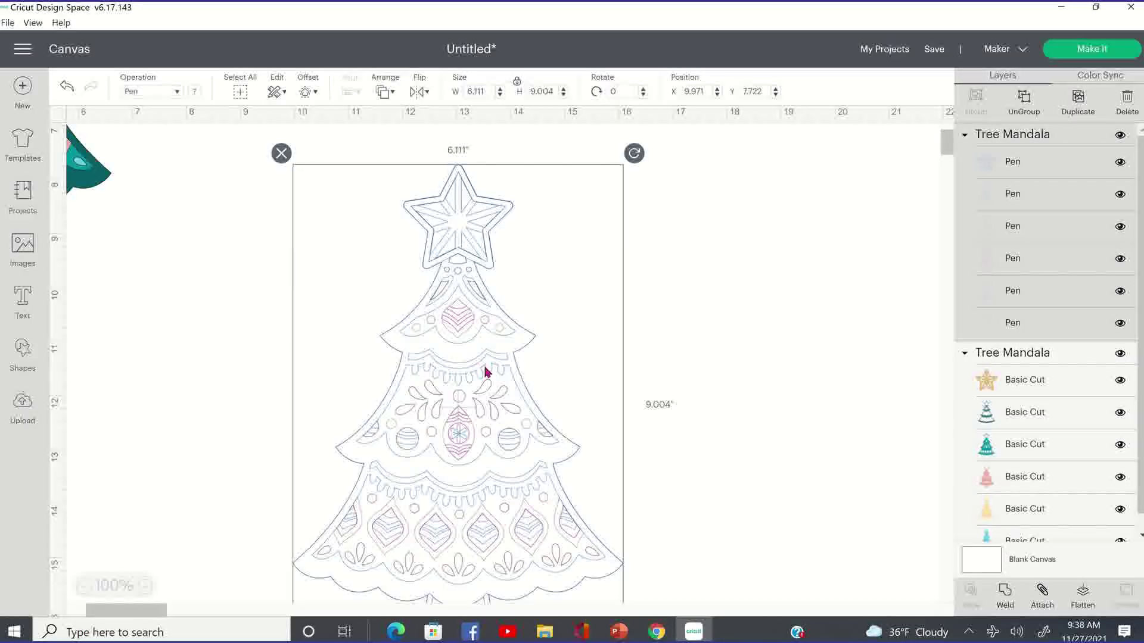
drag(109, 195, 282, 560)
drag(472, 524, 499, 517)
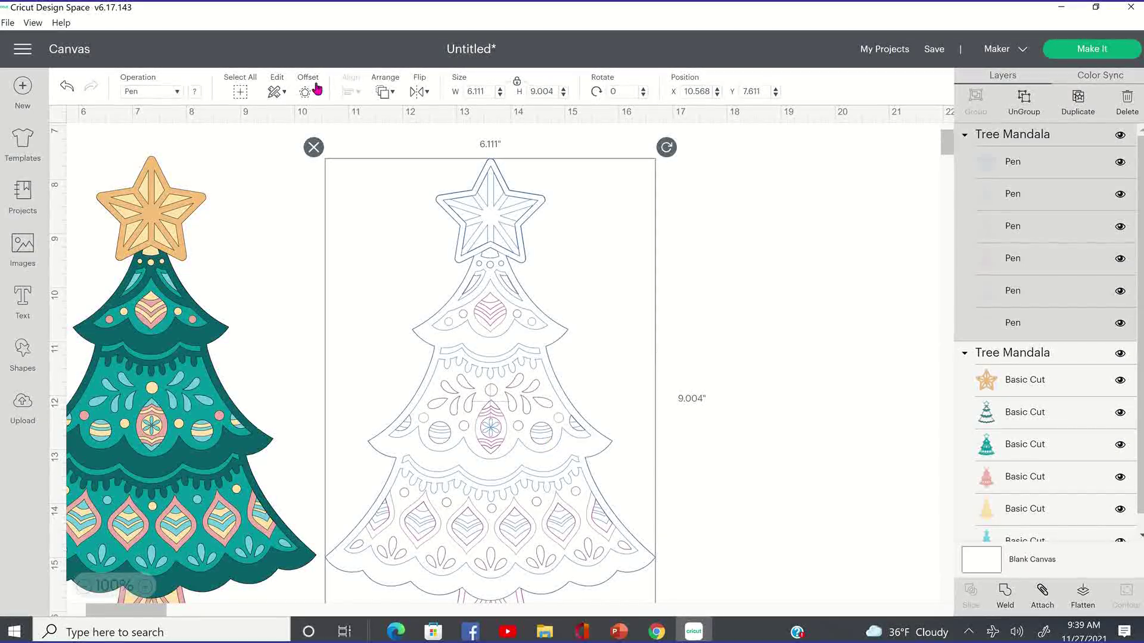
Review the operation types available for the pen tree and move the multicolor tree closer so that it slightly overlaps the pen tree
click(176, 94)
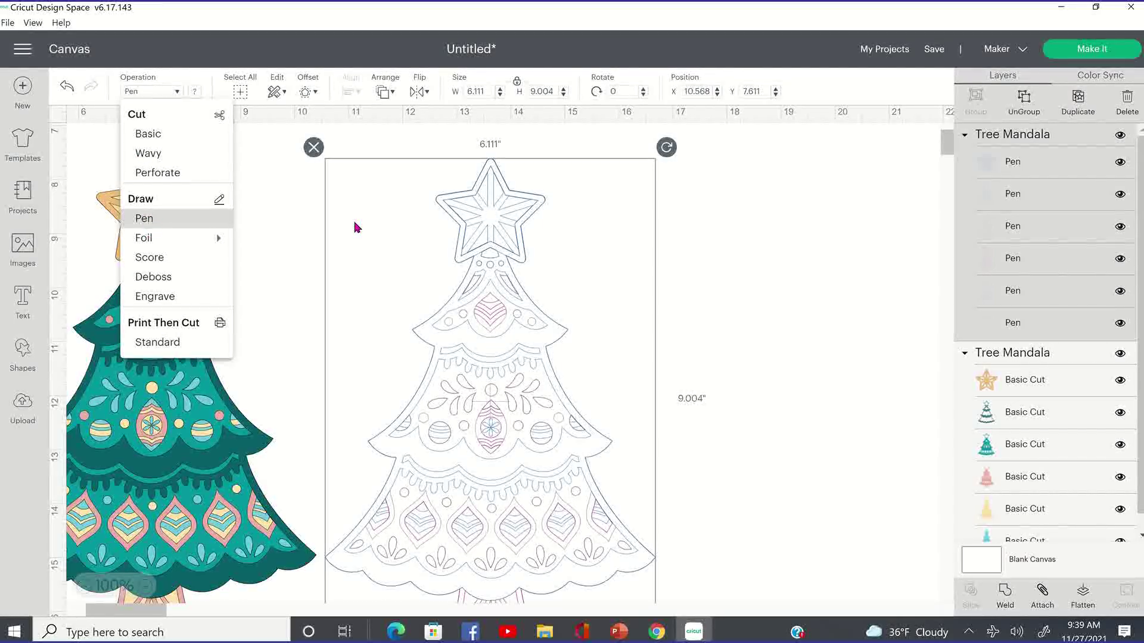
click(756, 297)
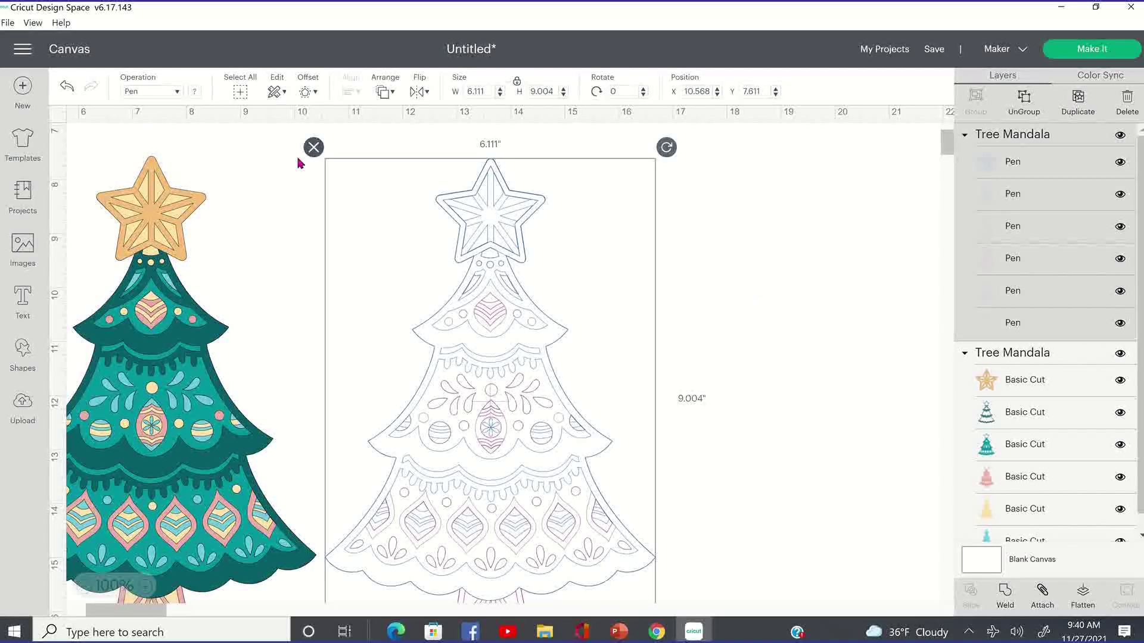
drag(202, 430, 335, 425)
click(277, 281)
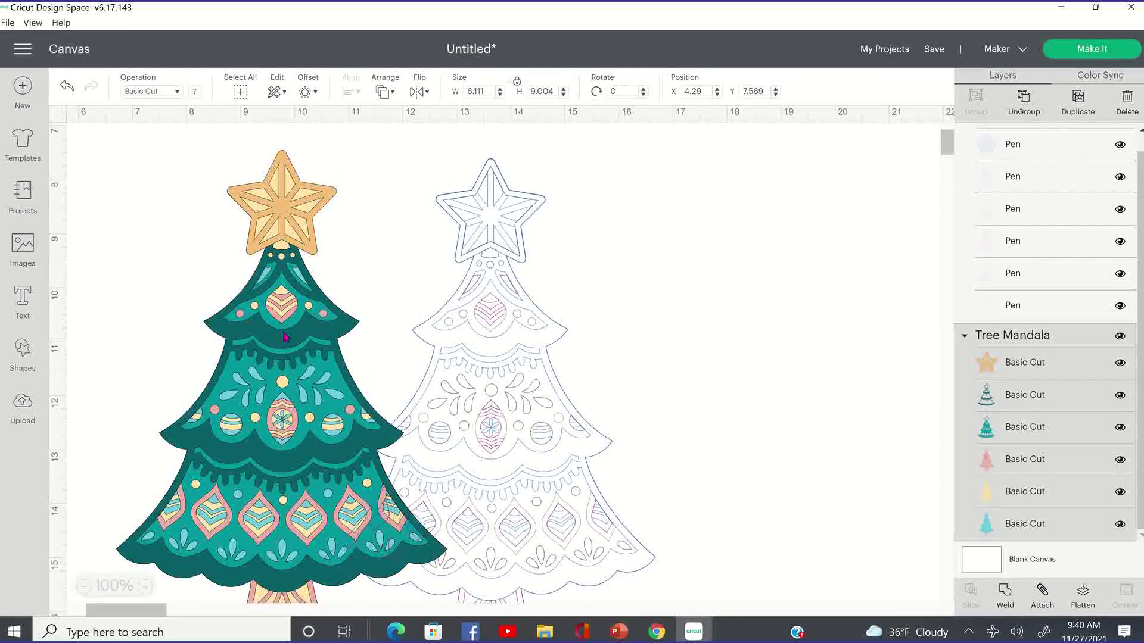
Delete the pen tree and the multicolor tree to empty the canvas
click(523, 277)
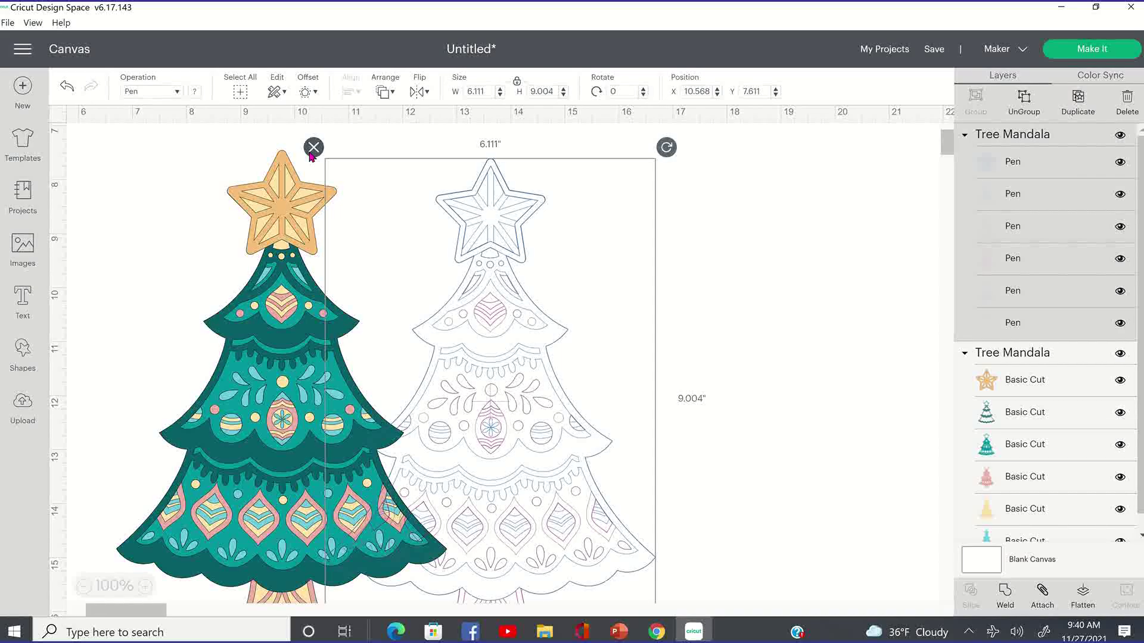
key(Delete)
click(311, 286)
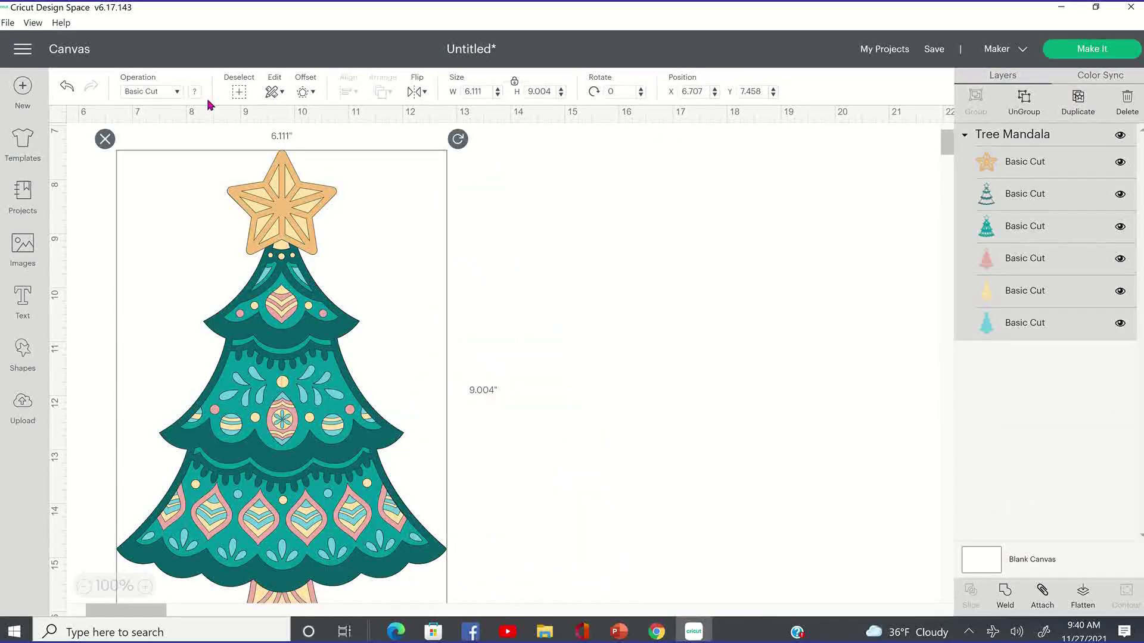
click(105, 139)
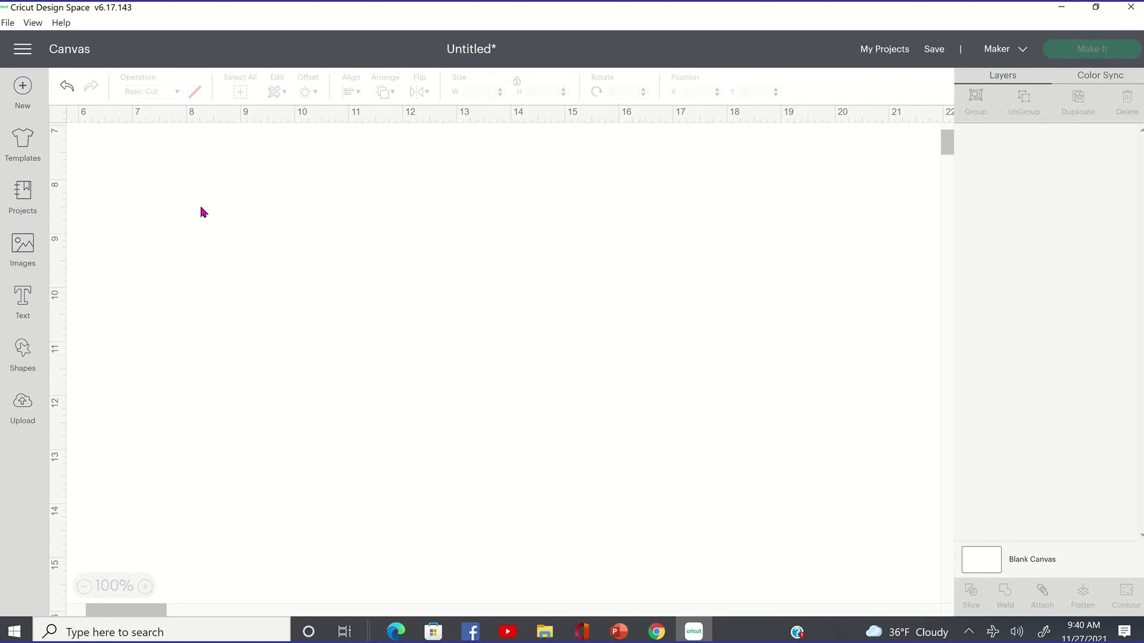
Add a text object that reads "Merry" on the first line and "Christmas" on the second
click(24, 304)
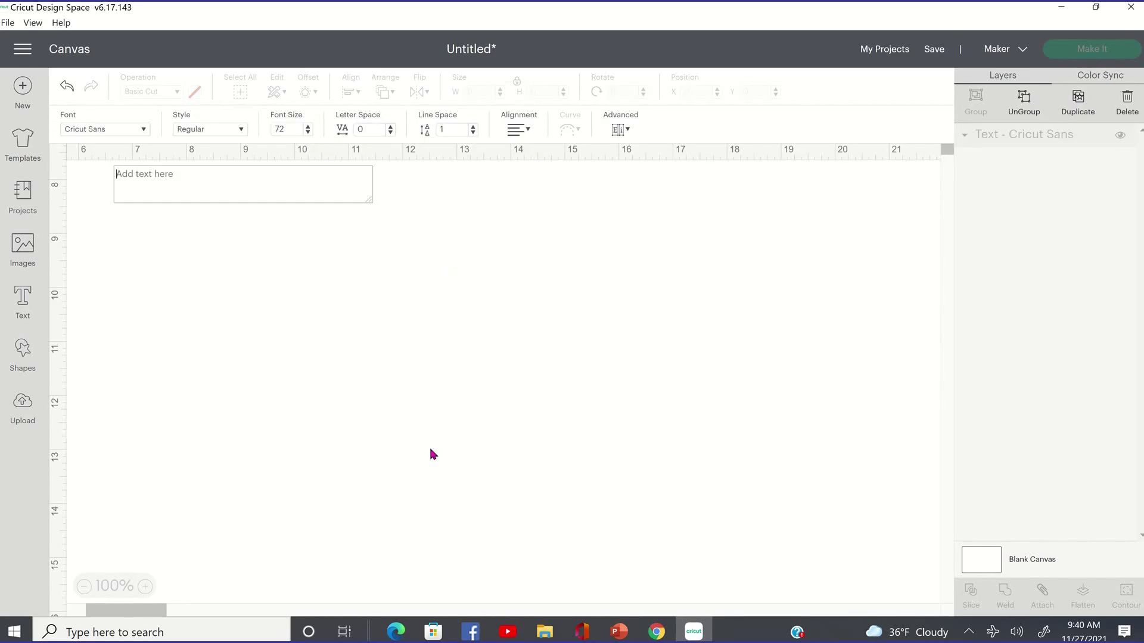
text(Merry)
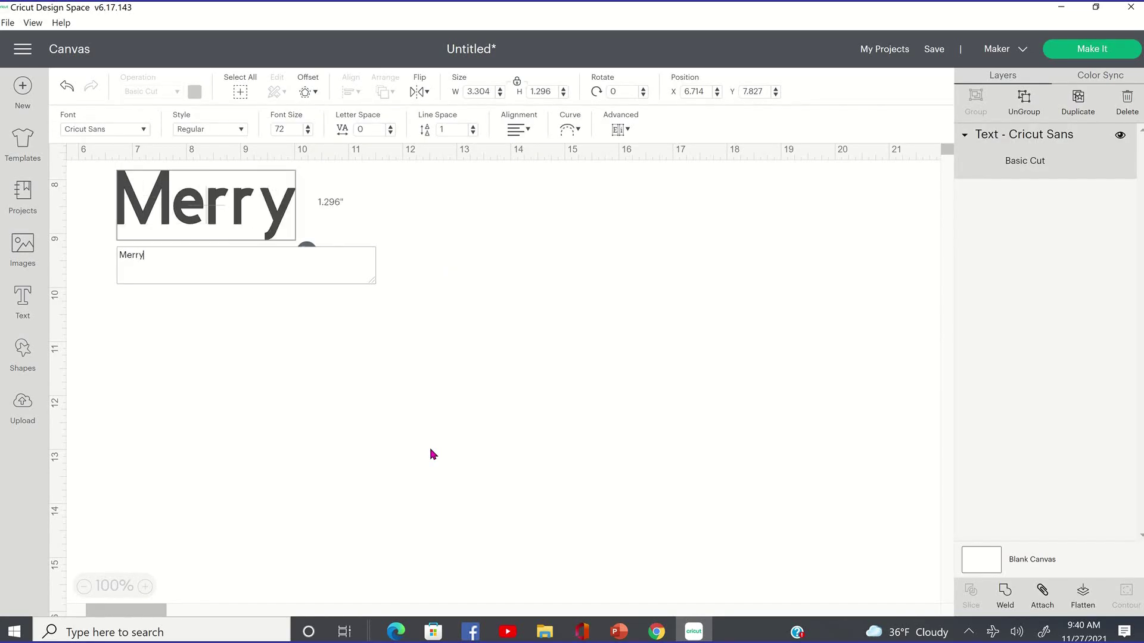
key(Return)
text(Chri)
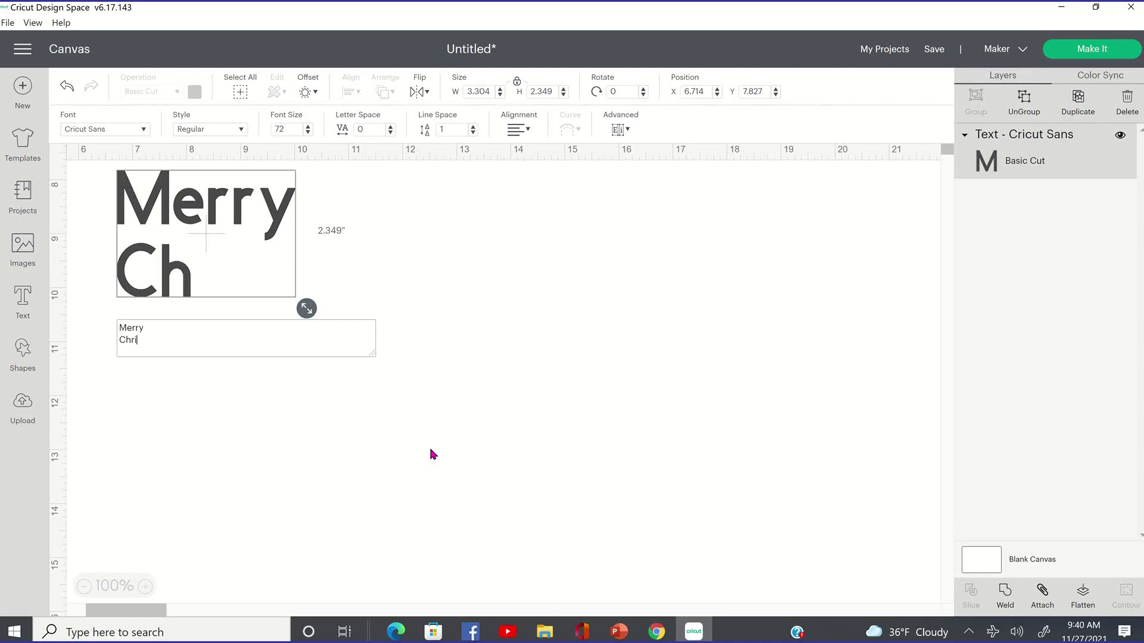
text(stmas)
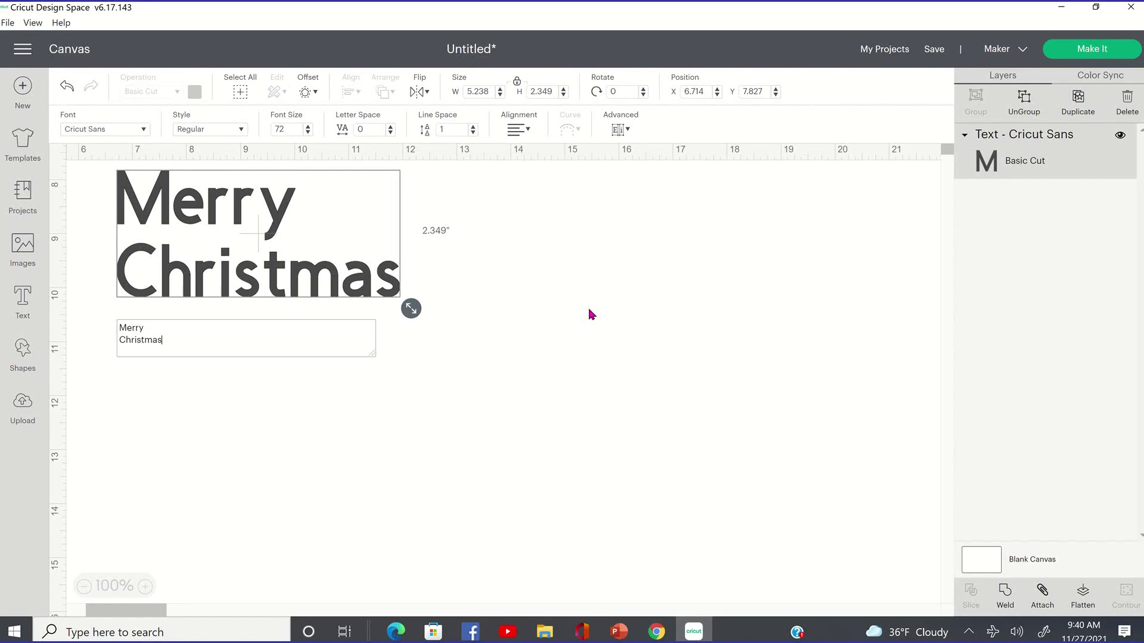
Set the alignment of the two-line Merry Christmas text to Center
click(523, 129)
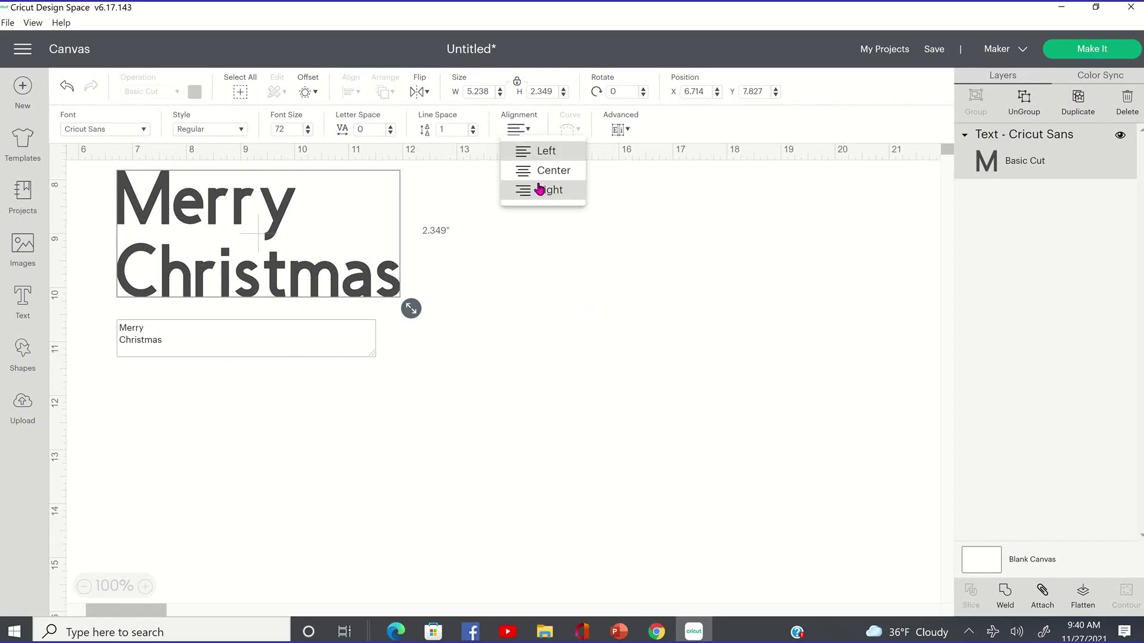
click(550, 178)
click(551, 177)
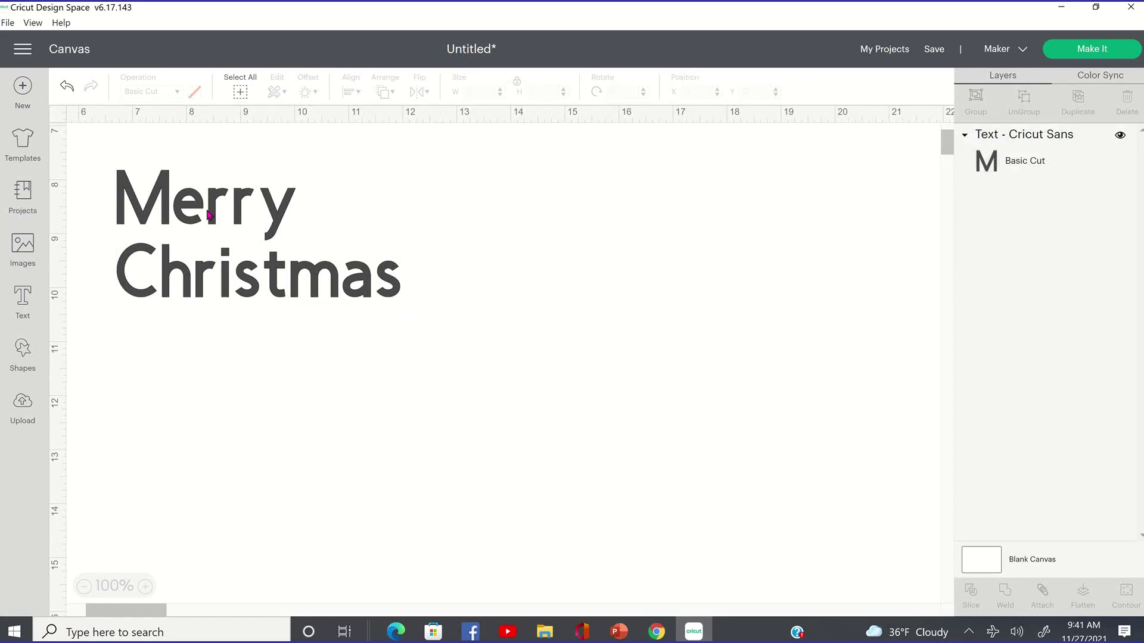
key(ctrl+a)
click(524, 130)
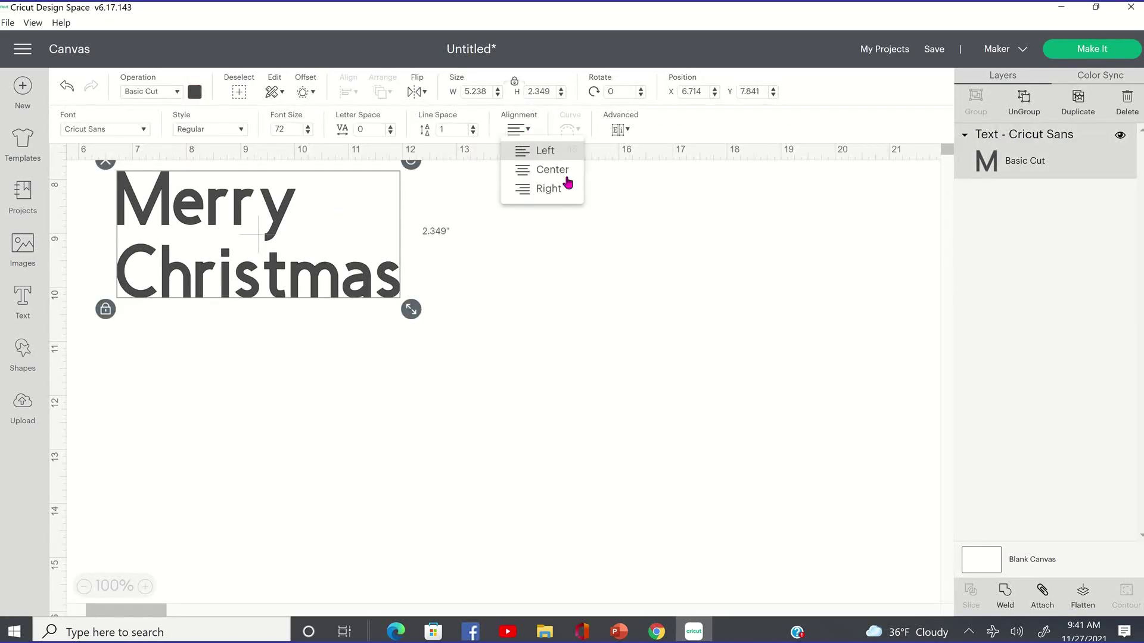
click(553, 171)
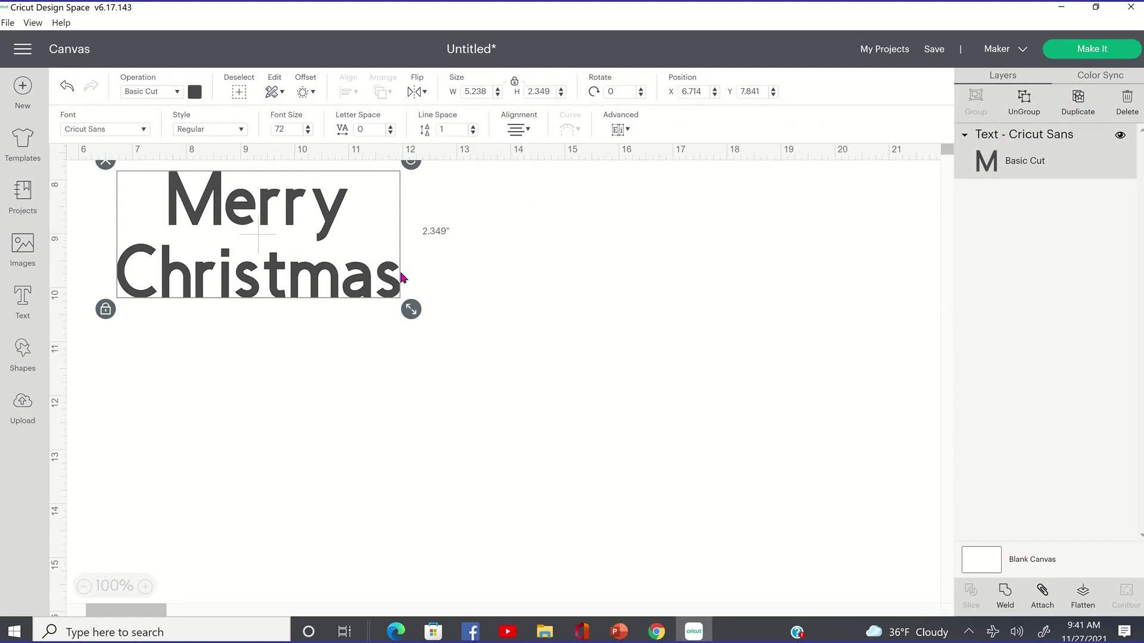
Move the Merry Christmas text to about X 10.77, Y 10.54 and color it dark red
click(379, 262)
drag(339, 217, 558, 361)
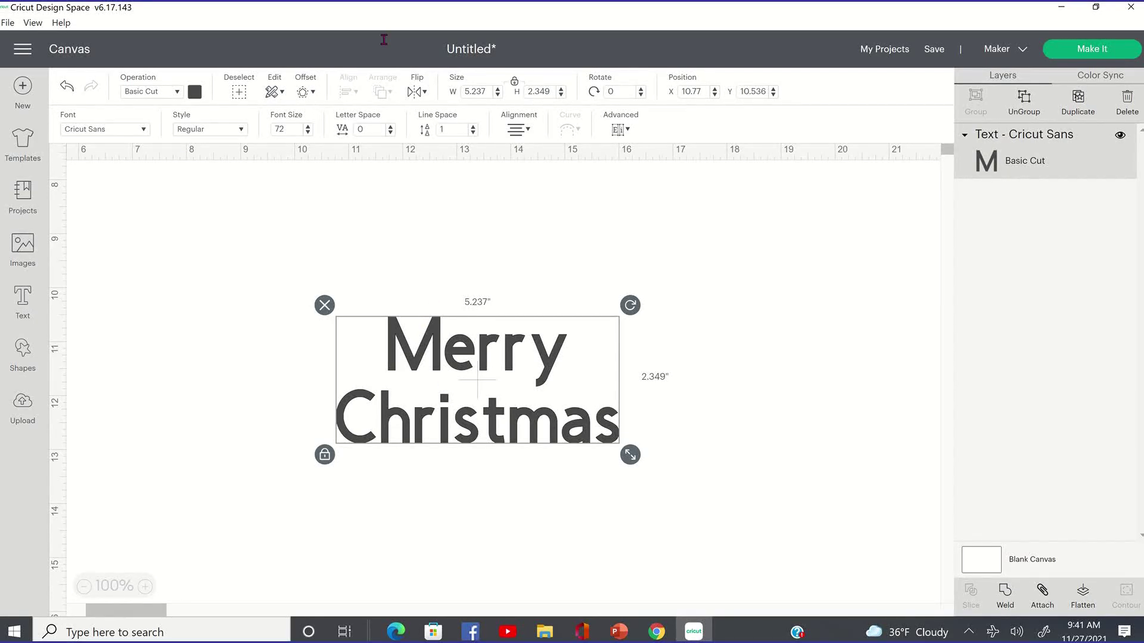
click(196, 92)
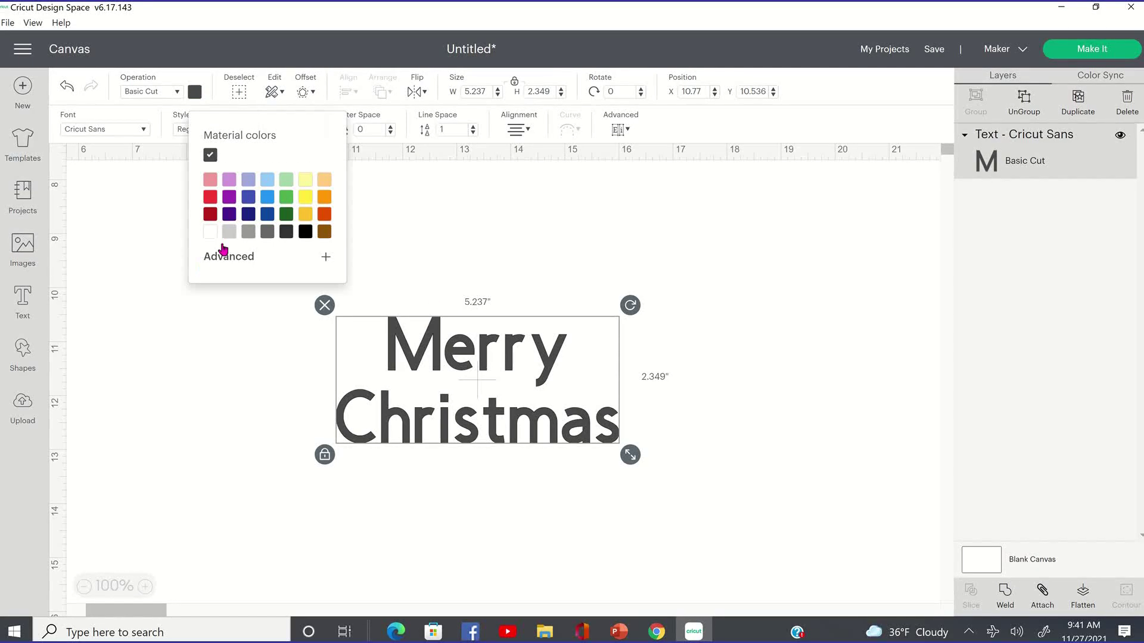
click(213, 222)
click(502, 367)
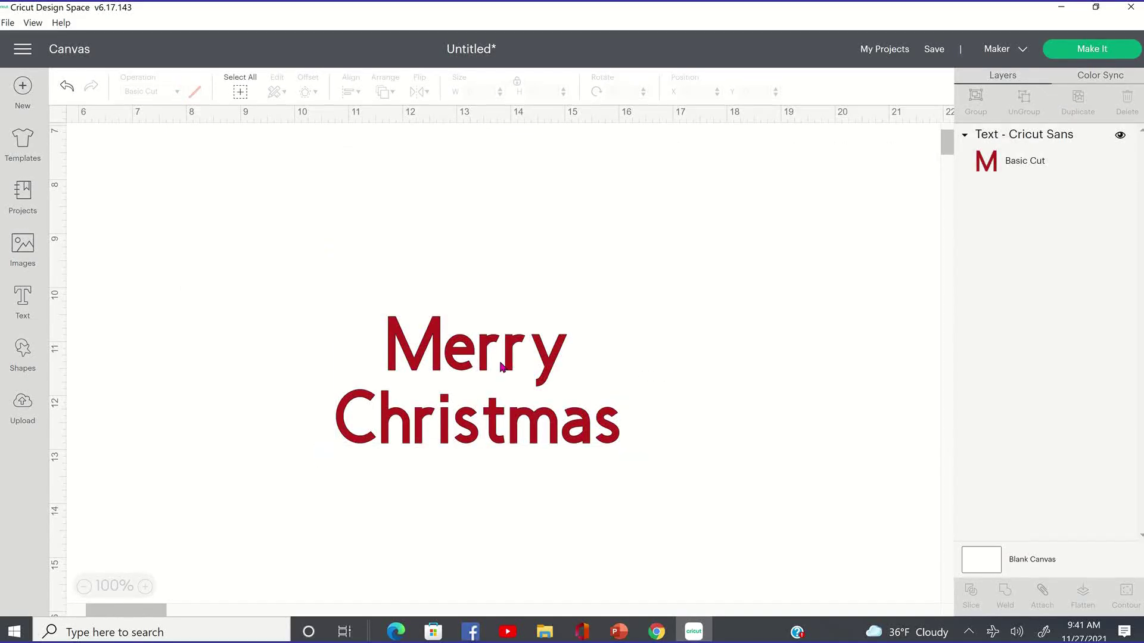
Create a welded offset with rounded corners around the Merry Christmas text at a distance of 0.306 in
click(503, 375)
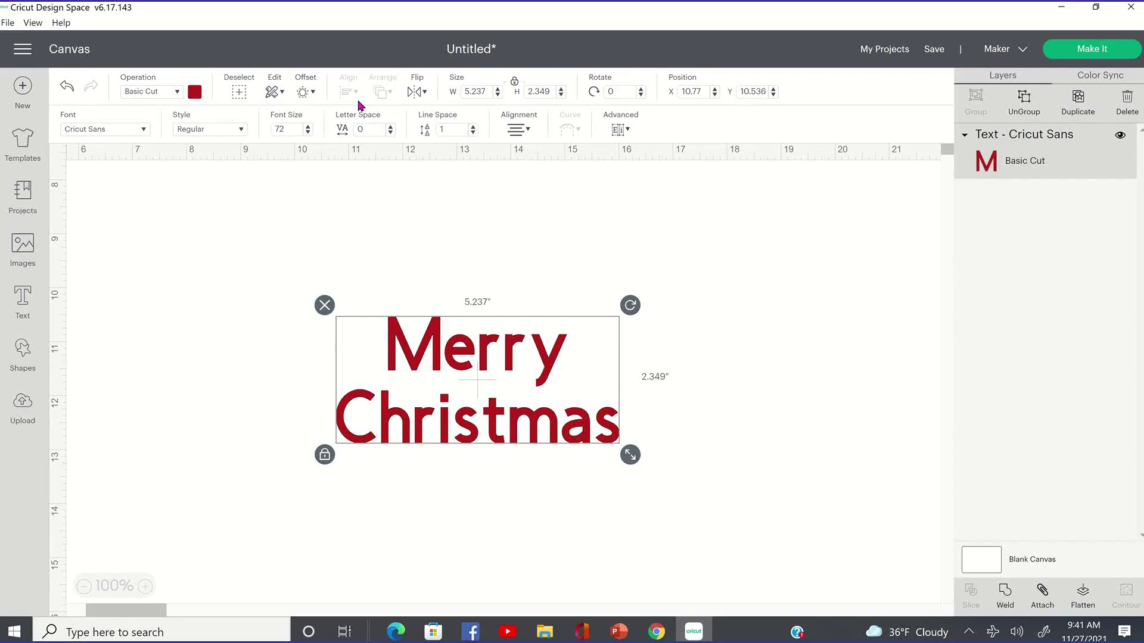
click(305, 93)
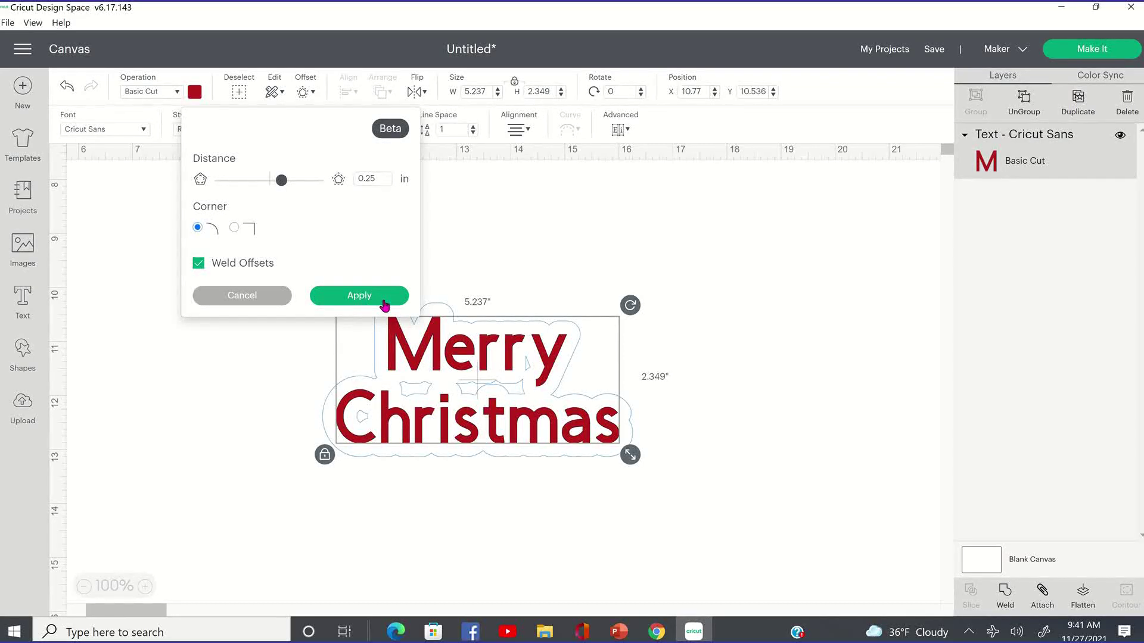
click(364, 302)
drag(281, 182, 284, 188)
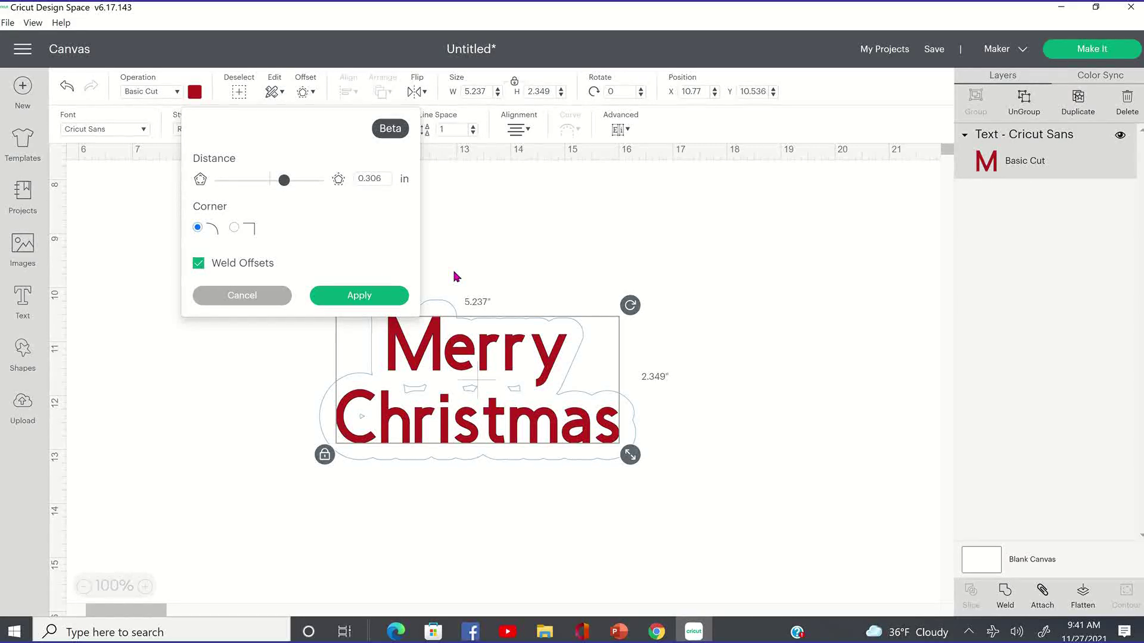
click(348, 299)
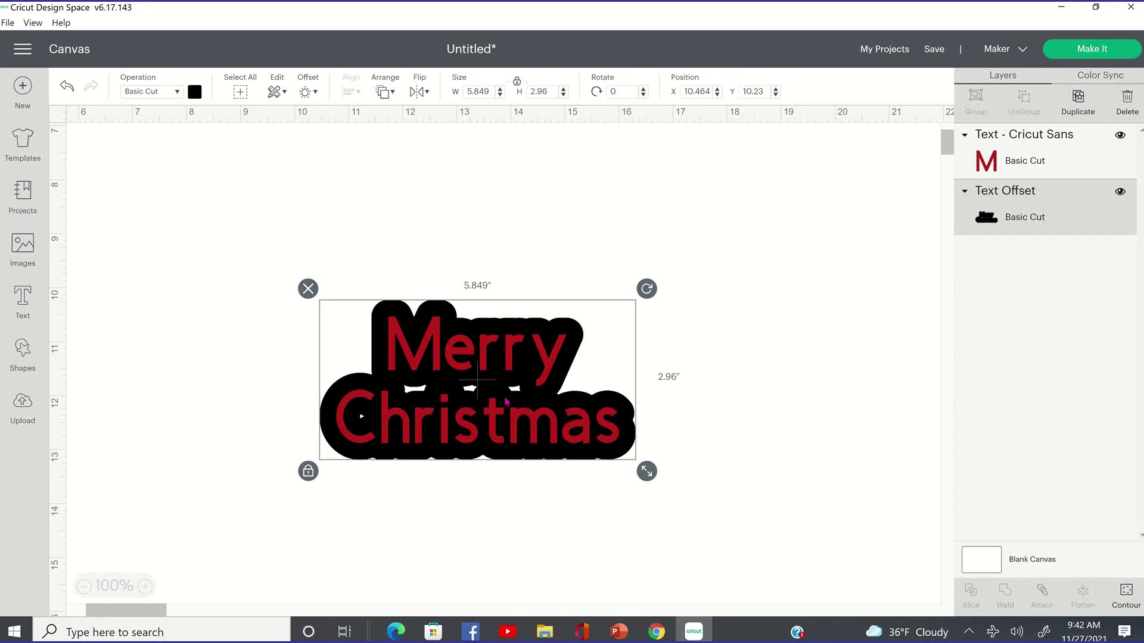
Color the text offset medium green and the Merry Christmas text black
click(195, 92)
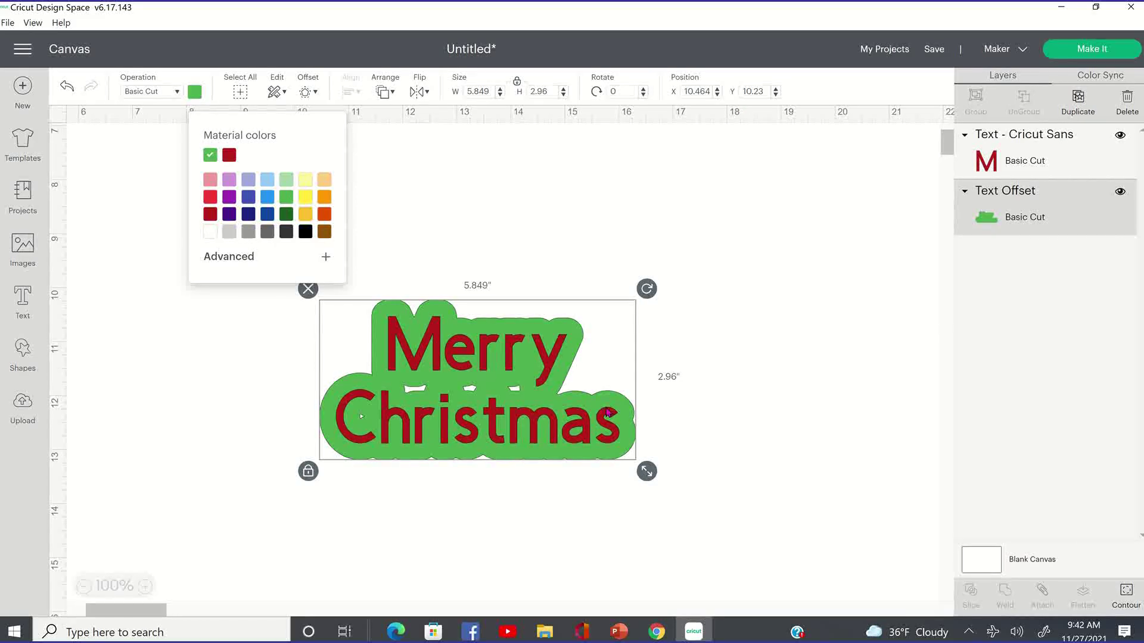
click(660, 525)
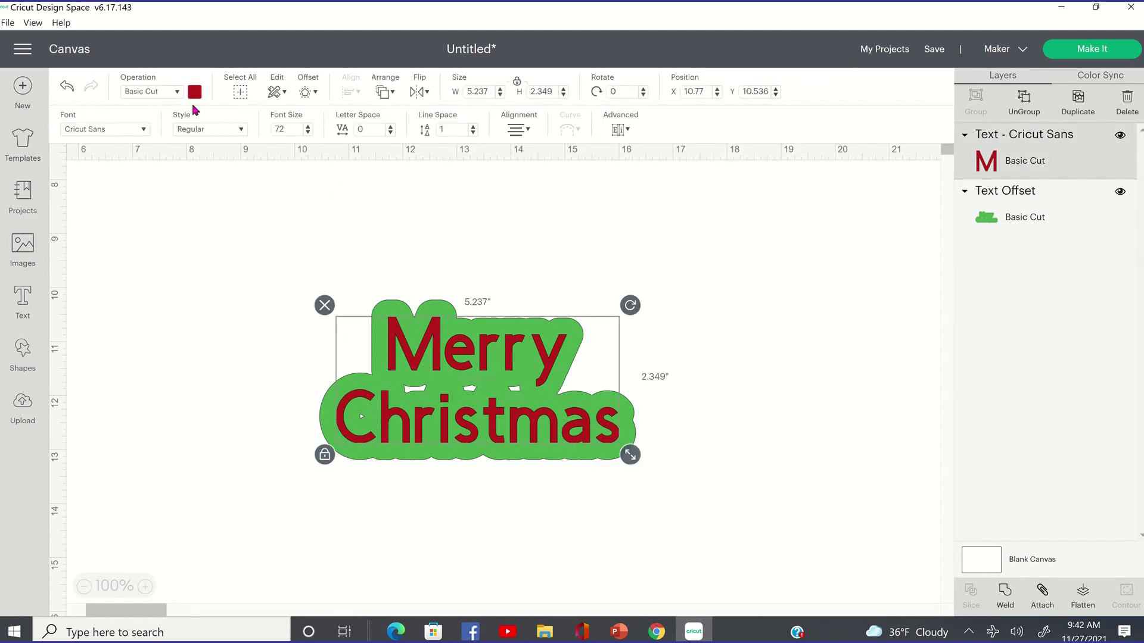
click(195, 92)
click(305, 232)
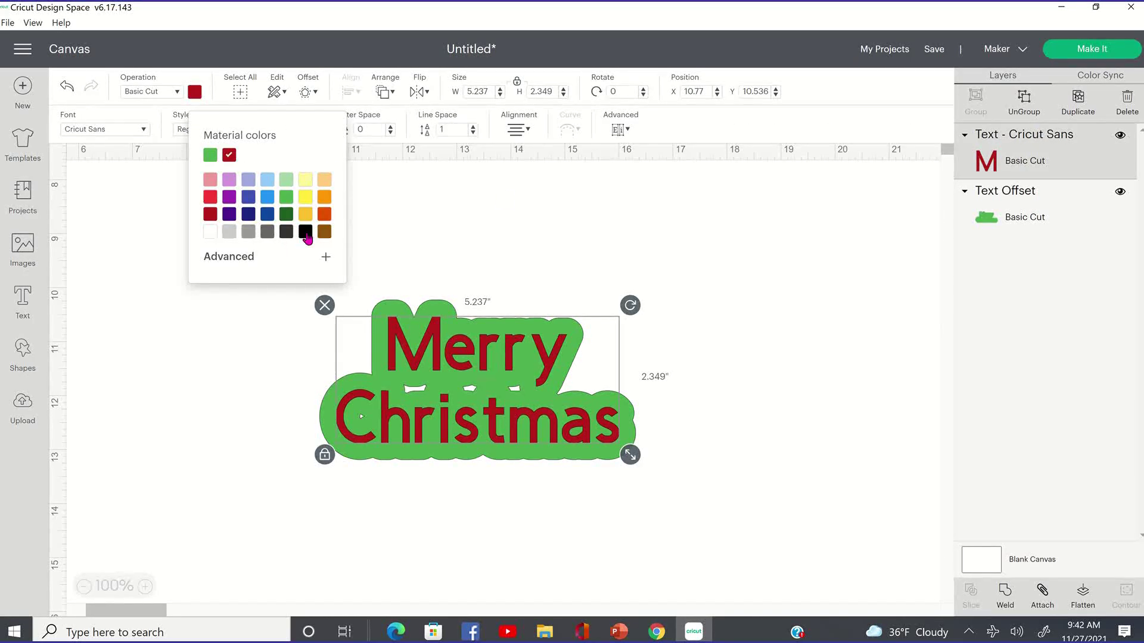
click(500, 253)
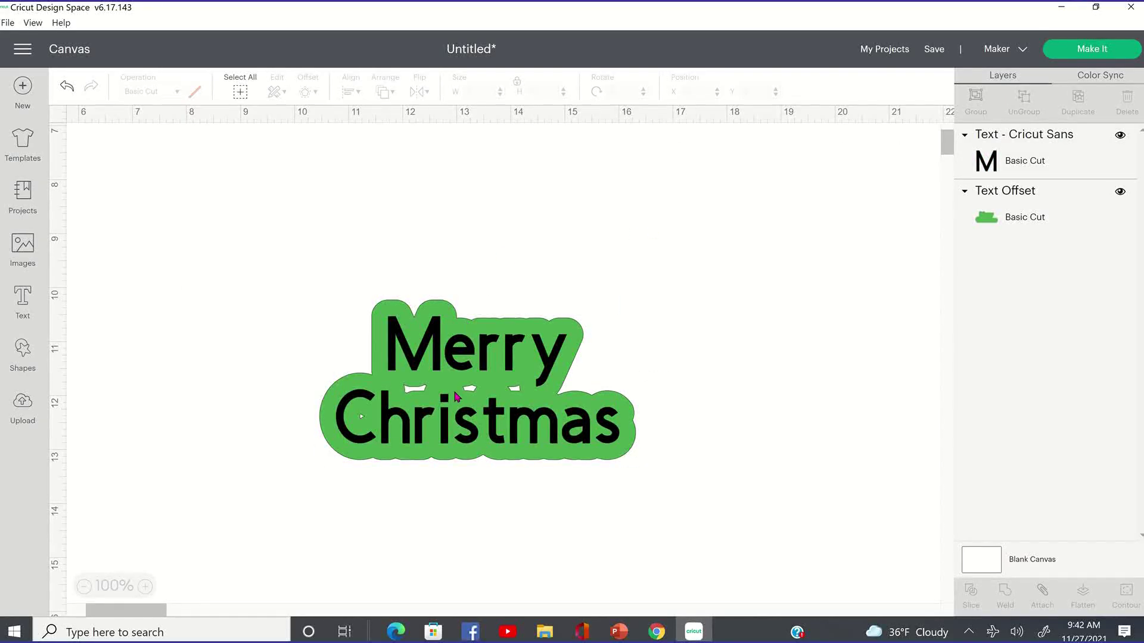
click(435, 317)
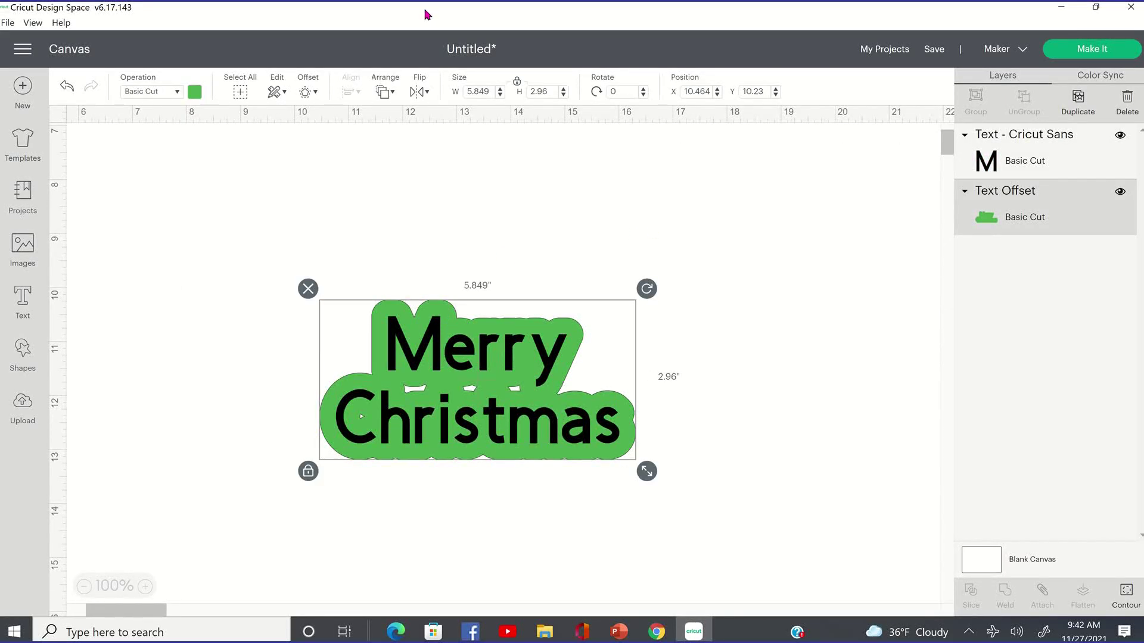
click(196, 96)
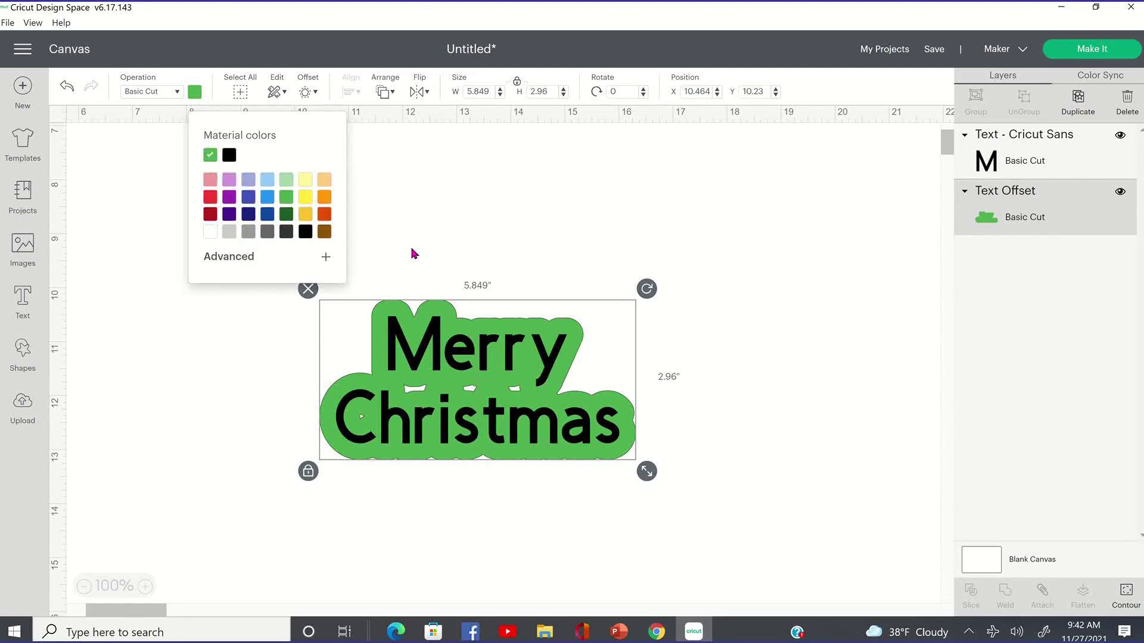
click(452, 186)
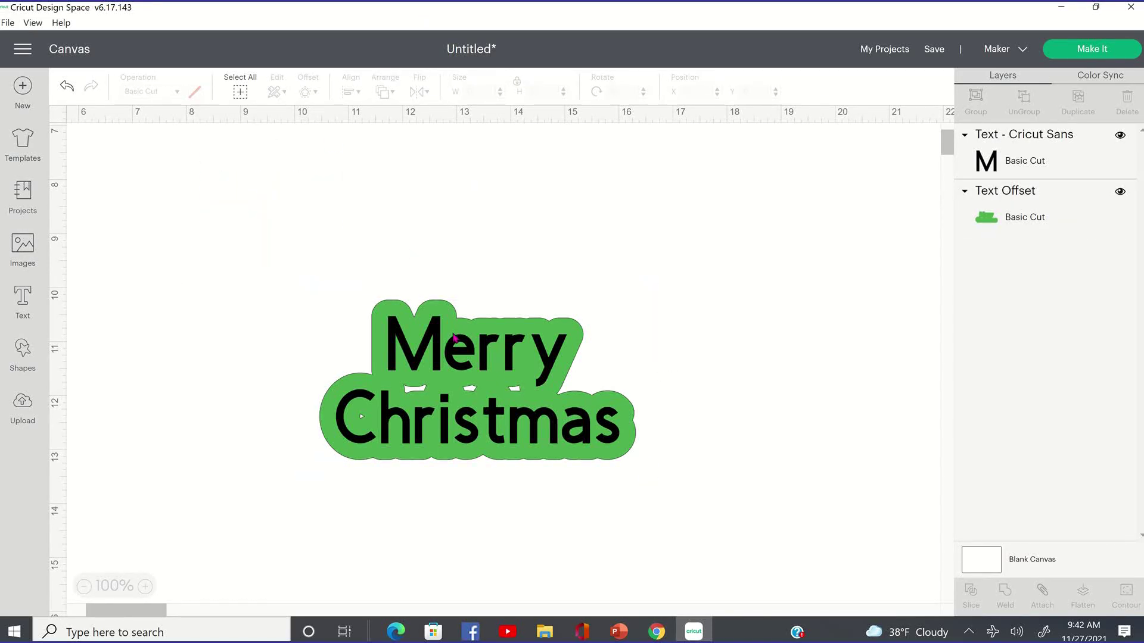
Create a second welded offset with rounded corners around the Merry Christmas text at a distance of 0.111 in
click(435, 350)
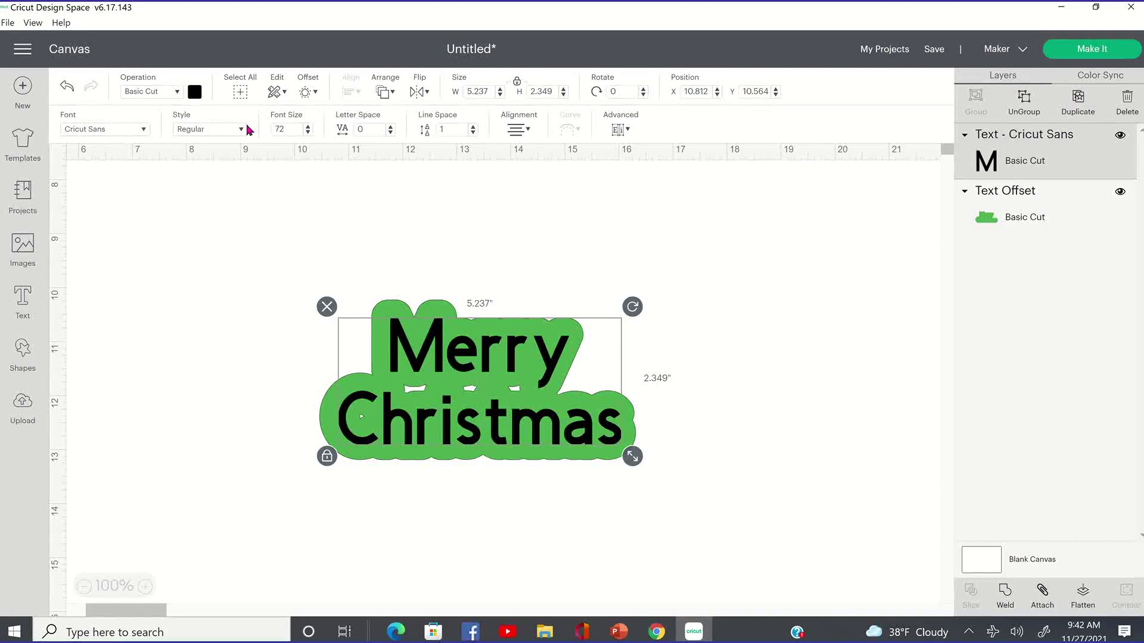
click(316, 95)
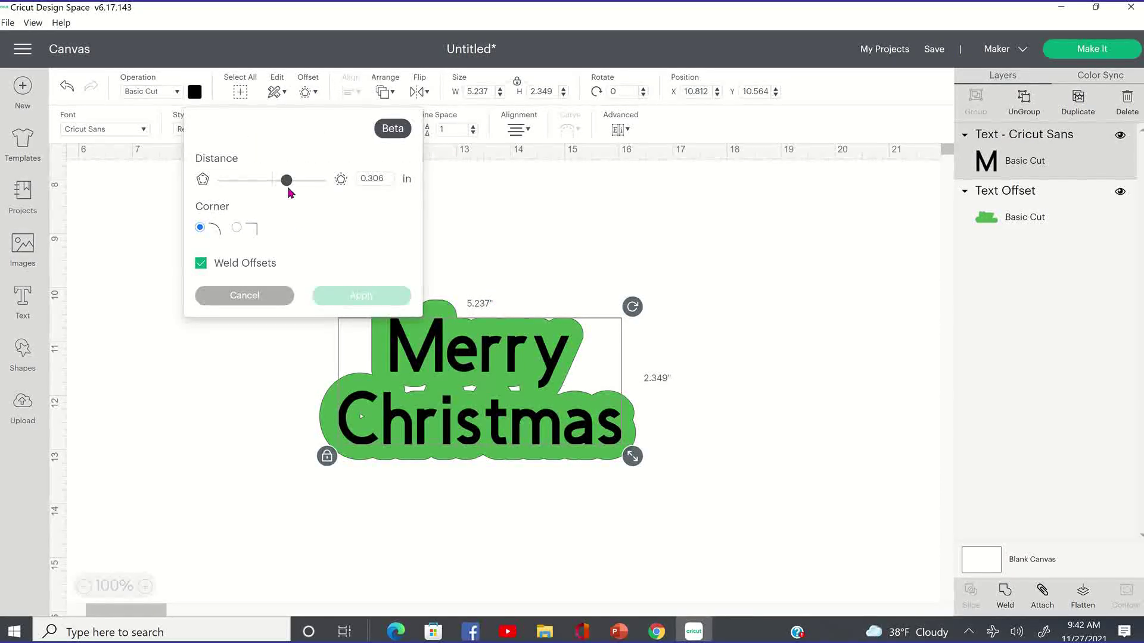
drag(286, 187, 283, 188)
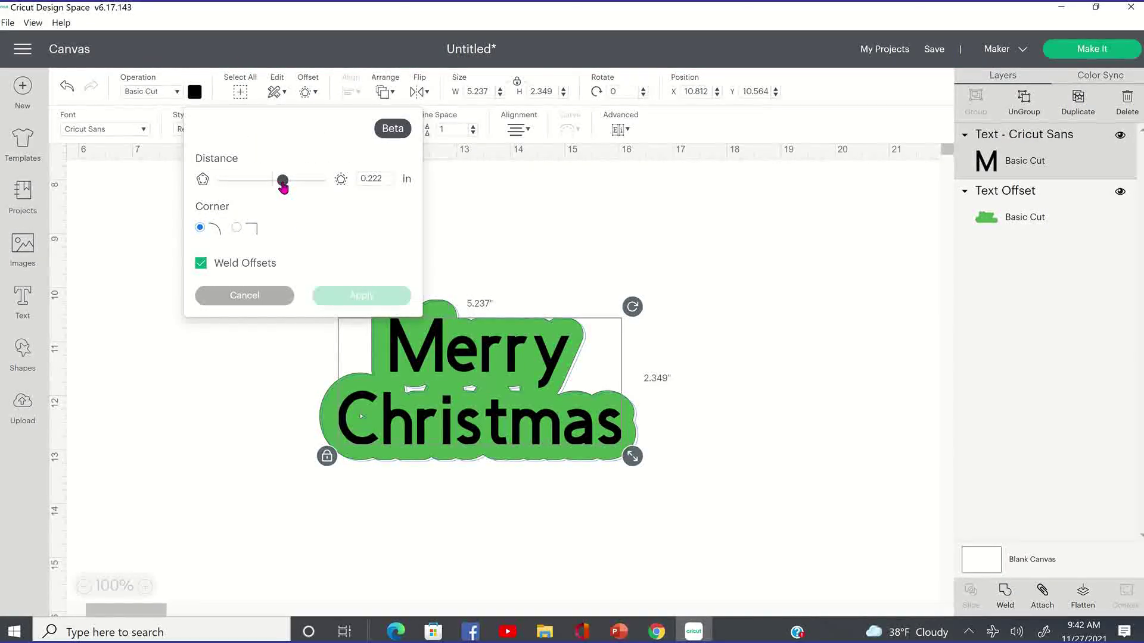
drag(283, 187, 277, 185)
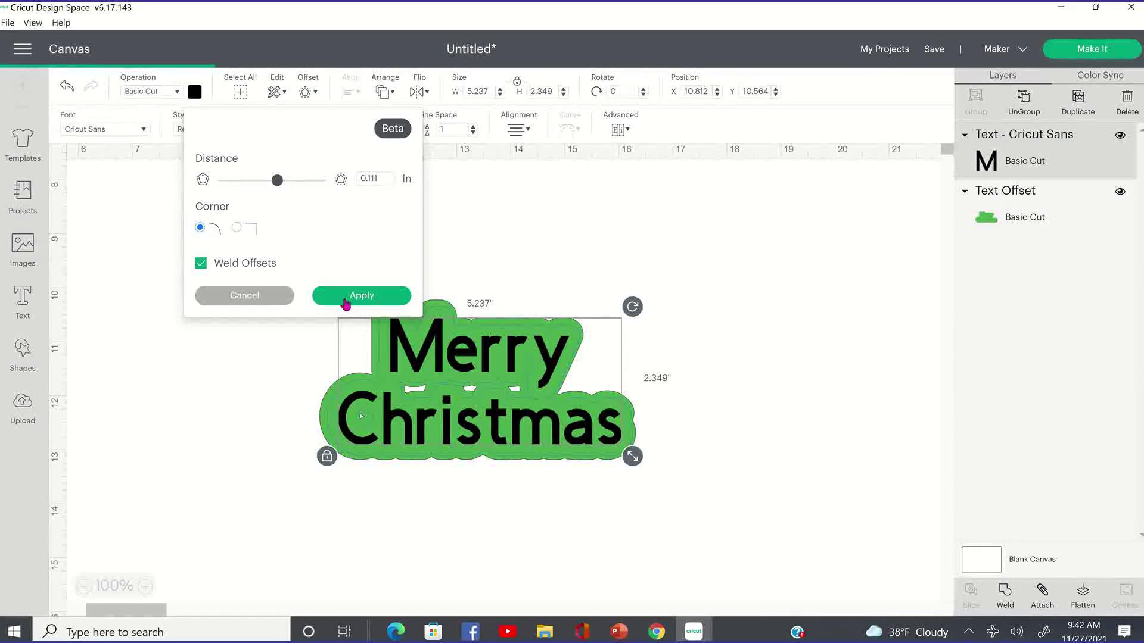
click(347, 296)
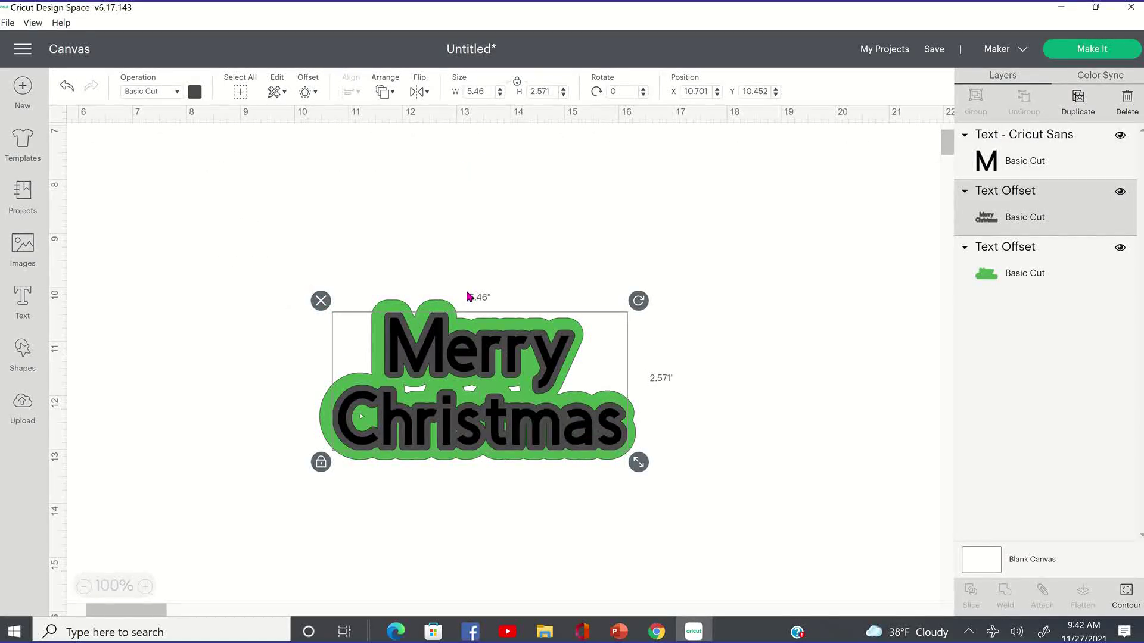
Color the narrow text offset dark red and the Merry Christmas text medium green
click(194, 93)
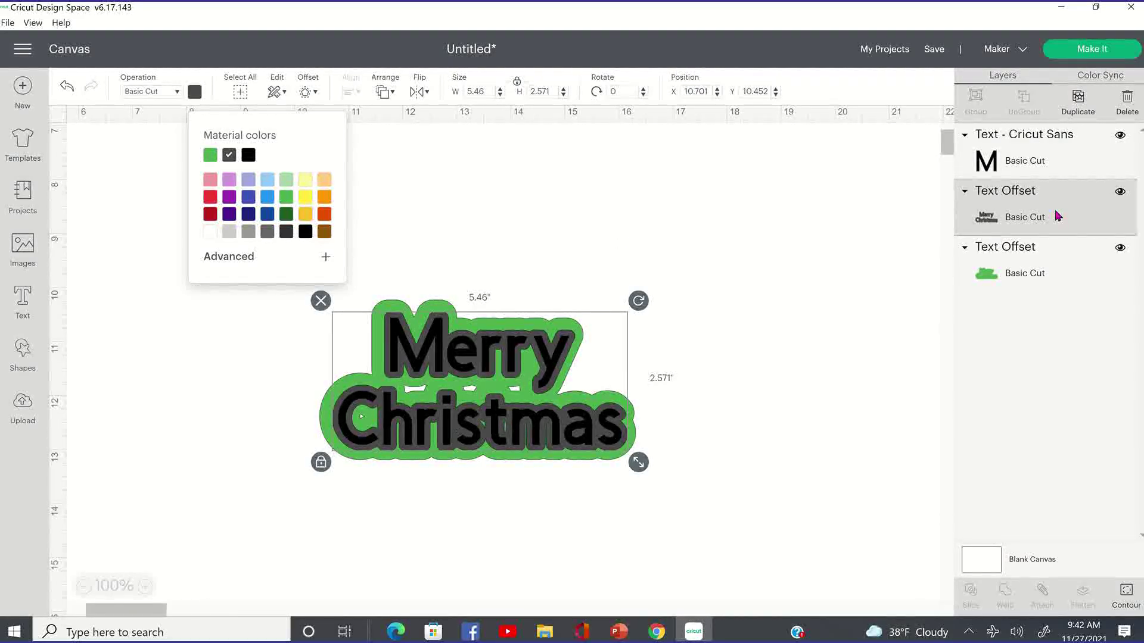
click(305, 214)
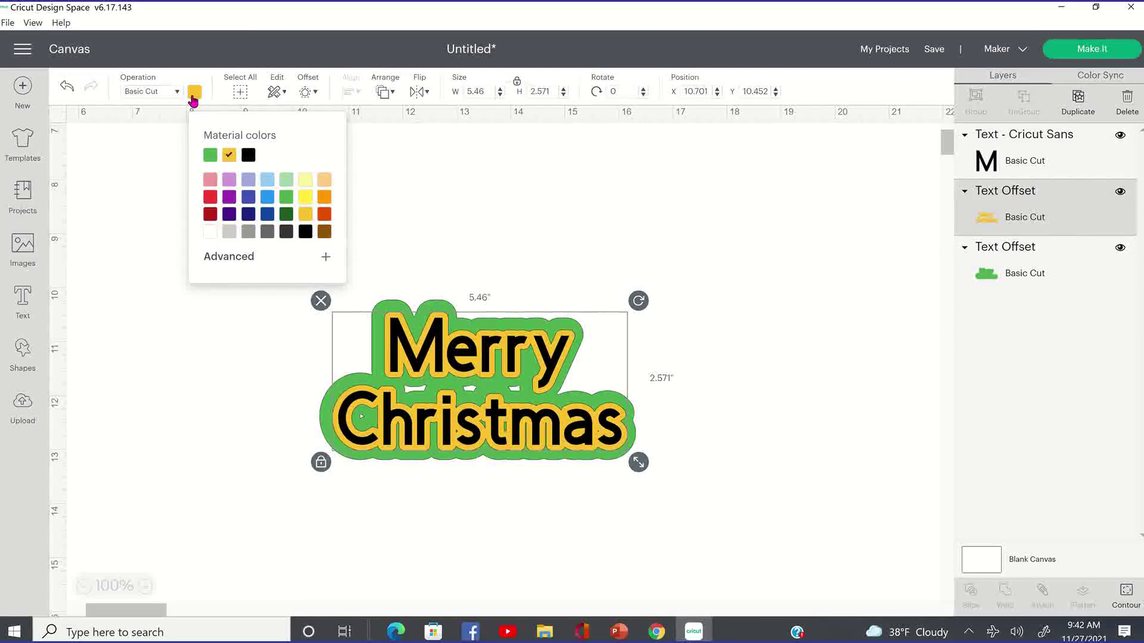
click(210, 215)
click(1038, 165)
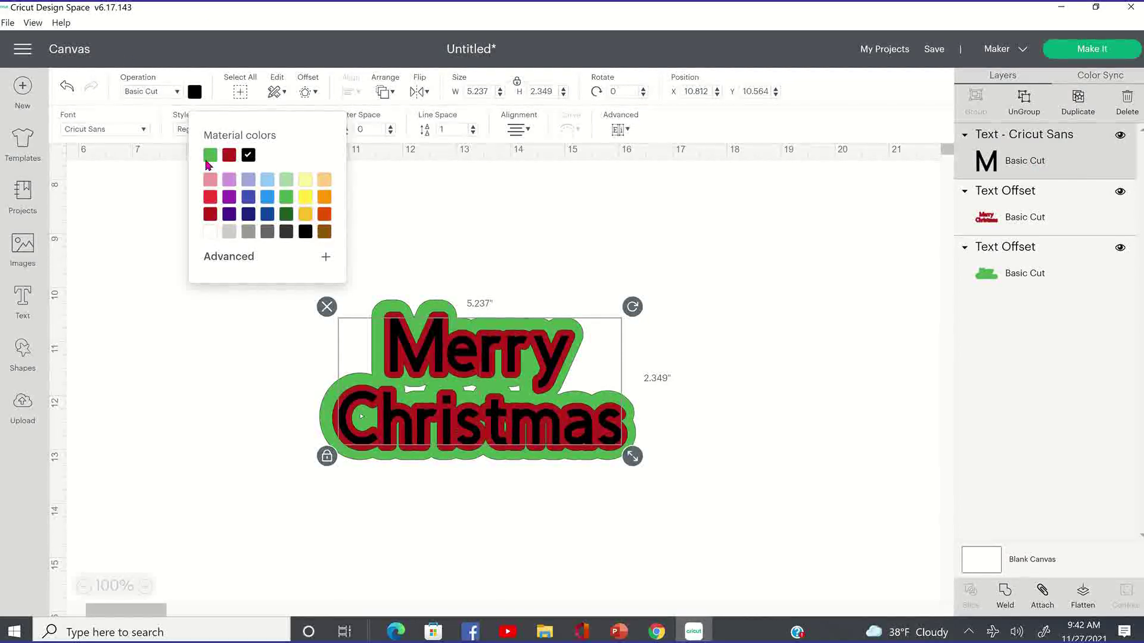
click(209, 156)
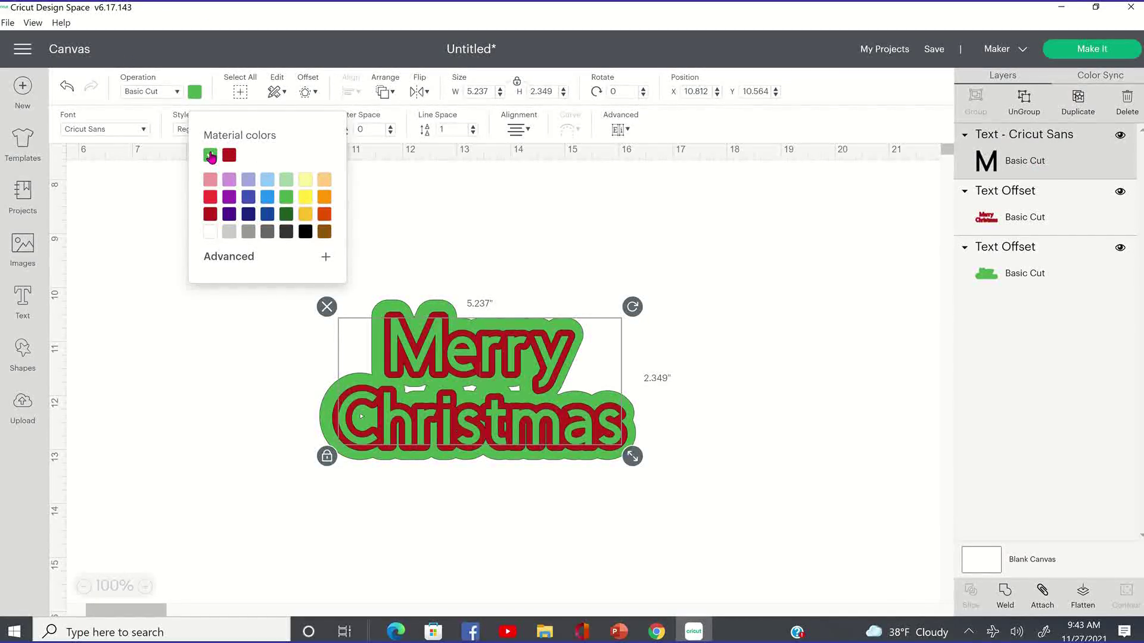
click(794, 323)
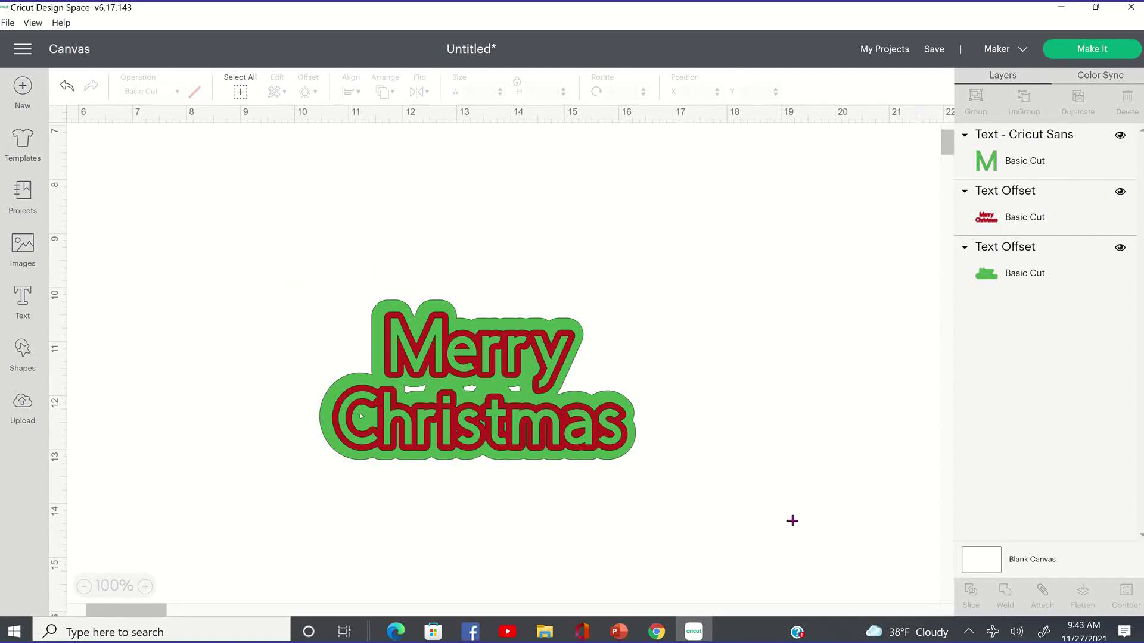
Group the Merry Christmas text with both offsets and move the group to about X 8.49, Y 9.99
key(ctrl+a)
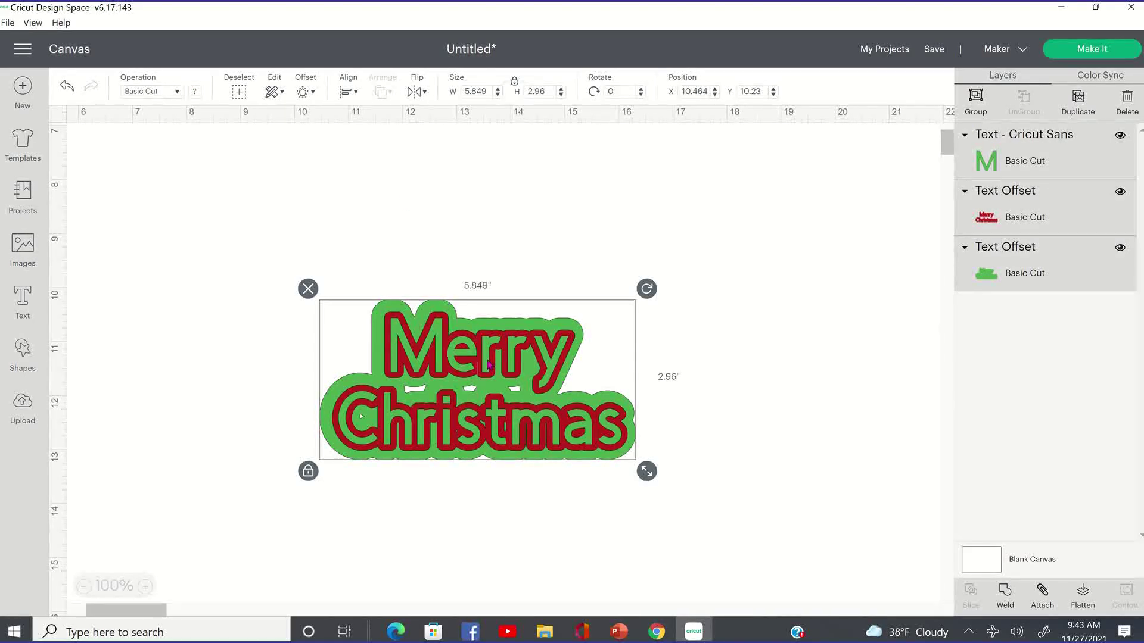
click(975, 97)
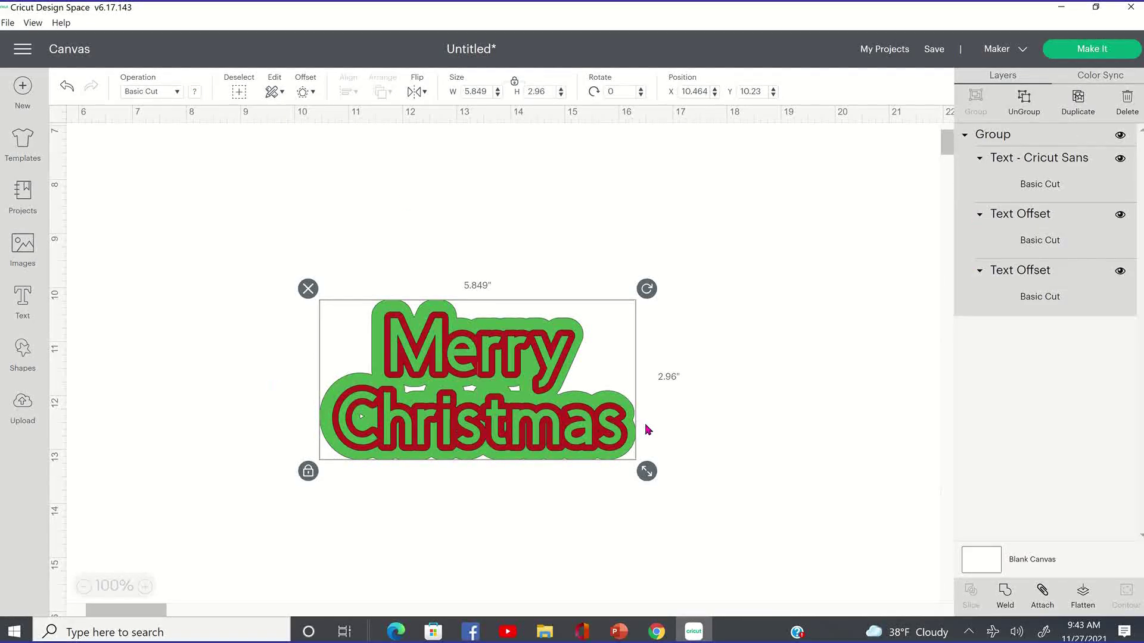
drag(568, 365, 417, 348)
click(917, 222)
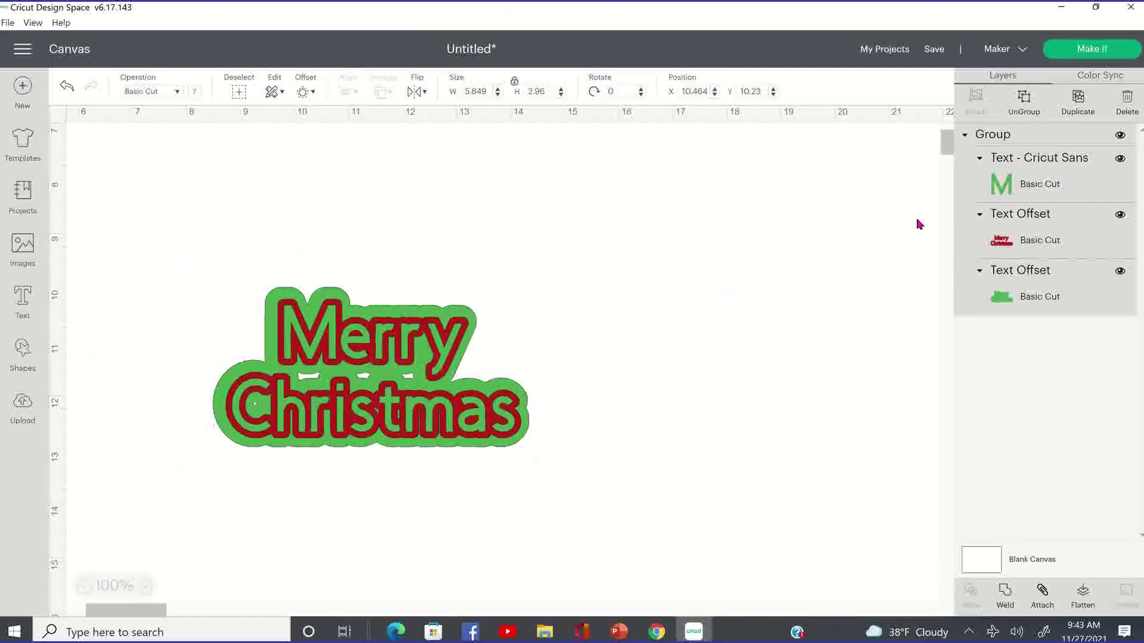
Ungroup the layers and restack the green text on the red offset at about X 15.63, Y 8.49, clear of the large green offset
click(1027, 106)
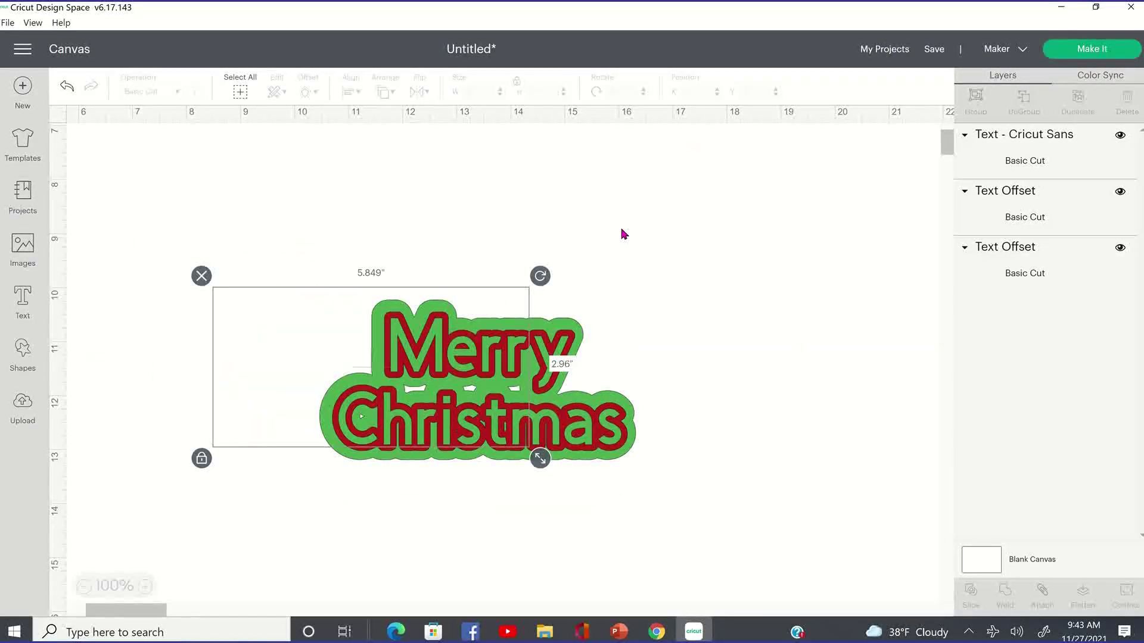
click(713, 258)
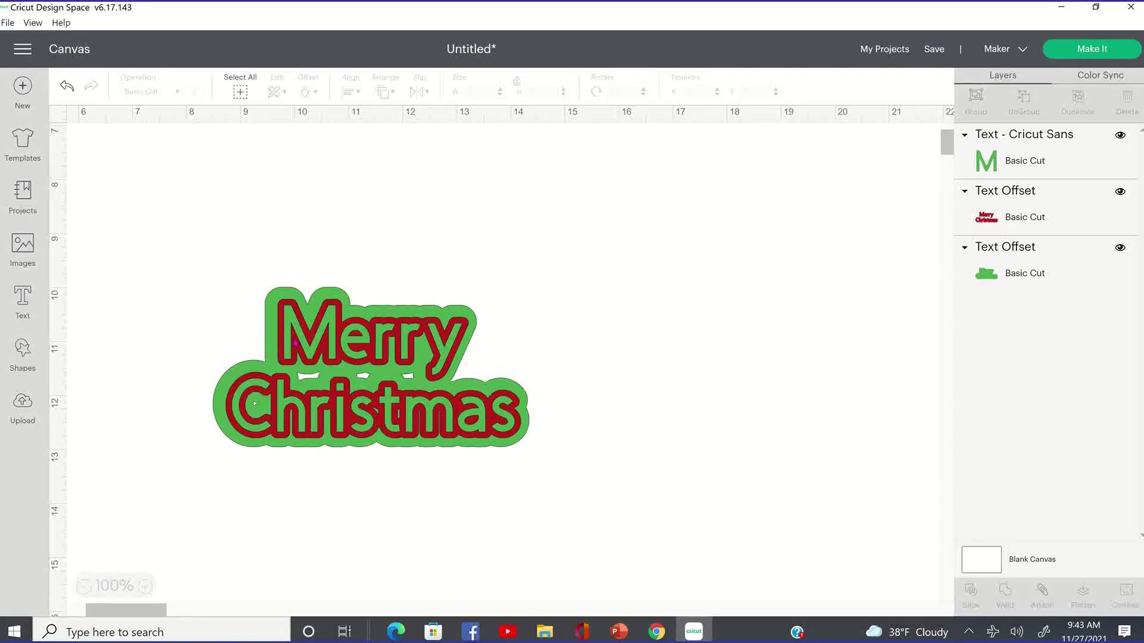
drag(478, 348, 691, 350)
drag(295, 406, 671, 578)
drag(758, 357, 861, 274)
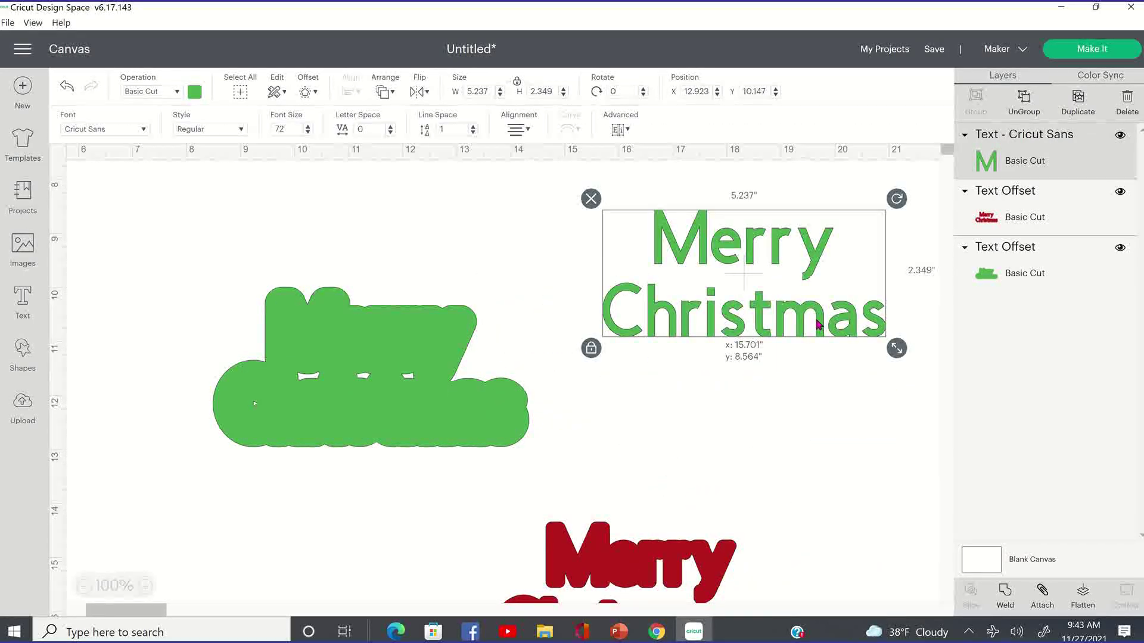
drag(650, 560, 756, 243)
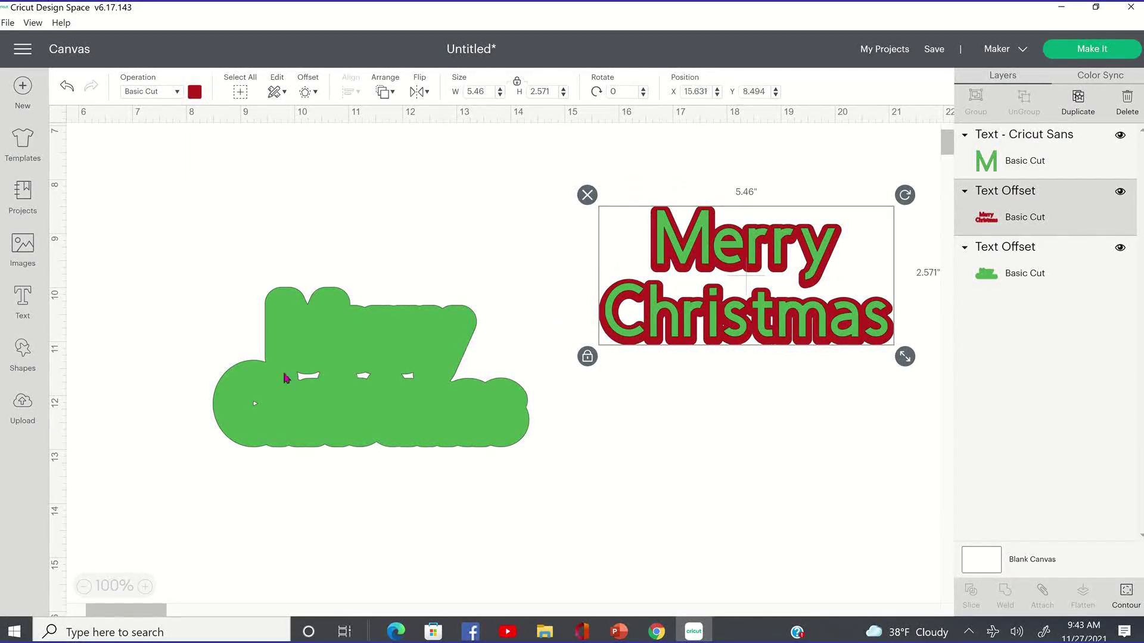
Delete the large green text offset
click(373, 356)
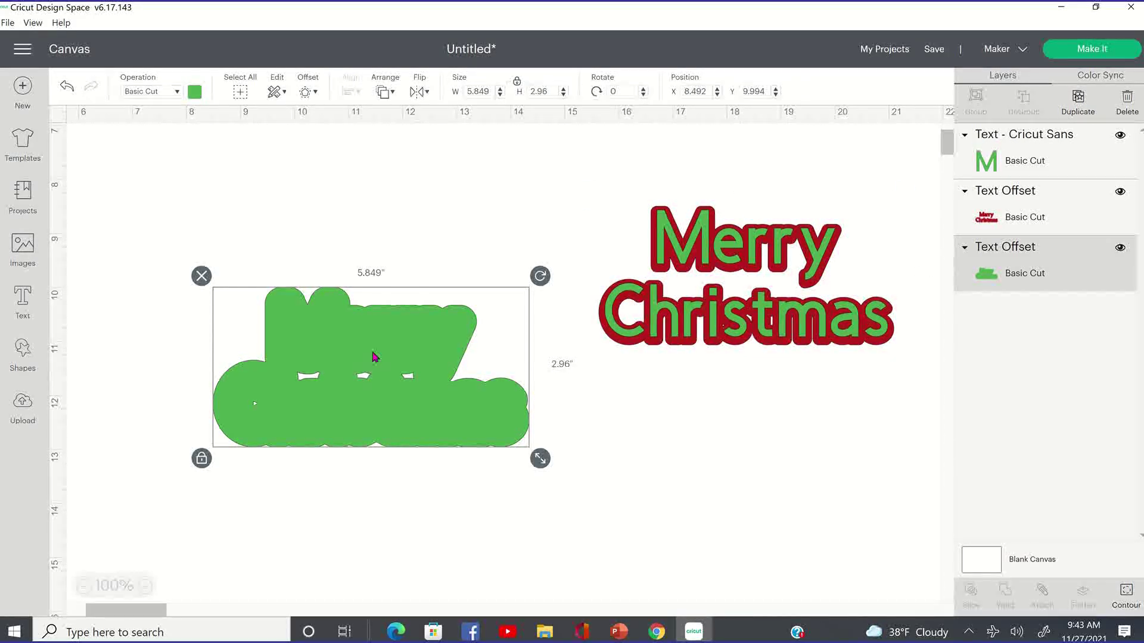
key(Delete)
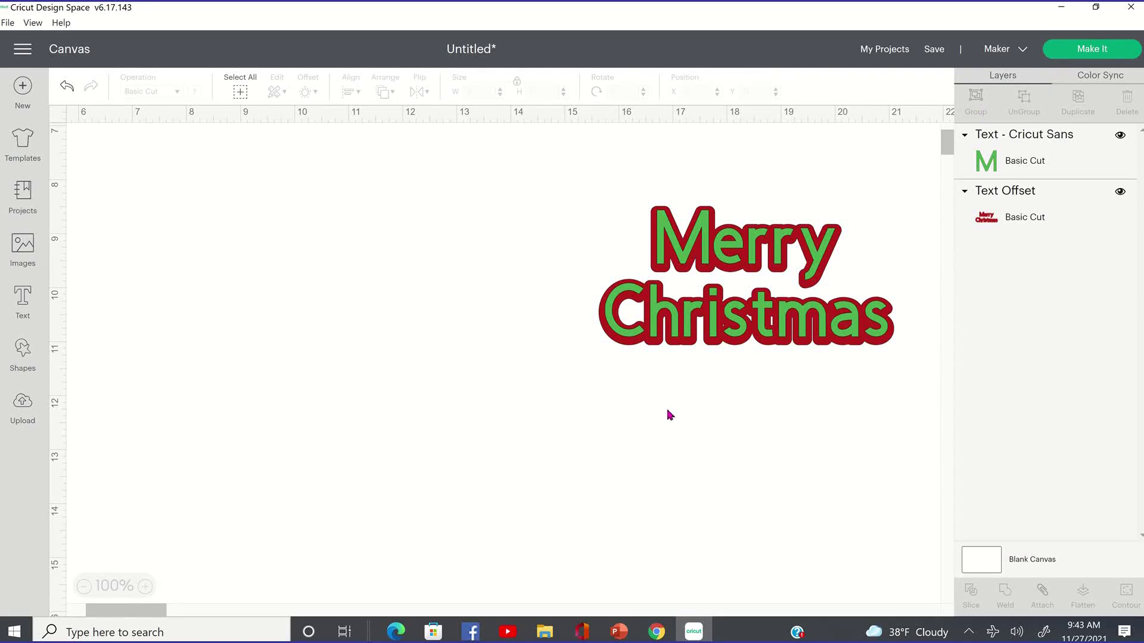
Group the green text with the red offset and move the group to about X 10.94, Y 9.51
key(ctrl+a)
key(ctrl+g)
drag(450, 399, 614, 325)
drag(621, 374, 601, 375)
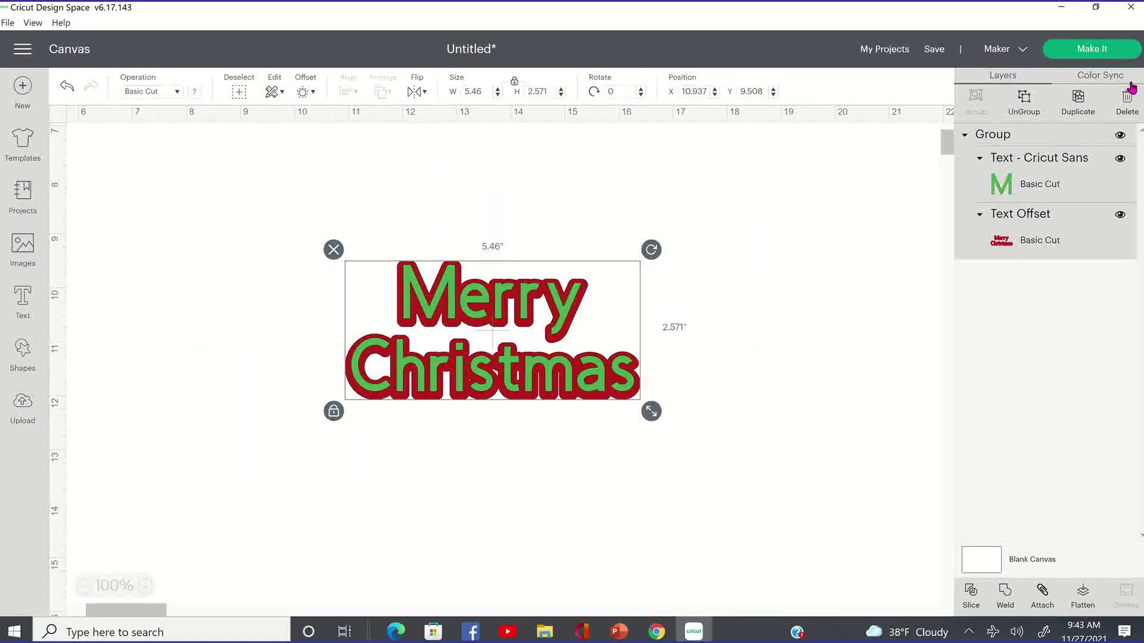
Ungroup the design, pull the green text off the red offset and place it back at about X 11.05, Y 9.58
click(418, 401)
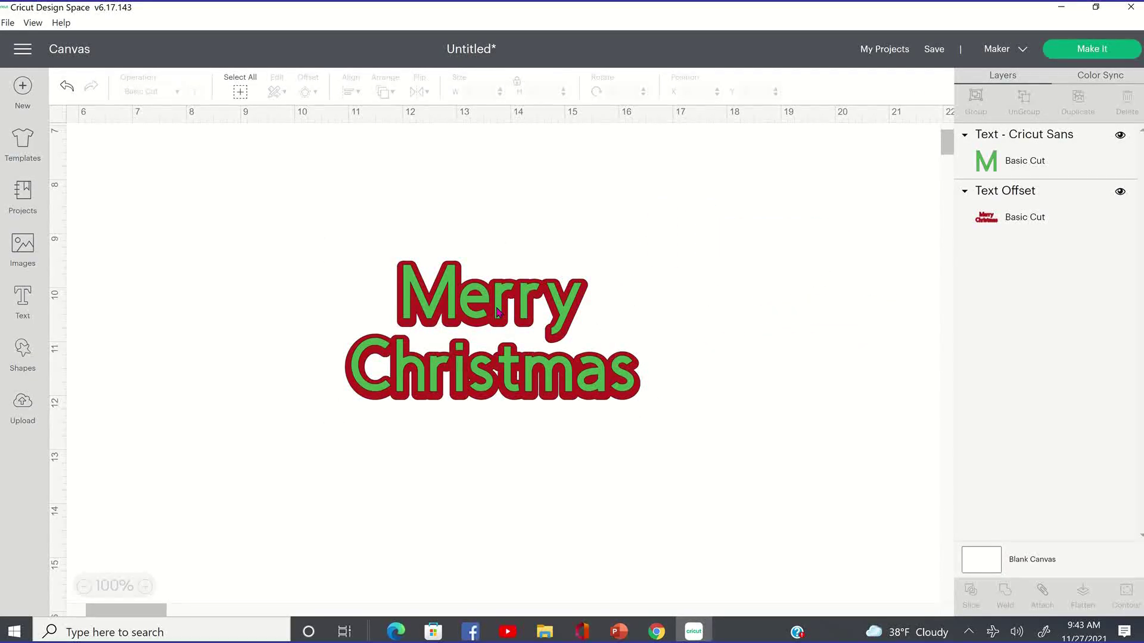
drag(493, 308, 500, 367)
drag(500, 309, 494, 312)
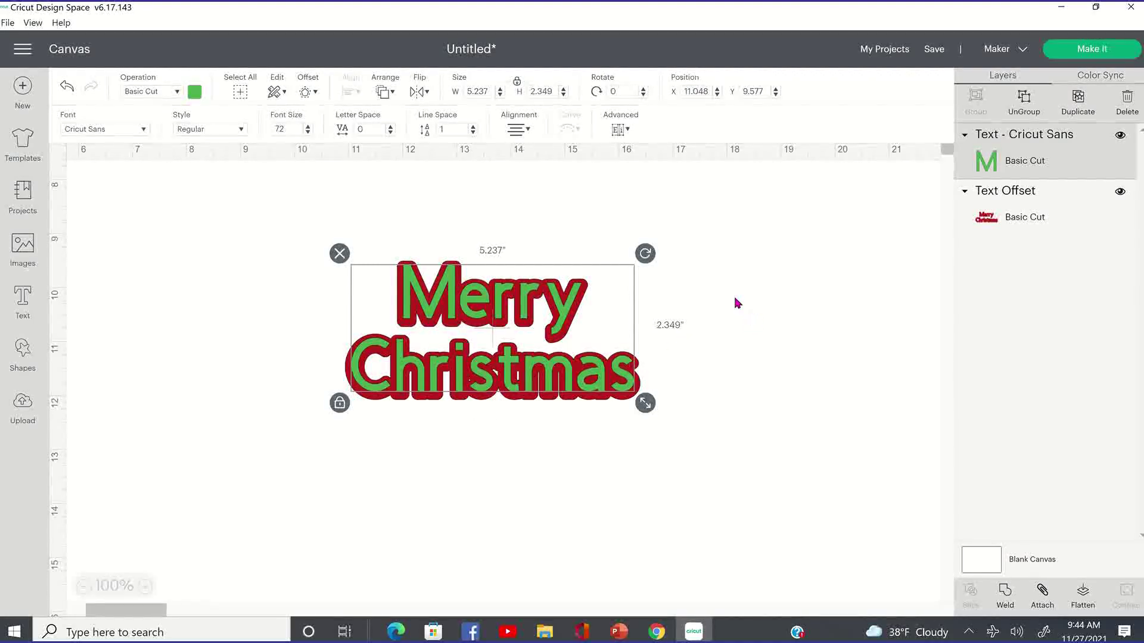
Select the green text and the red offset together and group them
drag(691, 451, 728, 464)
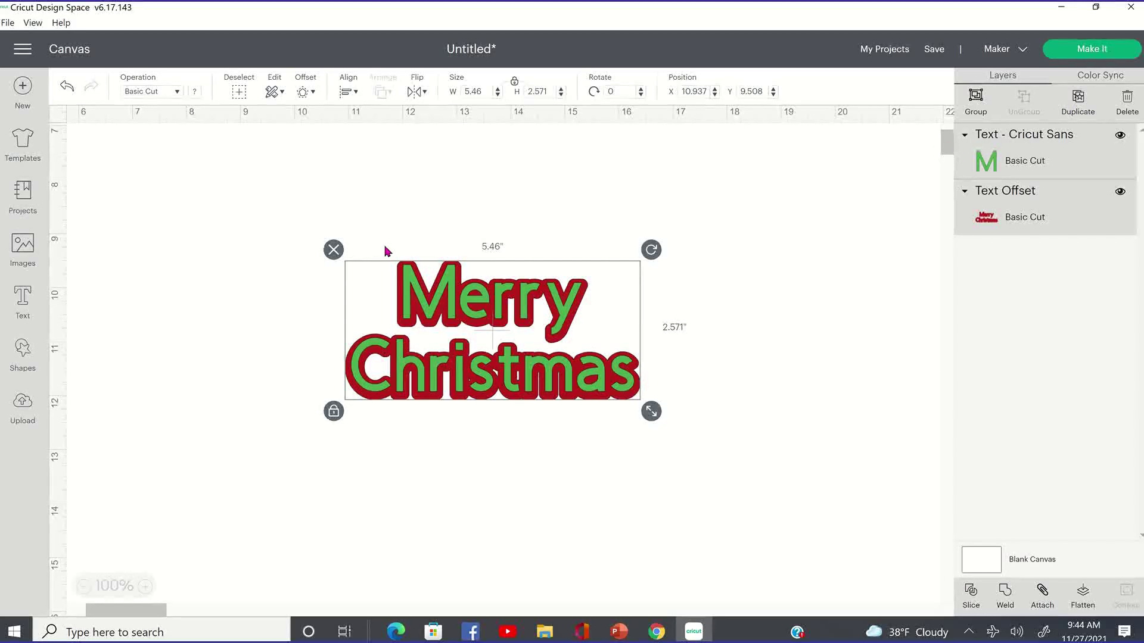
click(431, 209)
drag(291, 218, 762, 463)
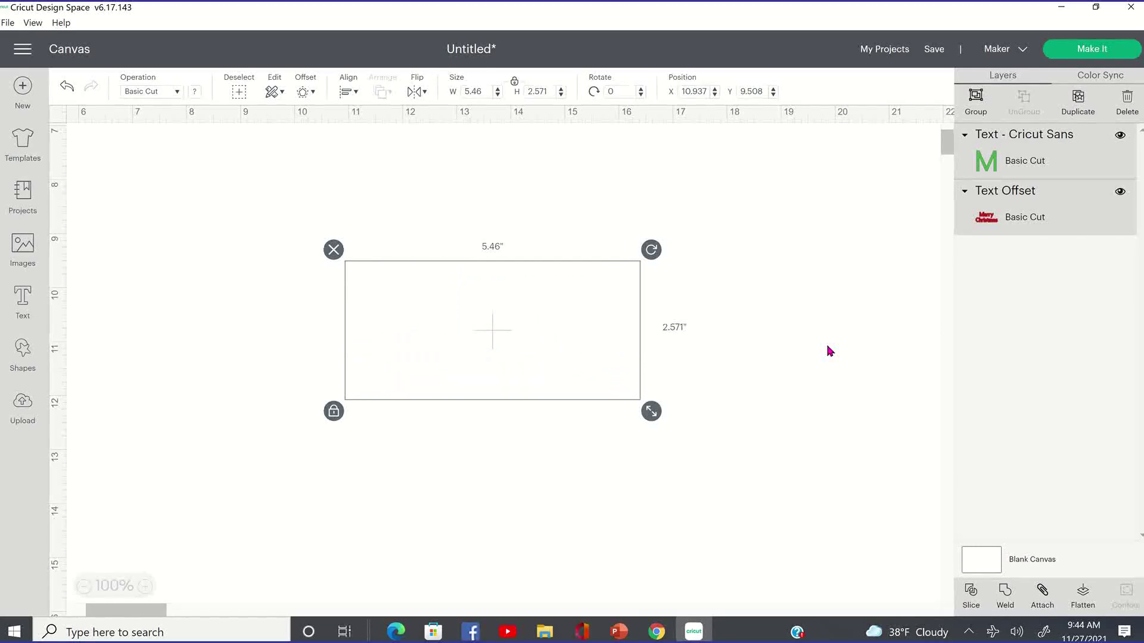
key(ctrl+g)
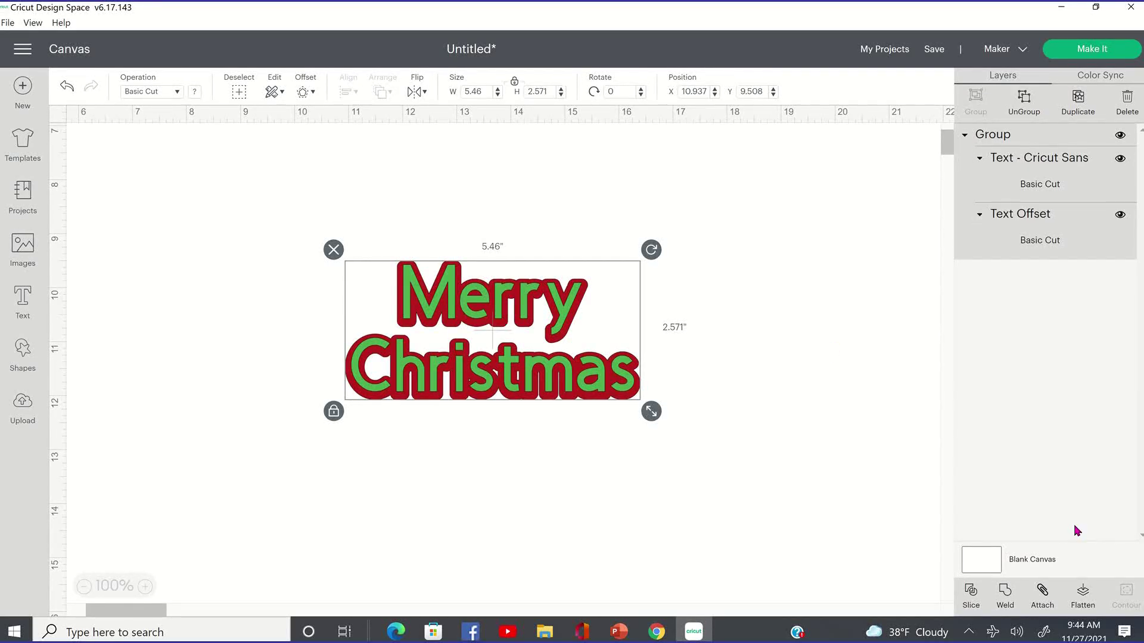
Flatten the grouped Merry Christmas design into one Print Then Cut layer and move it to about X 10.56, Y 8.91
click(1083, 605)
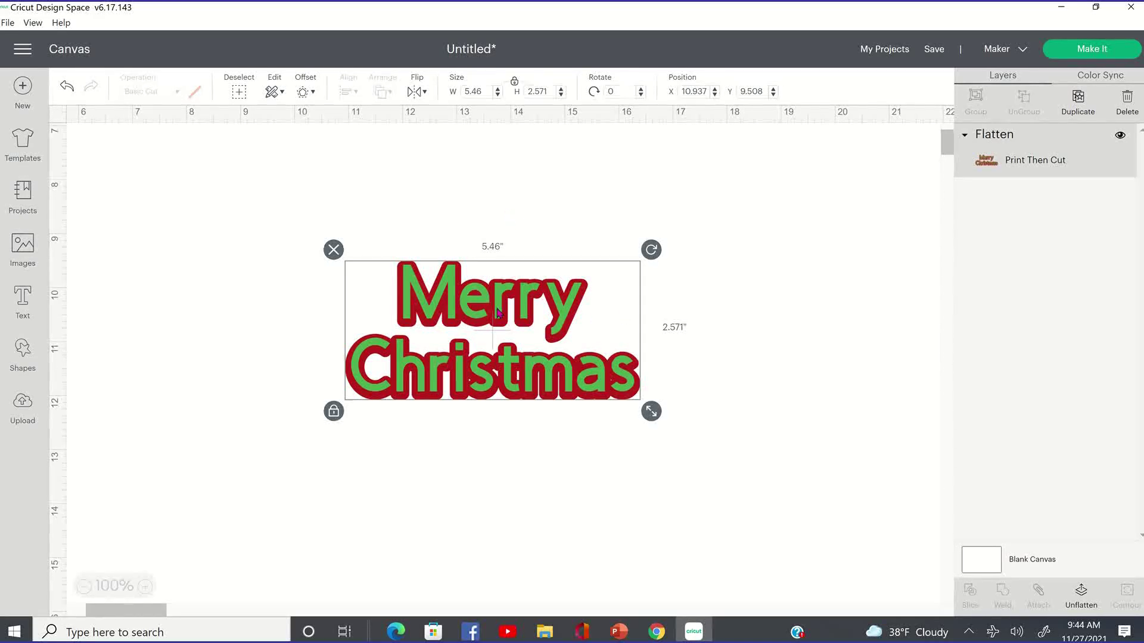
drag(499, 309, 544, 346)
drag(470, 317, 477, 267)
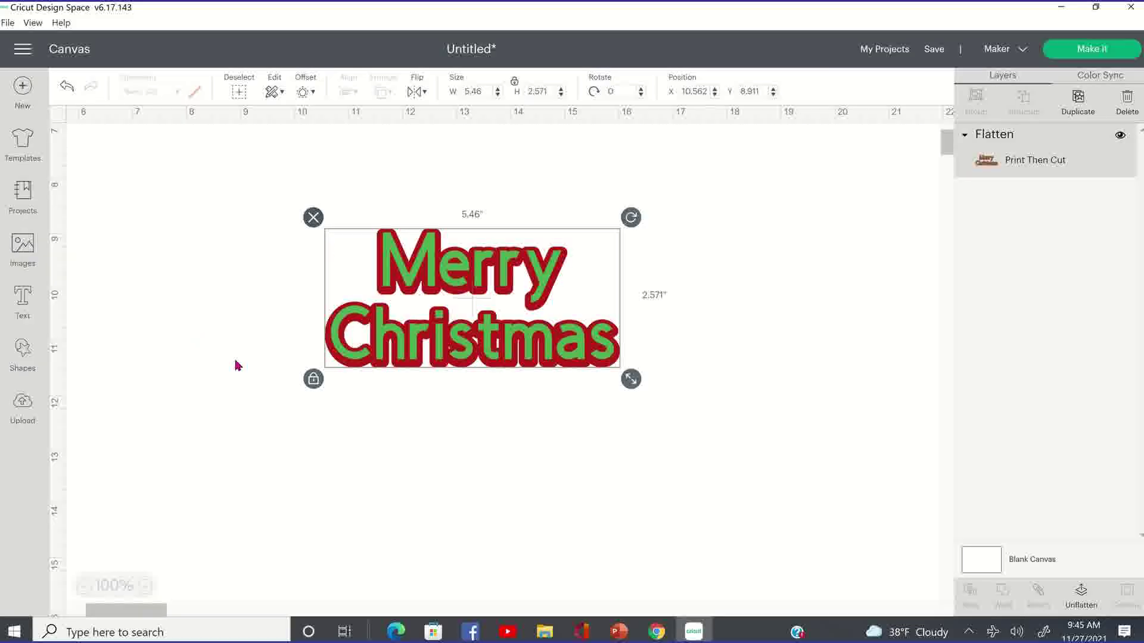
Delete the flattened Merry Christmas design, then look through the recent uploads and return to the empty canvas without adding an image
key(Delete)
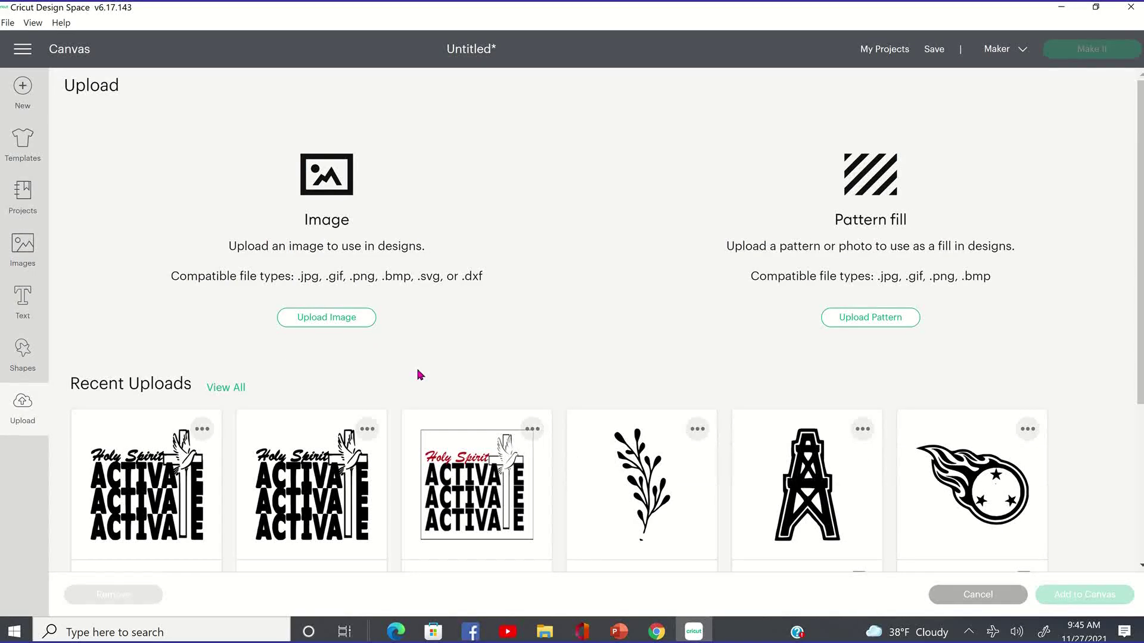
scroll(417, 378, down, 4)
scroll(419, 387, down, 1)
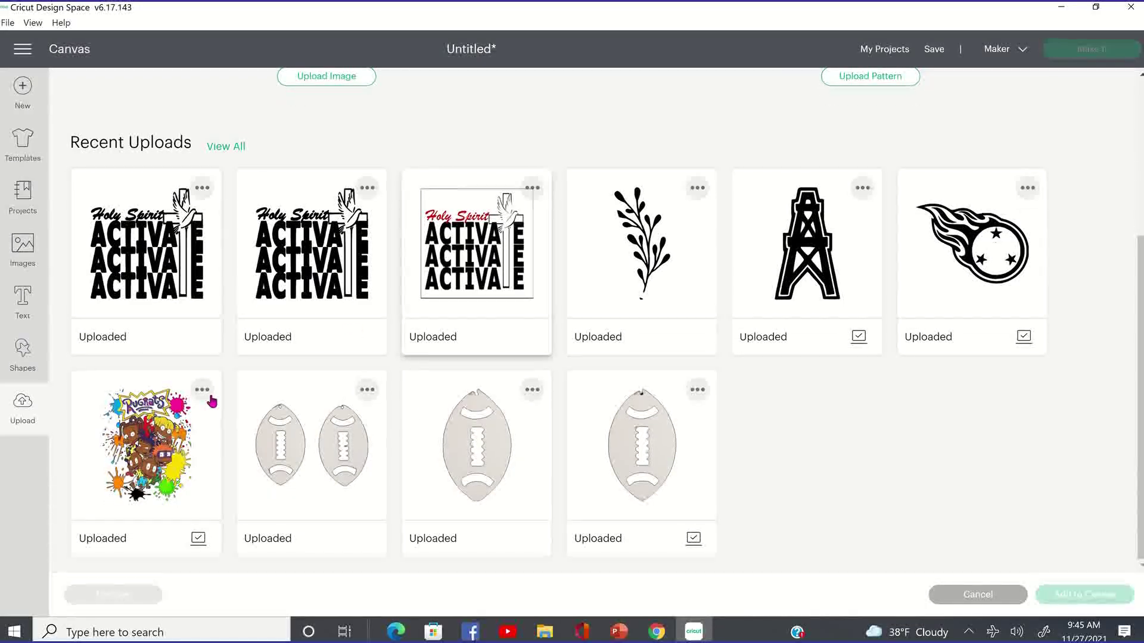
click(977, 595)
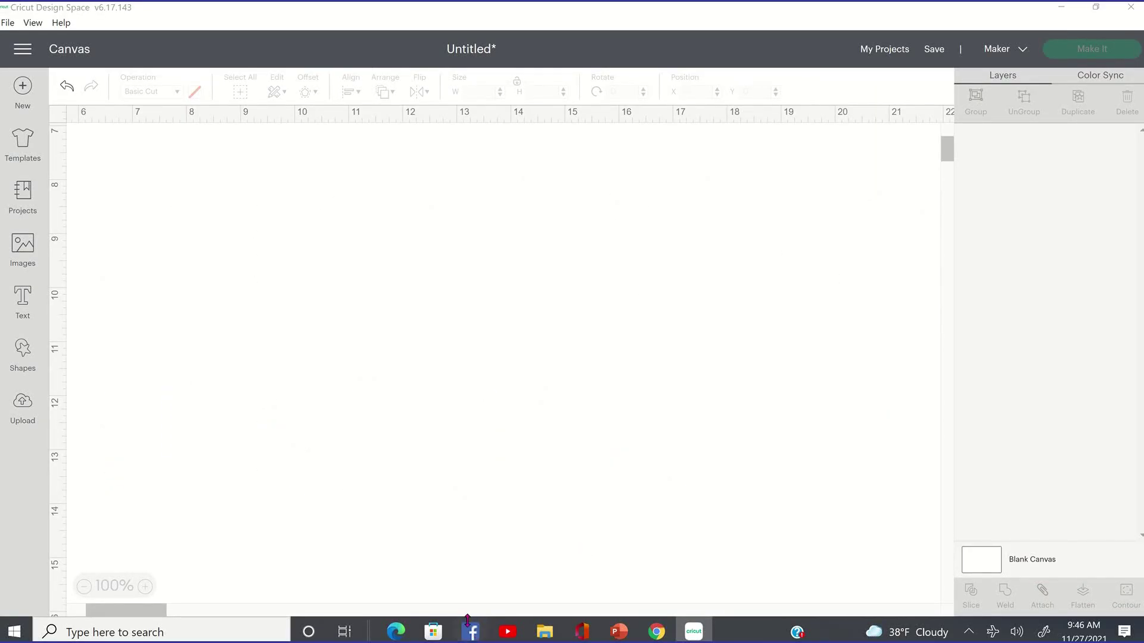
Switch to Facebook in the browser and open the Candoris' Cricut and Creative Crafters group
click(472, 633)
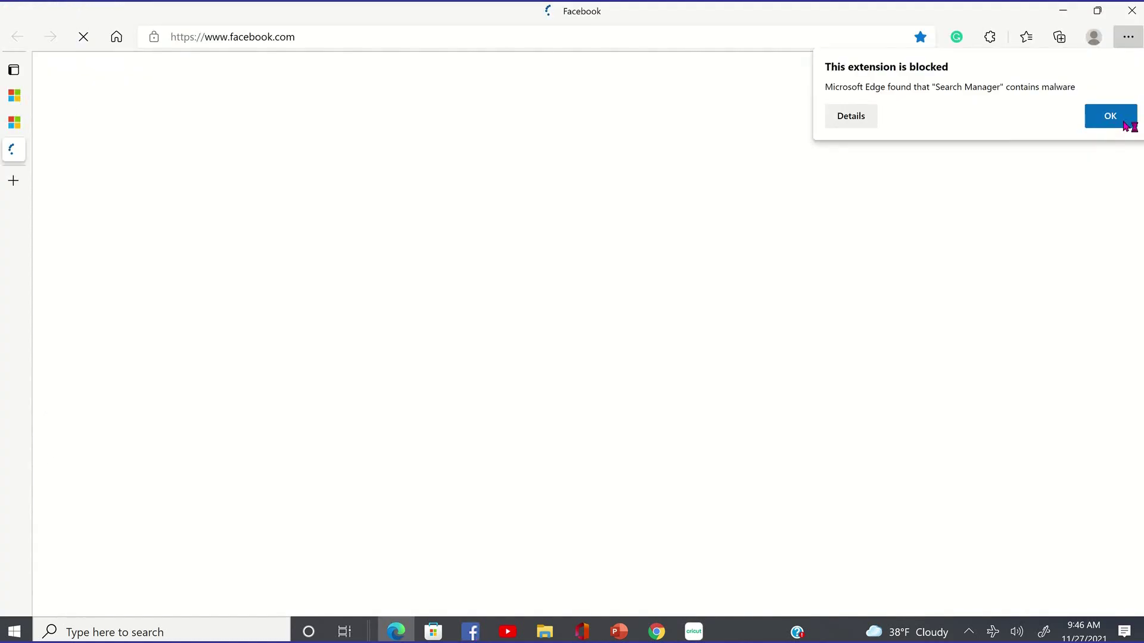
click(517, 92)
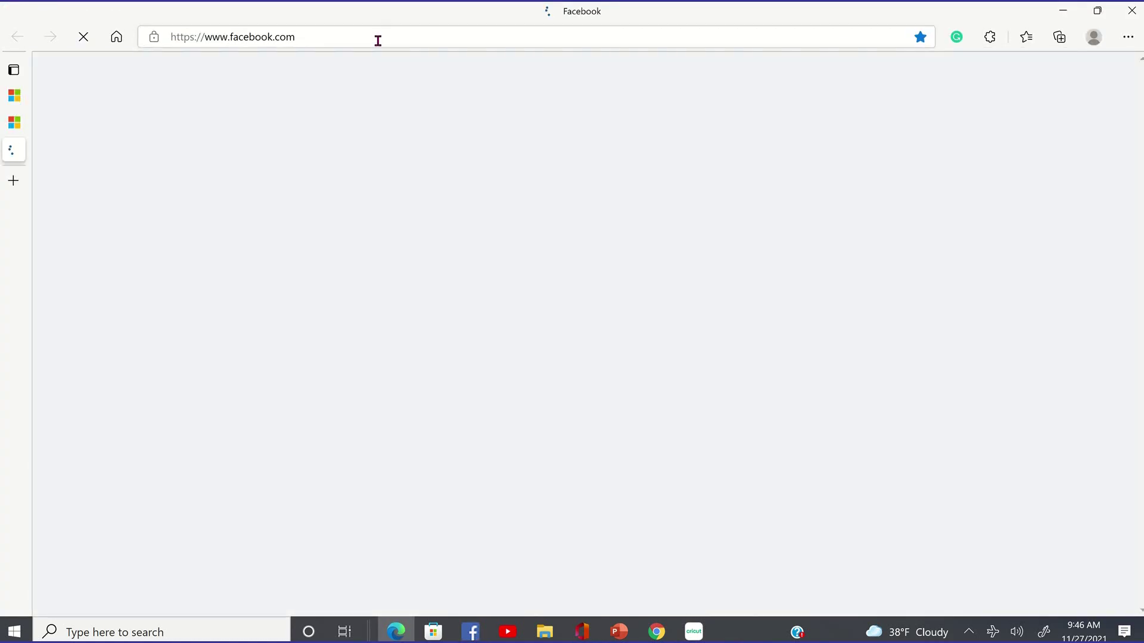
click(377, 40)
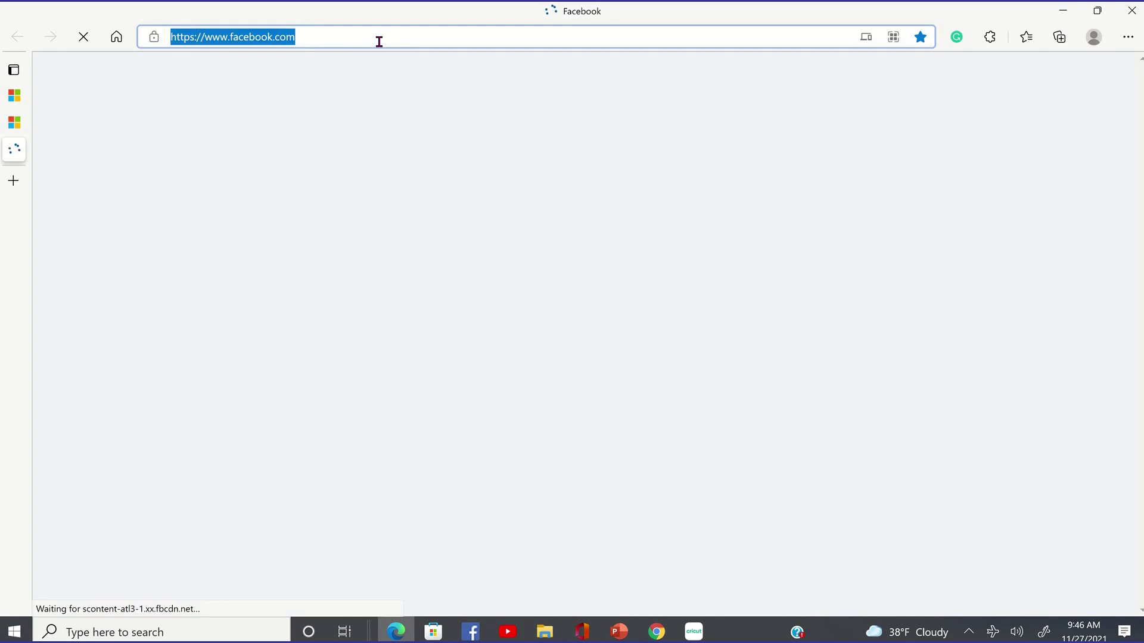
text(fa)
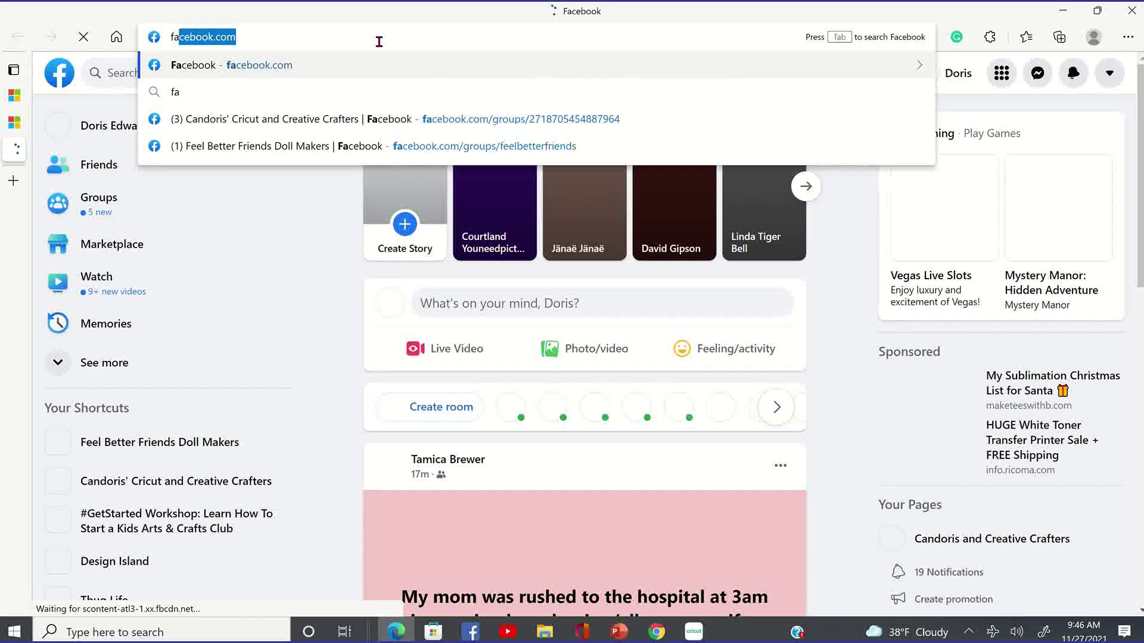
click(207, 483)
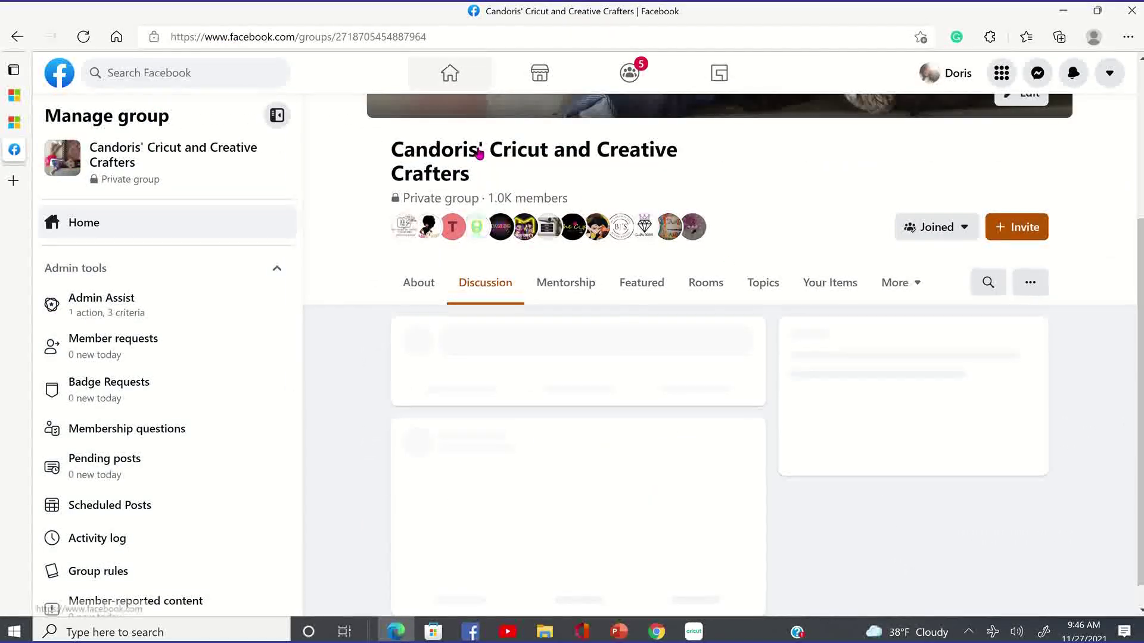
Look through the group's discussion feed, covering the ornament, doll, Thanksgiving contest, wood-cutting and cookie tin posts
click(675, 158)
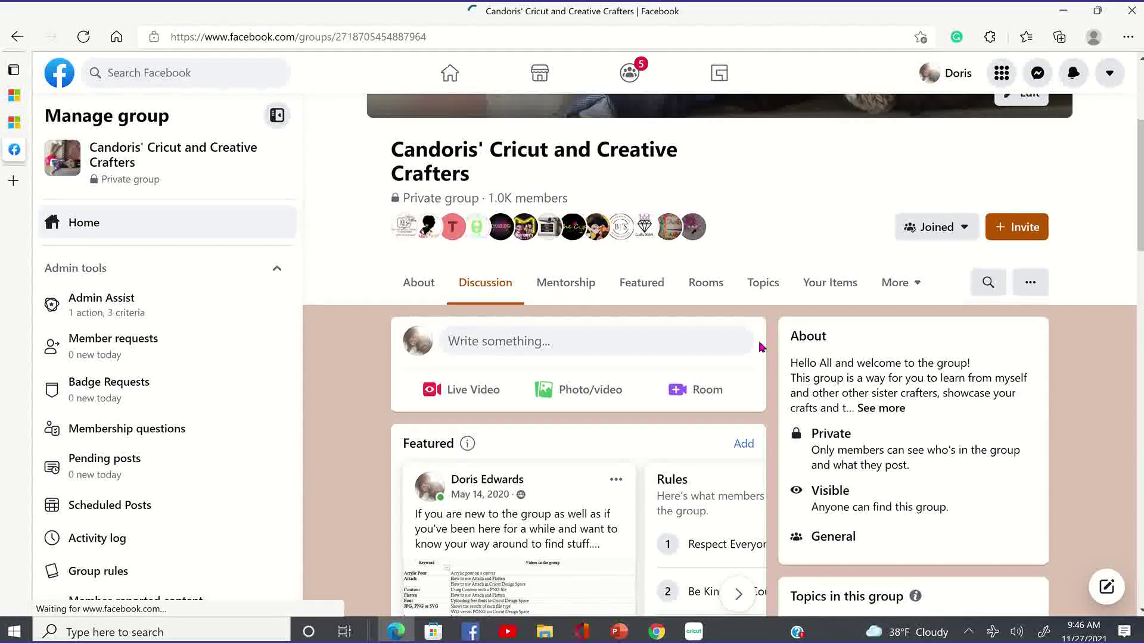
scroll(760, 347, down, 2)
scroll(610, 387, down, 6)
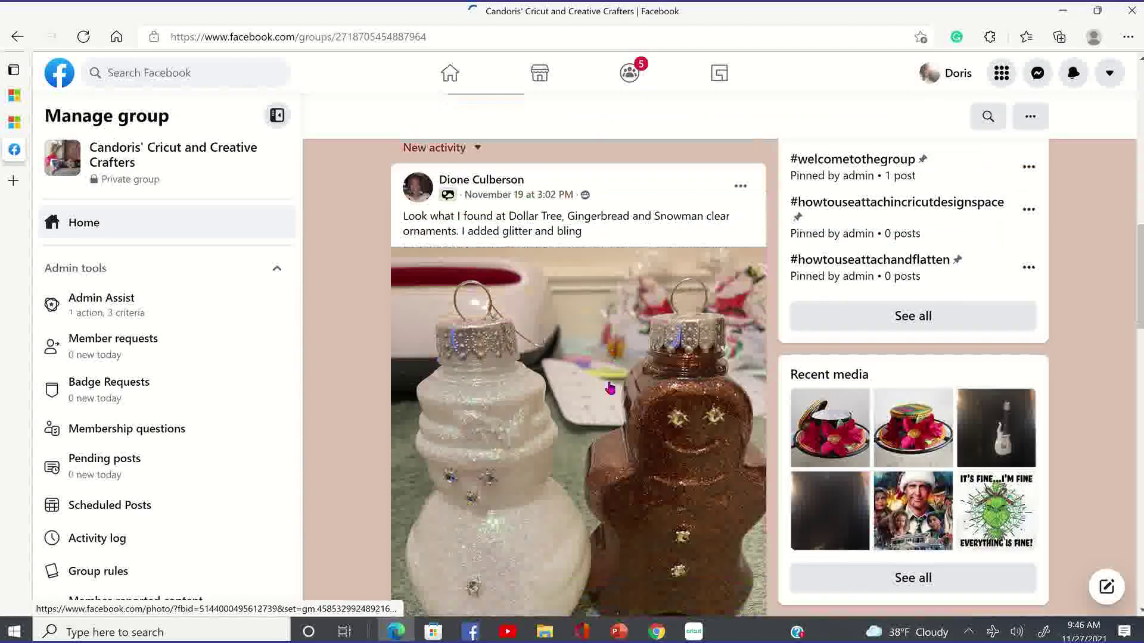
scroll(632, 441, down, 2)
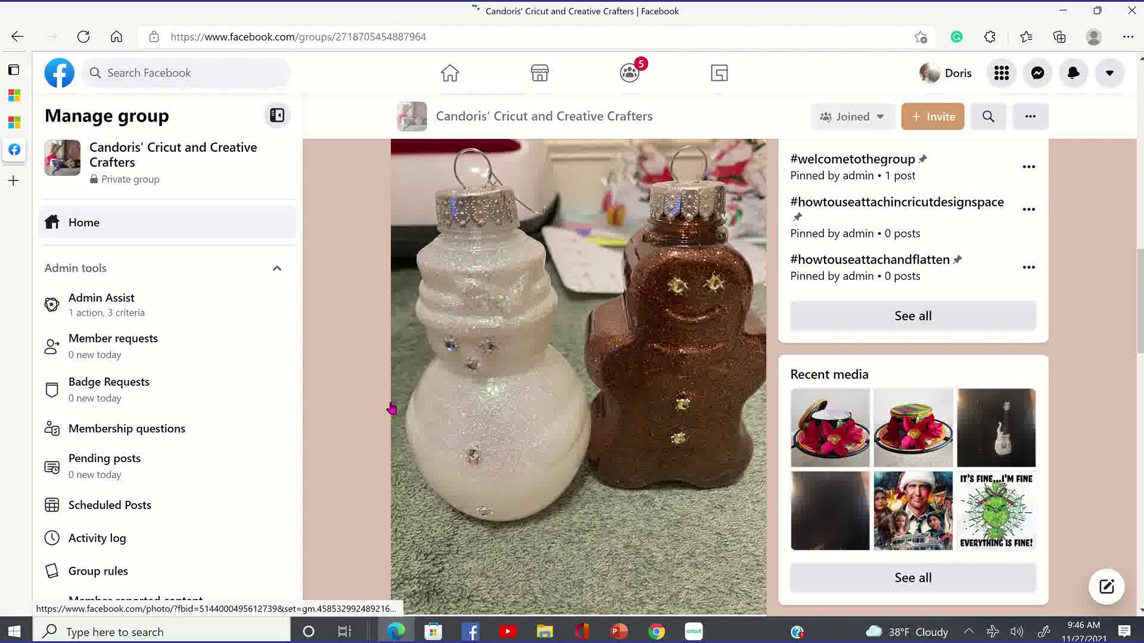
scroll(1134, 239, up, 4)
scroll(1133, 239, down, 5)
scroll(1140, 338, down, 15)
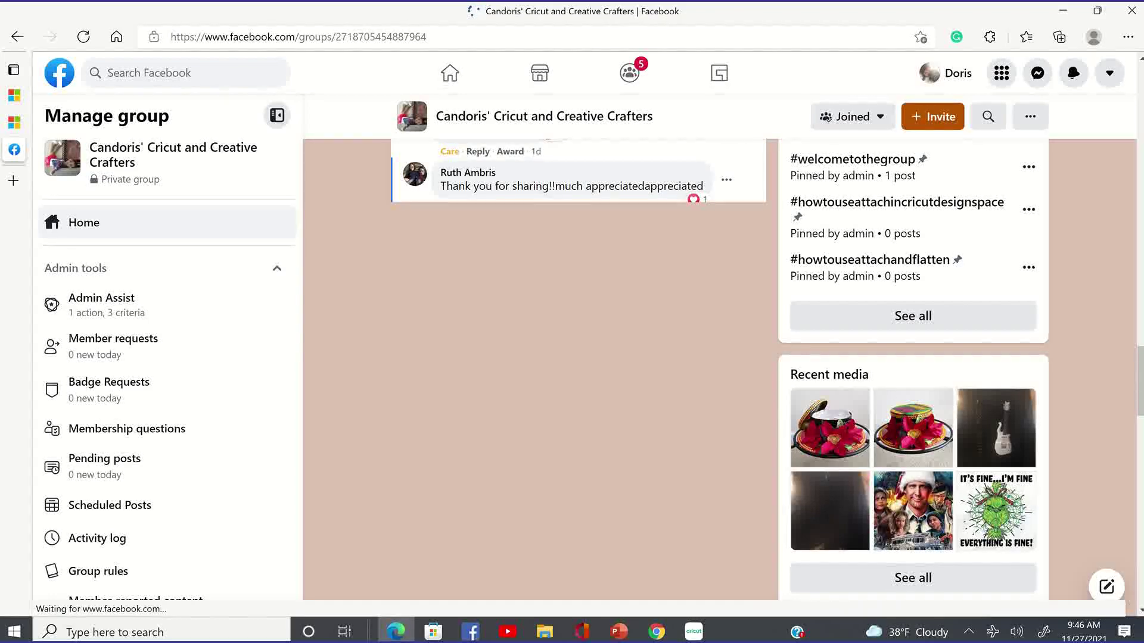
scroll(536, 474, down, 3)
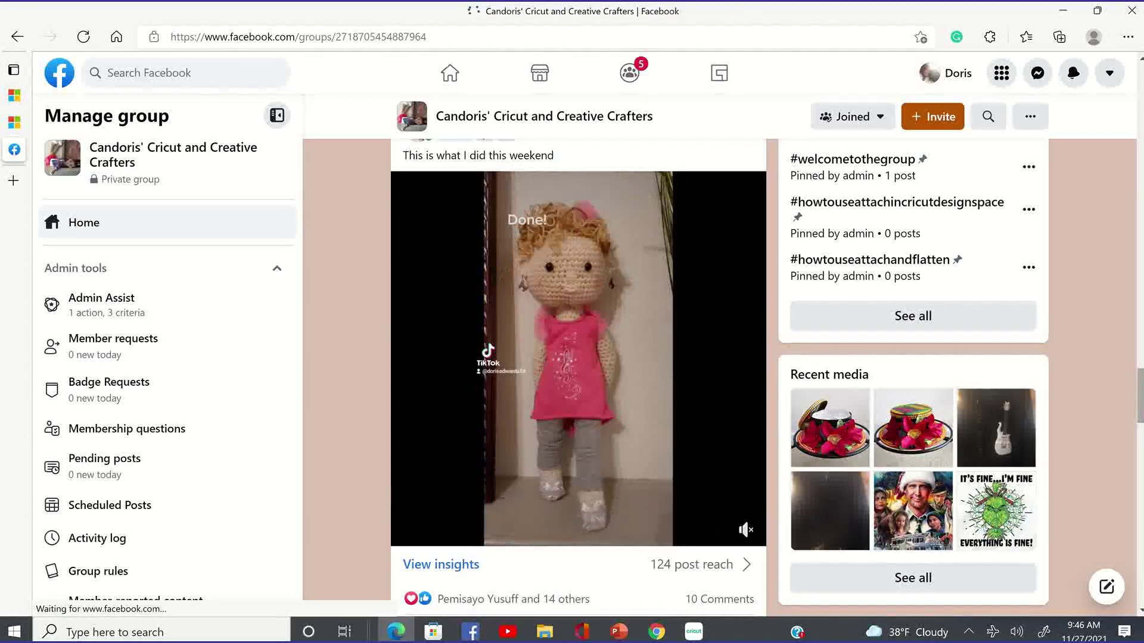
scroll(578, 358, down, 6)
scroll(578, 357, down, 3)
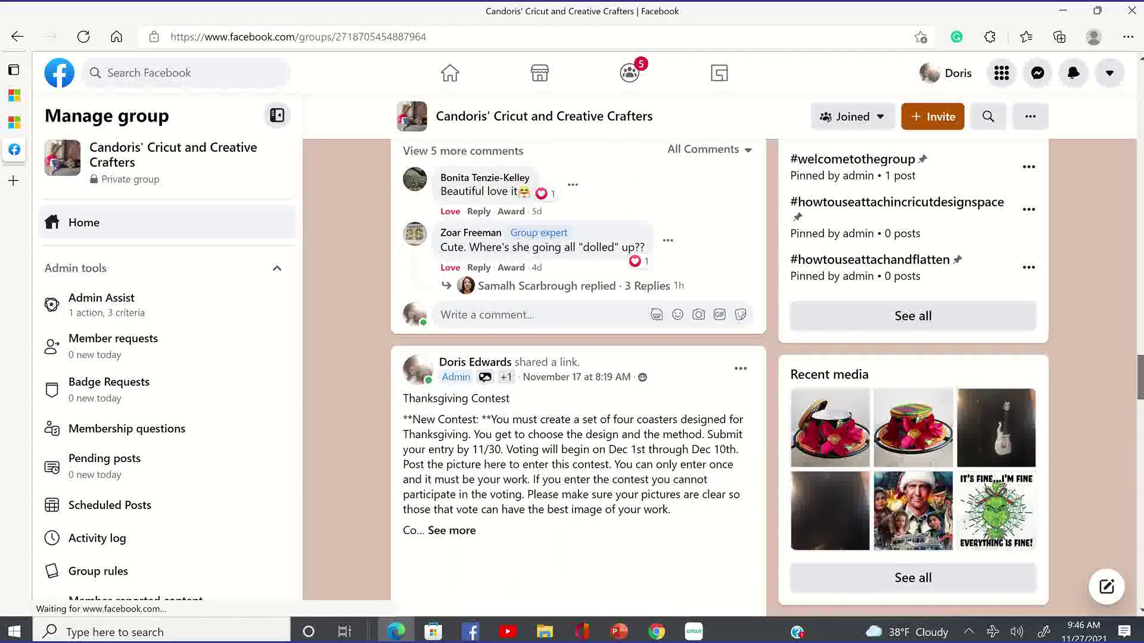
scroll(578, 357, down, 3)
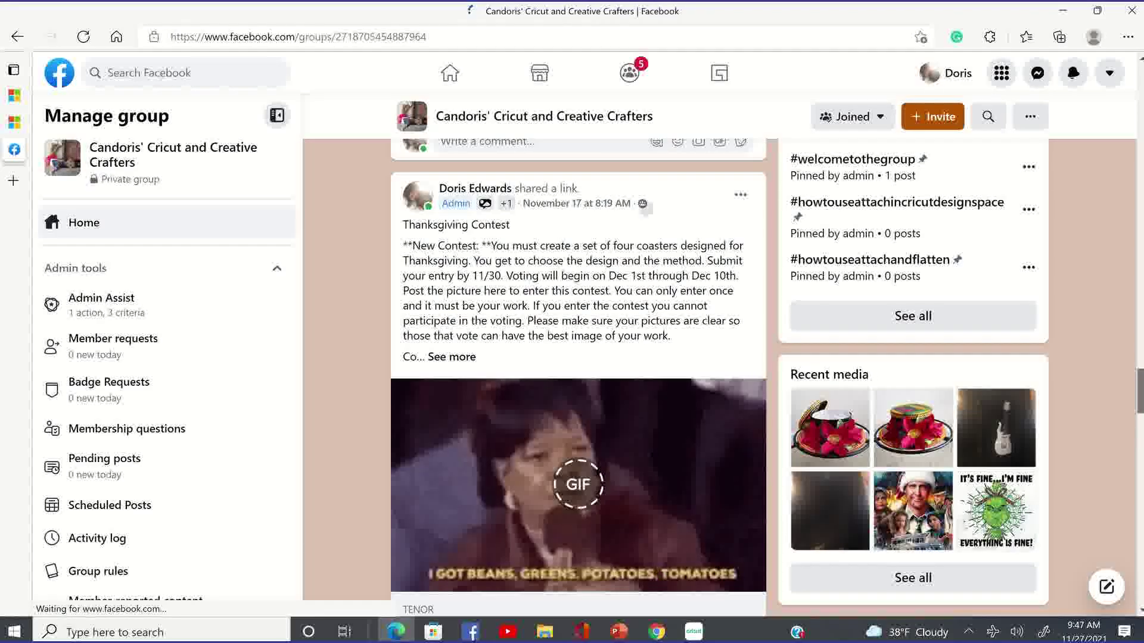
click(629, 205)
scroll(307, 364, down, 7)
scroll(636, 474, down, 8)
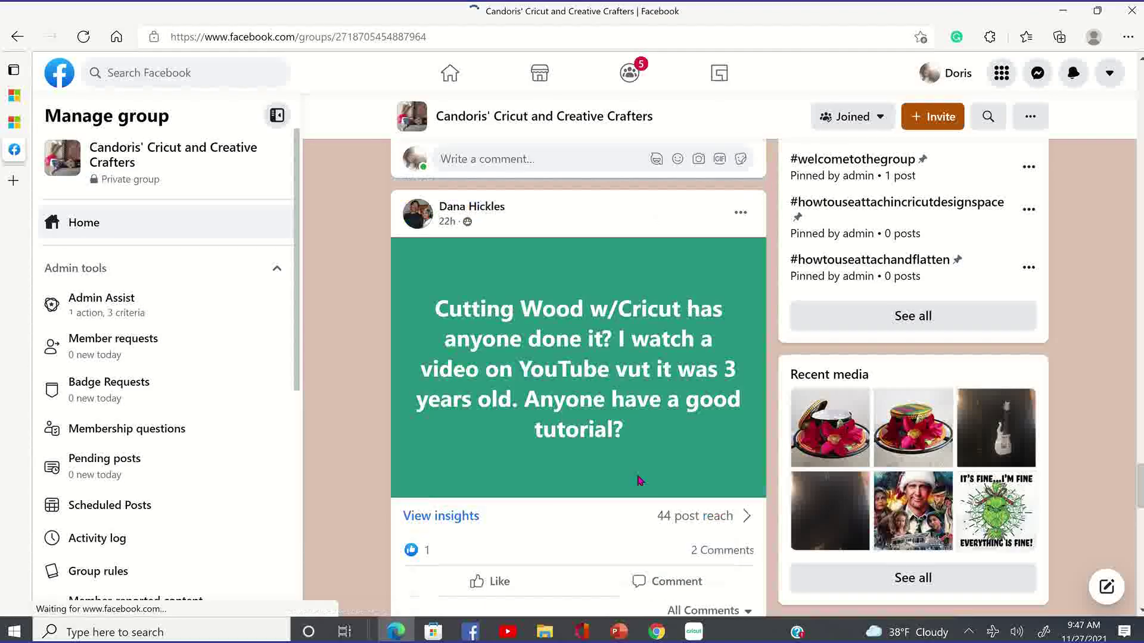
scroll(637, 491, down, 8)
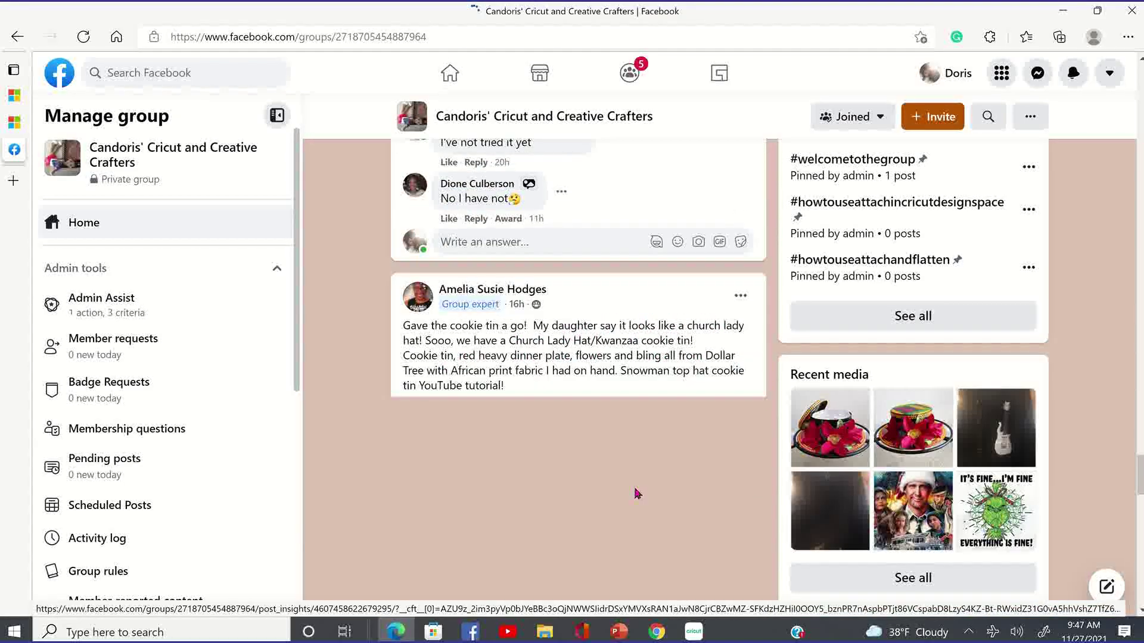
scroll(637, 494, down, 5)
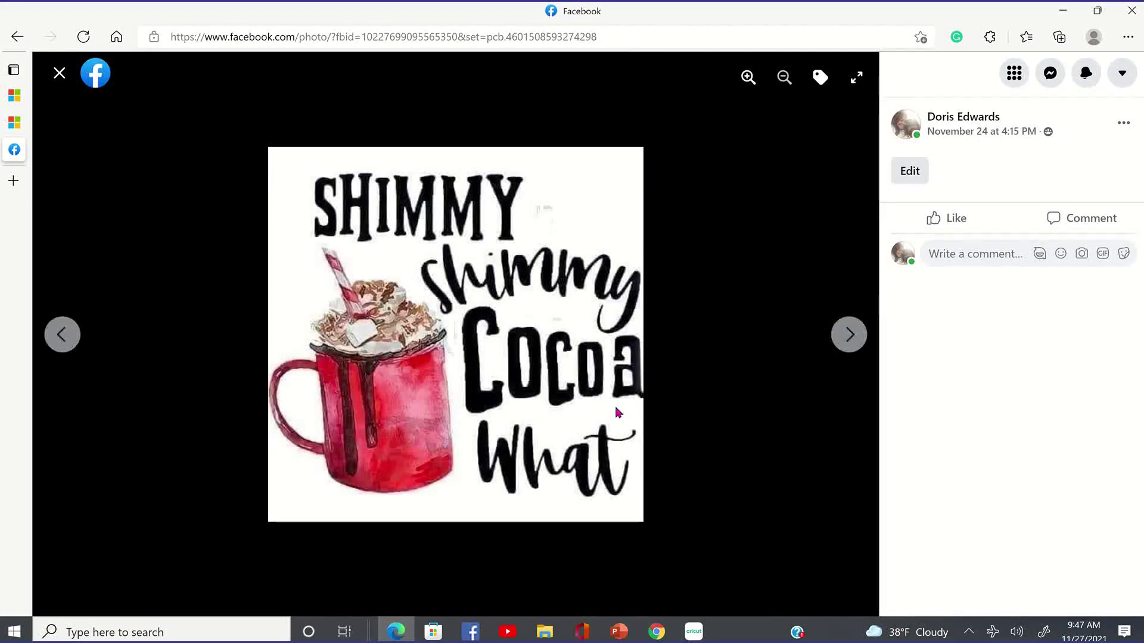
Save the opened "Shimmy Shimmy Cocoa What" photo to the Desktop as a JPEG image
right_click(528, 248)
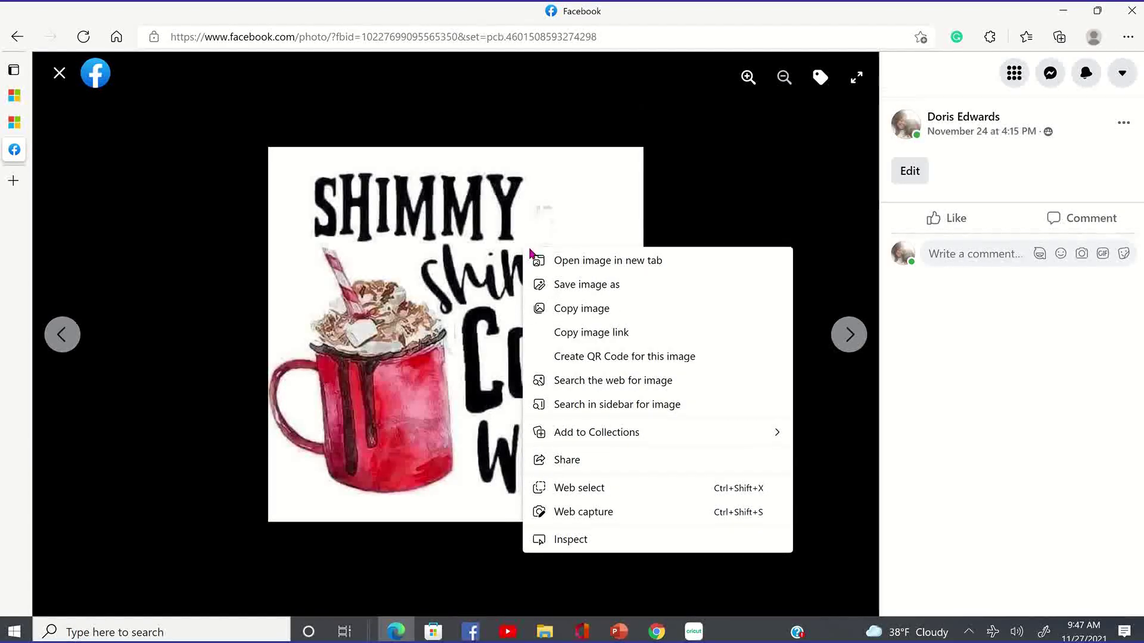
click(587, 284)
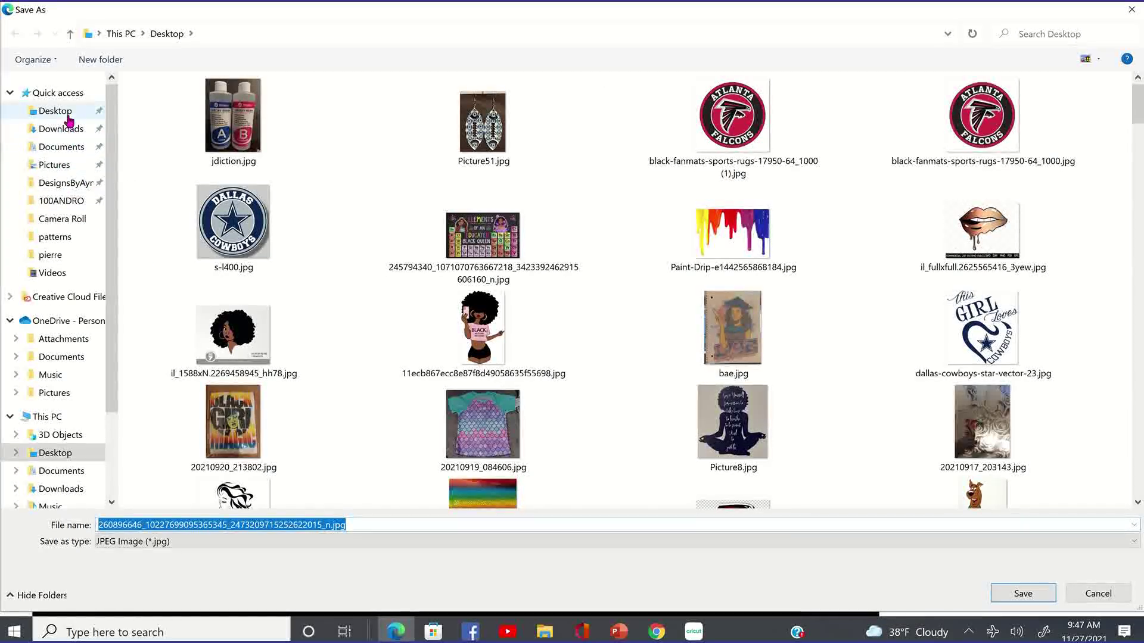
click(69, 117)
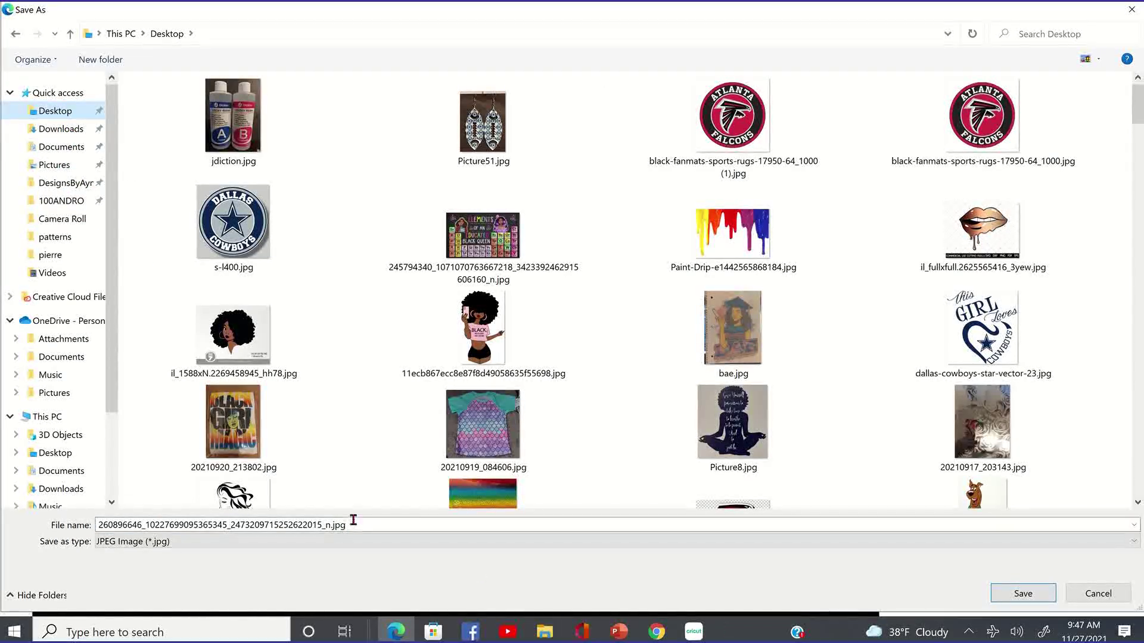
click(1023, 593)
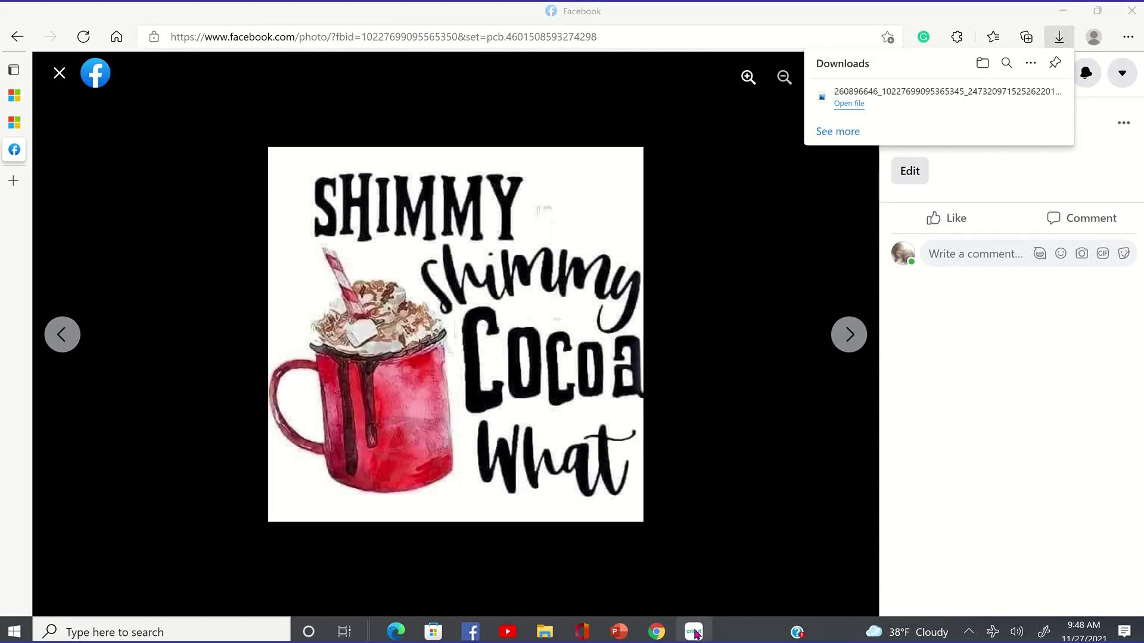
Switch to Cricut Design Space and load the saved cocoa JPG from the Desktop as a new image upload
click(693, 631)
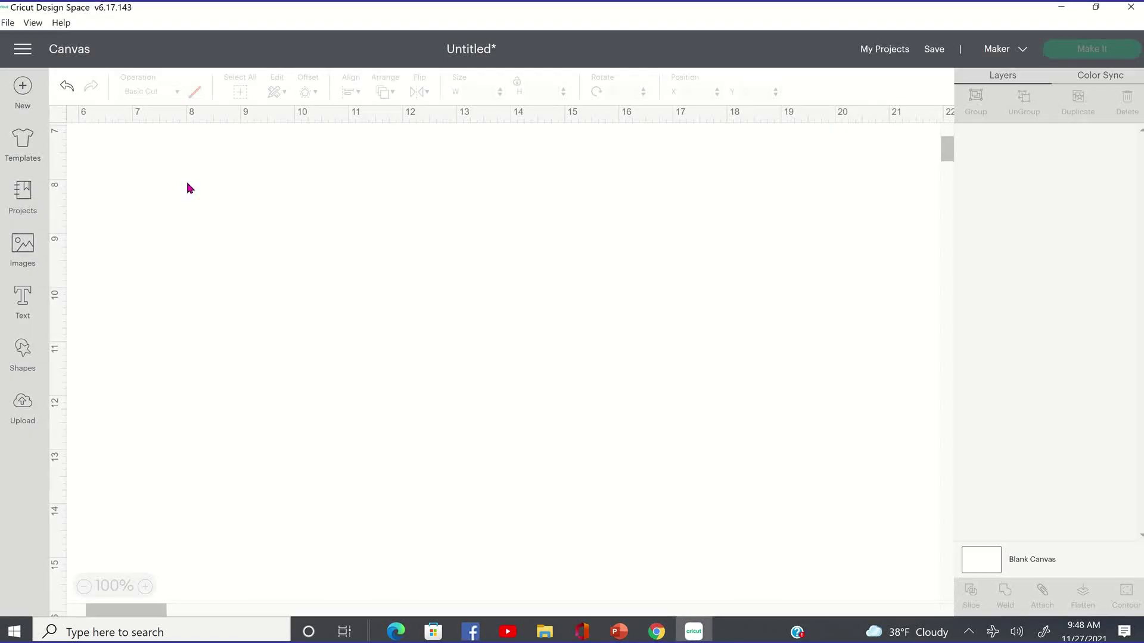
click(23, 417)
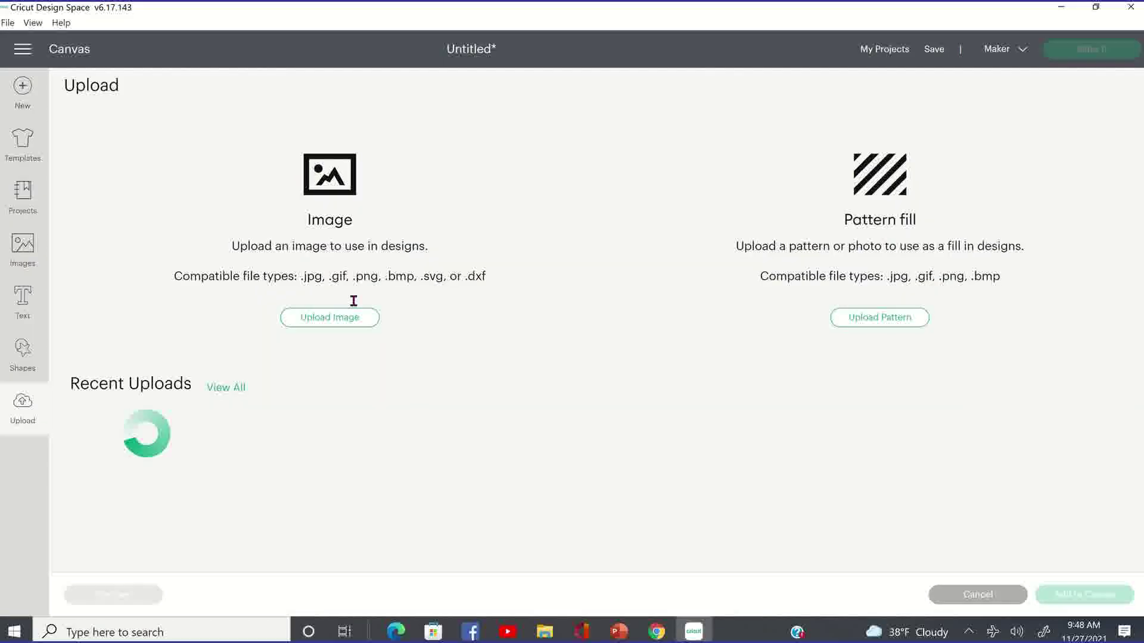
click(358, 320)
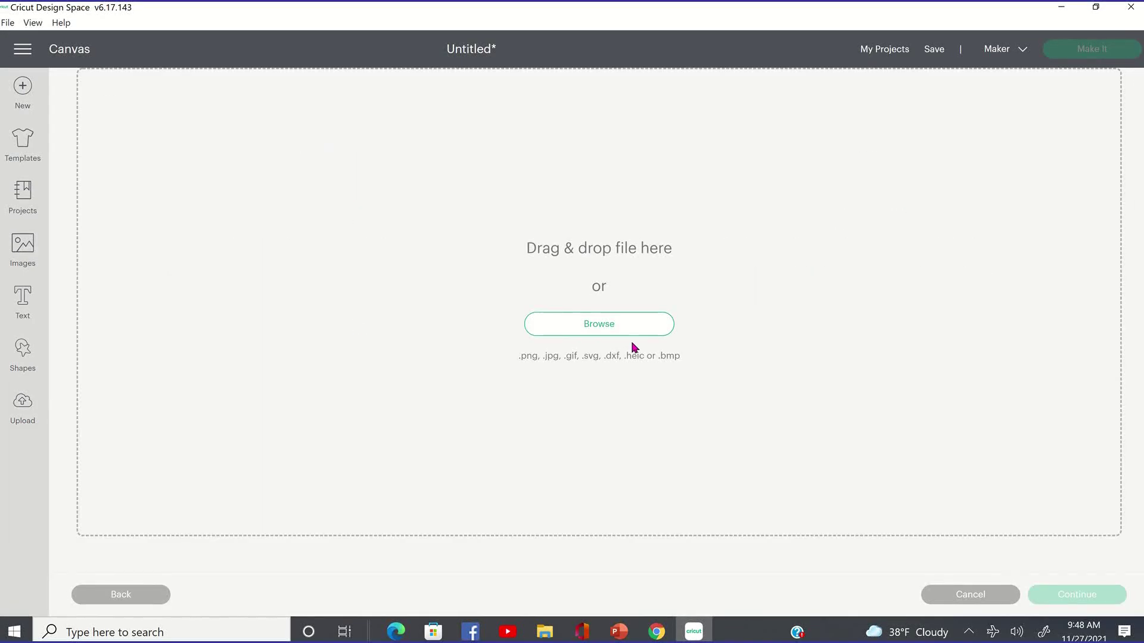
click(619, 328)
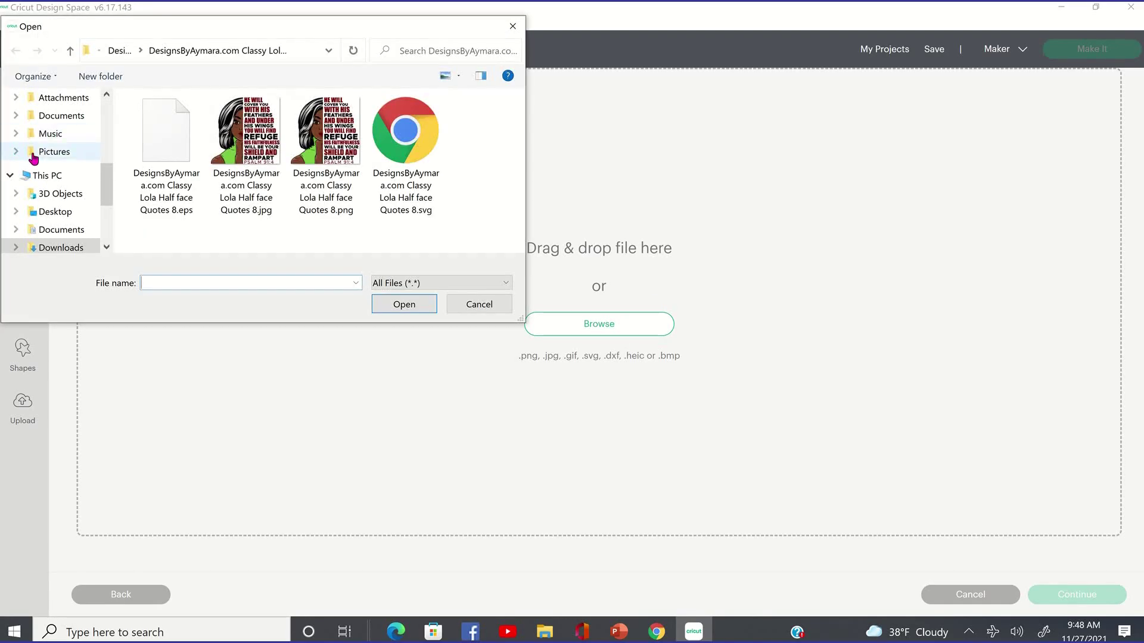
click(65, 215)
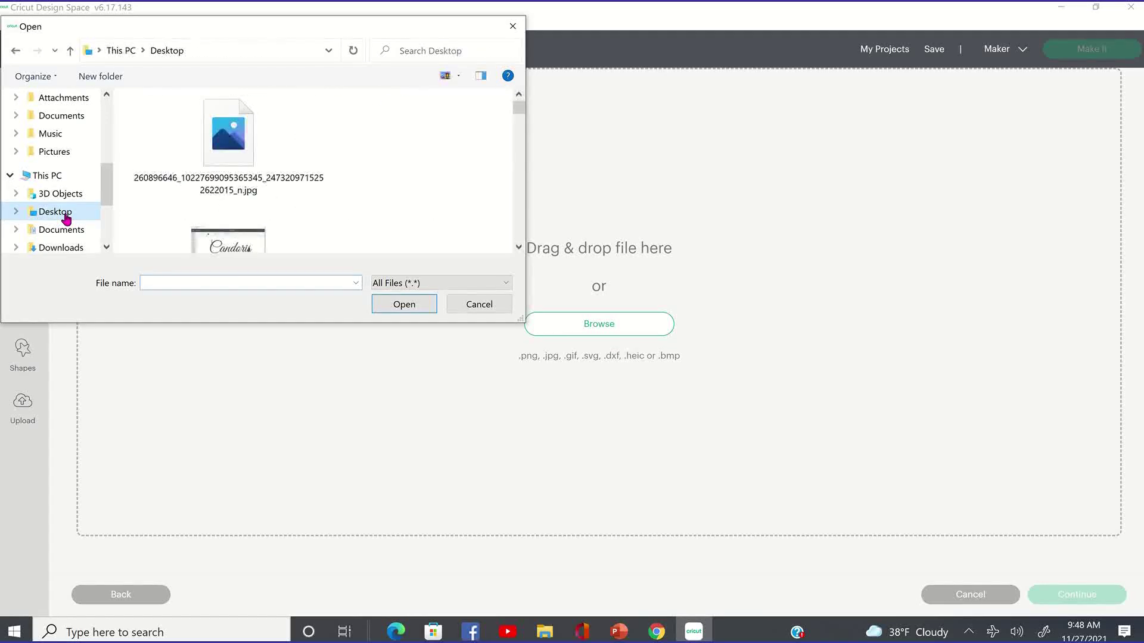
click(228, 140)
click(417, 307)
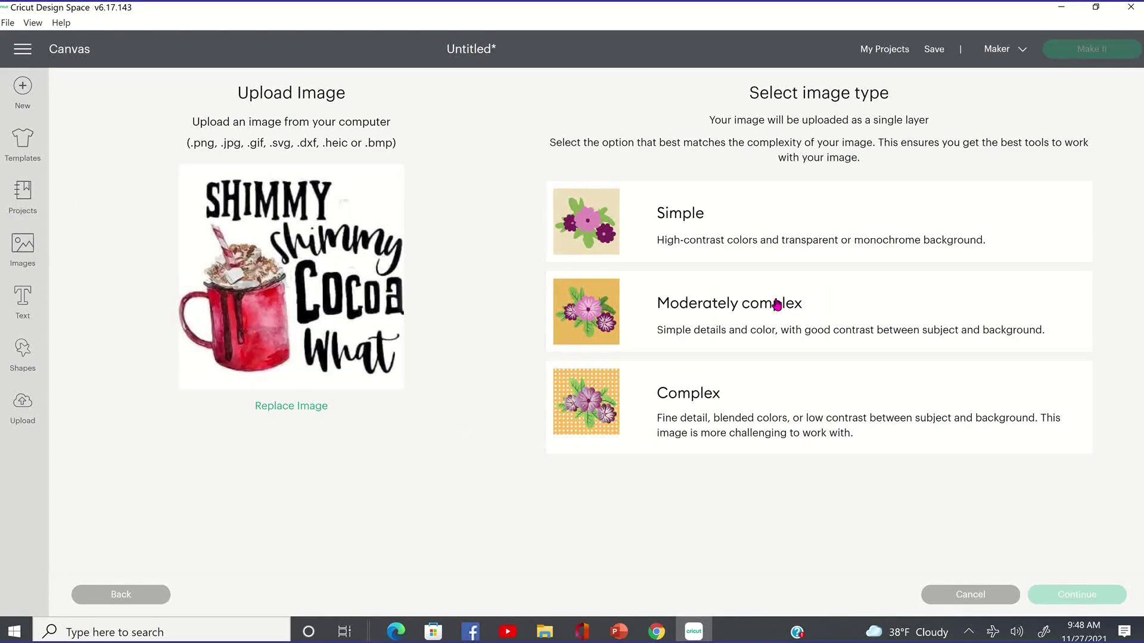
Treat the image as Complex and remove the white background around the design and inside the mug handle
click(653, 403)
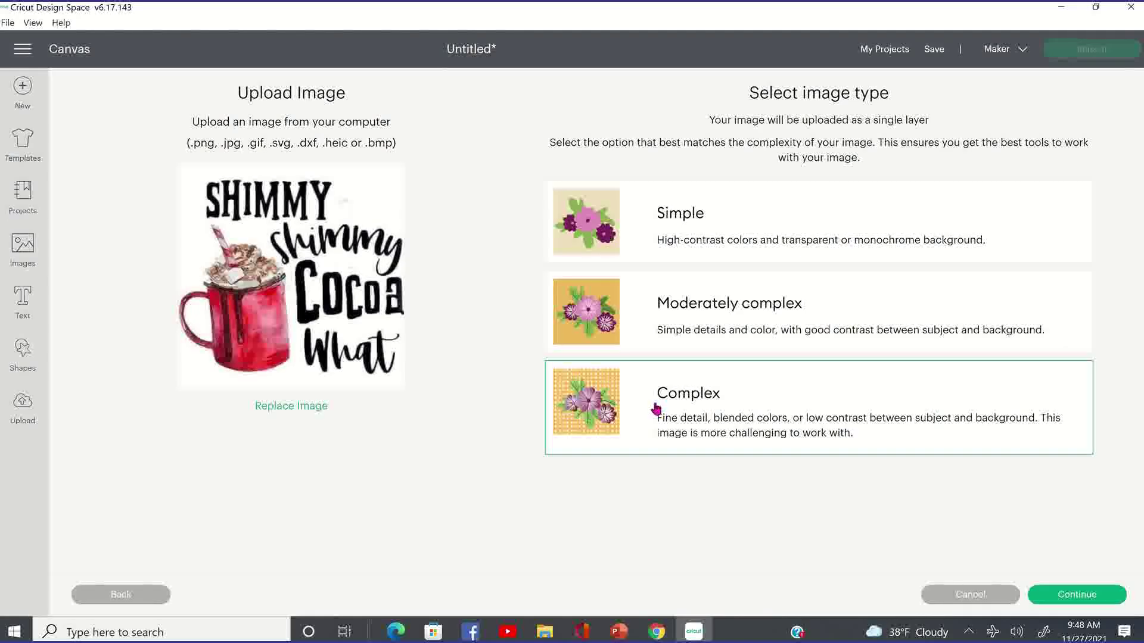
click(1093, 596)
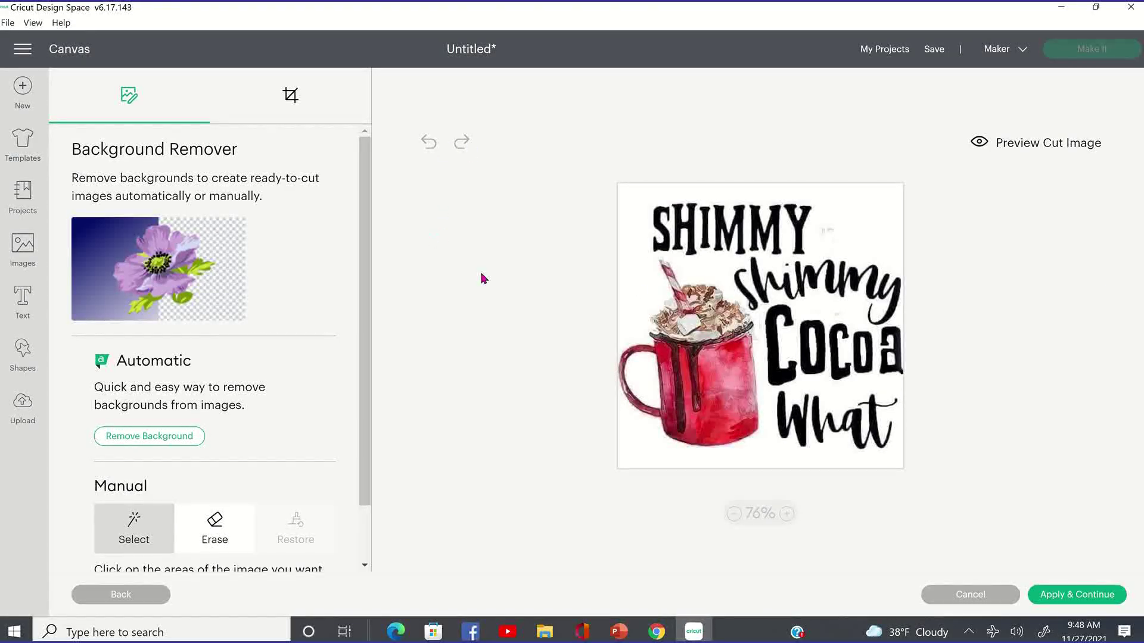
click(856, 207)
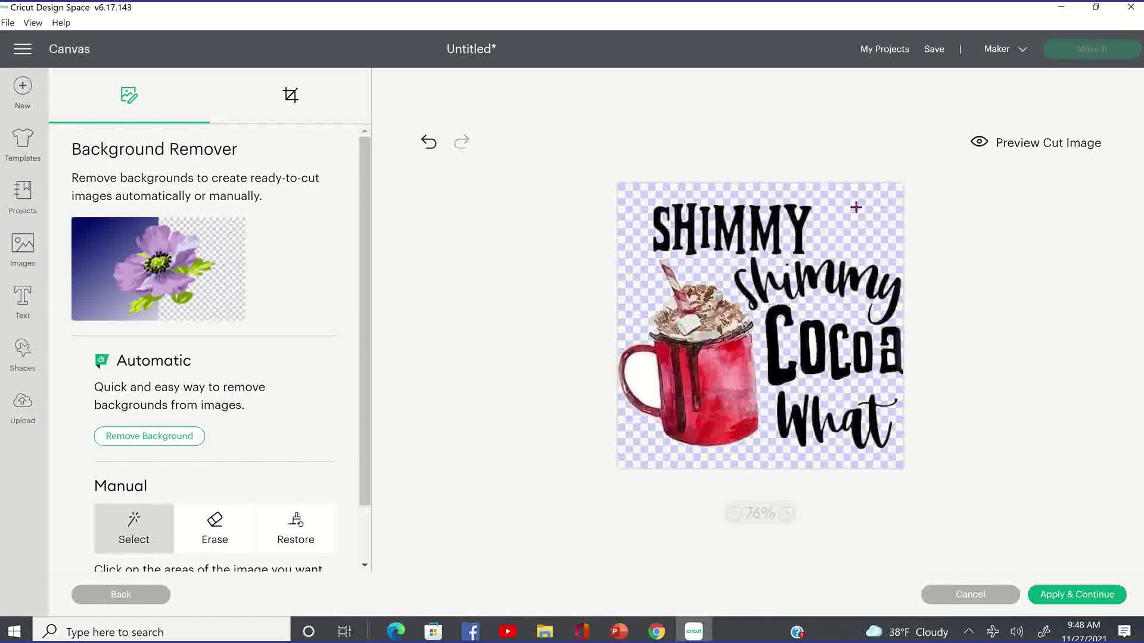
click(651, 369)
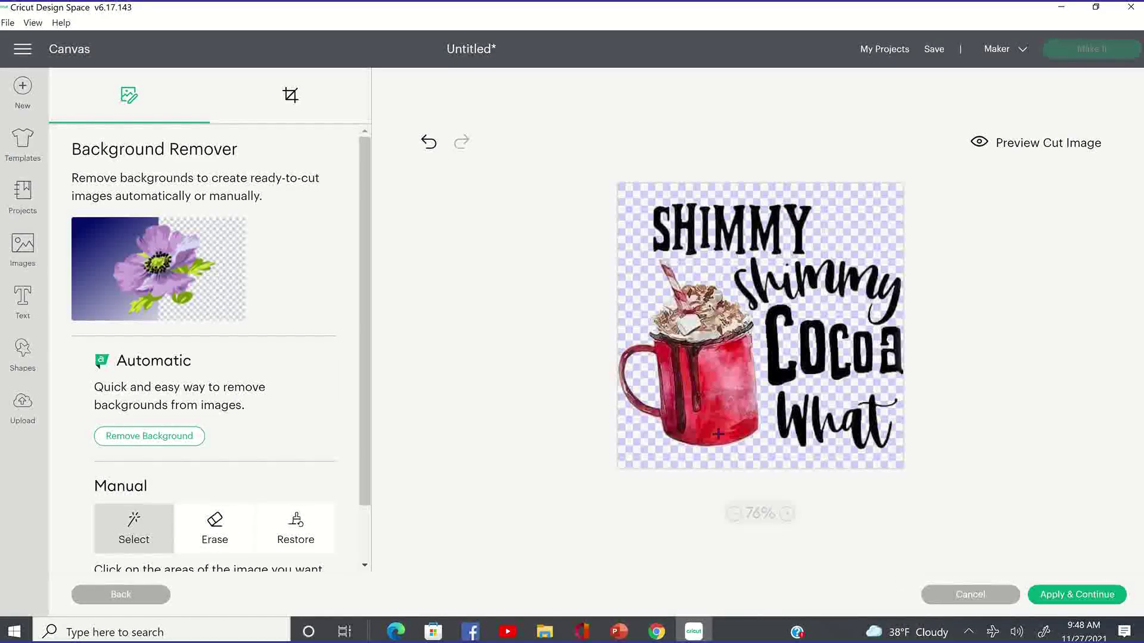
click(1080, 596)
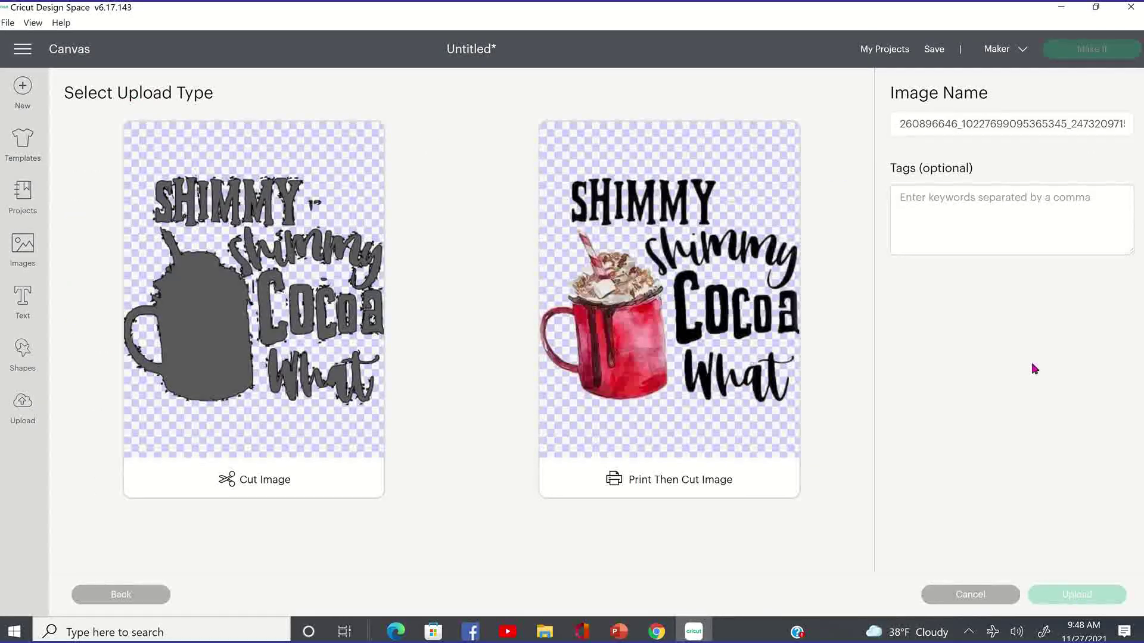
Upload the cocoa design as a Print Then Cut image and add it to the canvas
click(589, 350)
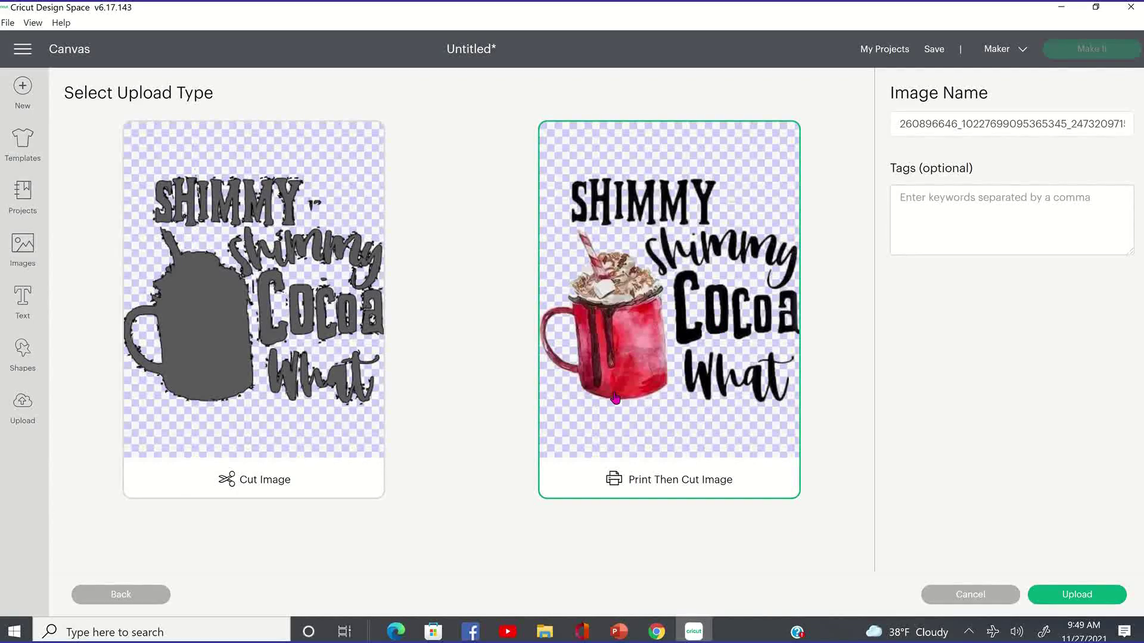
click(1081, 594)
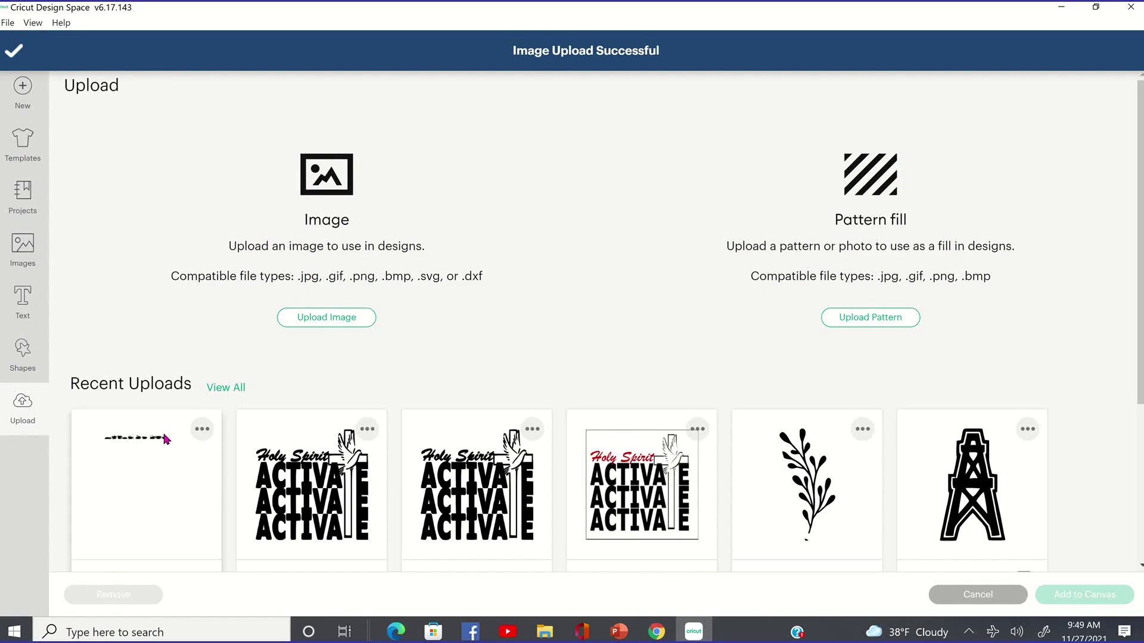
click(146, 493)
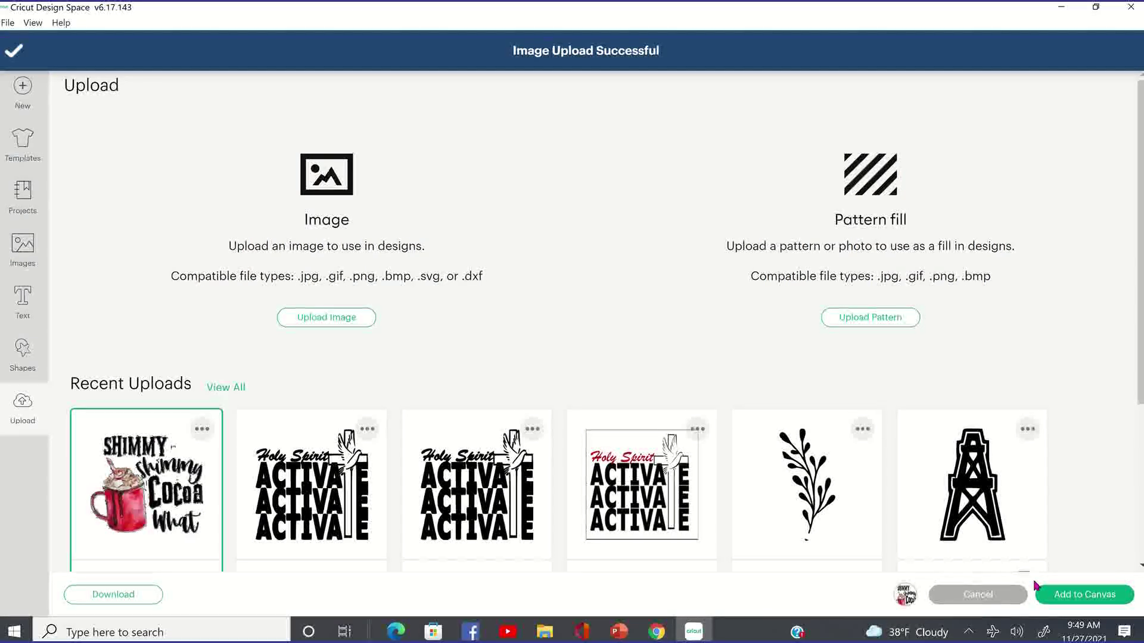
click(1073, 597)
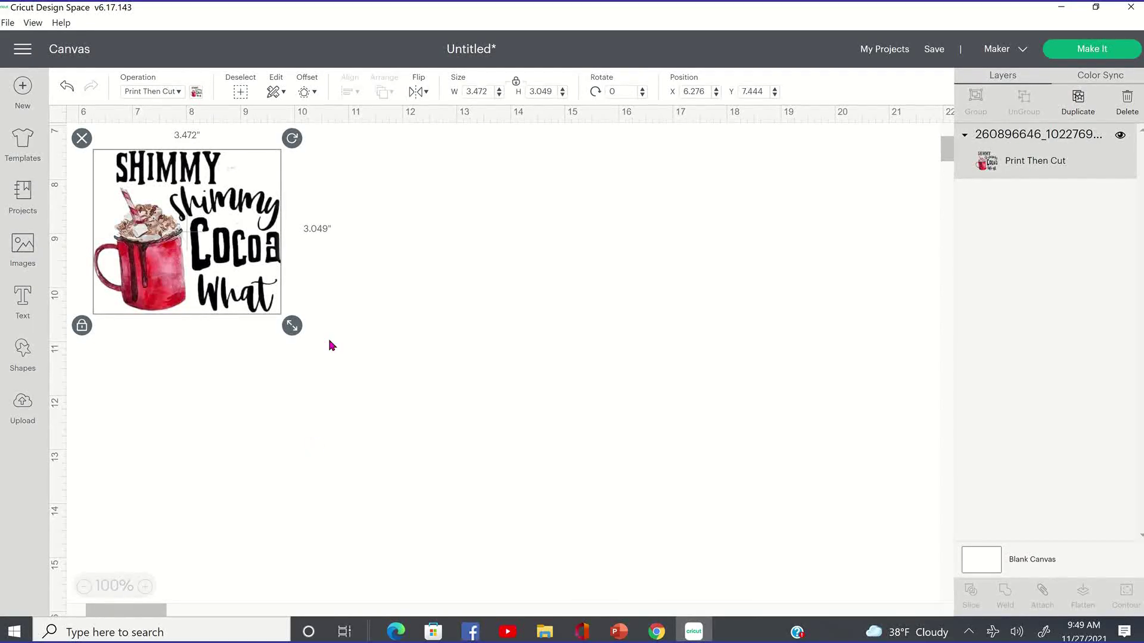
Enlarge the cocoa image to about 8.64 × 7.59 in, view its layer warning, and shrink it to about 6.85 × 6.02 in
drag(339, 379, 621, 551)
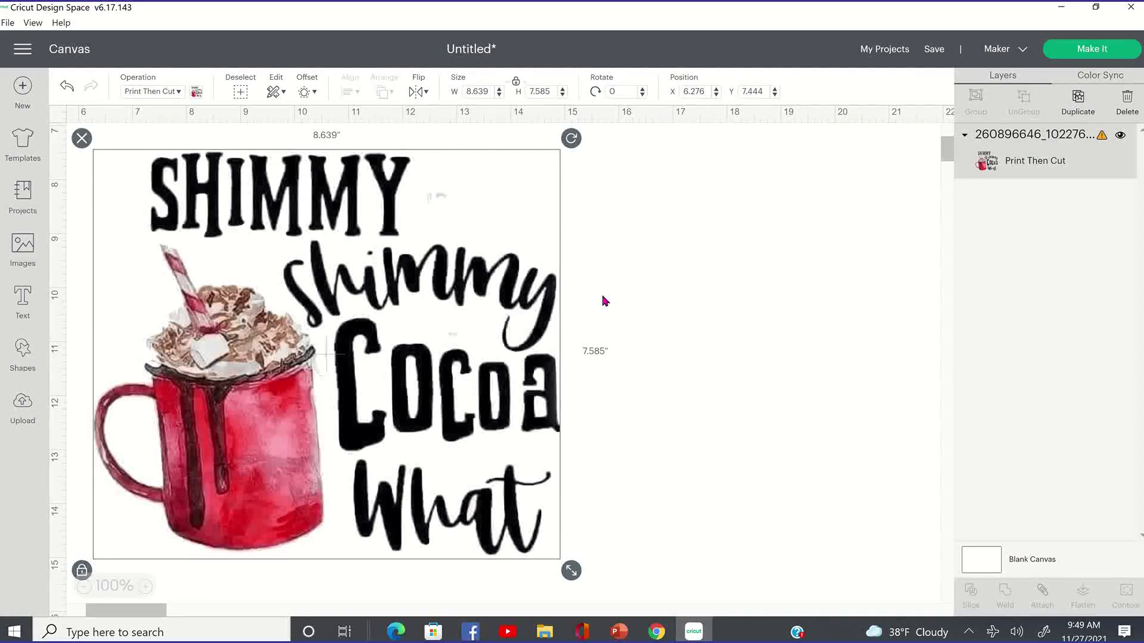
click(1102, 137)
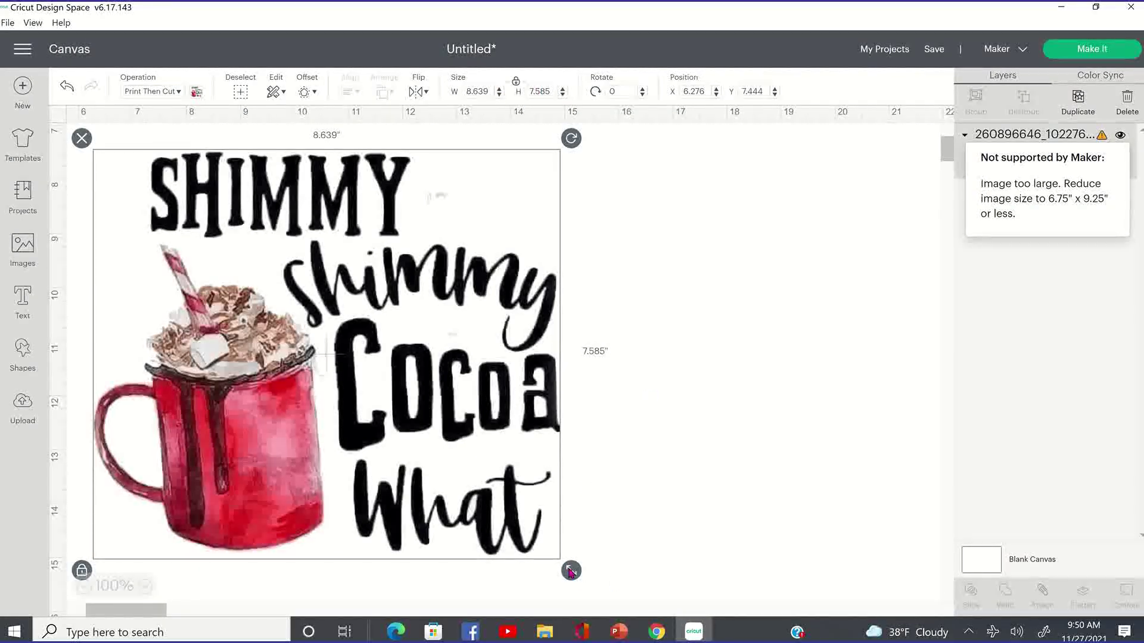
drag(582, 579, 455, 492)
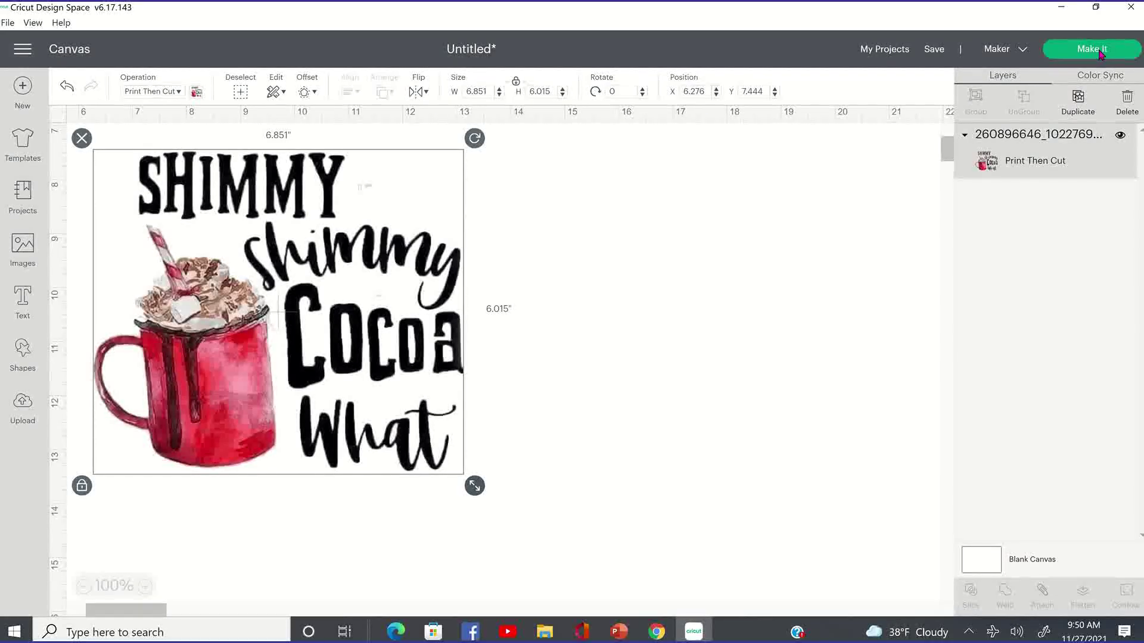
Try to proceed to making the project with the cocoa image enlarged to about 10.71 × 9.41 in
click(1099, 53)
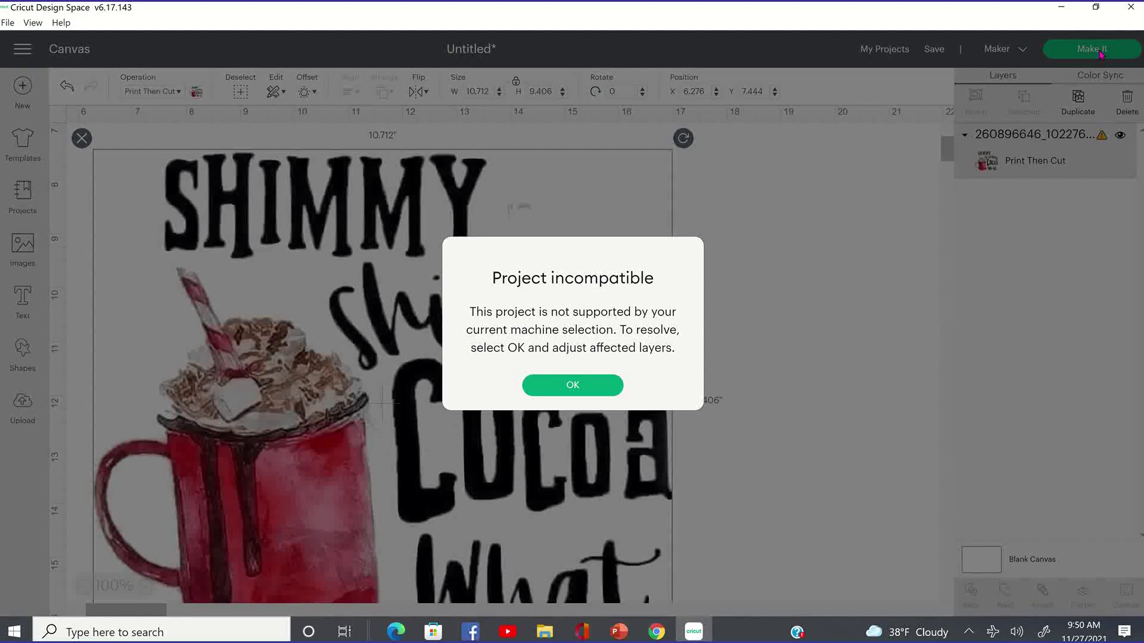
click(566, 384)
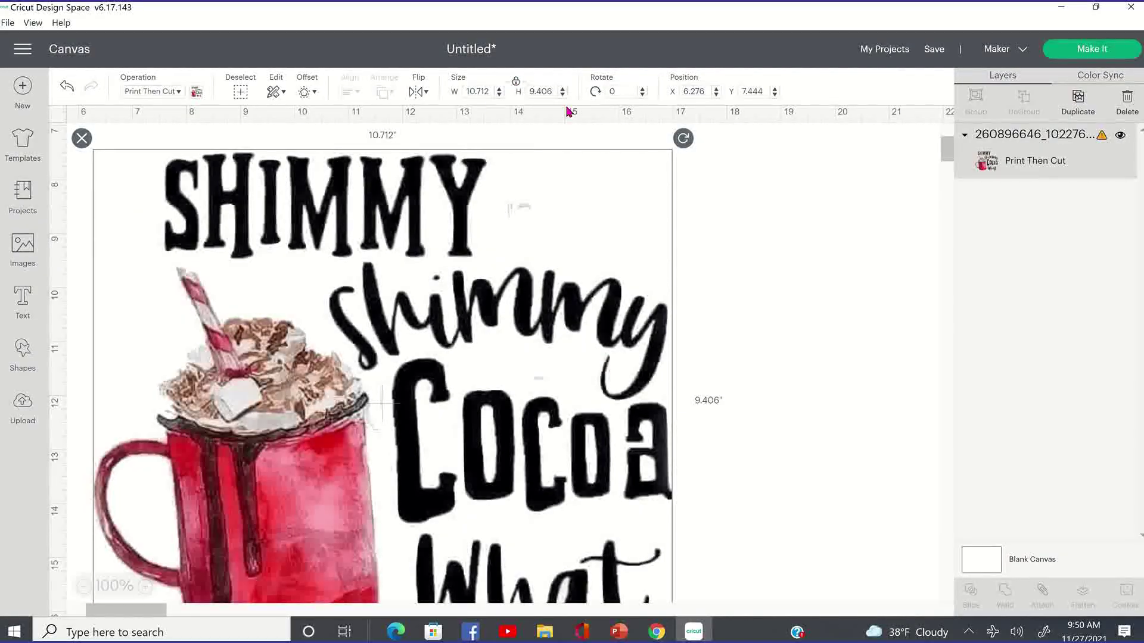
Set the cocoa image's size to 6 in wide by 9 in high
click(467, 91)
text(6)
key(Tab)
text(9)
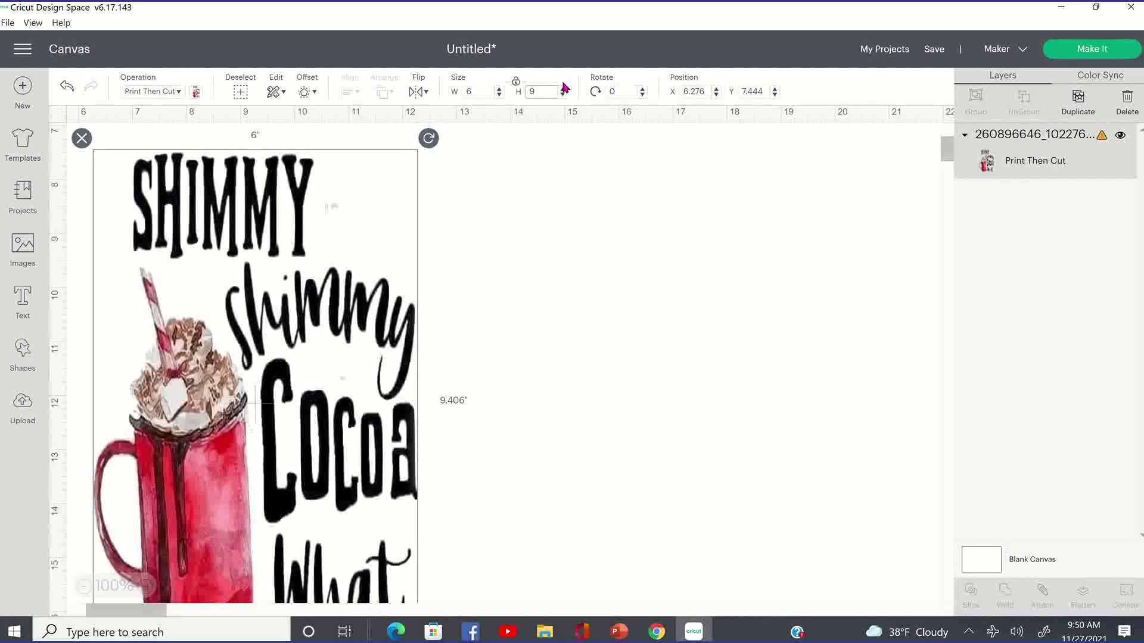
key(Tab)
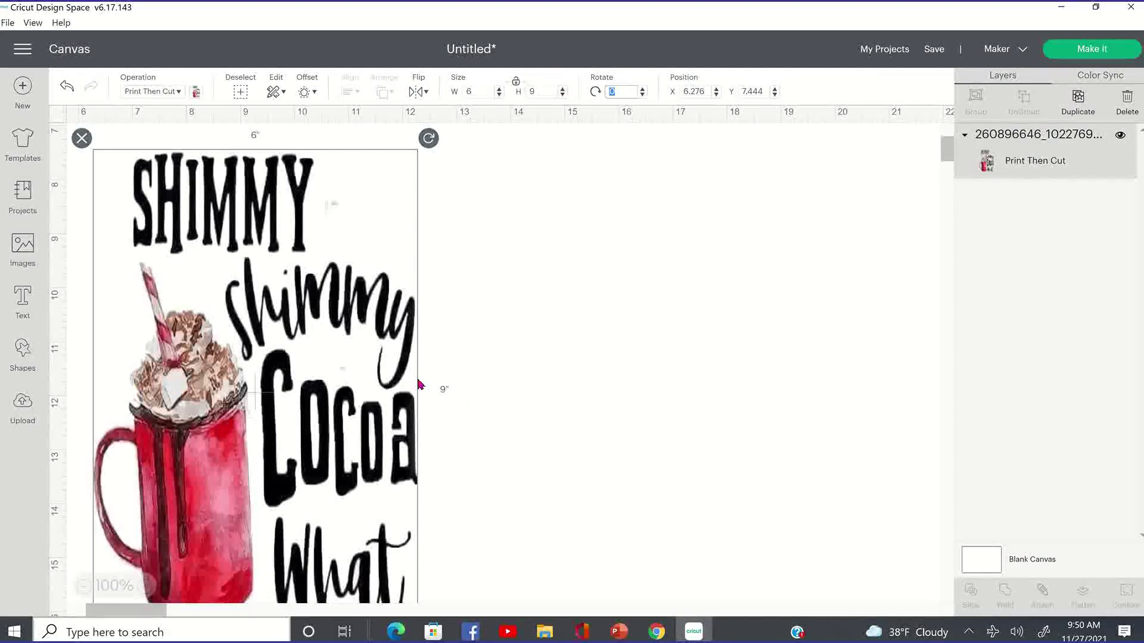
click(587, 498)
click(292, 431)
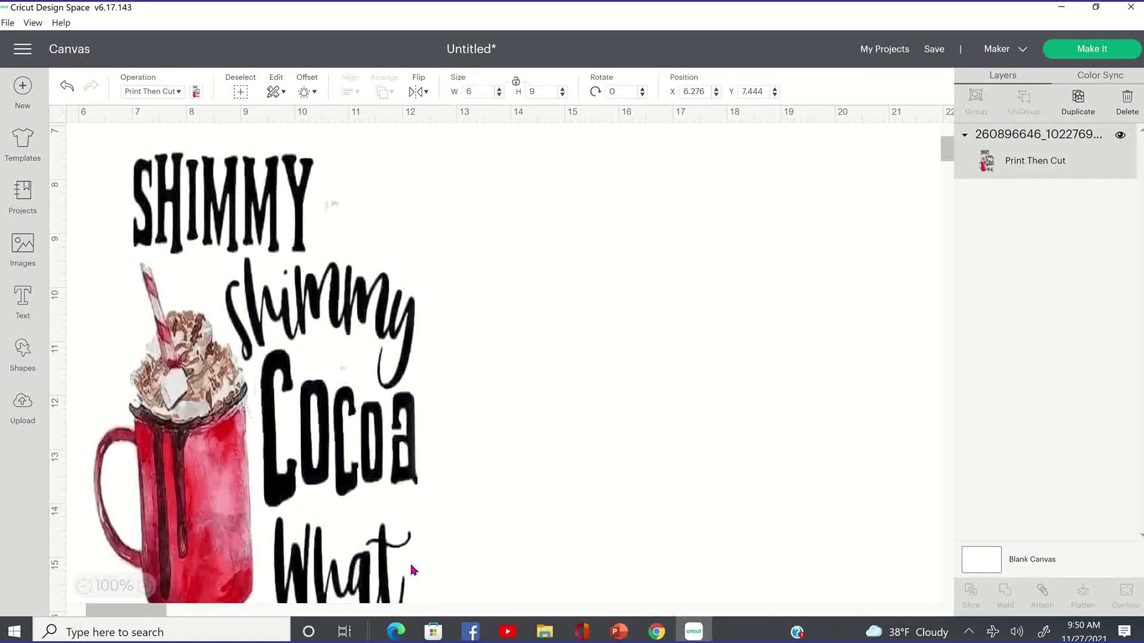
Resize the cocoa image to about 5.58 × 6.5 in and reposition it at about X 8.92, Y 7.61
scroll(409, 562, down, 5)
drag(432, 276, 407, 140)
scroll(437, 280, up, 6)
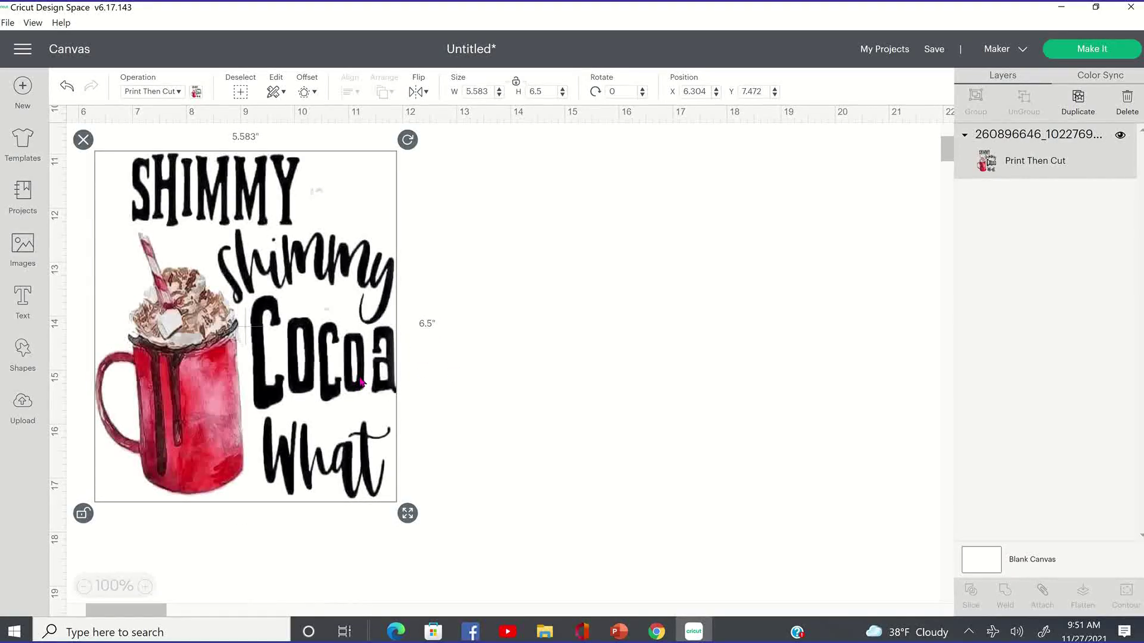
drag(389, 382, 502, 388)
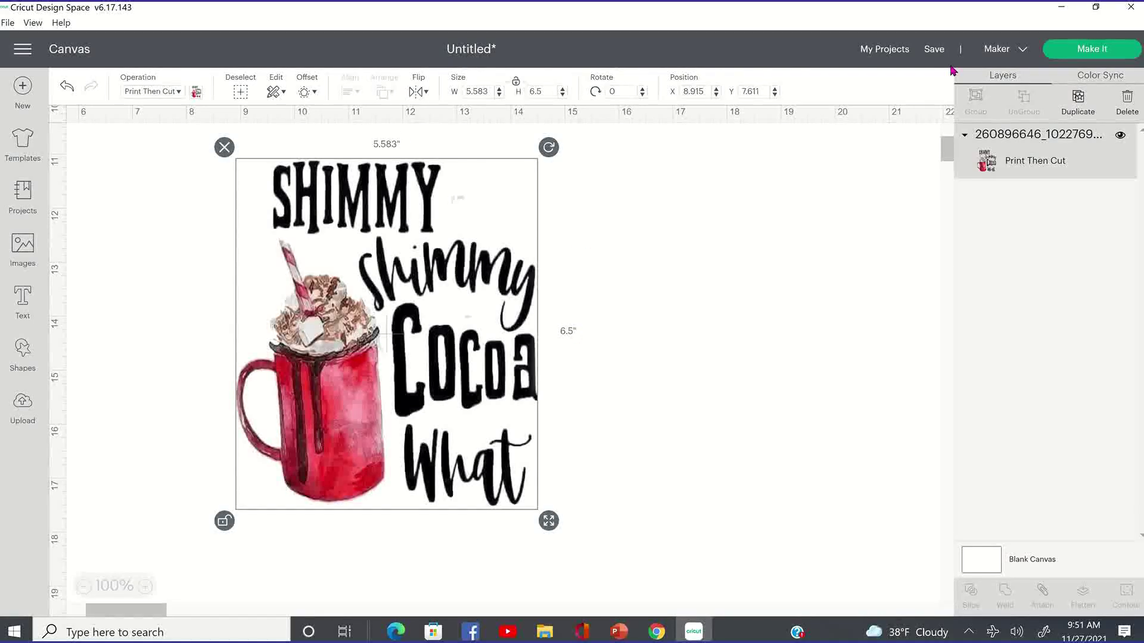
Proceed to the mat preview for the cocoa image and switch Mirror on and back off
click(1118, 52)
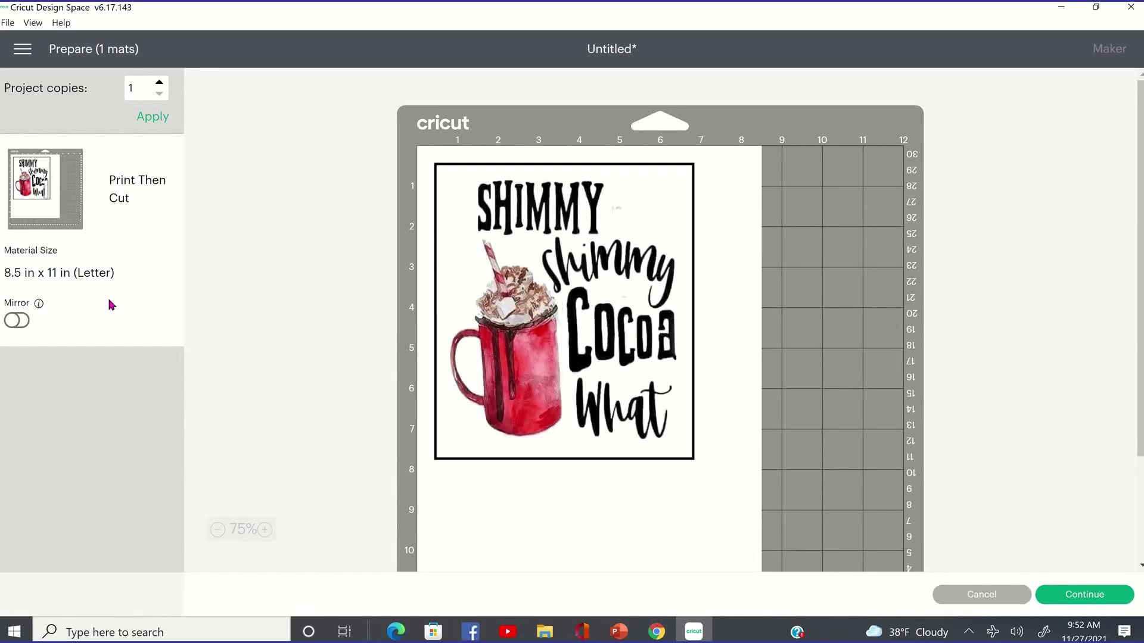
click(24, 322)
click(16, 323)
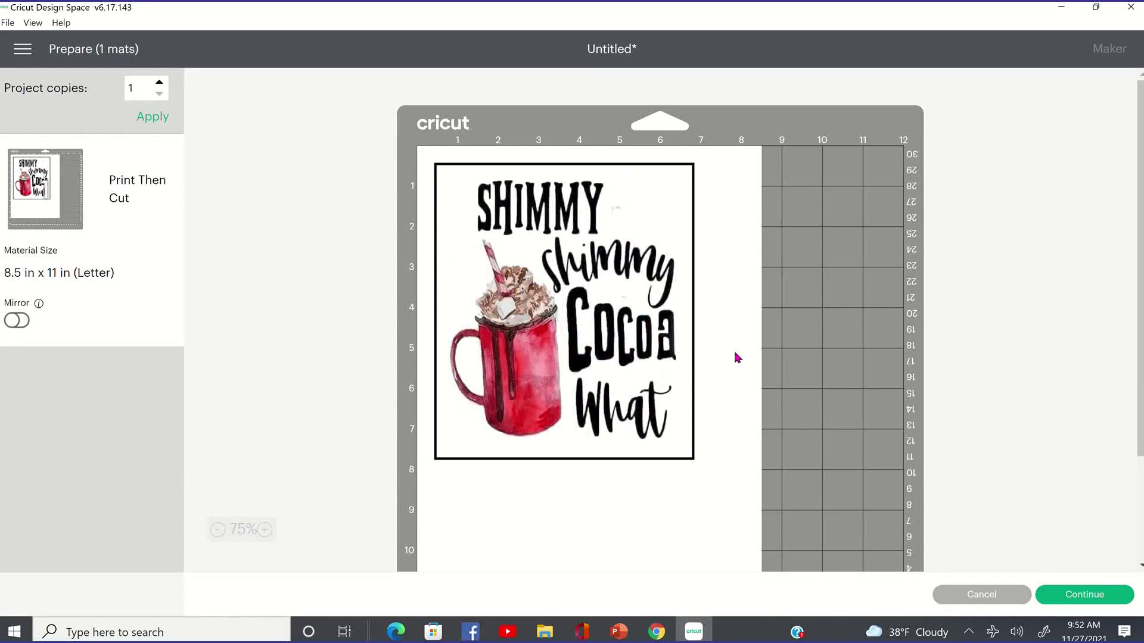
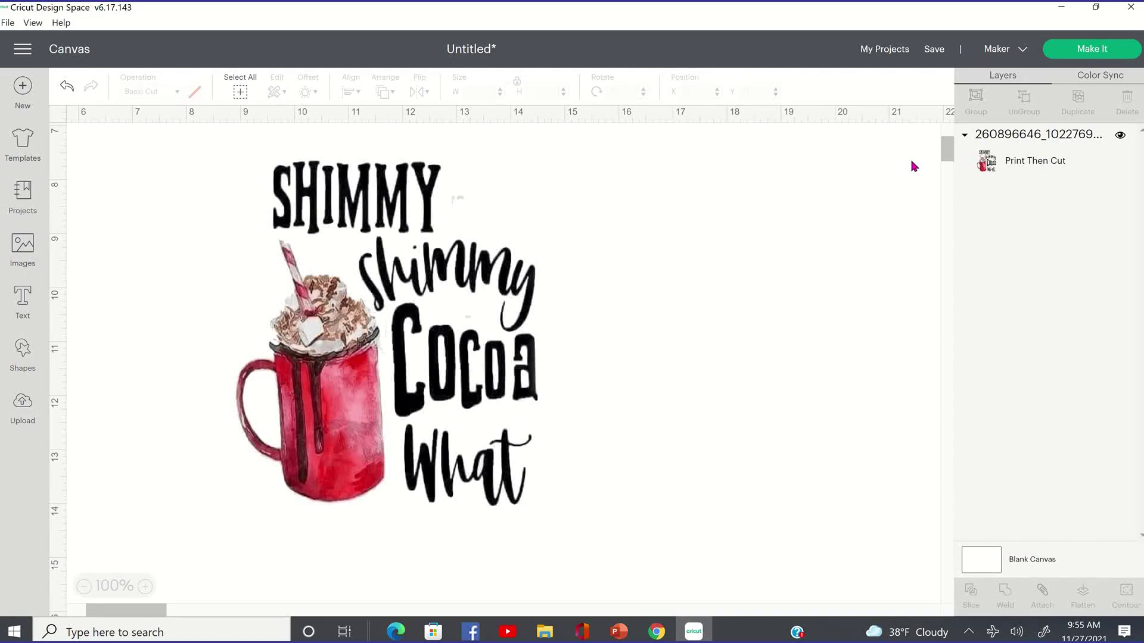
Change the cocoa image's operation from Print Then Cut to Basic Cut and set its material color to black
click(421, 369)
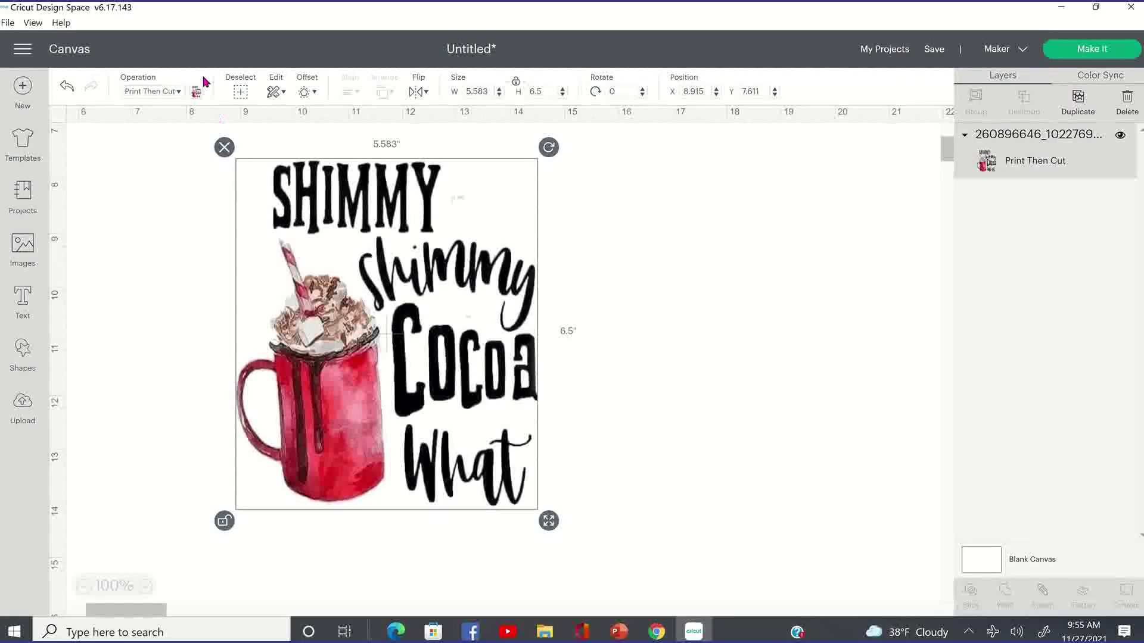
click(195, 93)
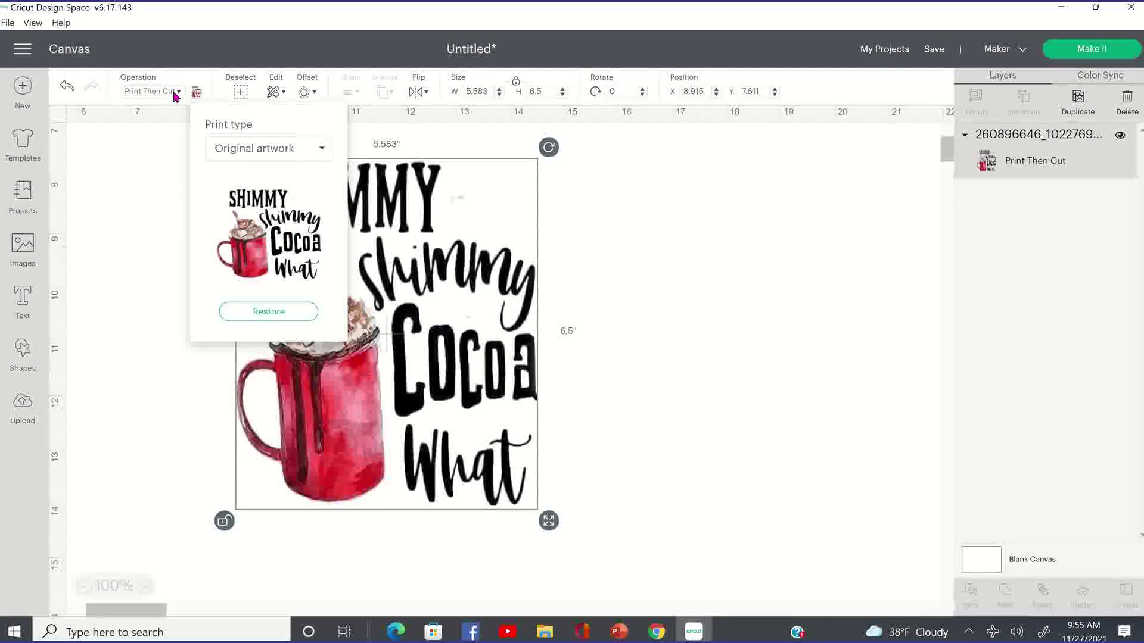
click(175, 92)
click(157, 135)
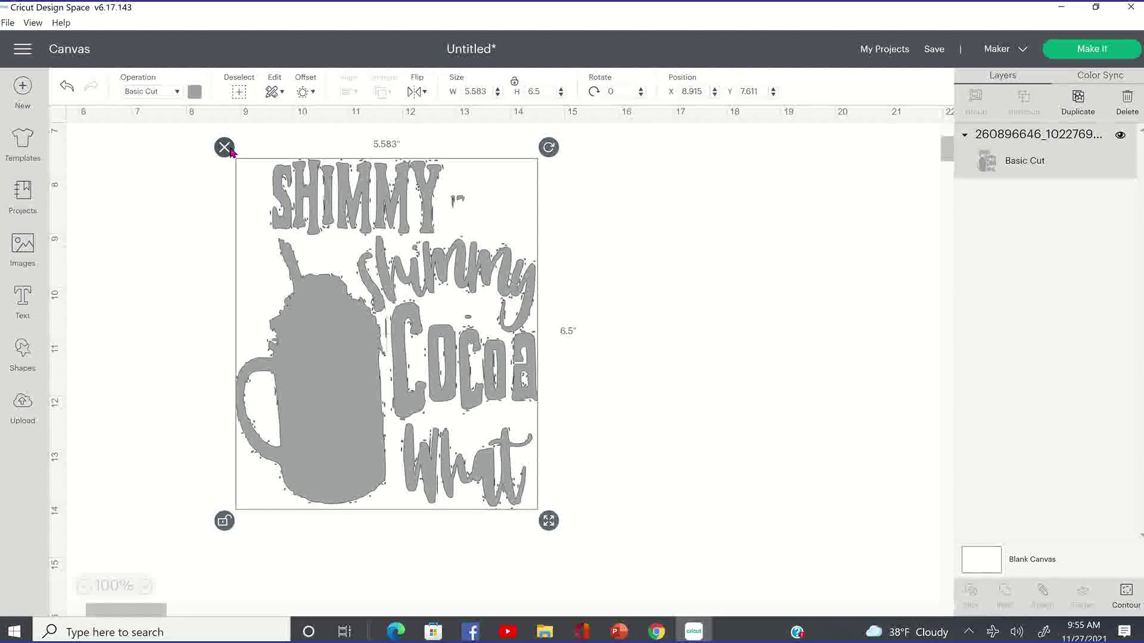
click(194, 92)
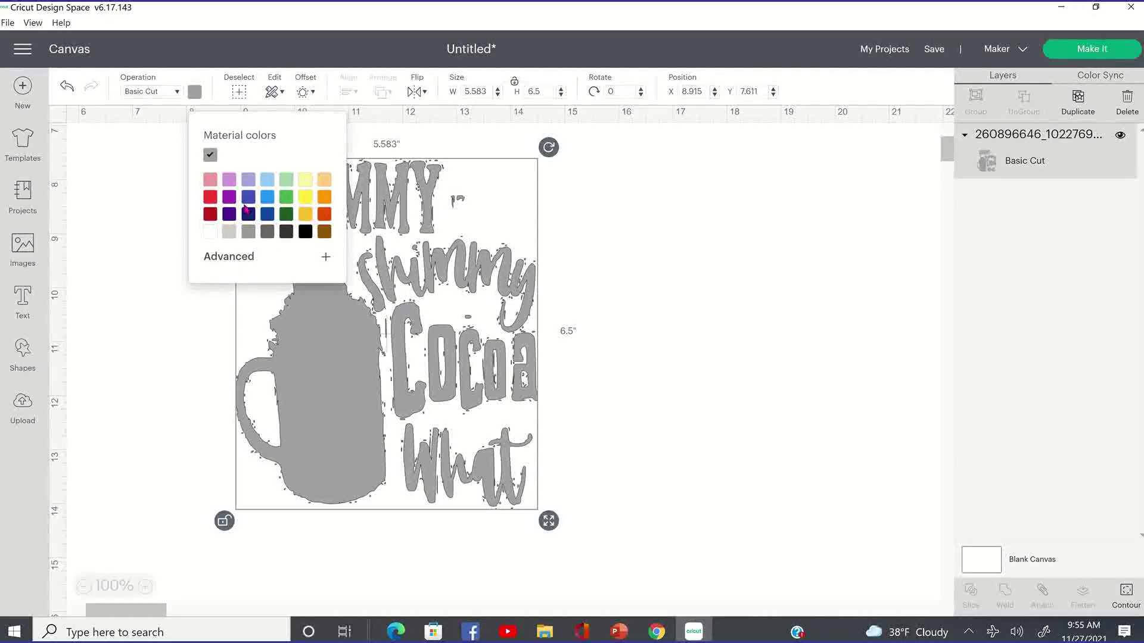
click(306, 233)
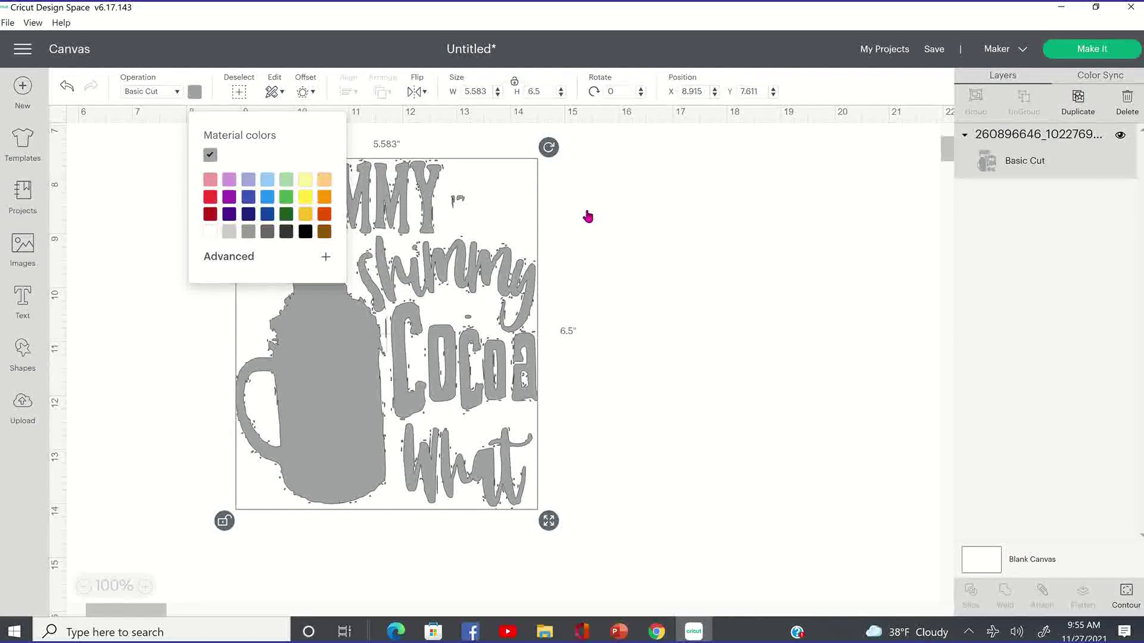
click(649, 326)
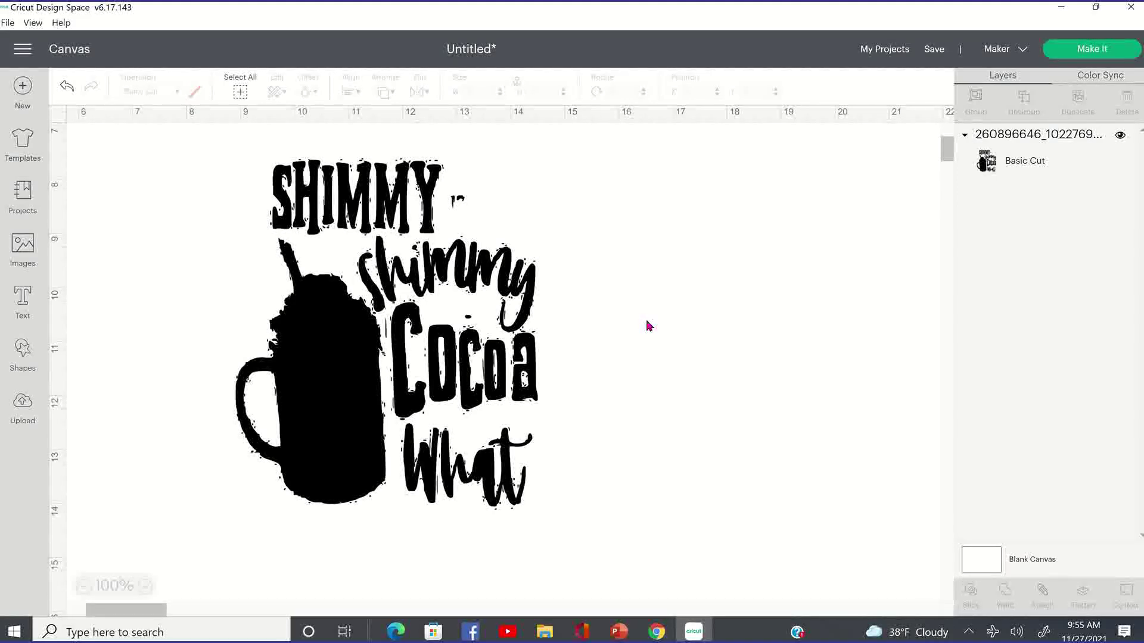
Delete the cocoa image and add the light-blue snowflake from the image library to the canvas
click(517, 349)
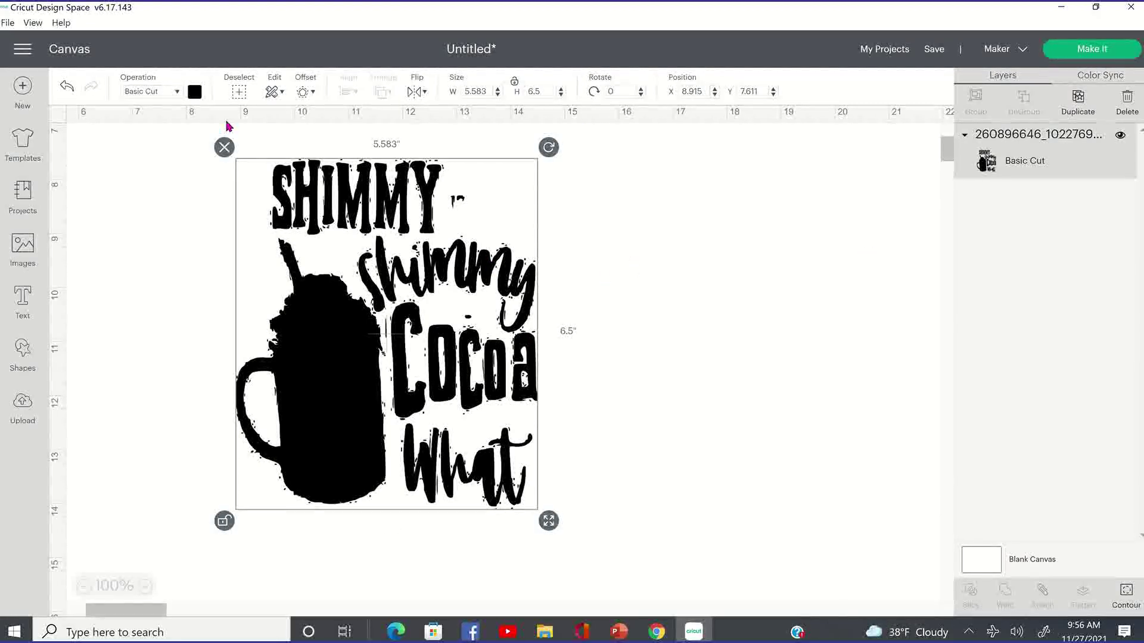
click(224, 147)
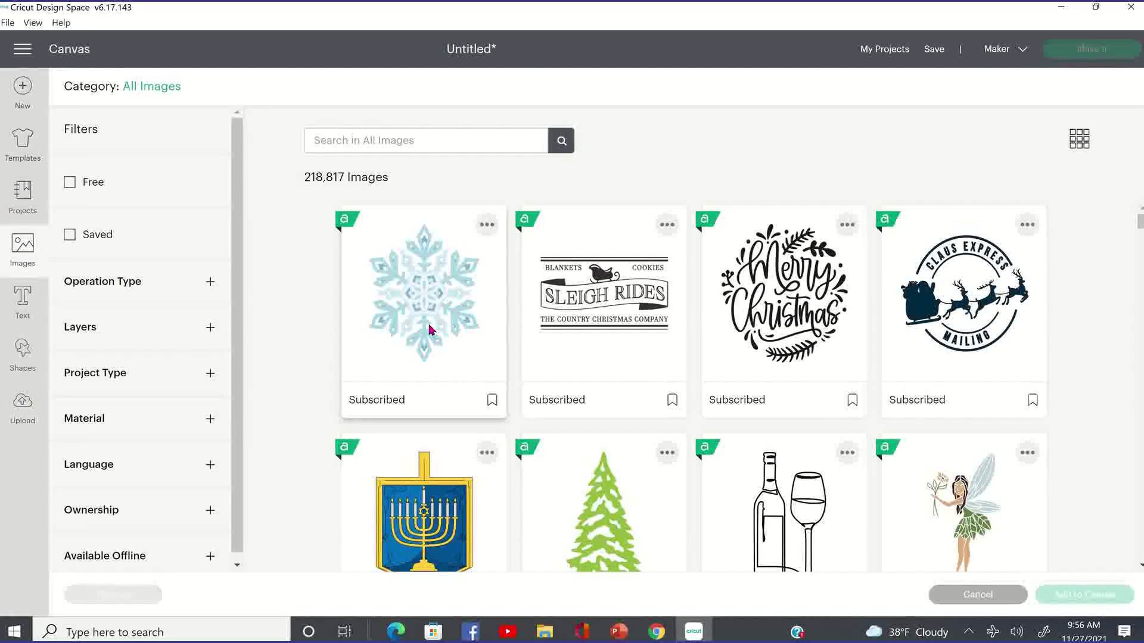
click(411, 321)
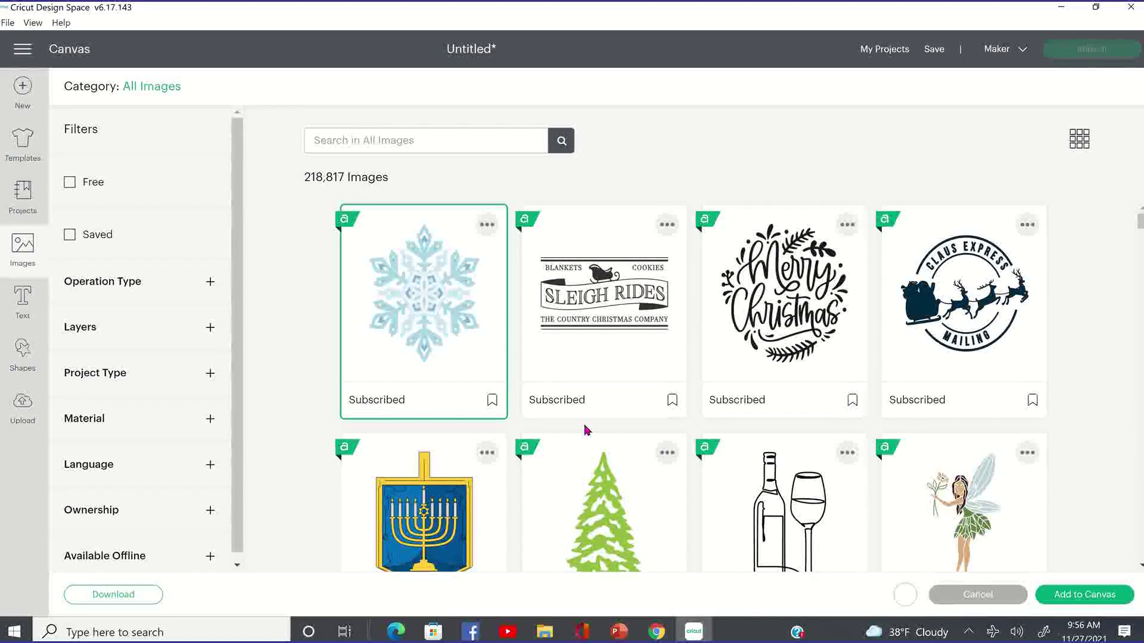
click(1112, 607)
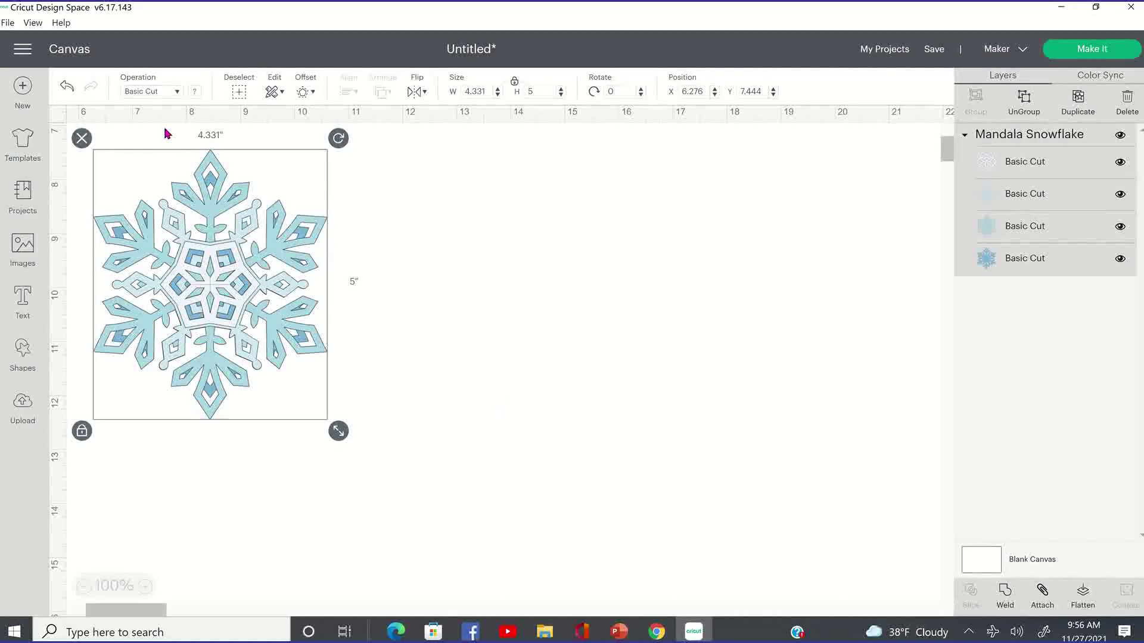
Duplicate the Mandala Snowflake and place the copy beside the original at about X 11.79, Y 7.53
click(178, 91)
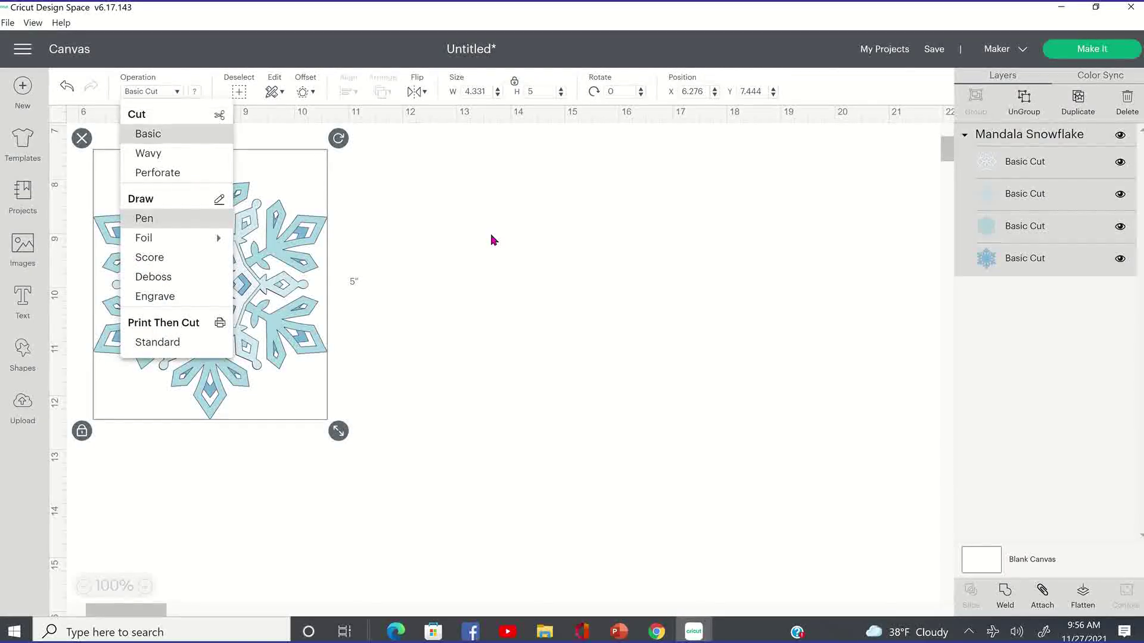
click(284, 238)
right_click(281, 246)
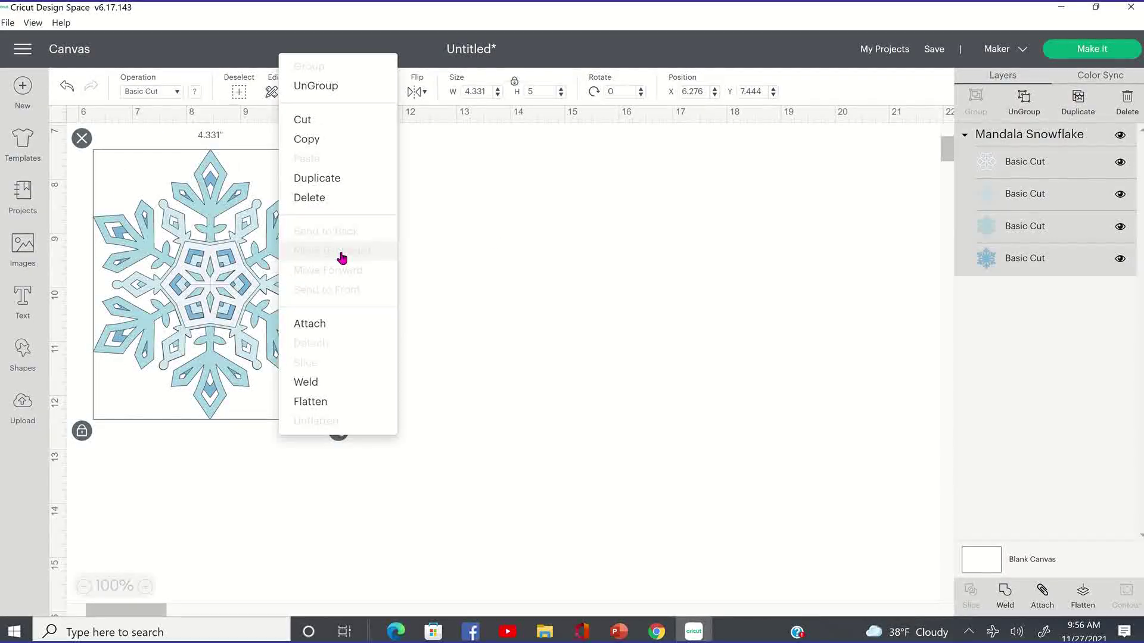
click(351, 181)
drag(311, 282, 595, 274)
Set both snowflakes to Print Then Cut and flatten the duplicated one
click(268, 239)
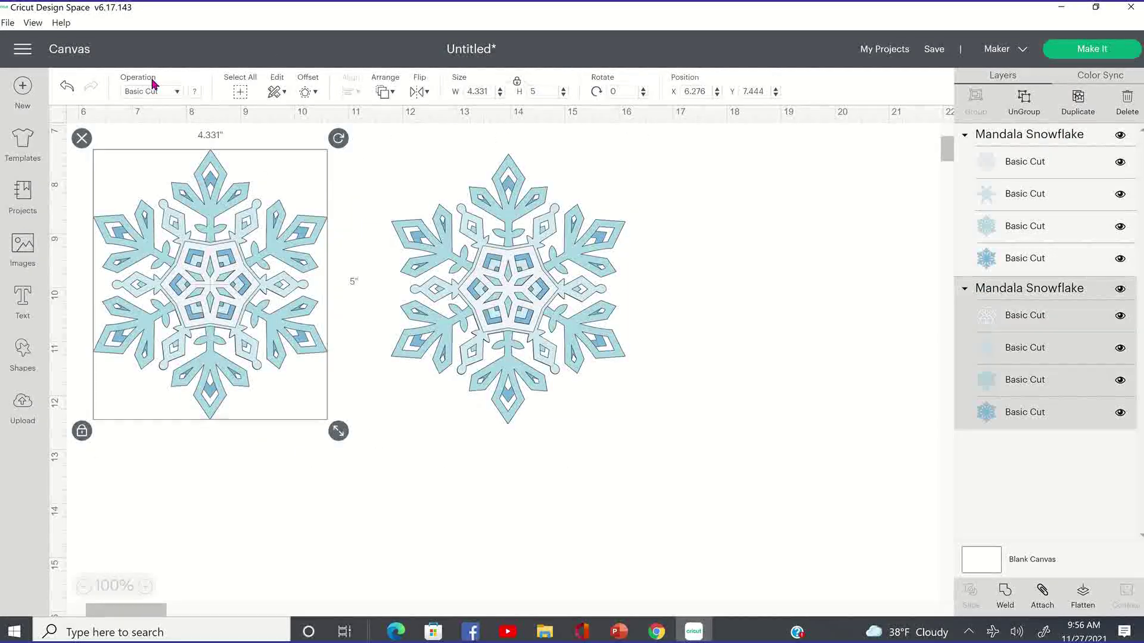
click(173, 92)
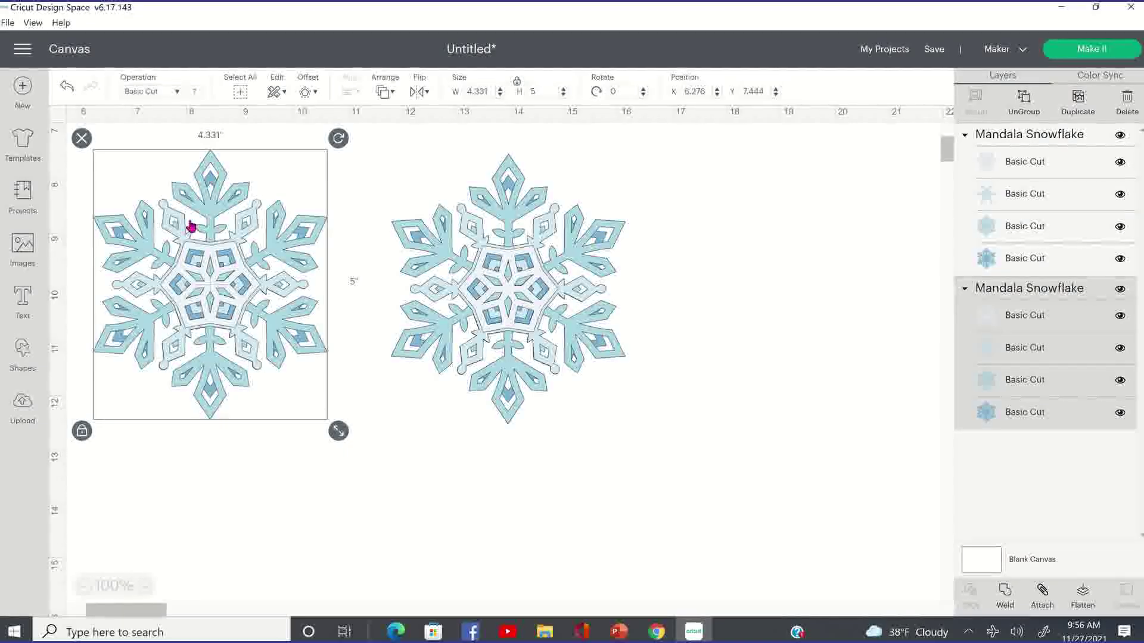
click(184, 355)
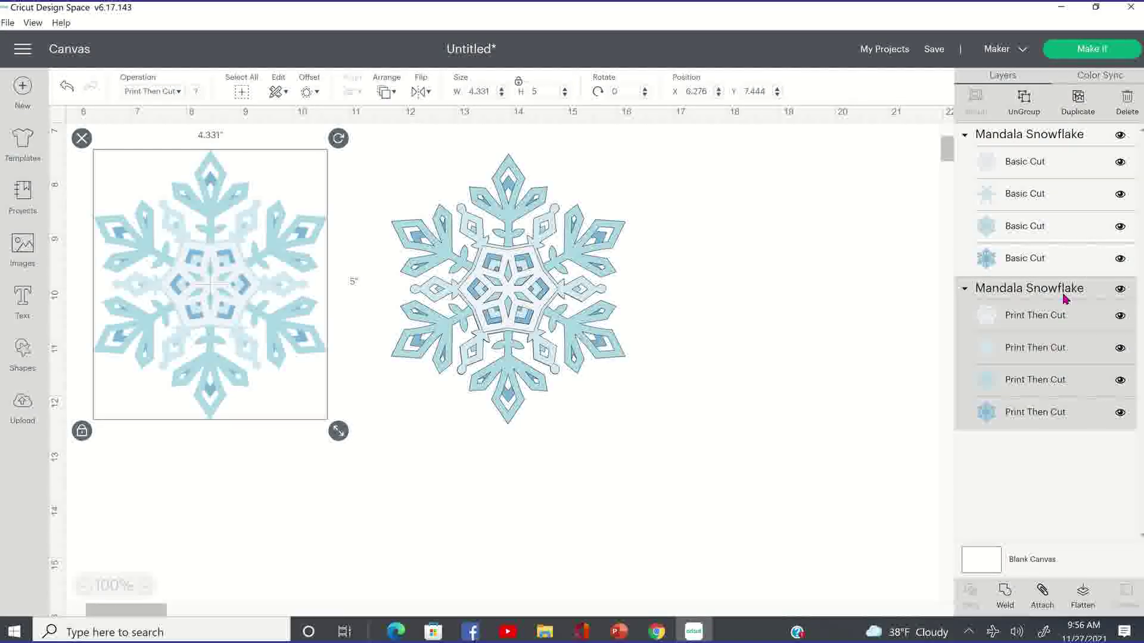
click(541, 297)
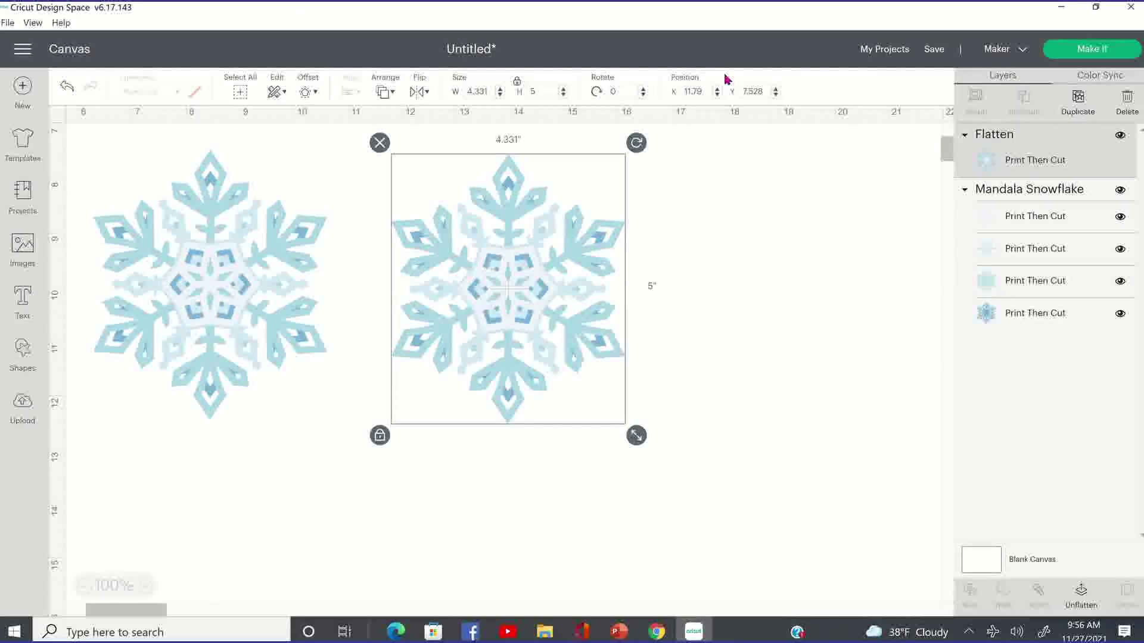
Preview each mat to examine how the layered and flattened snowflakes are laid out, and return to the canvas
click(1090, 51)
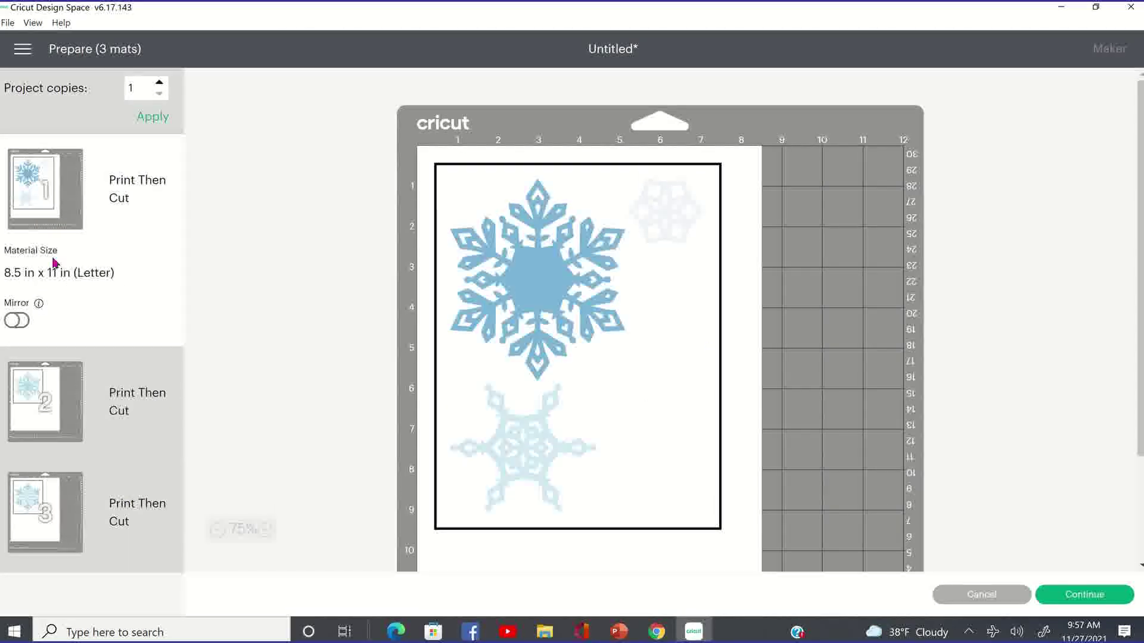
click(45, 402)
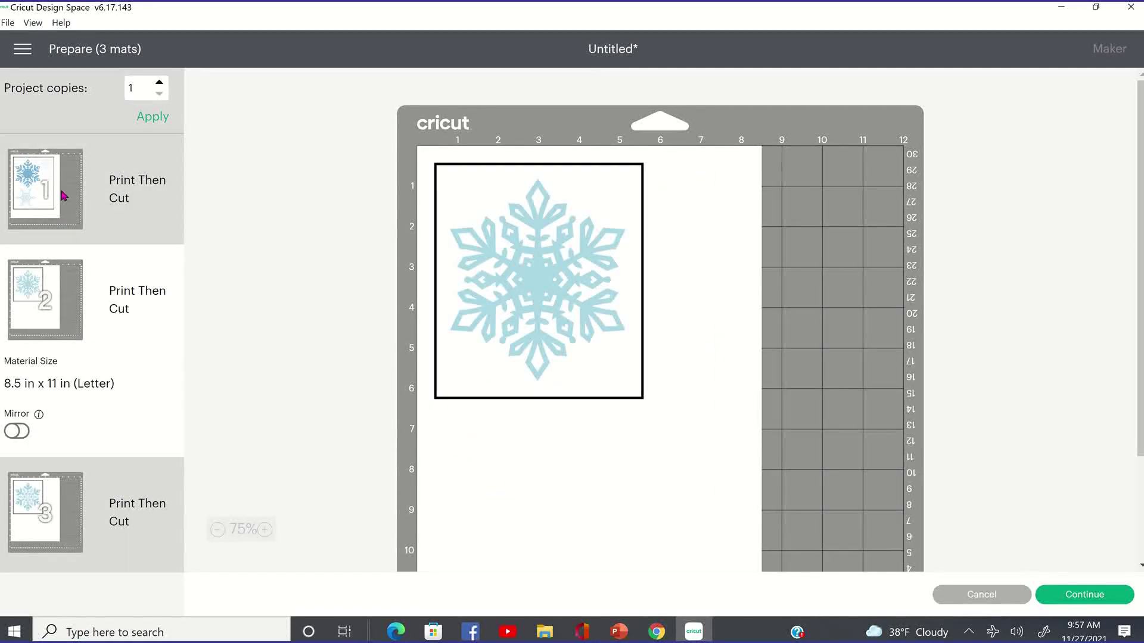
click(74, 527)
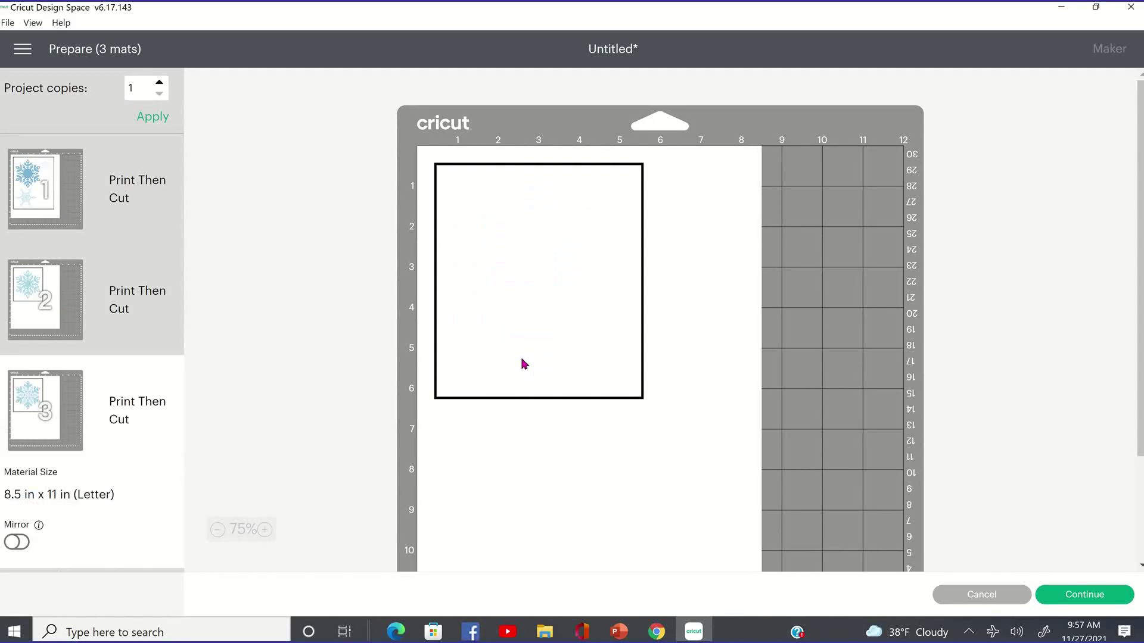
click(986, 602)
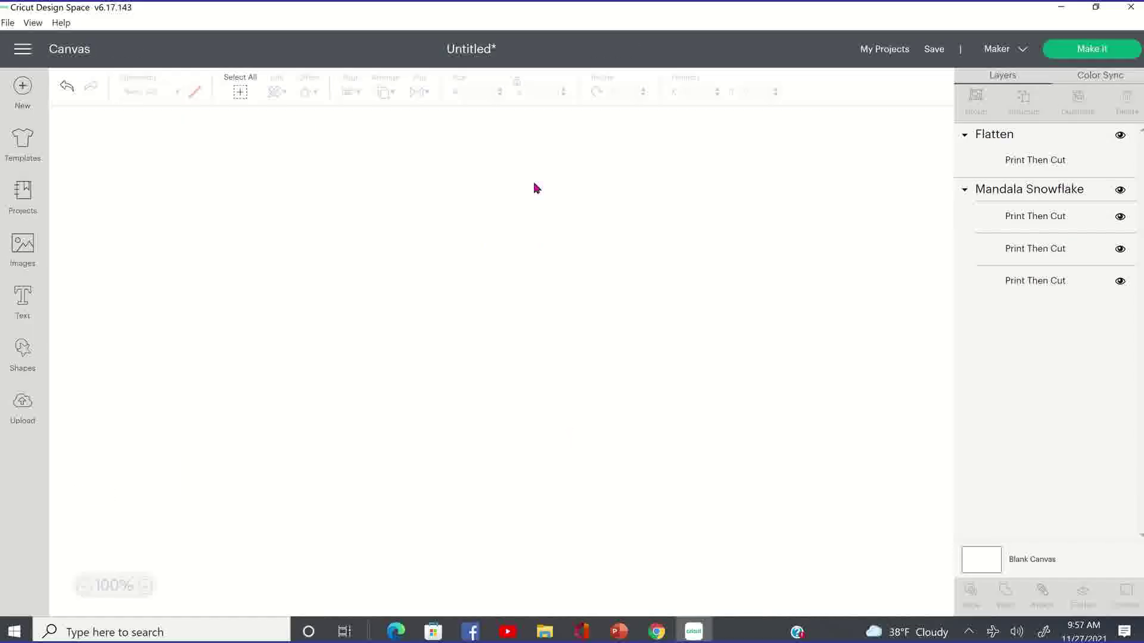
Attach the layers of the original snowflake, preview its mat layout, and return to the canvas
drag(85, 144, 356, 459)
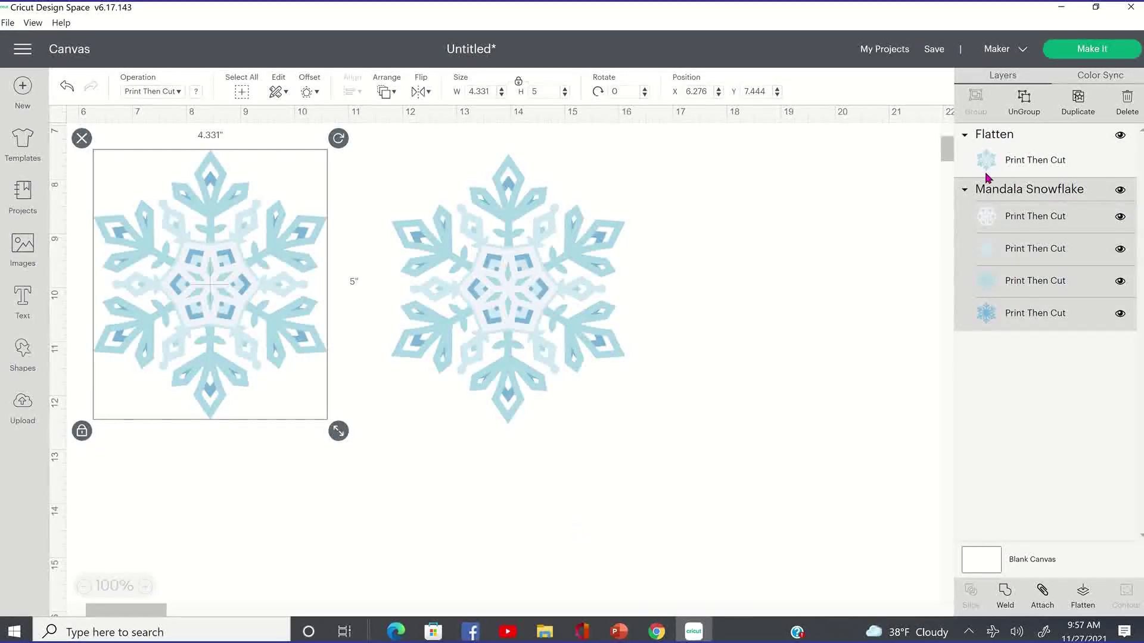
click(1046, 602)
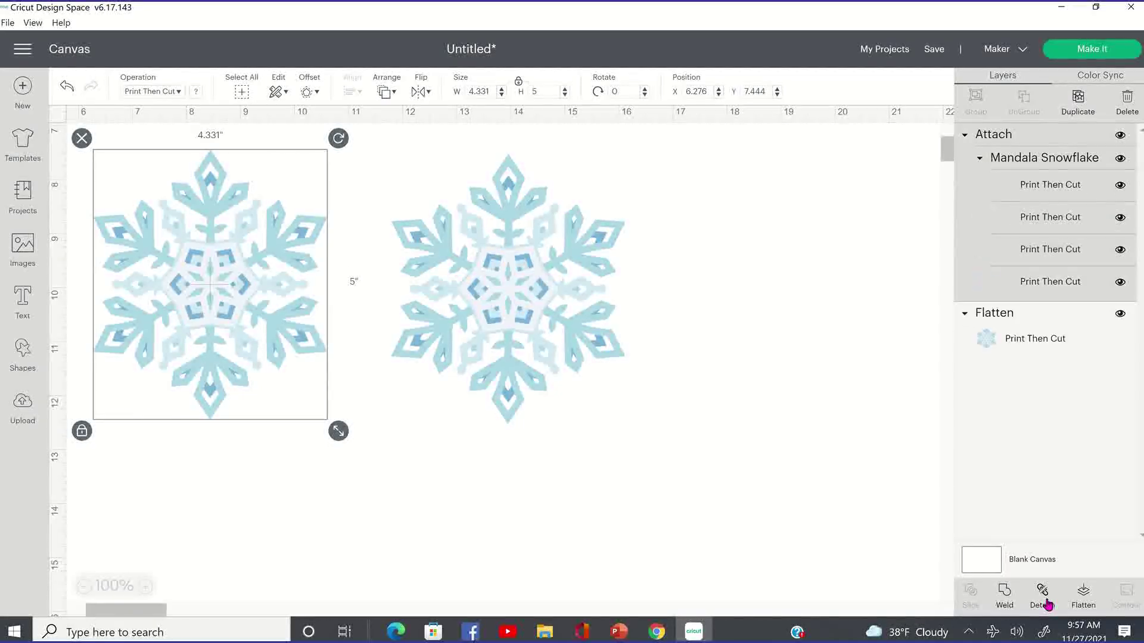
click(554, 292)
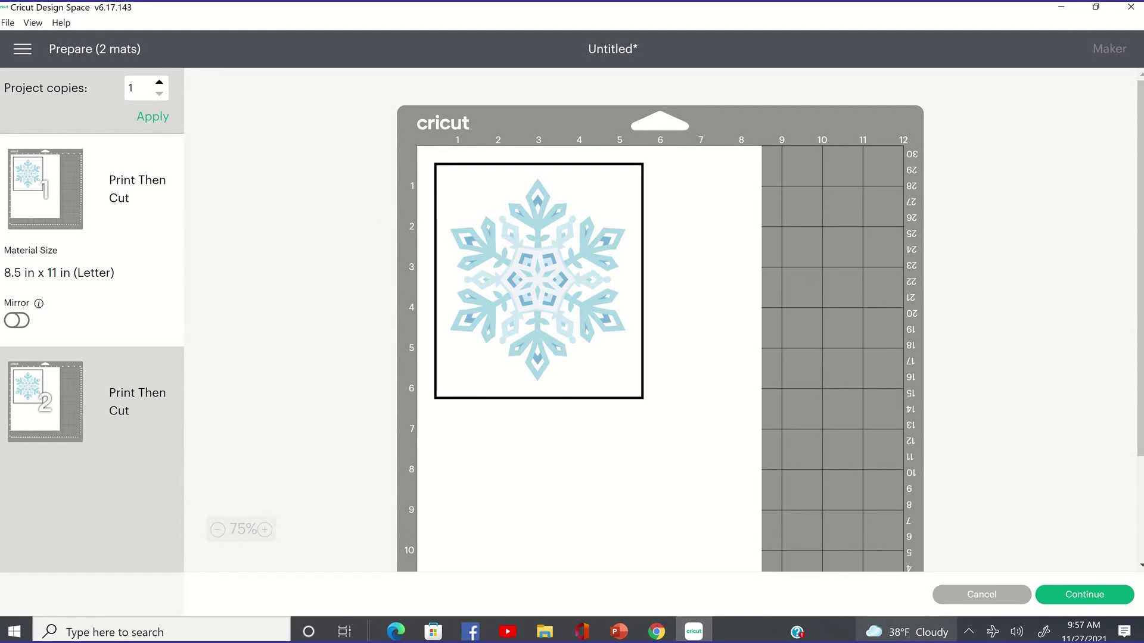
click(942, 598)
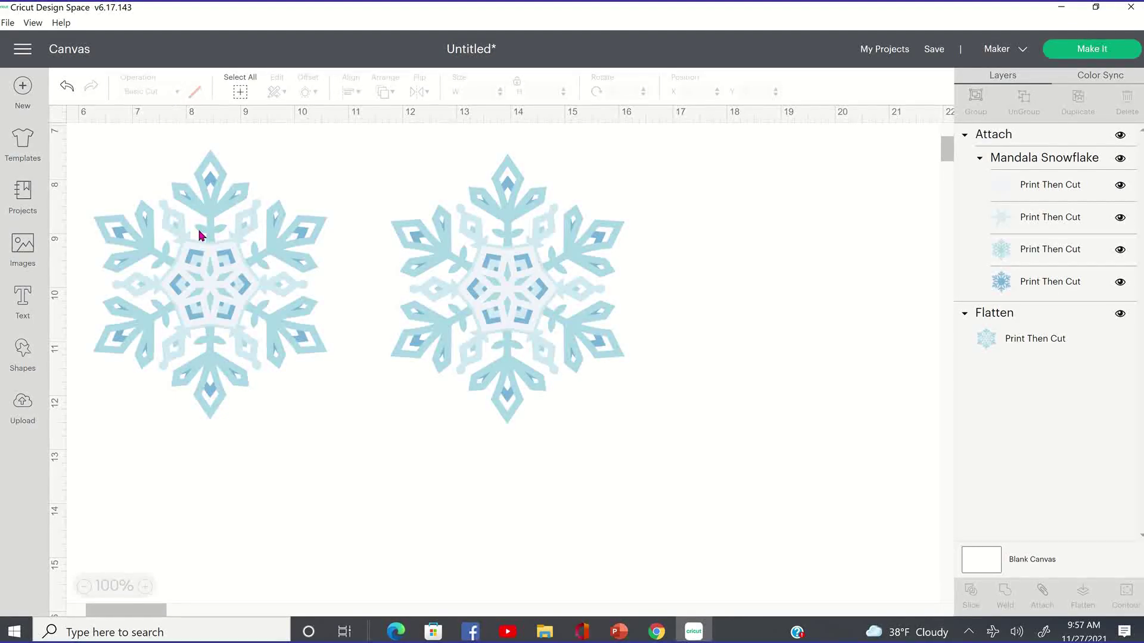
Compare the layer structure of the attached snowflake with that of the flattened copy
click(209, 179)
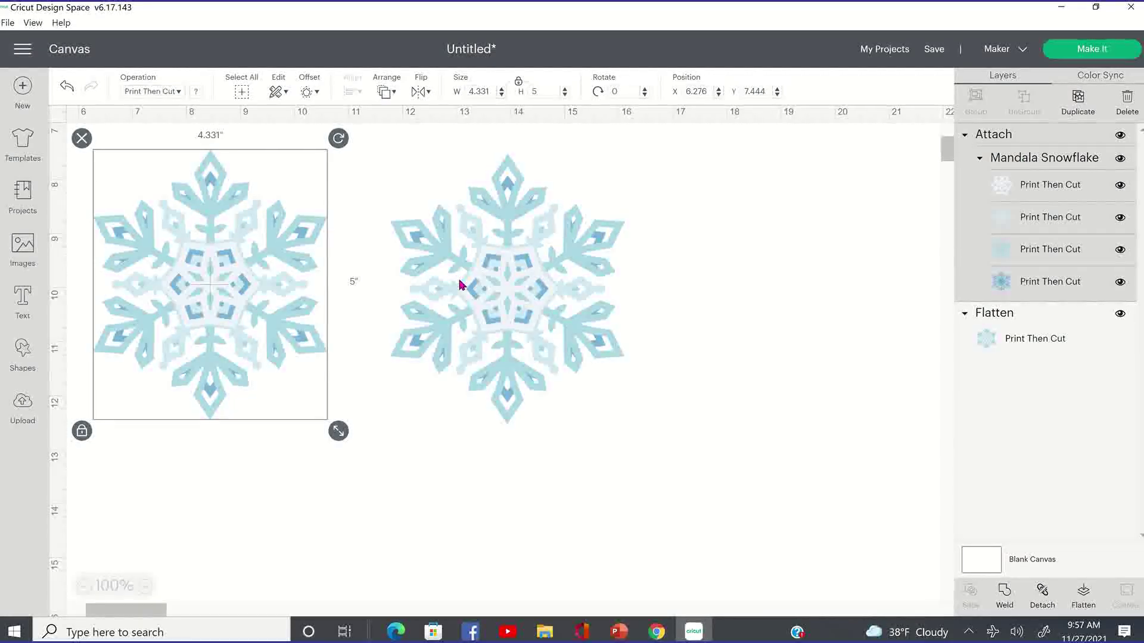
click(529, 365)
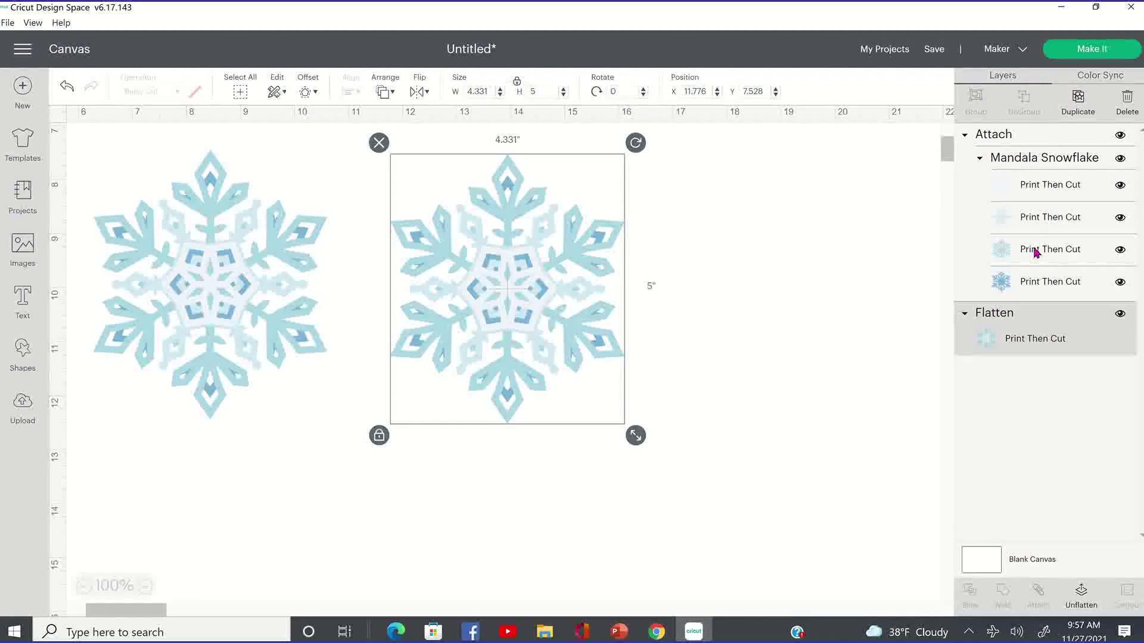
click(229, 306)
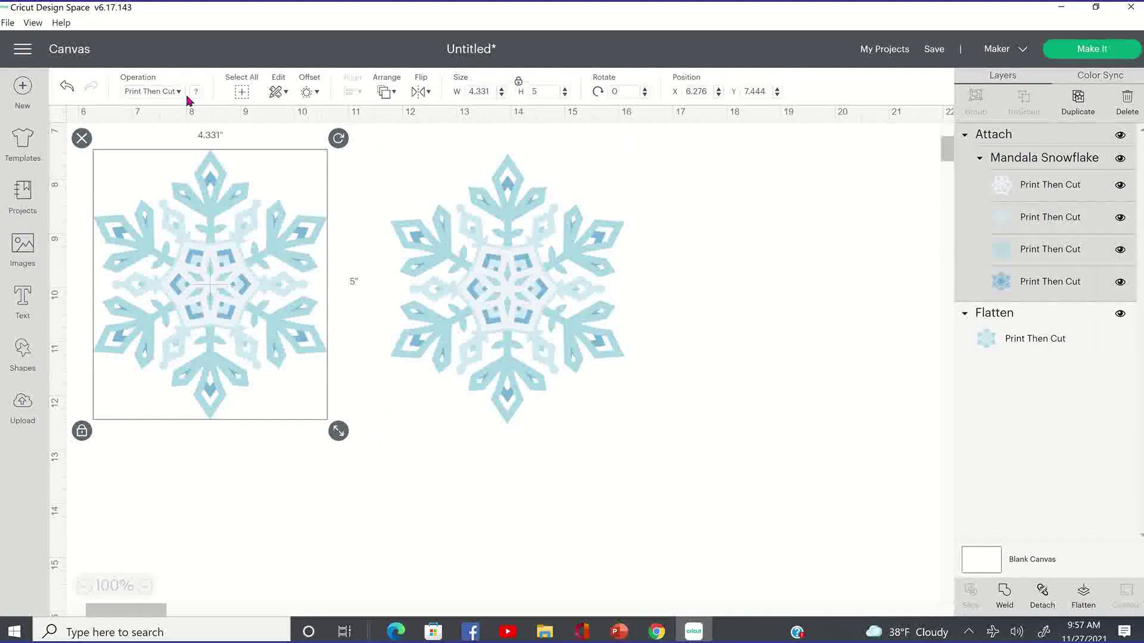
Select the flattened and the attached snowflake alternately to examine the operation and layer options available for each
click(563, 320)
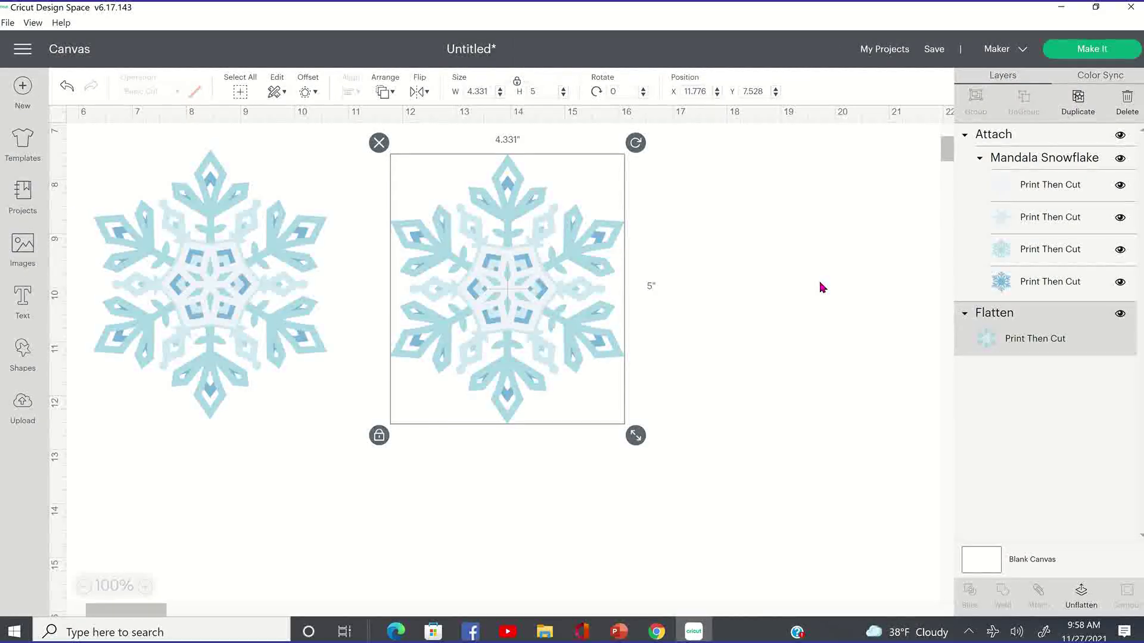
click(228, 304)
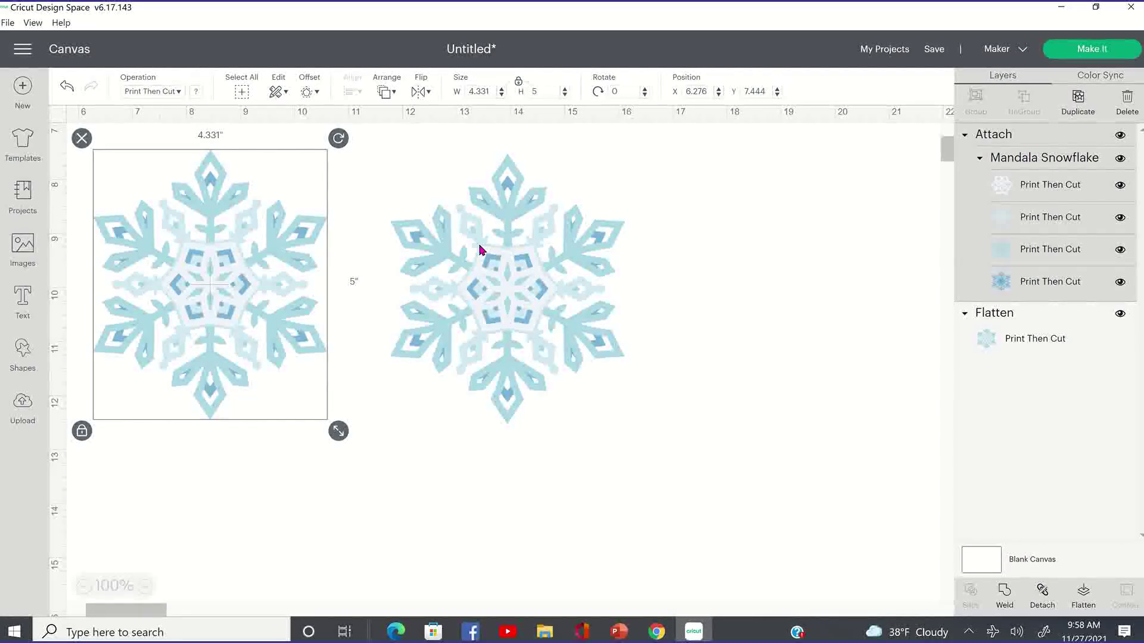
click(493, 258)
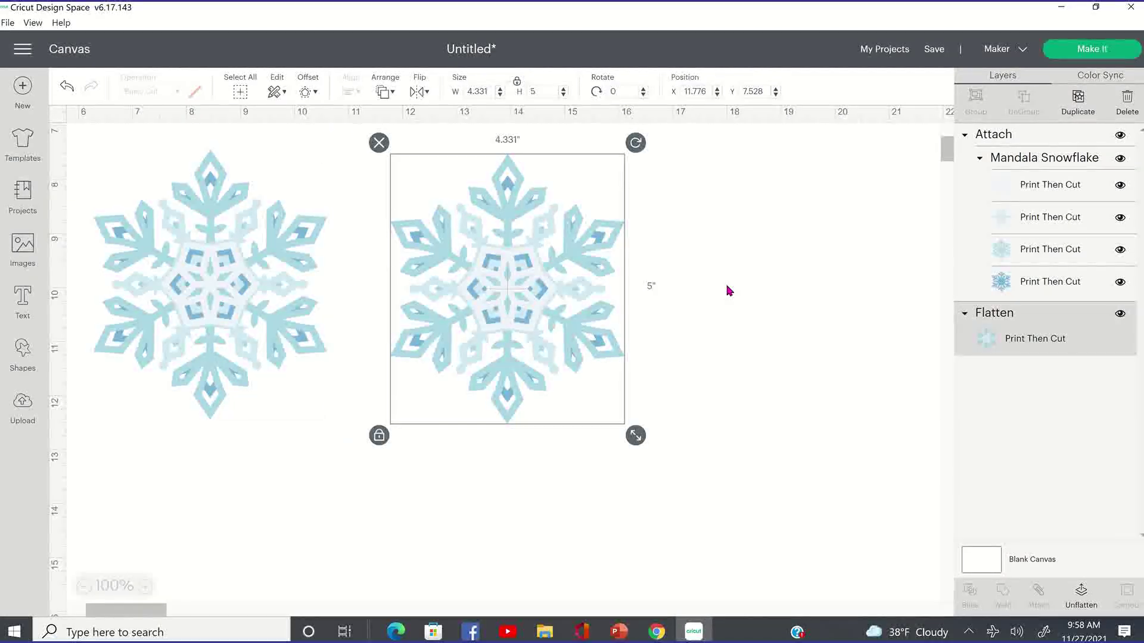
click(268, 343)
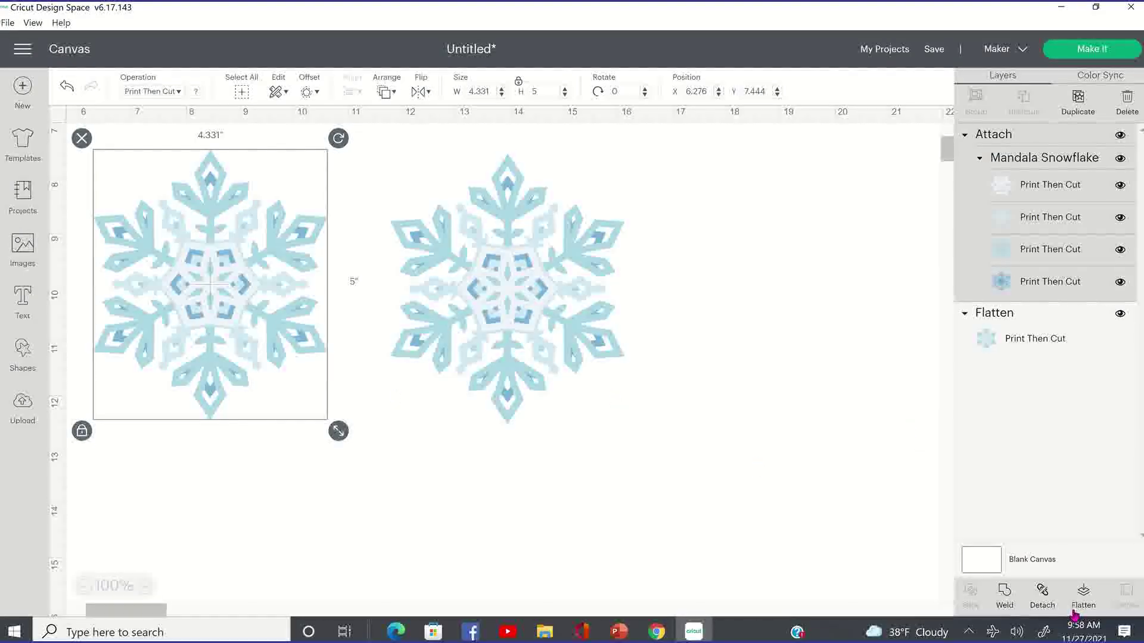
click(606, 340)
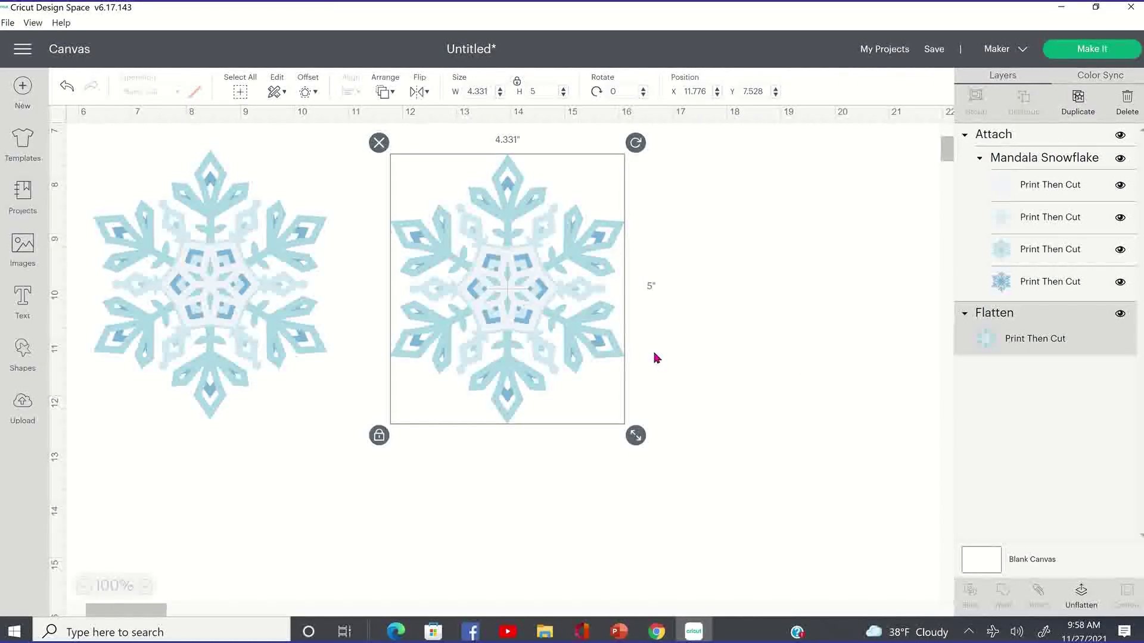
click(691, 340)
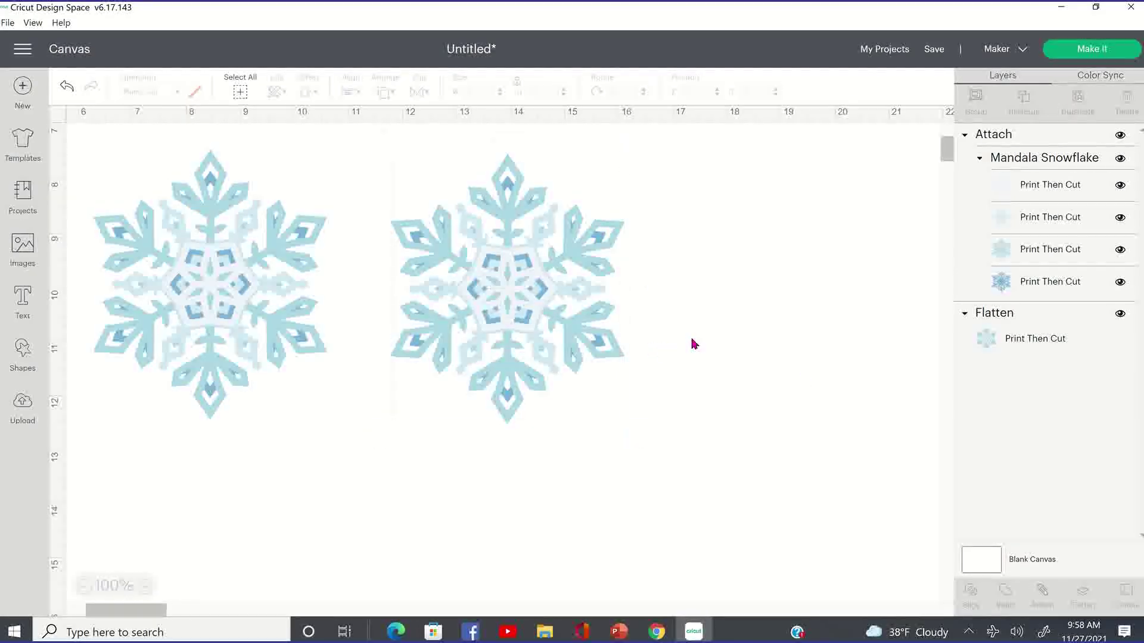
Delete the flattened snowflake and the attached snowflake to clear the canvas
click(472, 235)
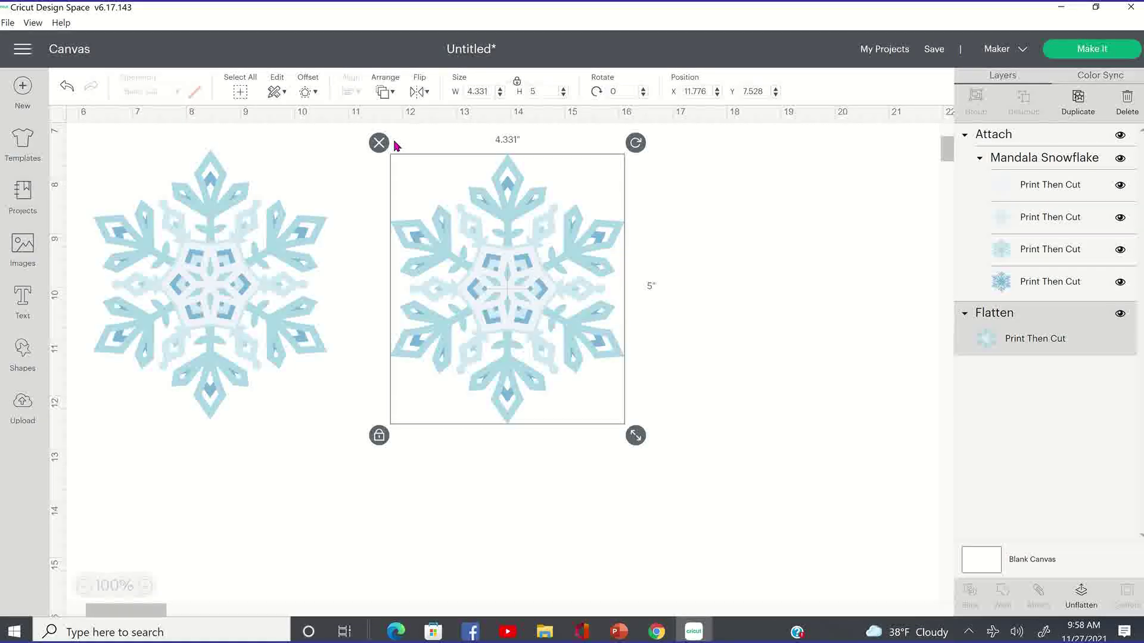
key(Delete)
click(145, 156)
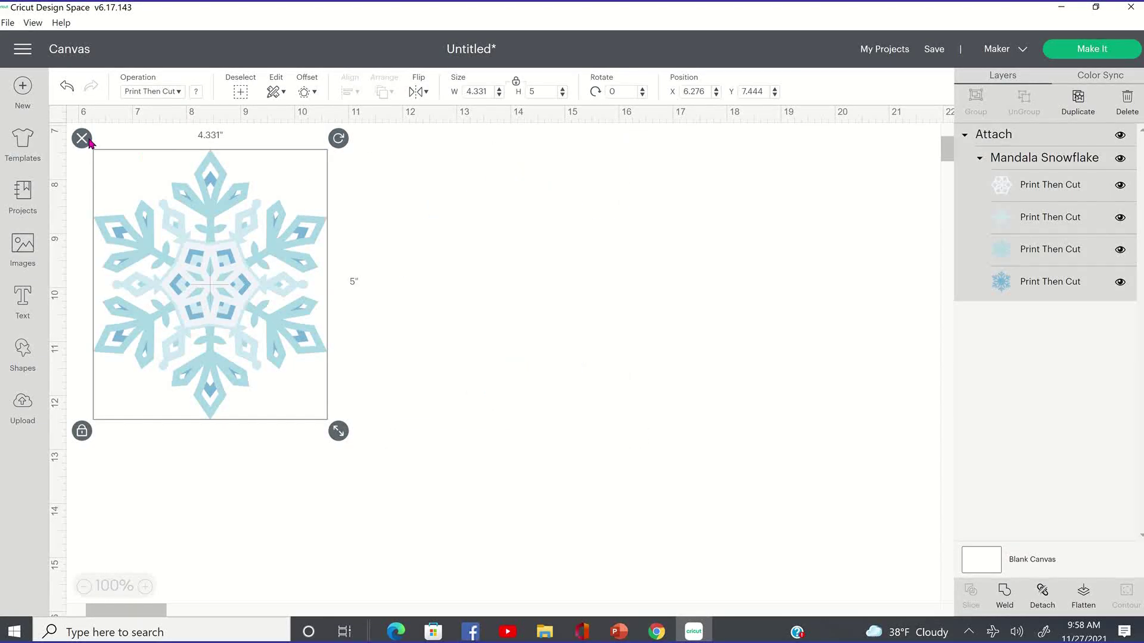
click(84, 139)
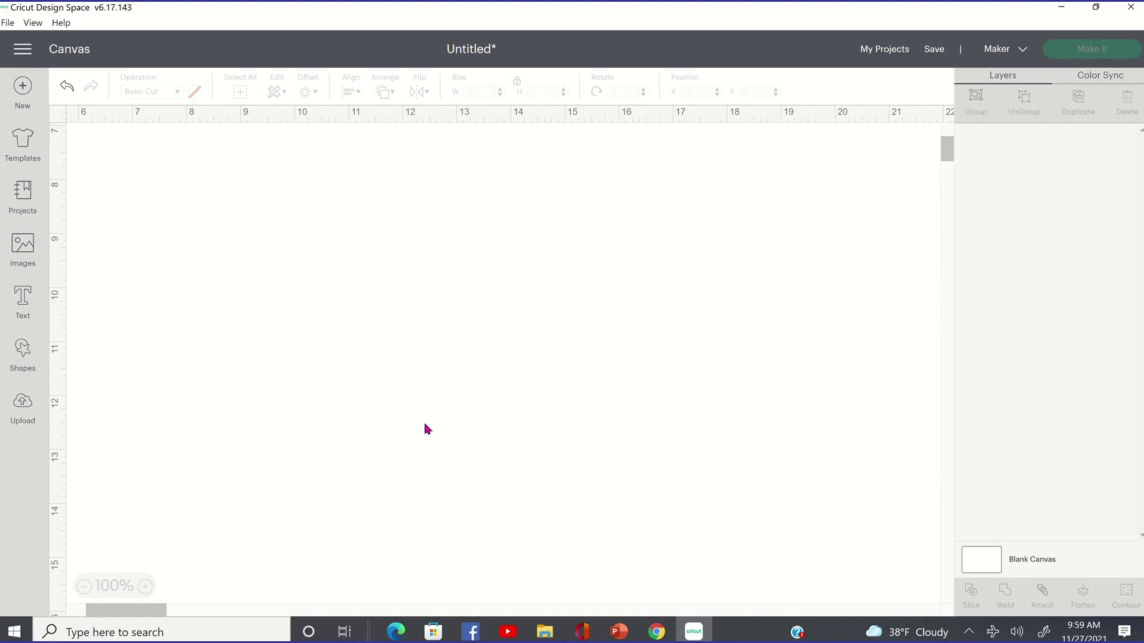
Add a text object reading "Merry Christmas" with each word on its own line
click(23, 301)
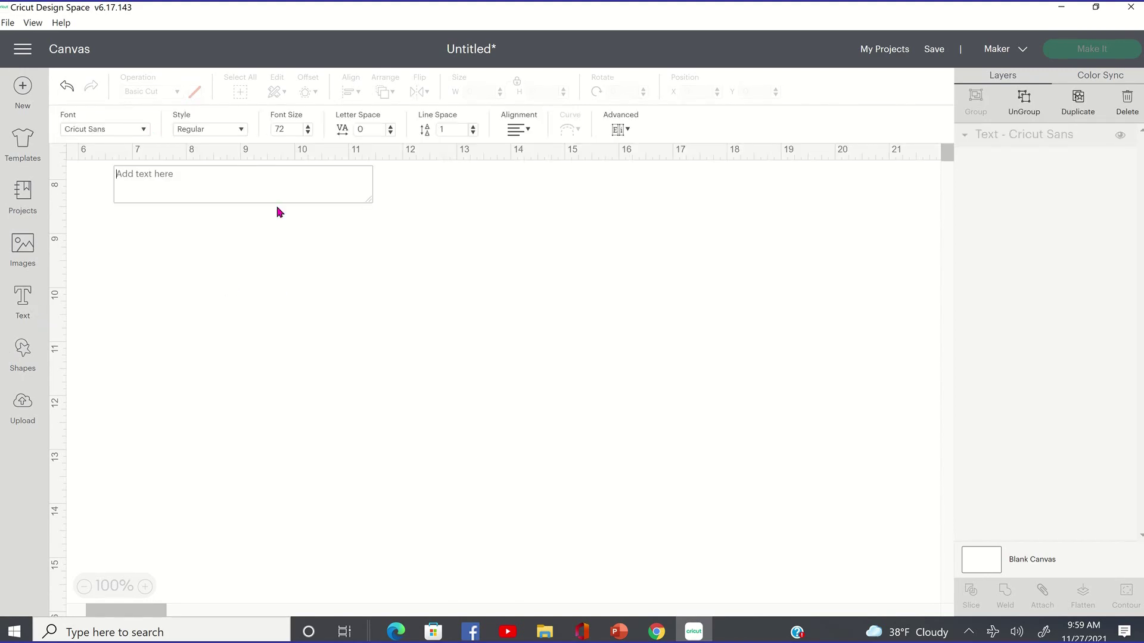
text(M)
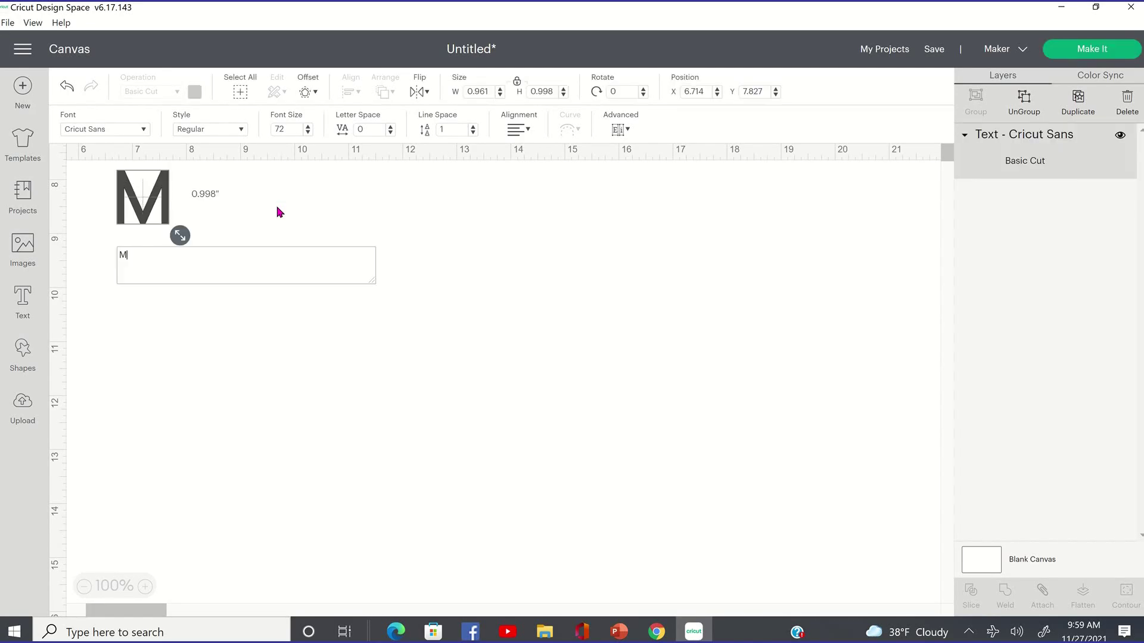
text(erry)
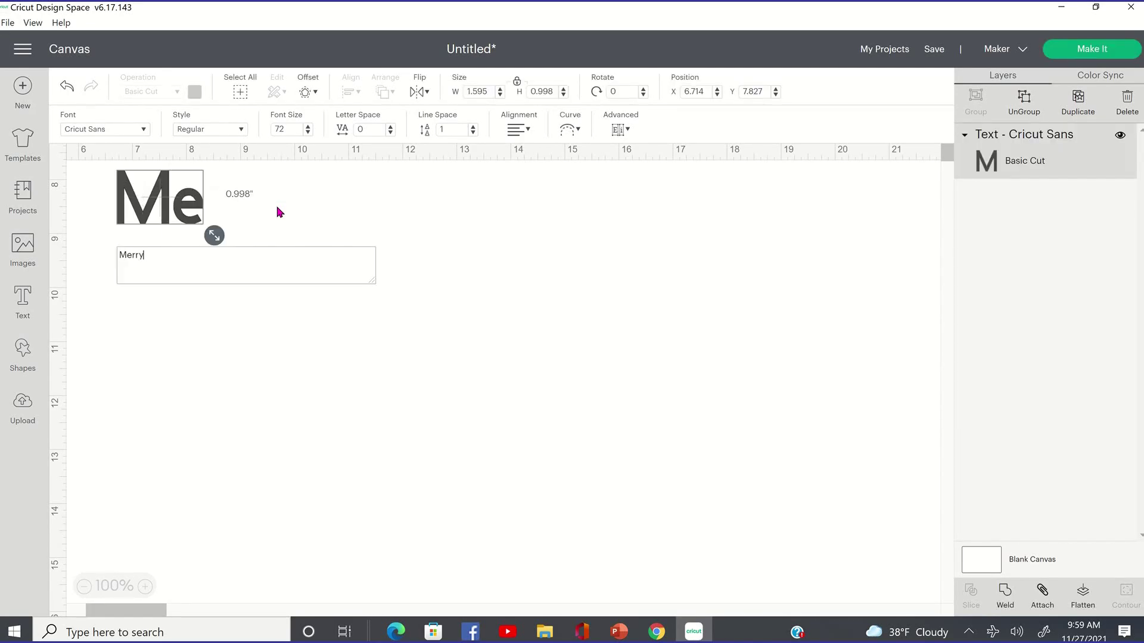
key(Return)
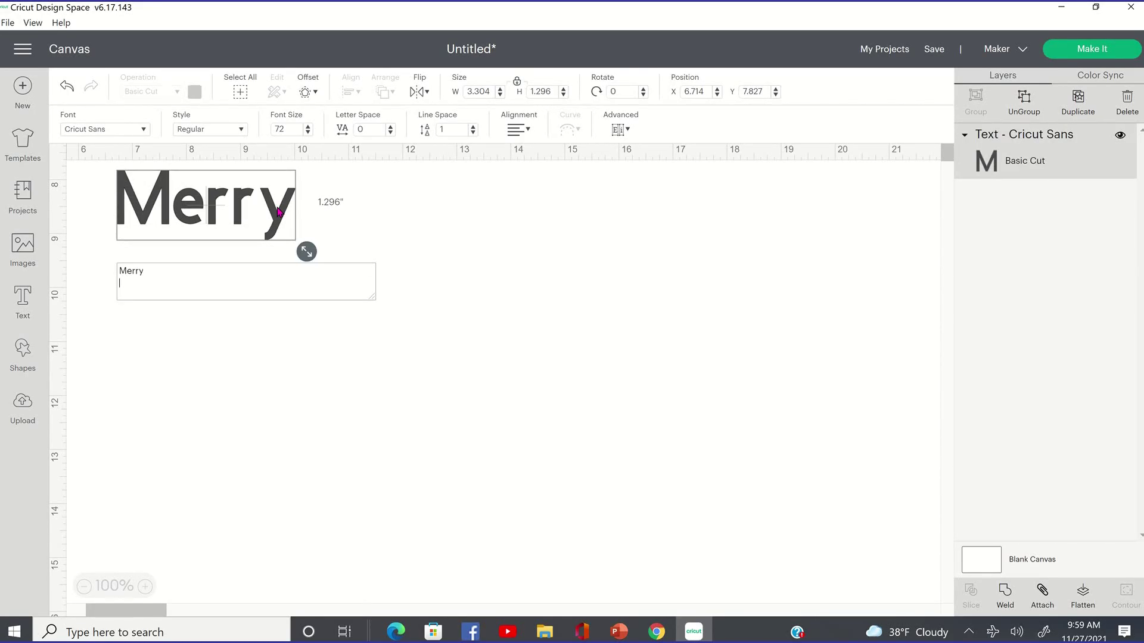
text(Christmas)
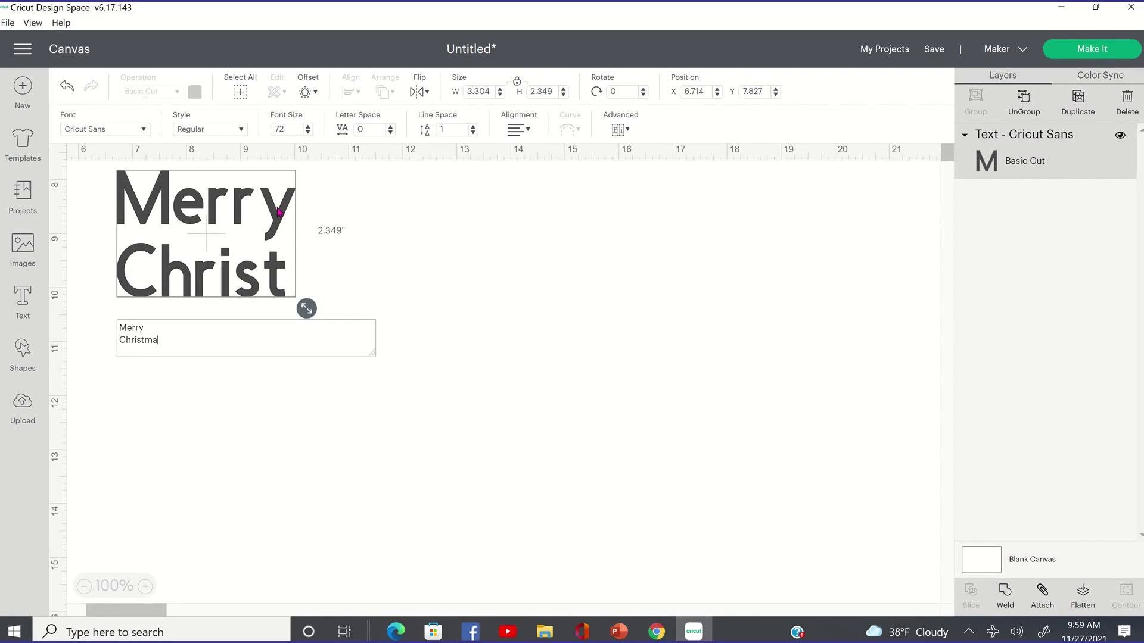
Center-align the two lines of text and move the text to about X 8.69, Y 9.93
click(527, 129)
click(551, 172)
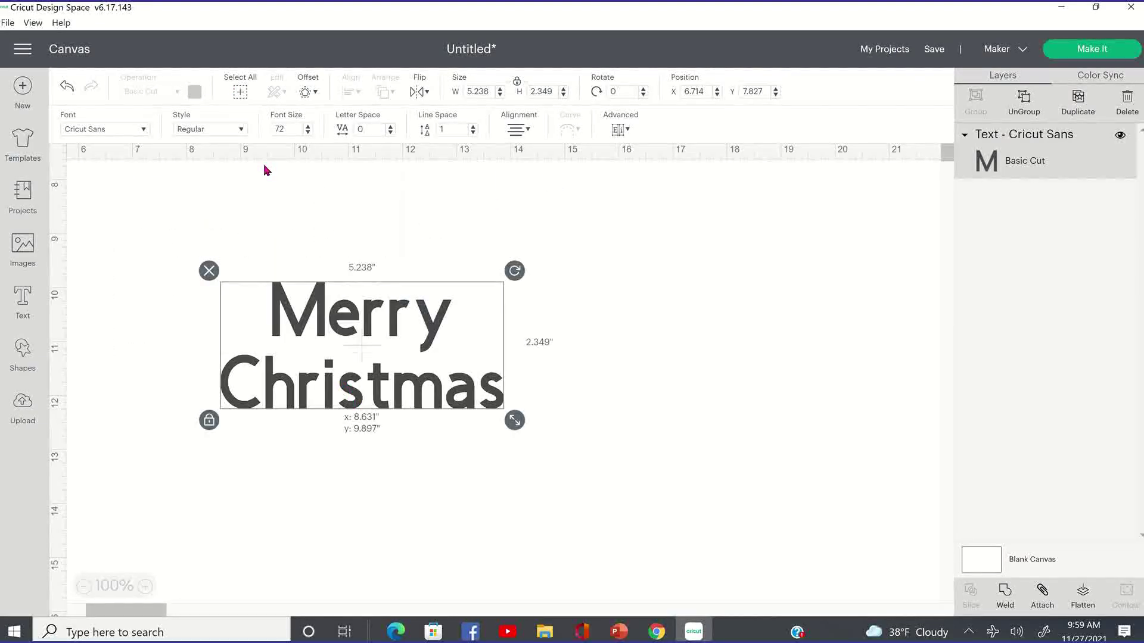
click(293, 248)
key(ctrl+a)
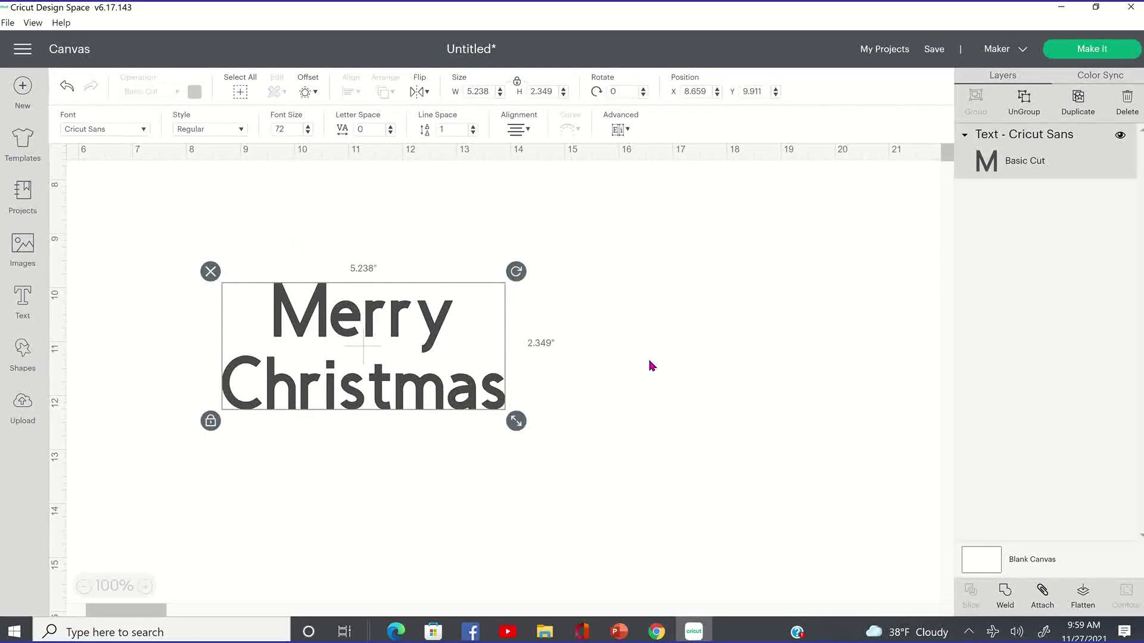
click(651, 366)
key(ctrl+a)
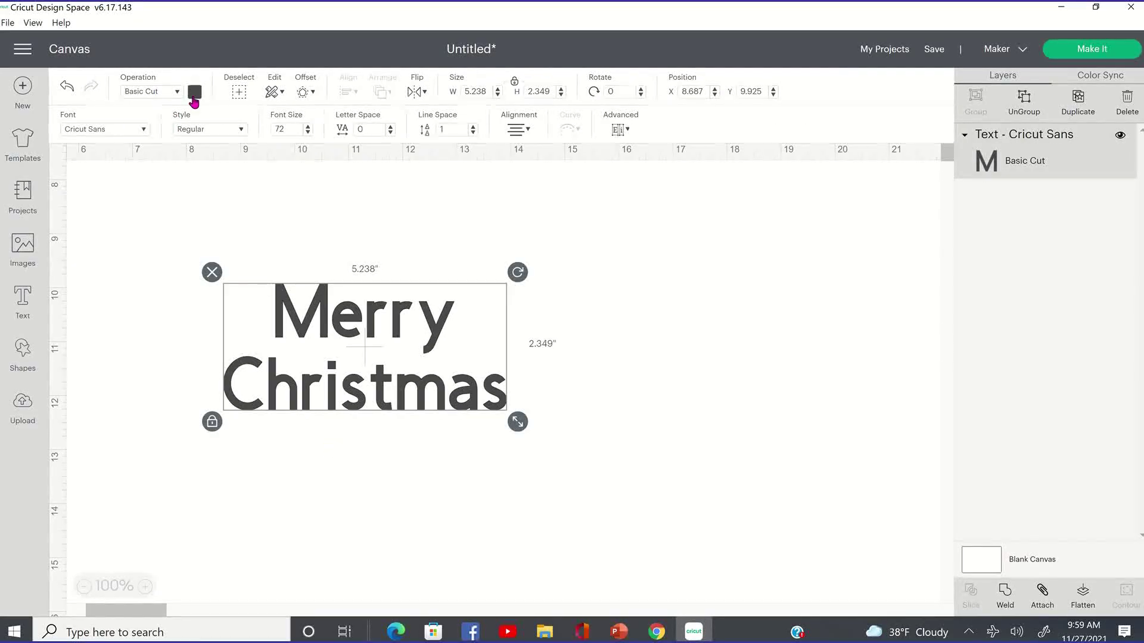
Set the material color of the Merry Christmas text to dark red
click(194, 91)
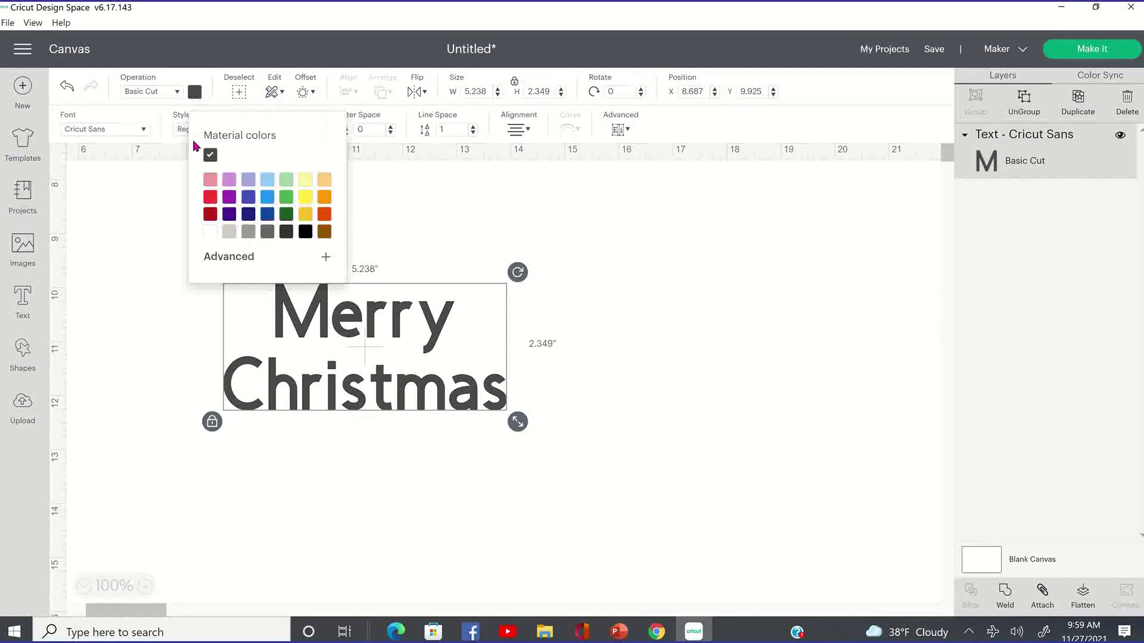
click(214, 219)
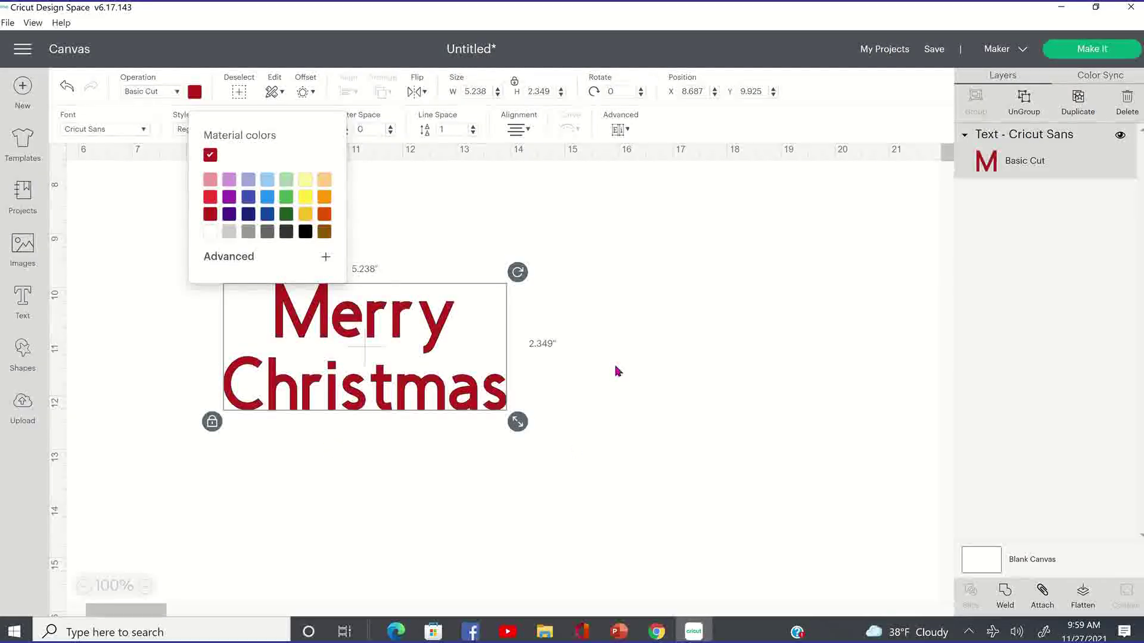
click(387, 323)
click(387, 323)
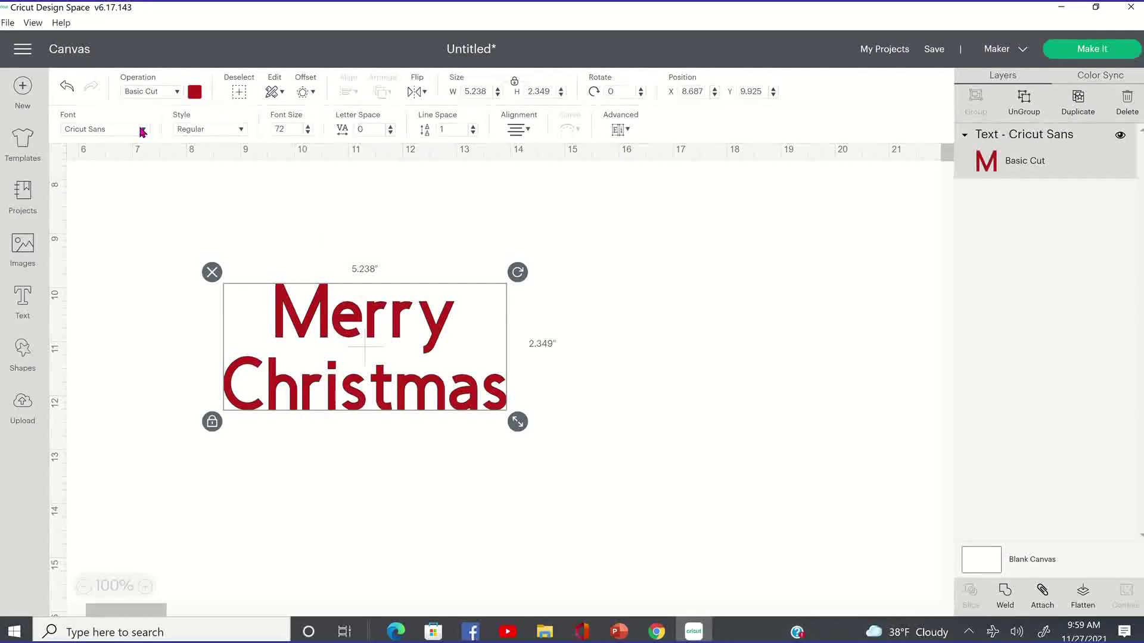
Change the text's font to Cute Butterfly and shrink the text to about 4.23 by 3.10 inches
click(138, 130)
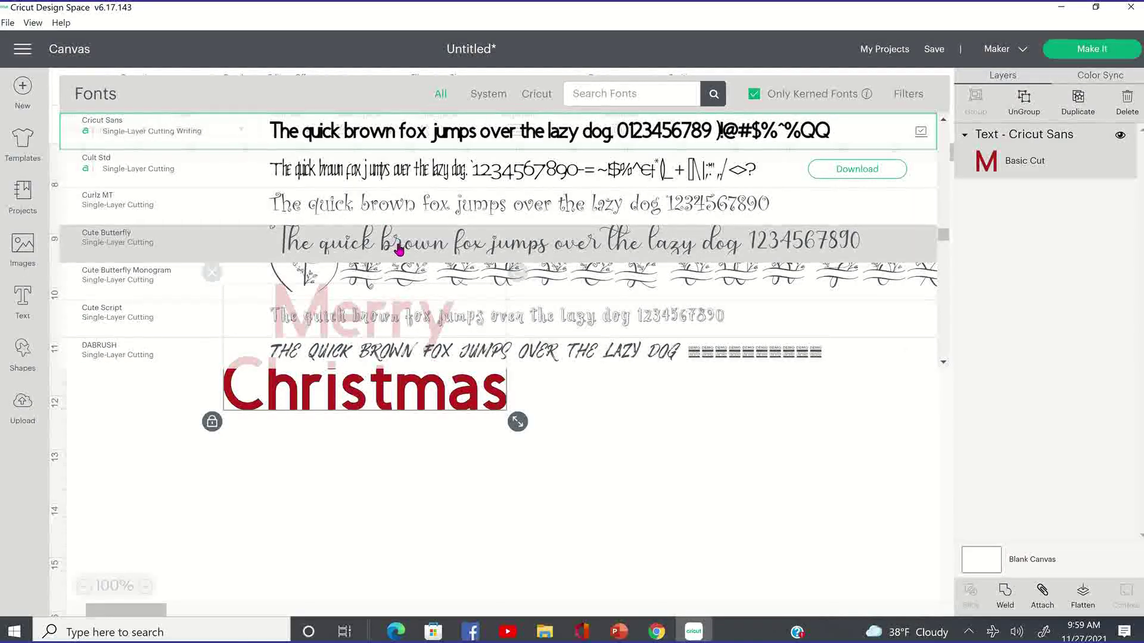
click(399, 247)
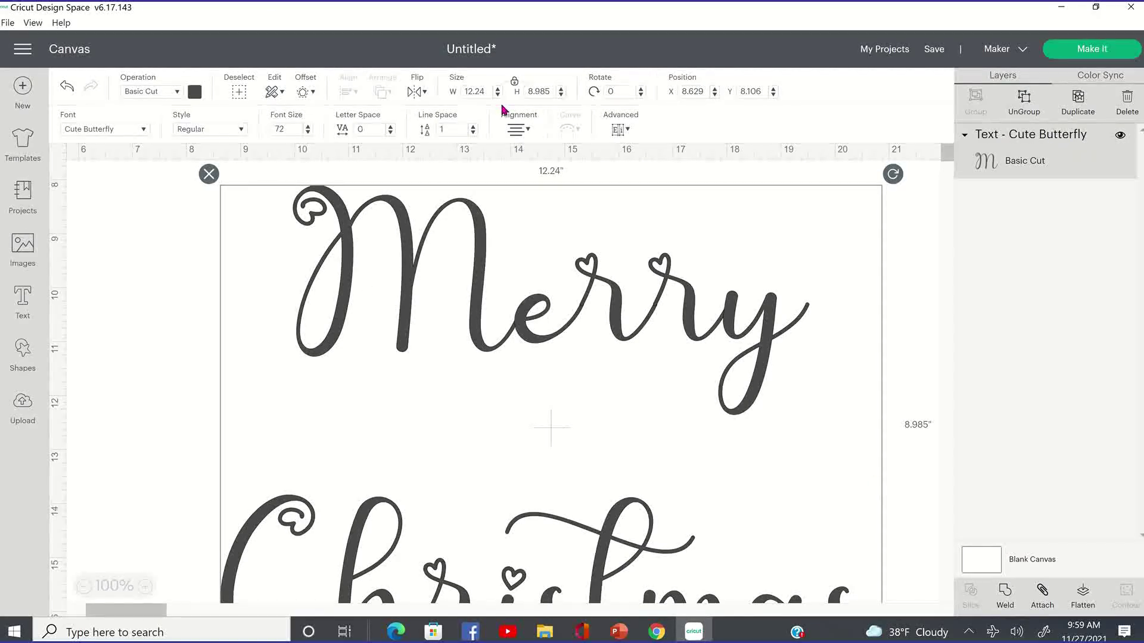
scroll(779, 338, down, 5)
scroll(778, 342, up, 4)
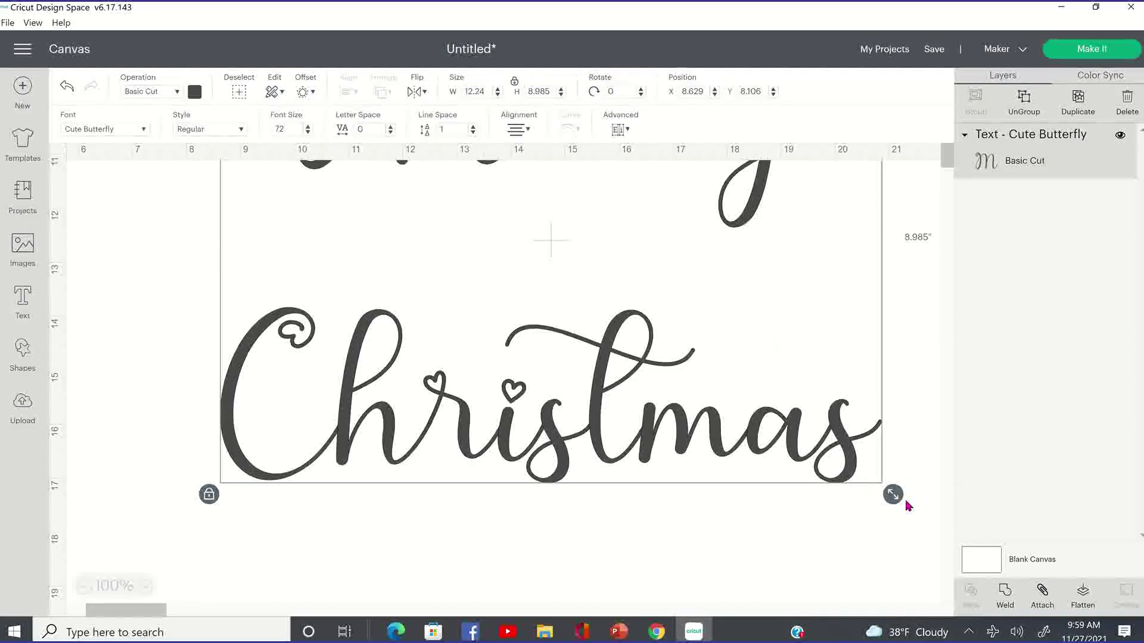
drag(892, 494, 546, 323)
Move the text up to about X 7.75, Y 1.34 on the canvas and shrink it to about 2.85 by 2.09 inches
scroll(544, 323, up, 9)
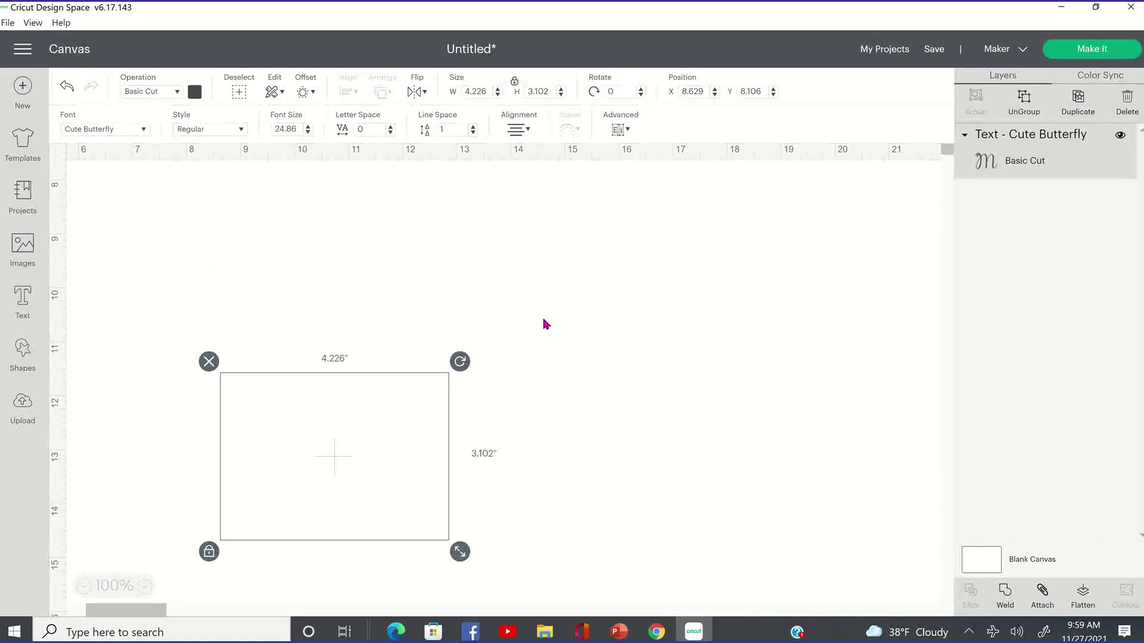
drag(420, 568, 439, 393)
drag(357, 331, 352, 314)
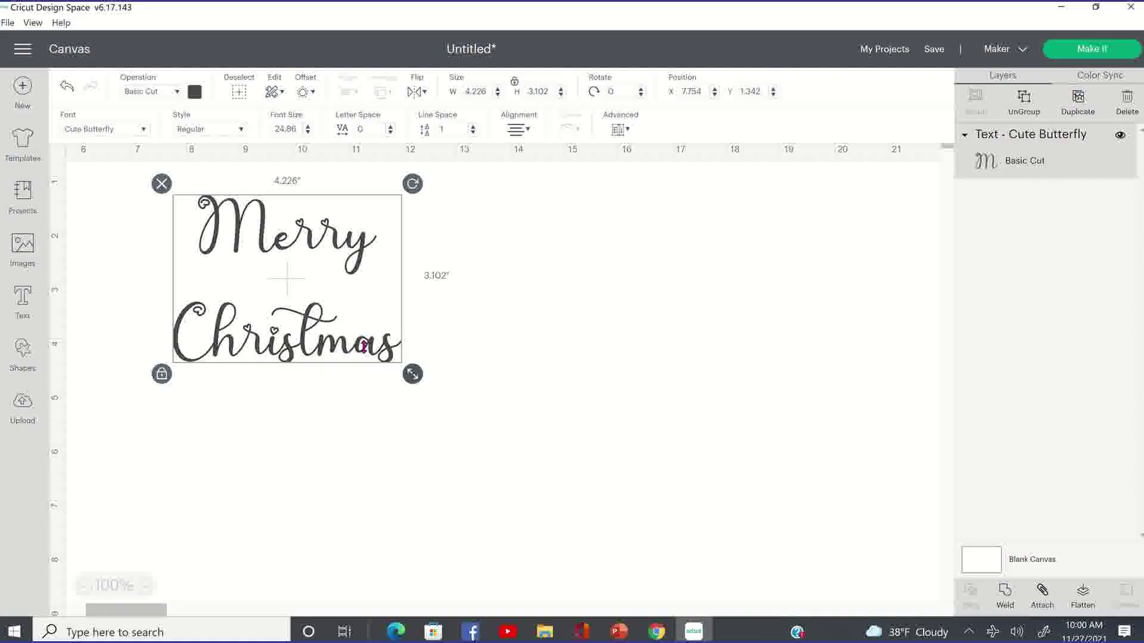
drag(412, 374, 333, 321)
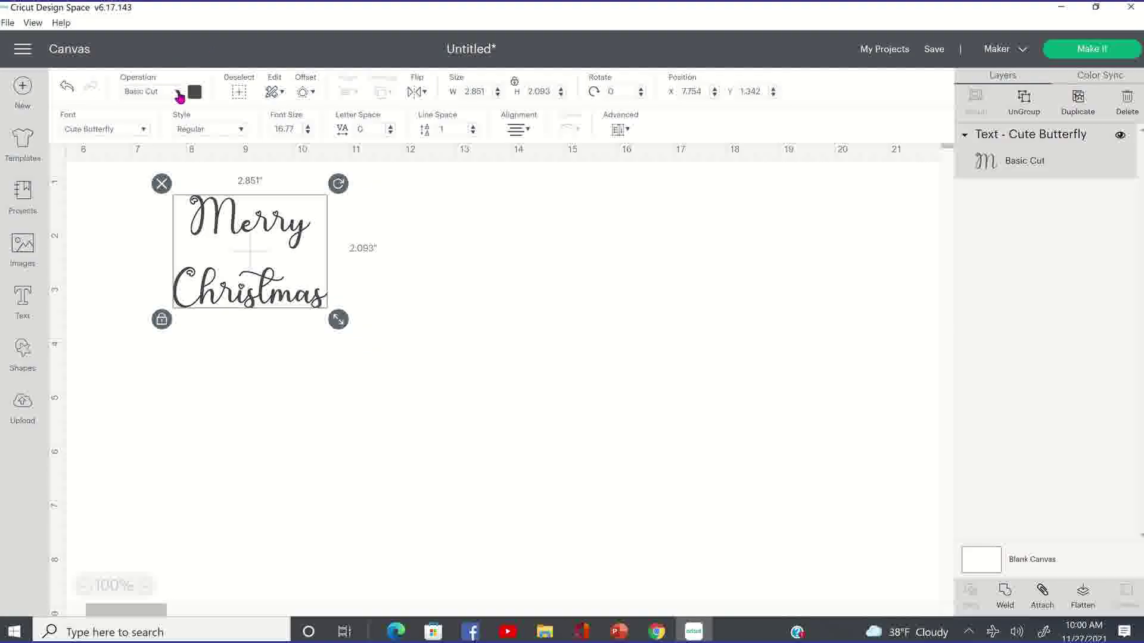
Color the script text dark red, enlarge it to about 4.25 by 3.12 inches, and place it at about X 8.42, Y 2.79
click(195, 93)
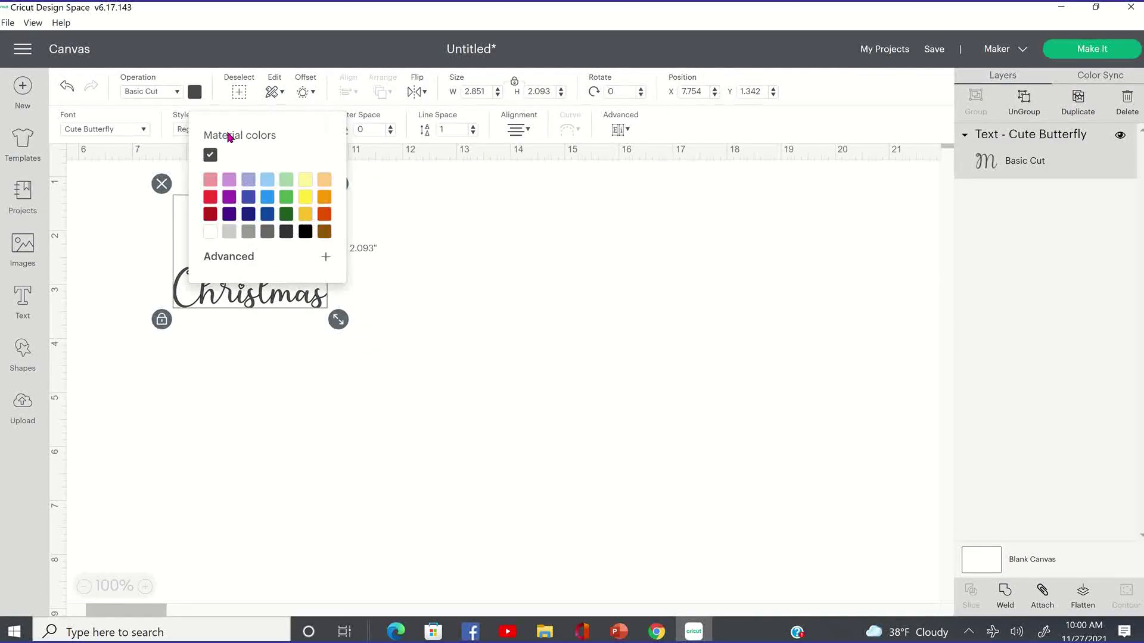
click(211, 216)
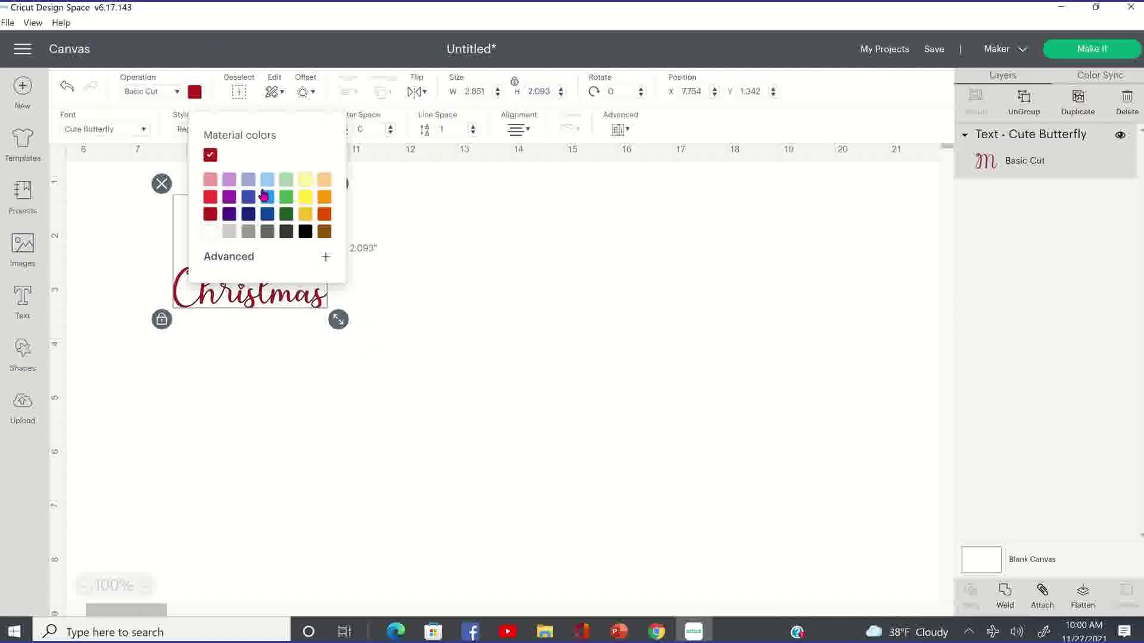
click(474, 304)
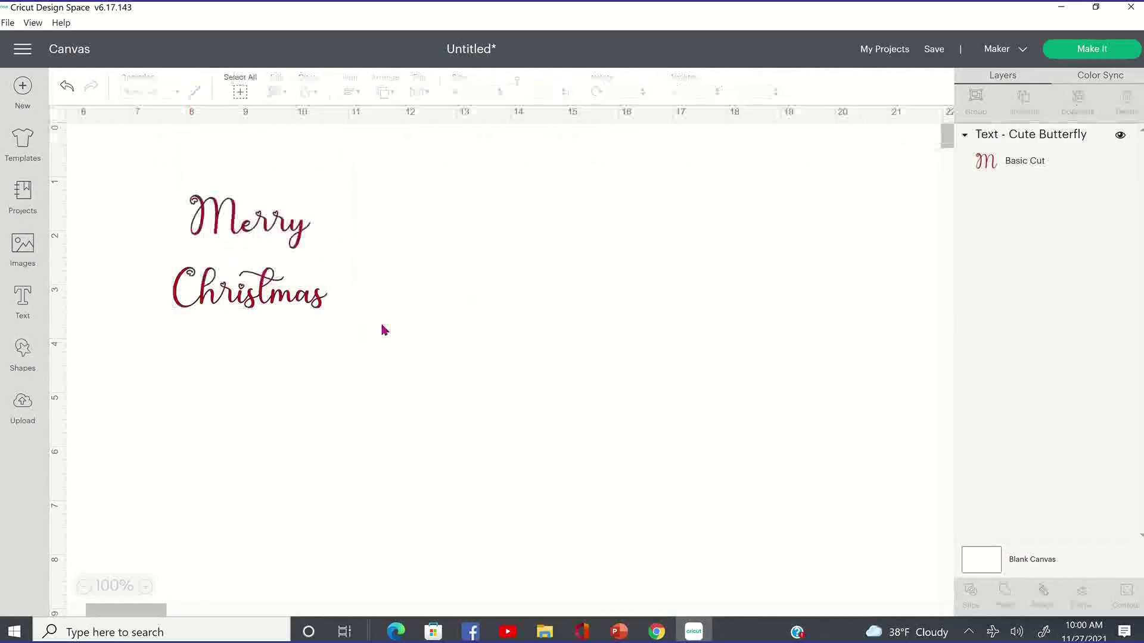
click(289, 301)
drag(378, 347, 414, 377)
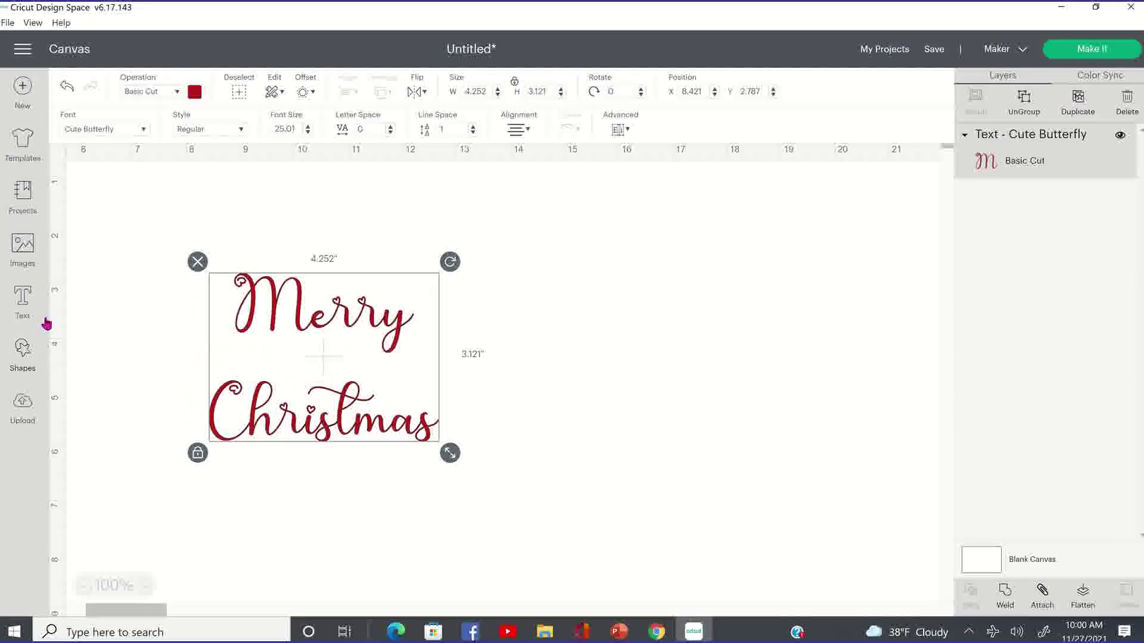
Insert a free heart shape, enlarge it well beyond the text's size, and position it beside the text
click(23, 355)
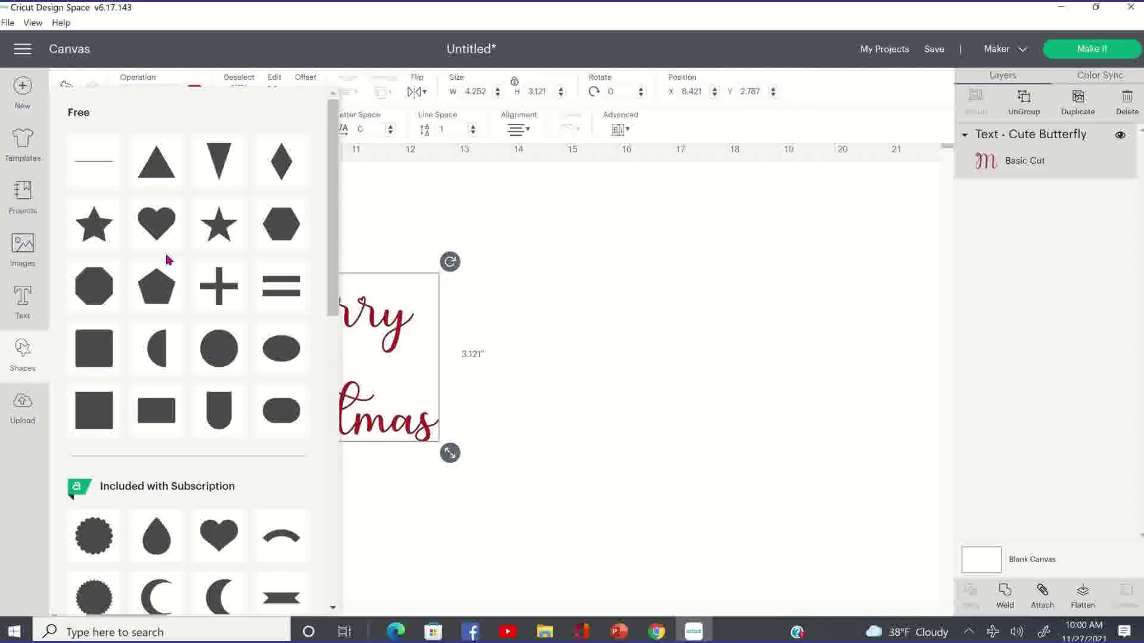
click(360, 269)
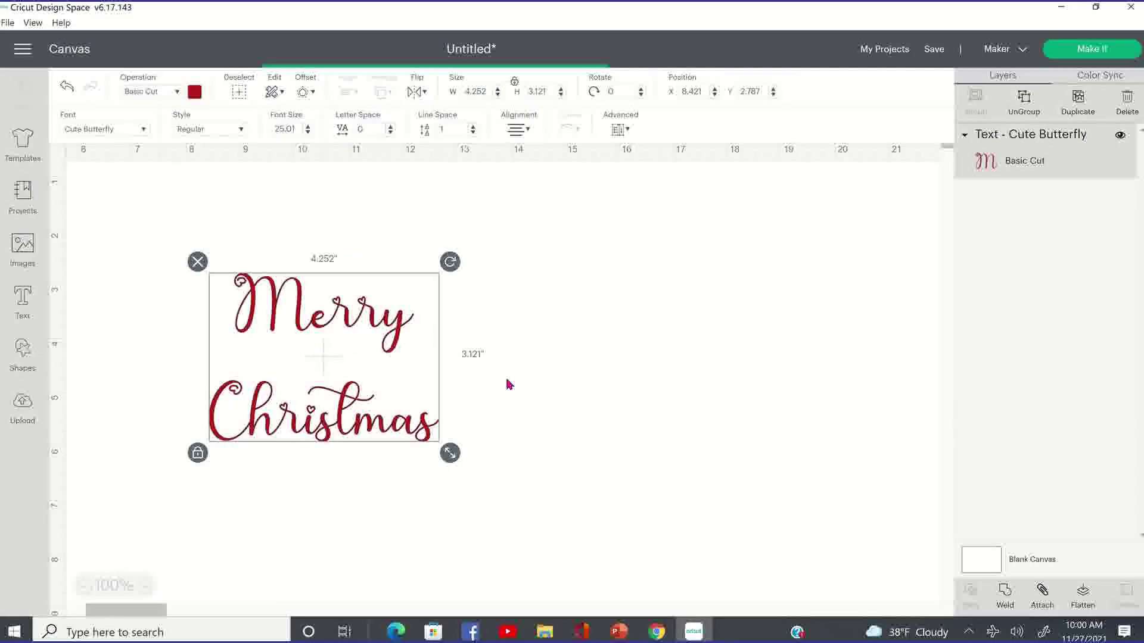
drag(131, 183, 572, 317)
drag(651, 394, 759, 536)
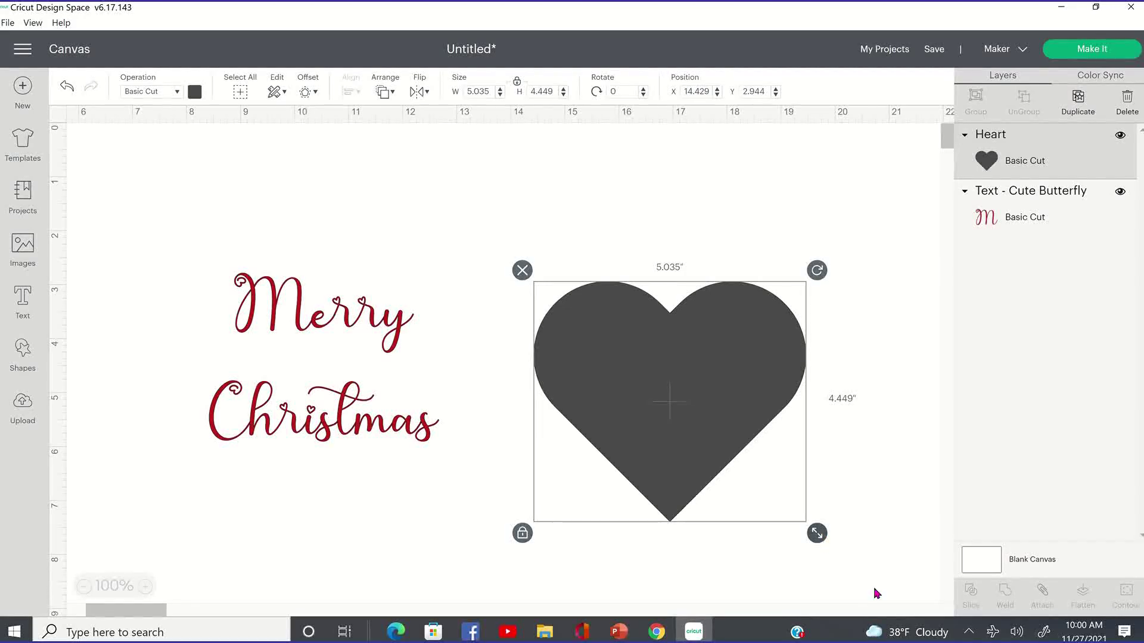
drag(876, 593, 878, 589)
drag(733, 435, 453, 334)
Shrink the Merry Christmas text to about 3.36 by 2.47 inches and move it onto the middle of the heart
click(432, 412)
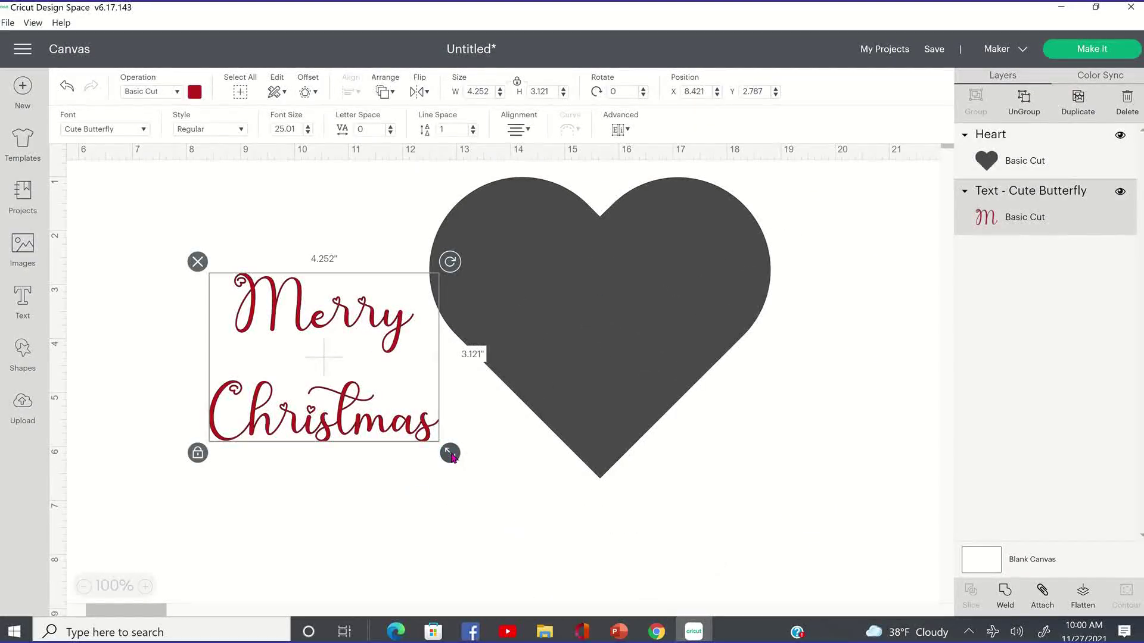
drag(451, 455, 401, 418)
drag(340, 316, 644, 293)
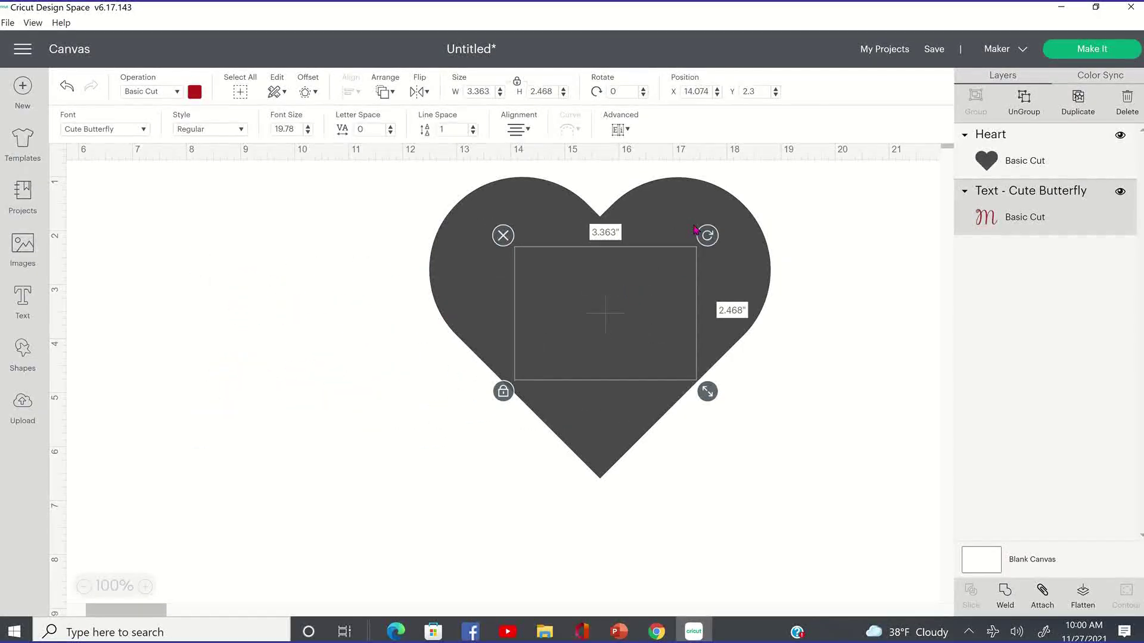
Send the heart behind the Merry Christmas text and recolor the text golden yellow
right_click(692, 269)
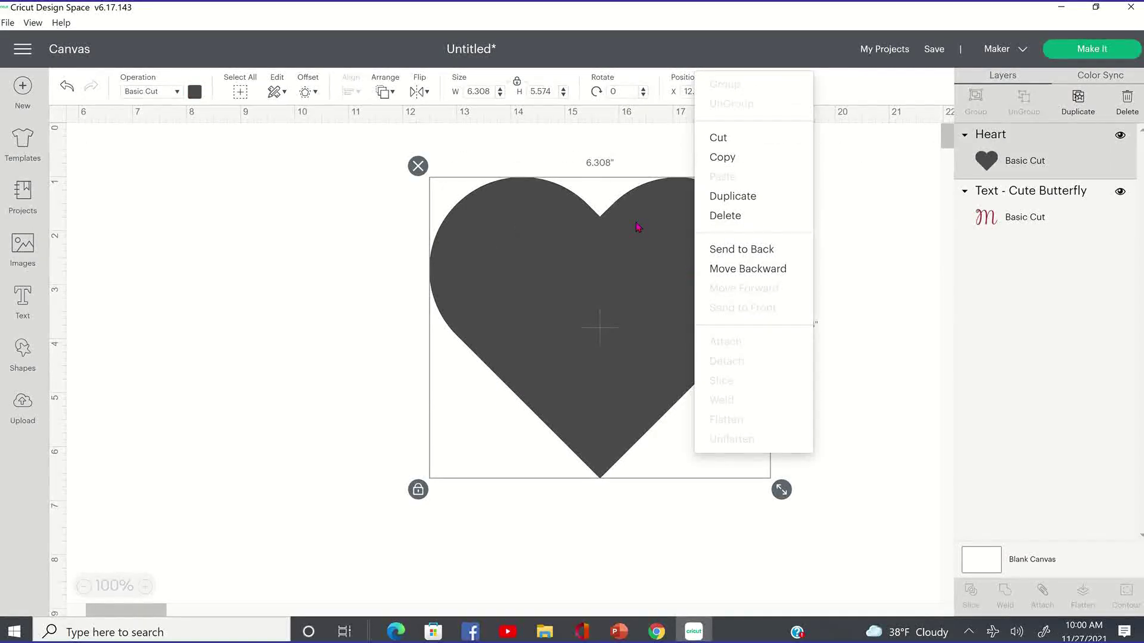
click(744, 251)
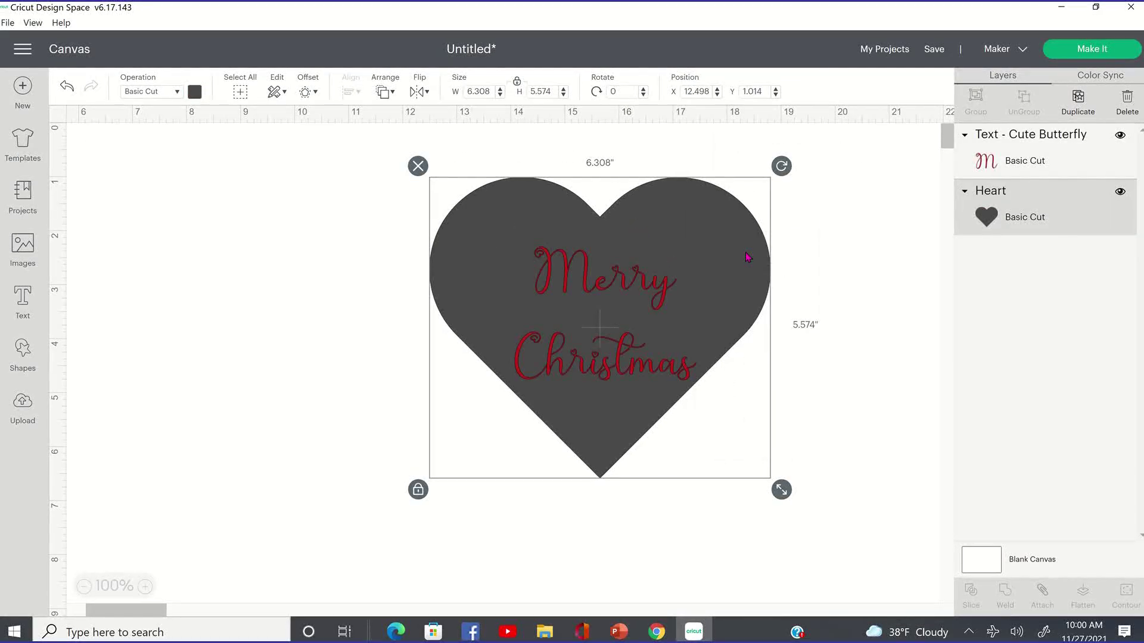
click(612, 293)
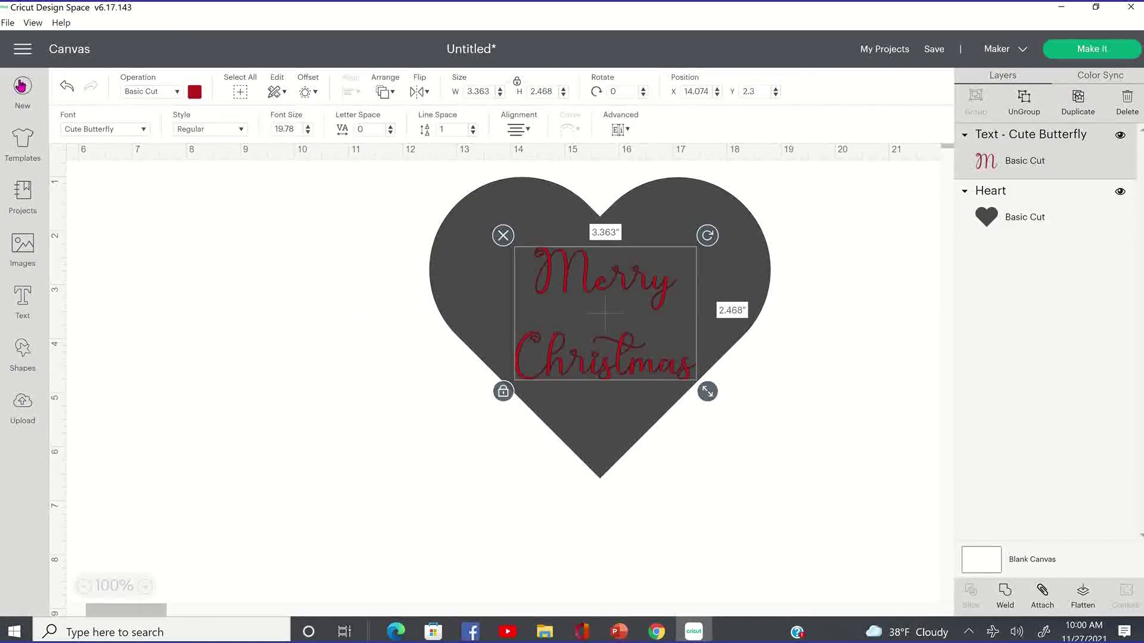
click(194, 93)
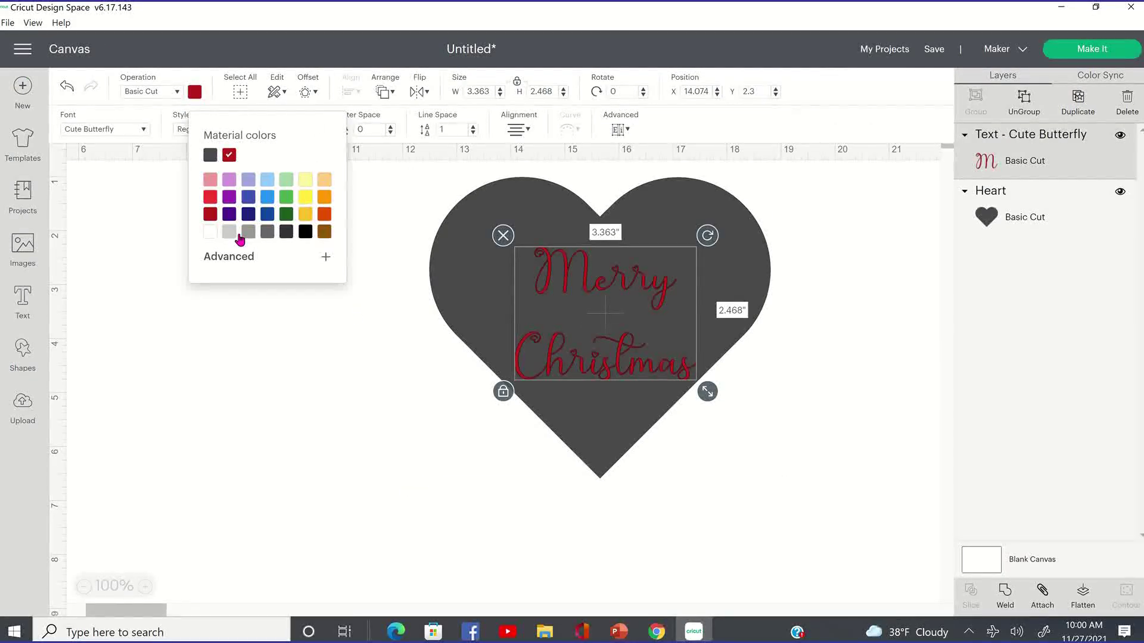
click(302, 214)
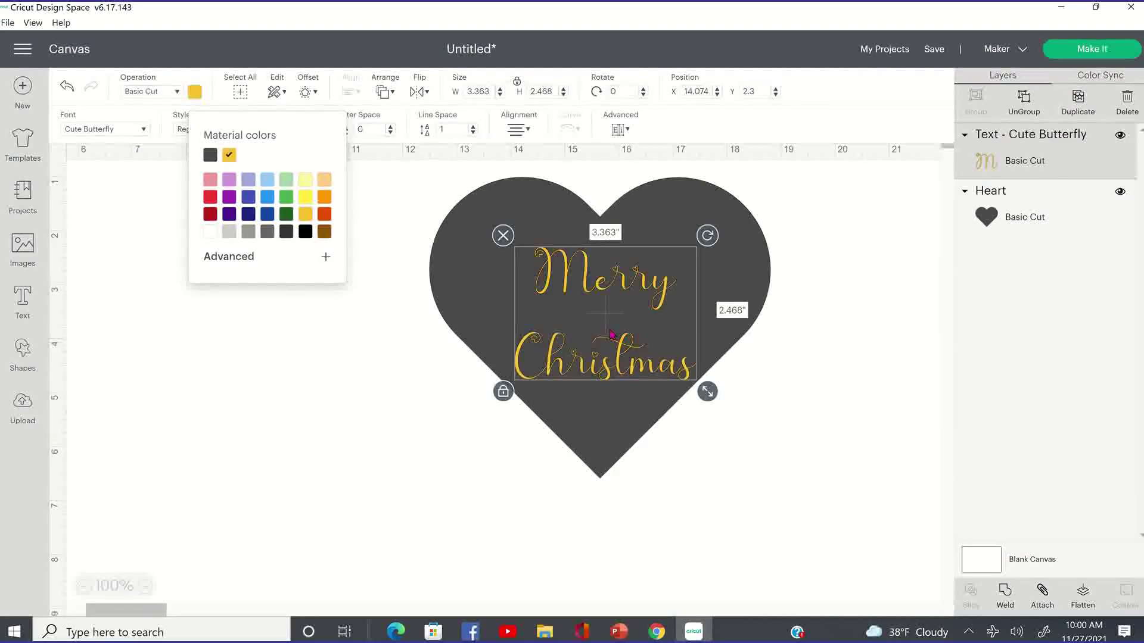
click(768, 423)
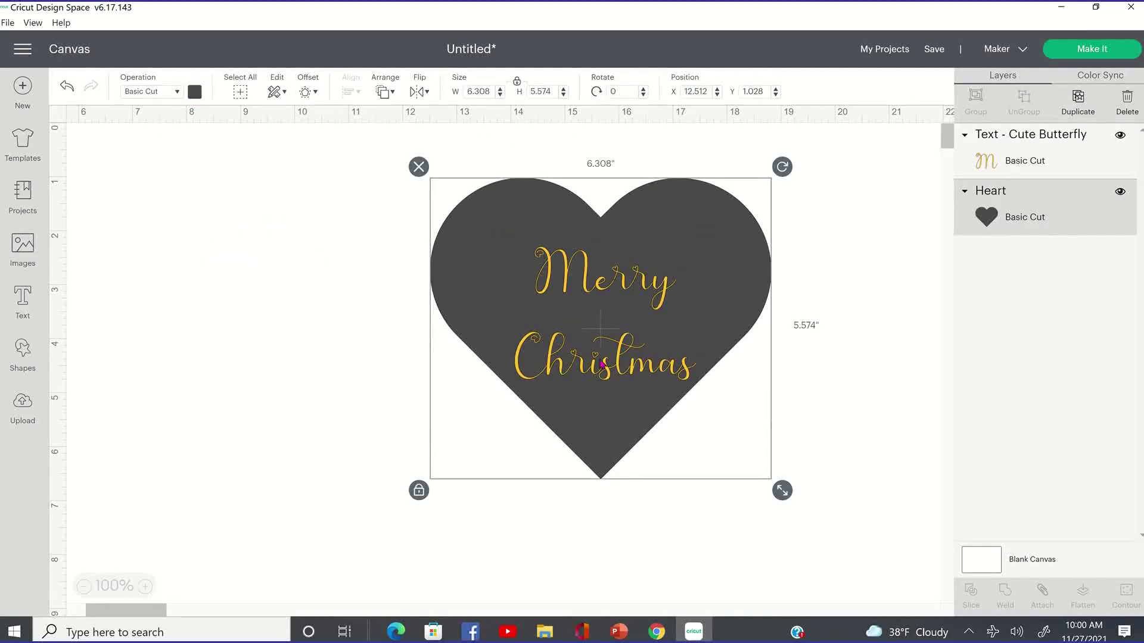
click(235, 240)
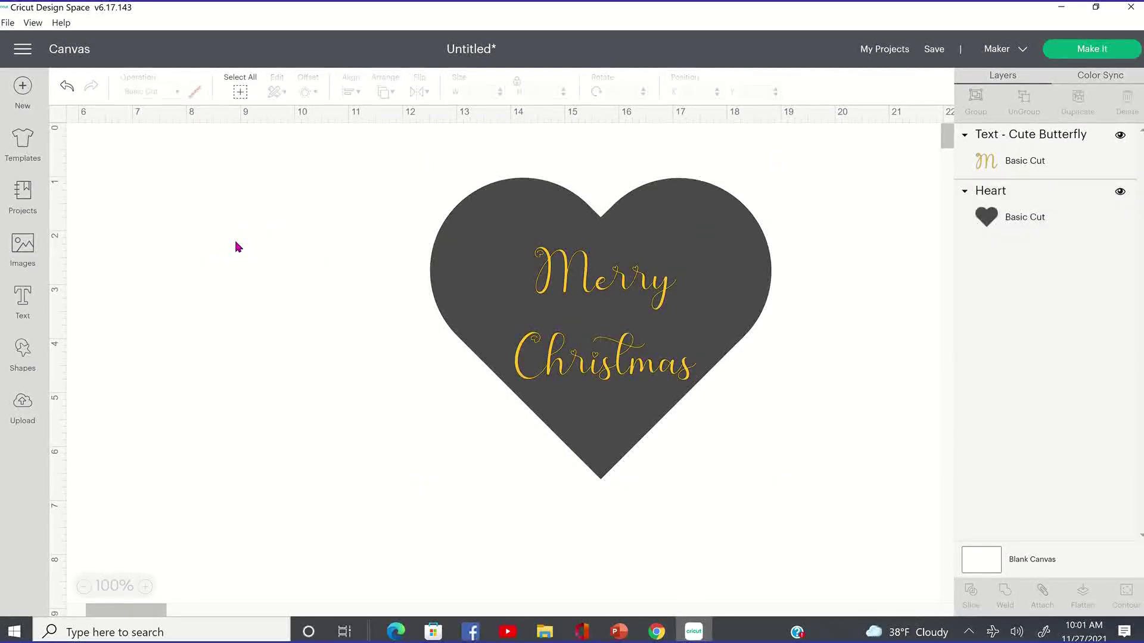
Color the heart behind the Merry Christmas text dark red
click(709, 233)
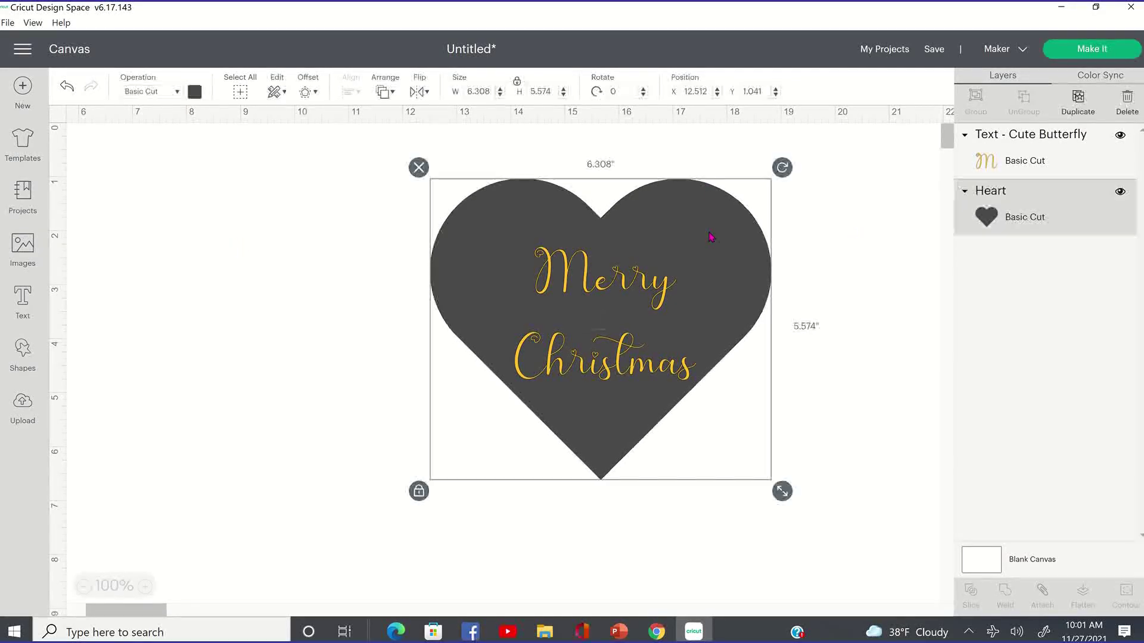
click(194, 92)
click(209, 215)
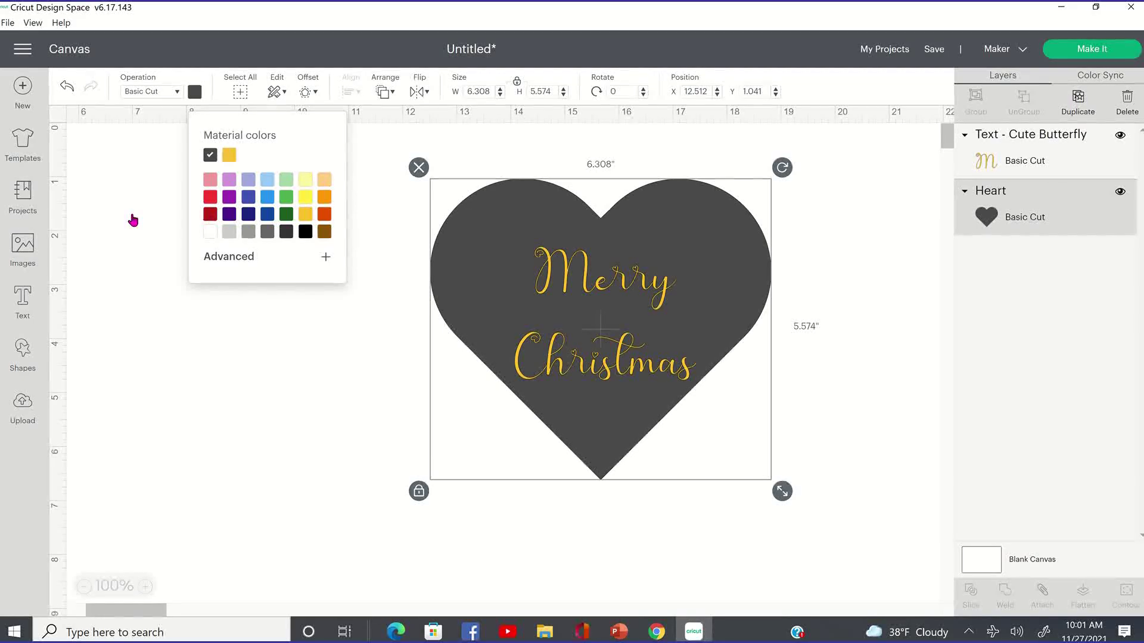
click(266, 398)
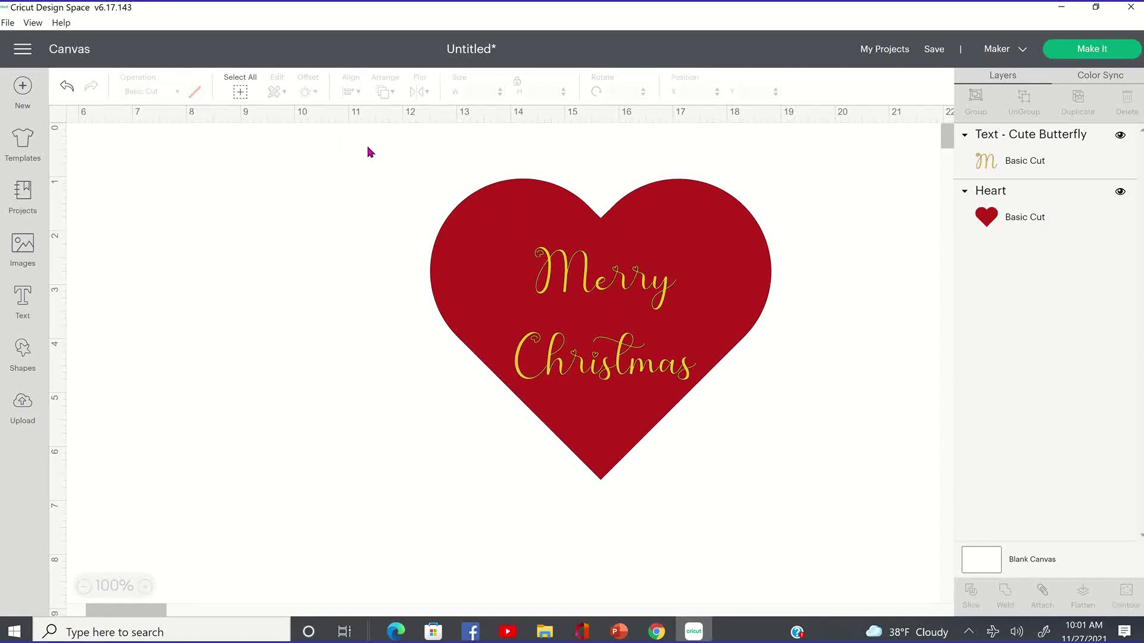
Slice the Merry Christmas text out of the heart and delete both loose text pieces
drag(373, 145, 838, 607)
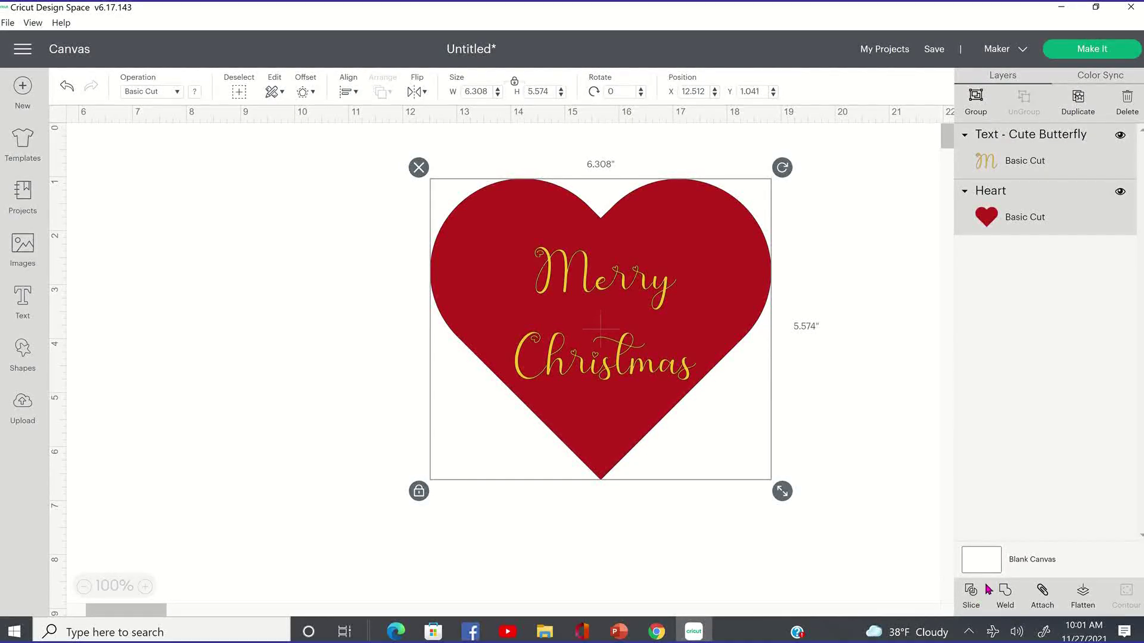
click(716, 178)
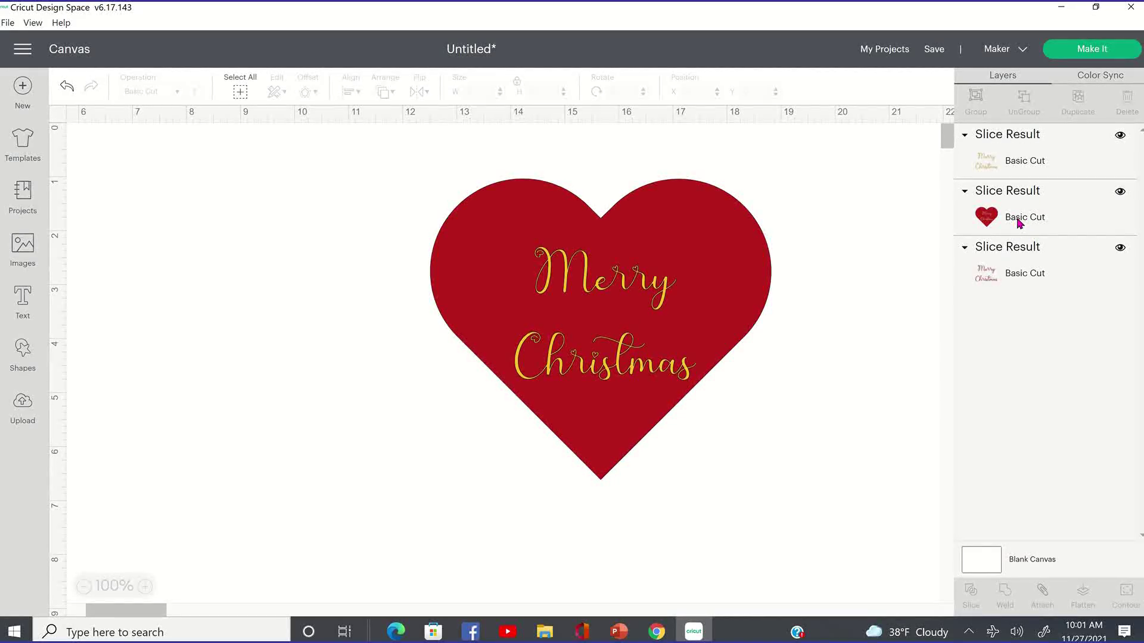
click(1055, 171)
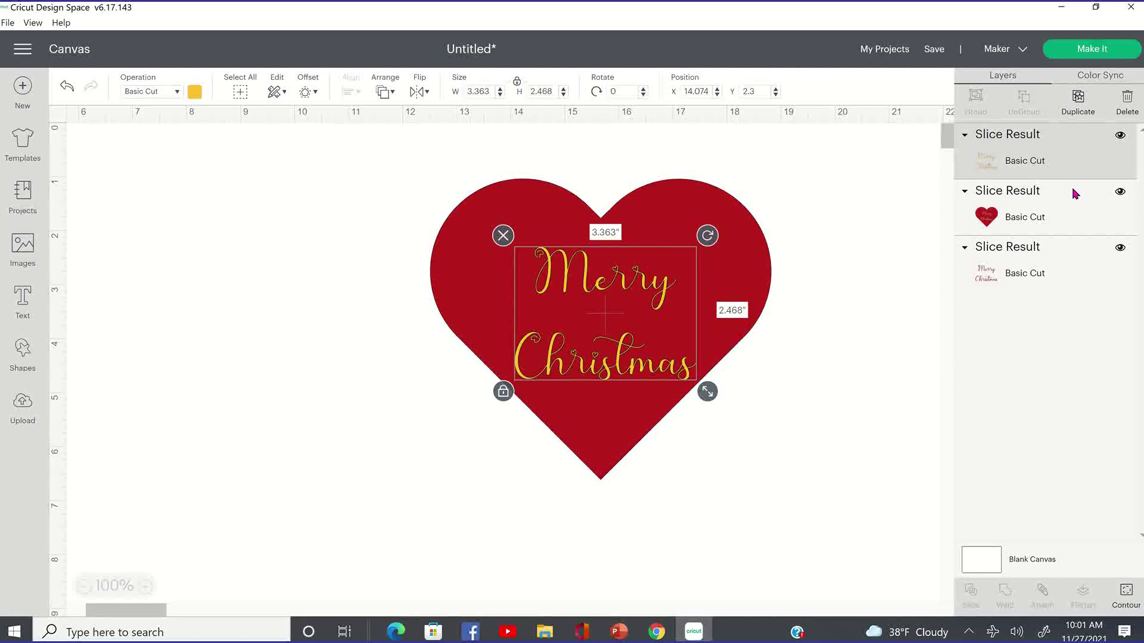
key(Delete)
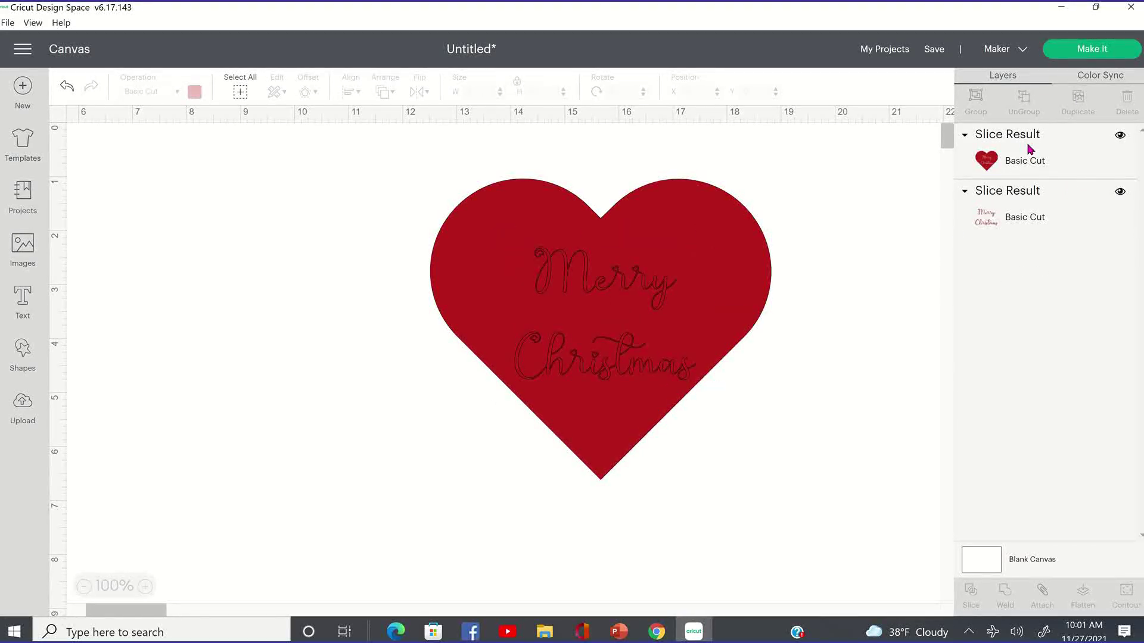
click(1035, 221)
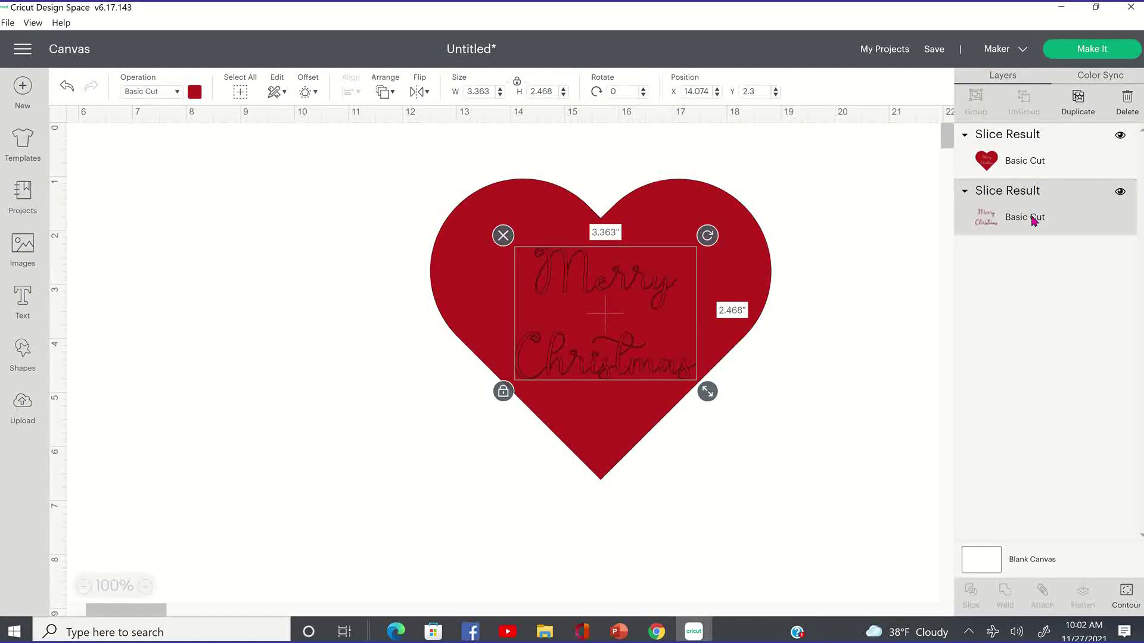
key(Delete)
Shrink the cut-out heart to about 5.43 by 4.8 inches and move it to about X 6.39, Y 0.69
drag(500, 394, 443, 477)
drag(635, 545, 733, 629)
drag(680, 574, 588, 488)
click(676, 334)
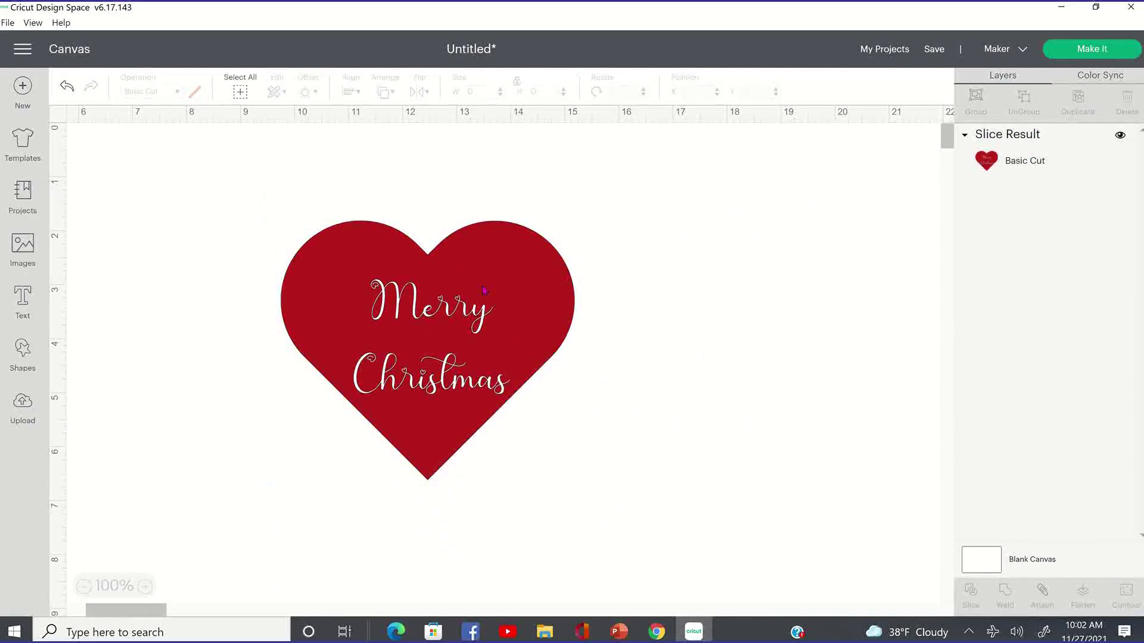
click(484, 290)
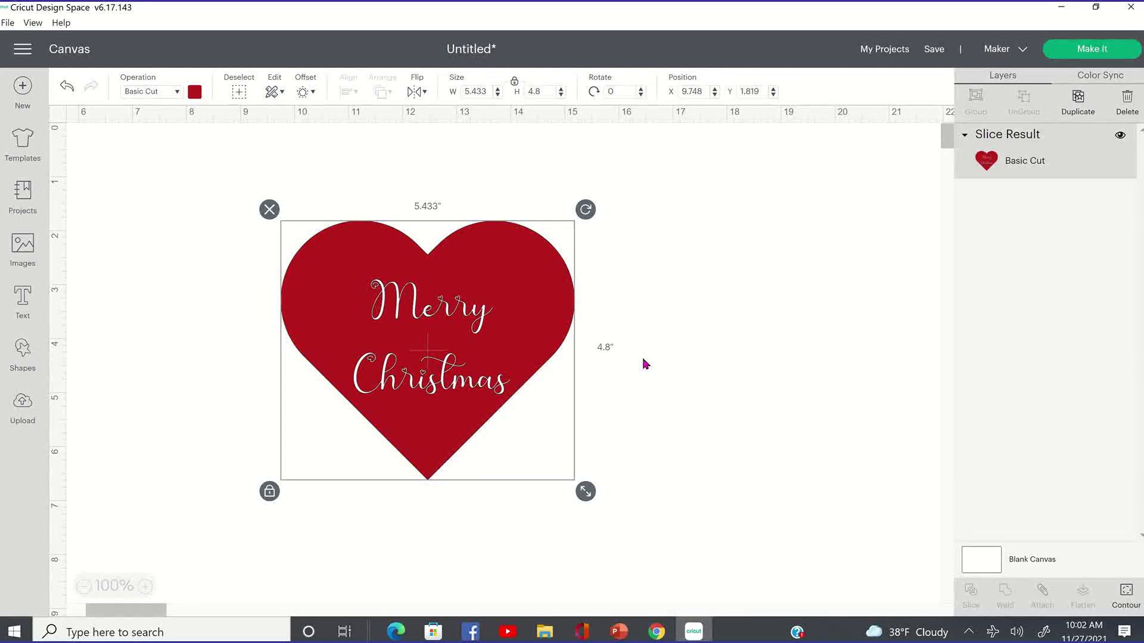
drag(518, 338, 336, 277)
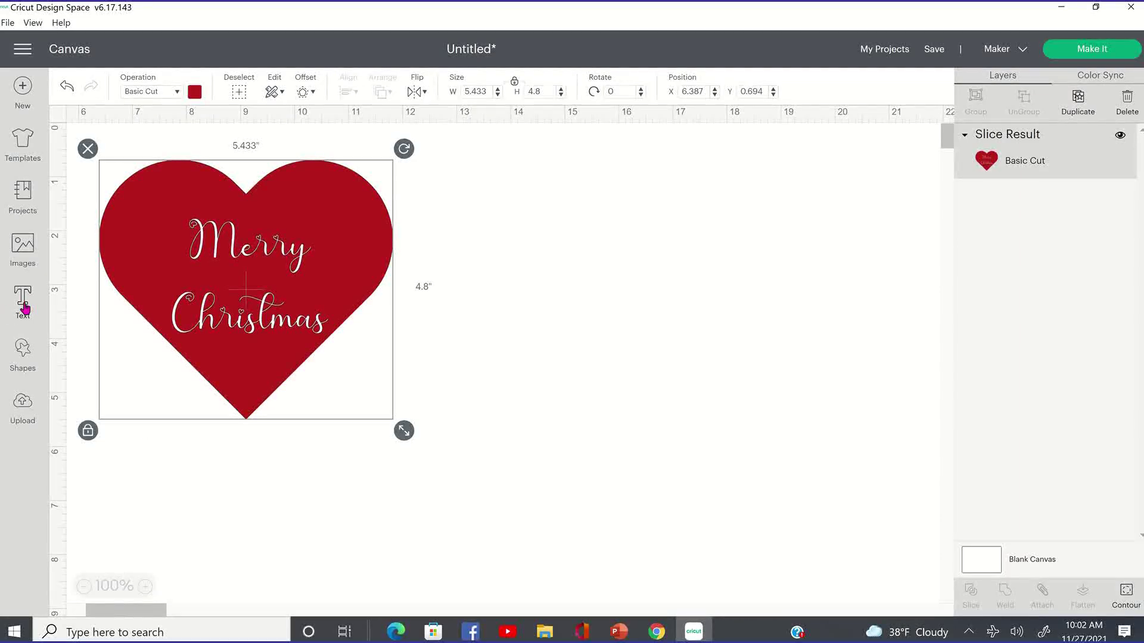
Add center-aligned text reading "Merry" and "XMAS" on two lines, and shrink it to about 6.16 by 4.11 inches
click(65, 307)
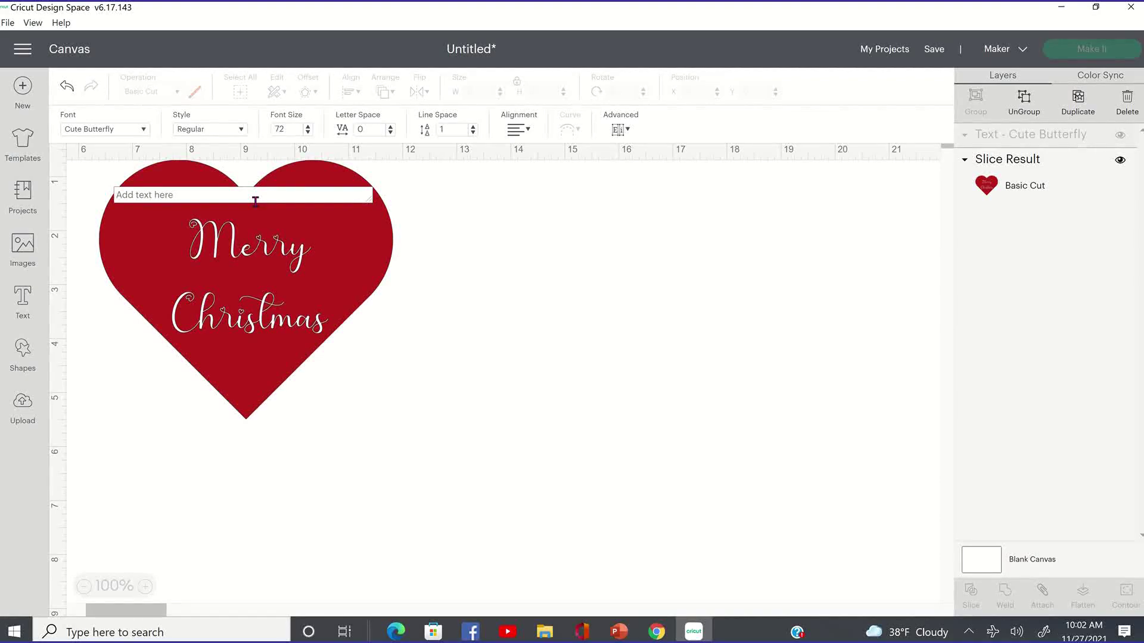
text(Merry)
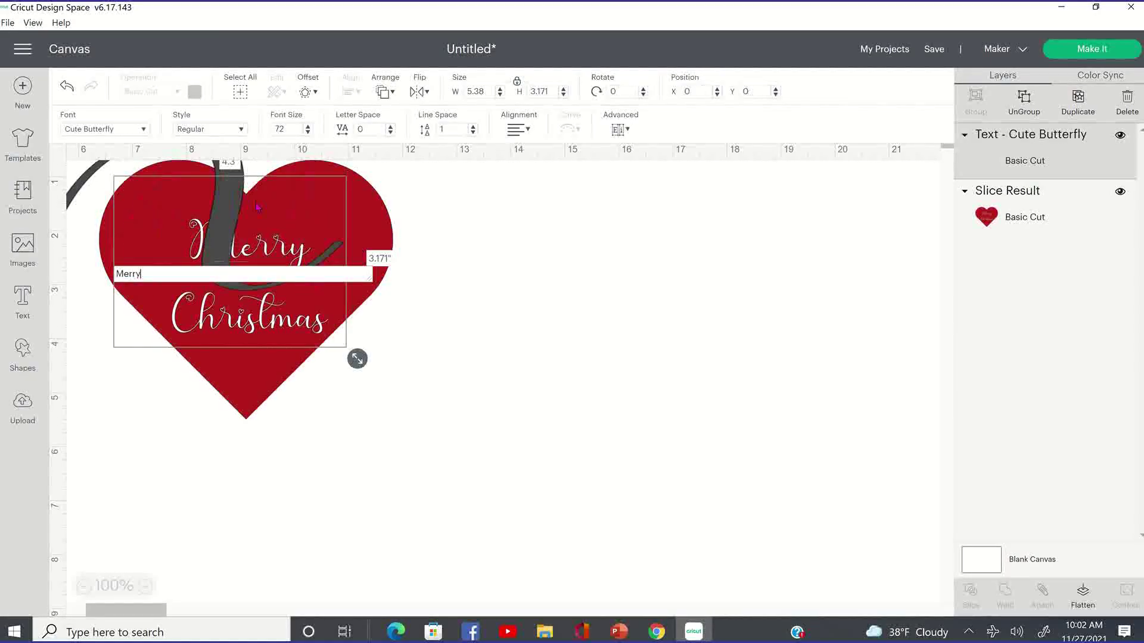
key(Return)
text(XMA)
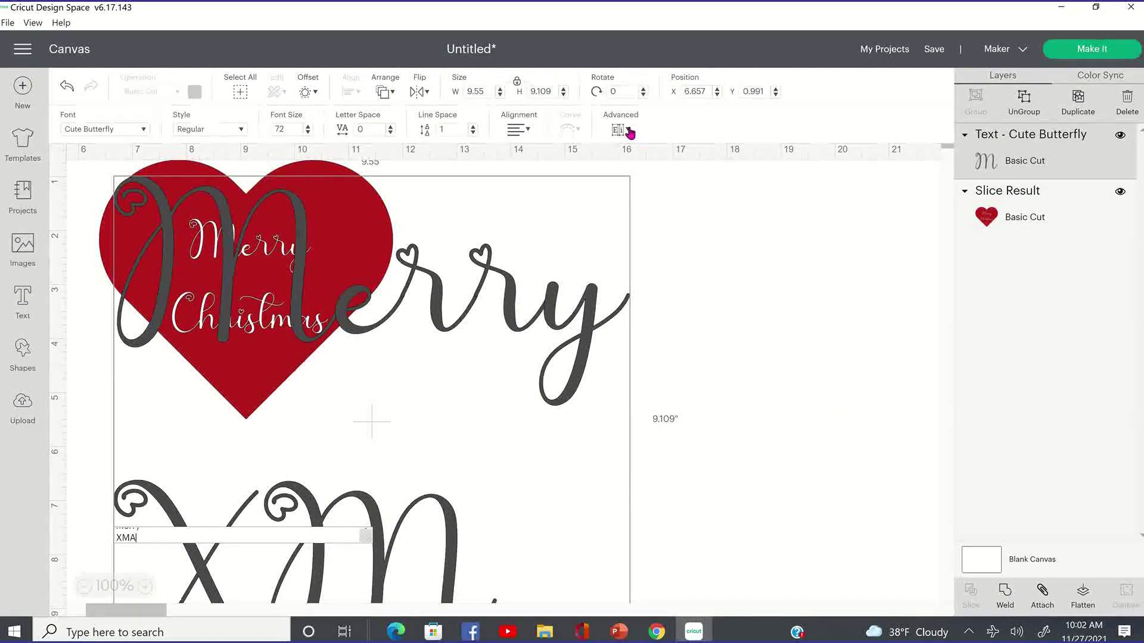
text(S)
click(527, 131)
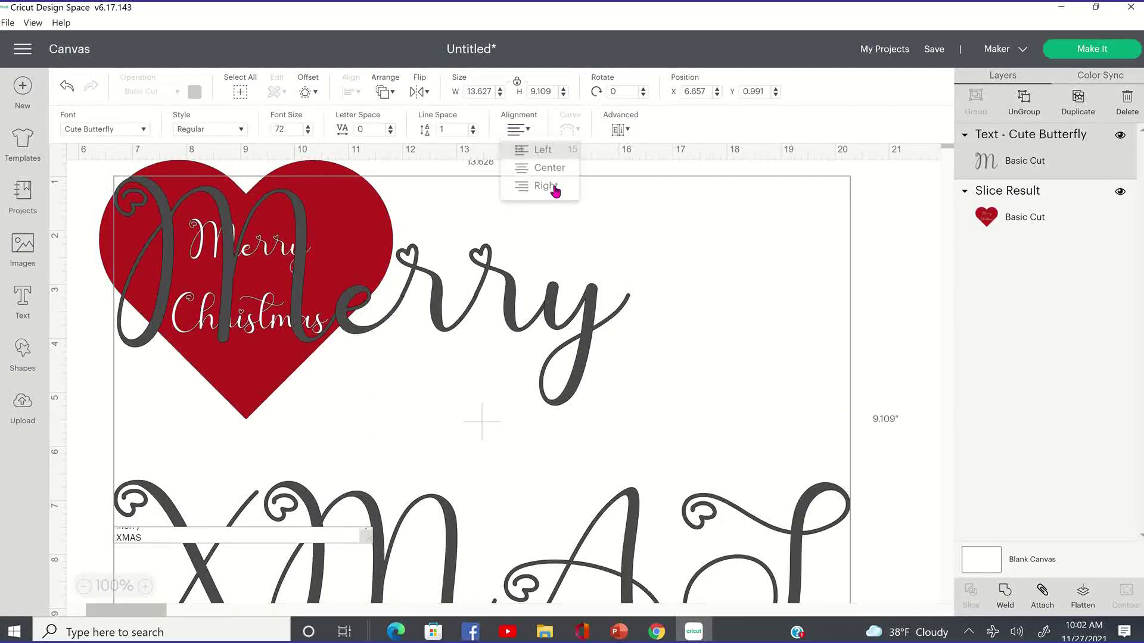
click(550, 171)
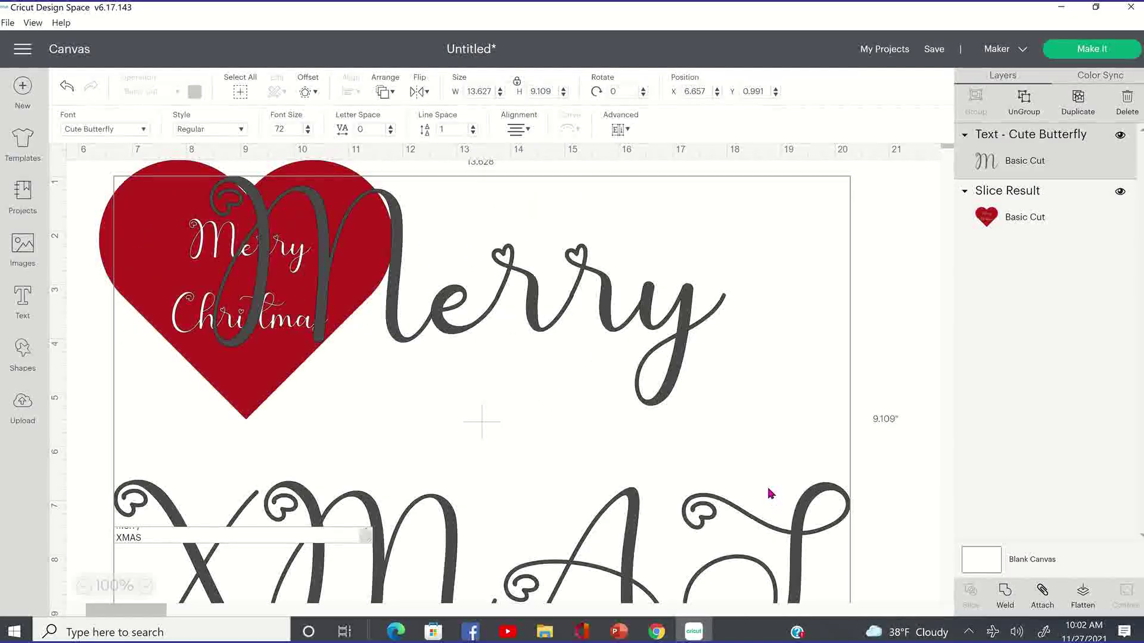
scroll(768, 492, down, 3)
drag(860, 490, 424, 194)
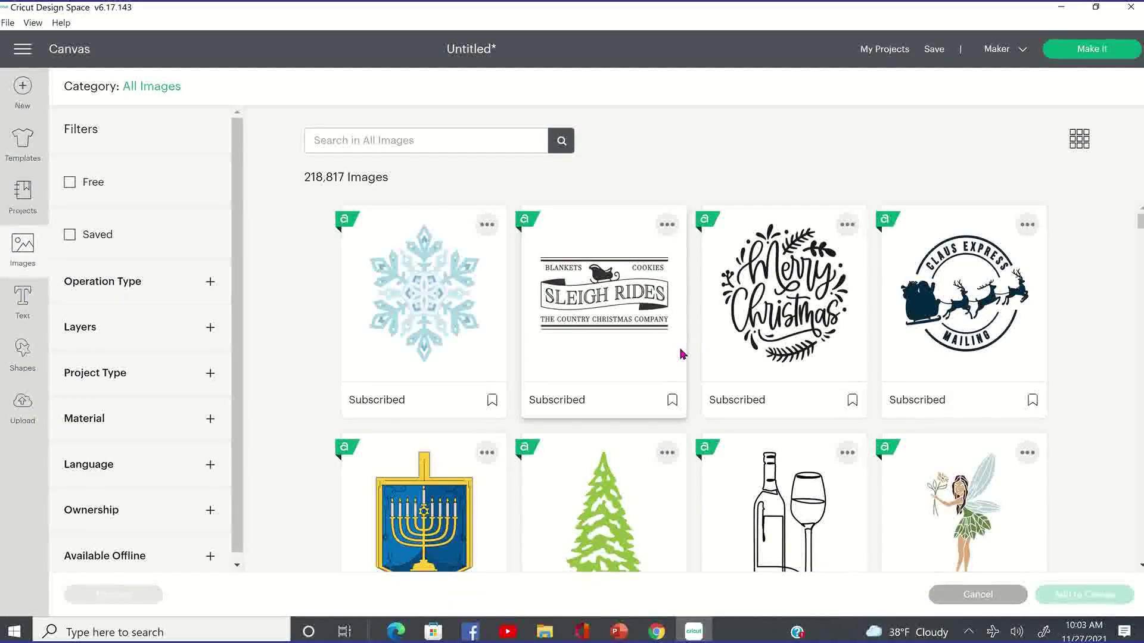
Insert the round blue Nativity Mandala picture from the image library onto the canvas
scroll(671, 349, down, 1)
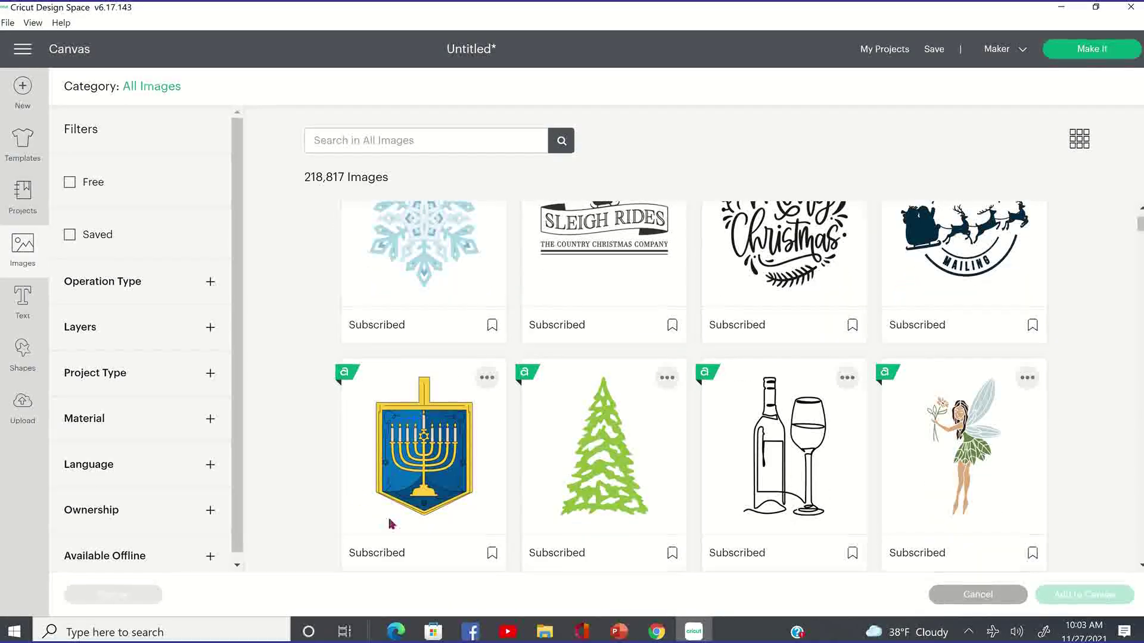
scroll(805, 384, down, 4)
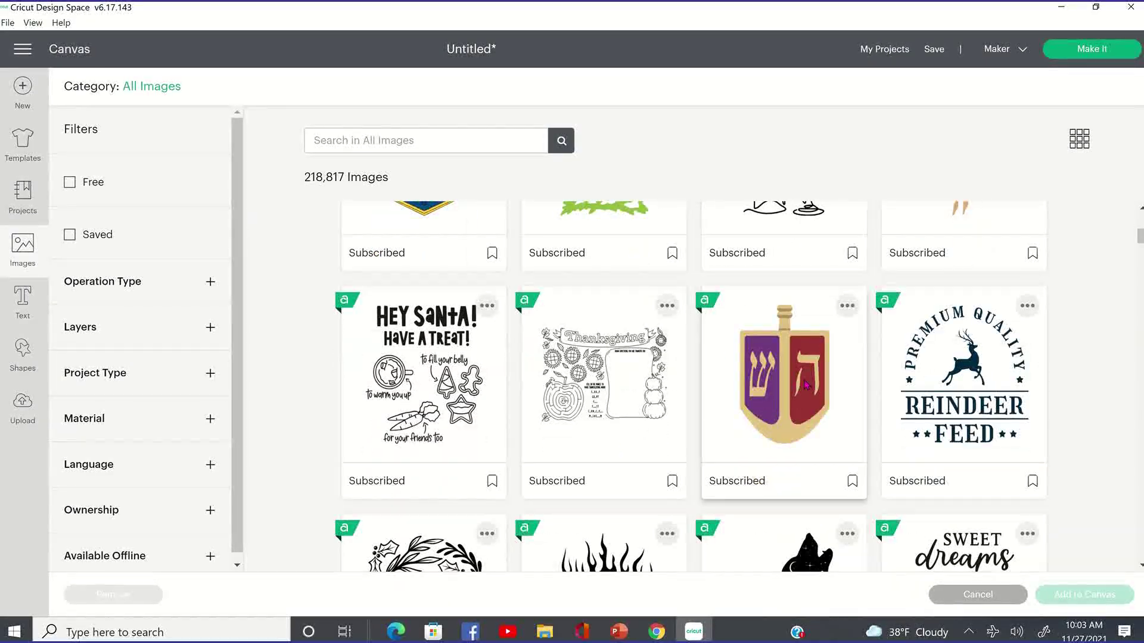
scroll(805, 384, down, 6)
scroll(805, 384, down, 7)
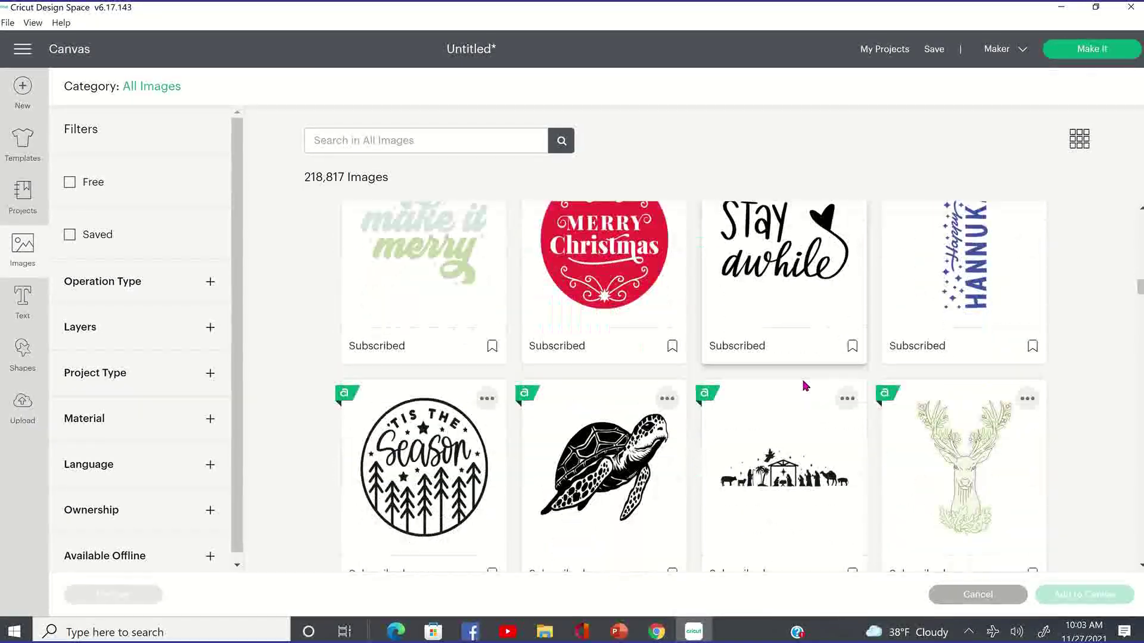
scroll(805, 386, down, 5)
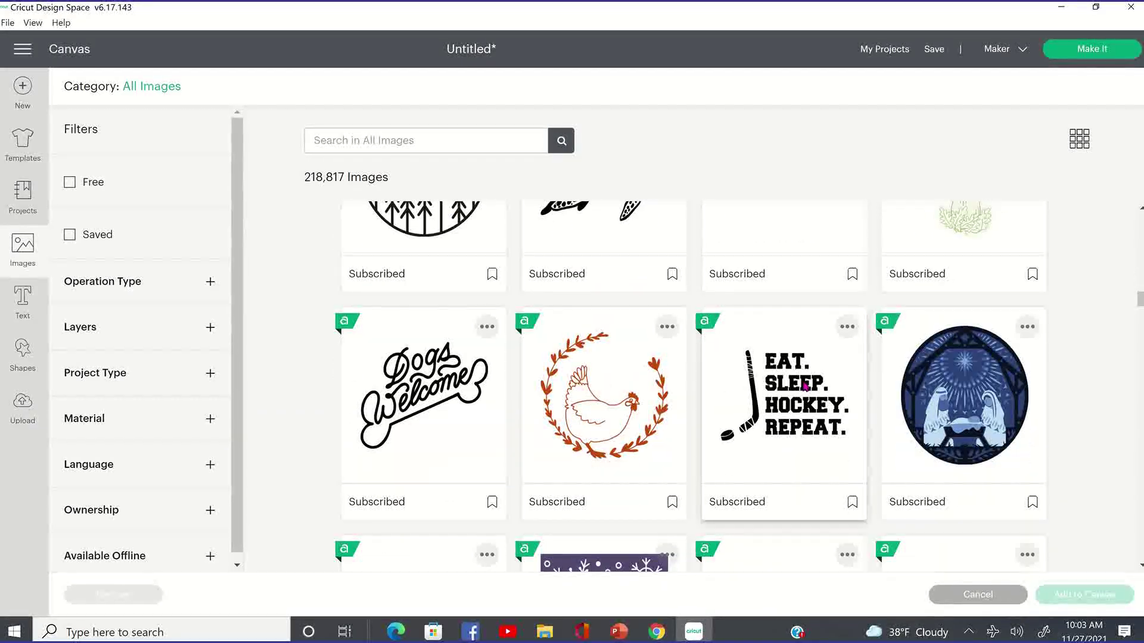
scroll(803, 384, down, 2)
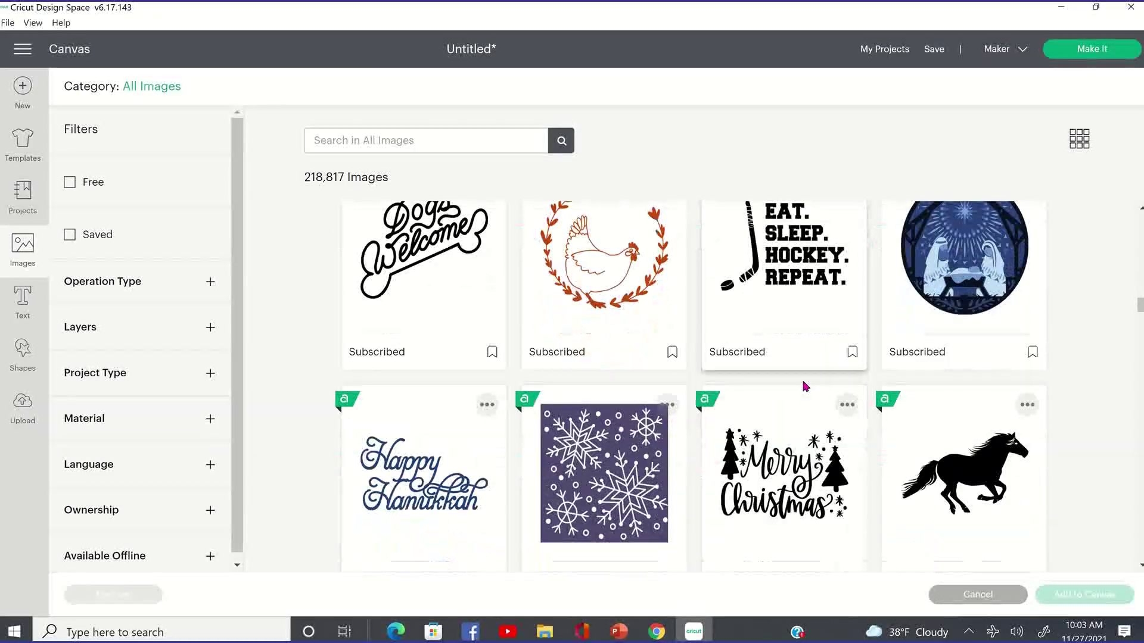
click(931, 256)
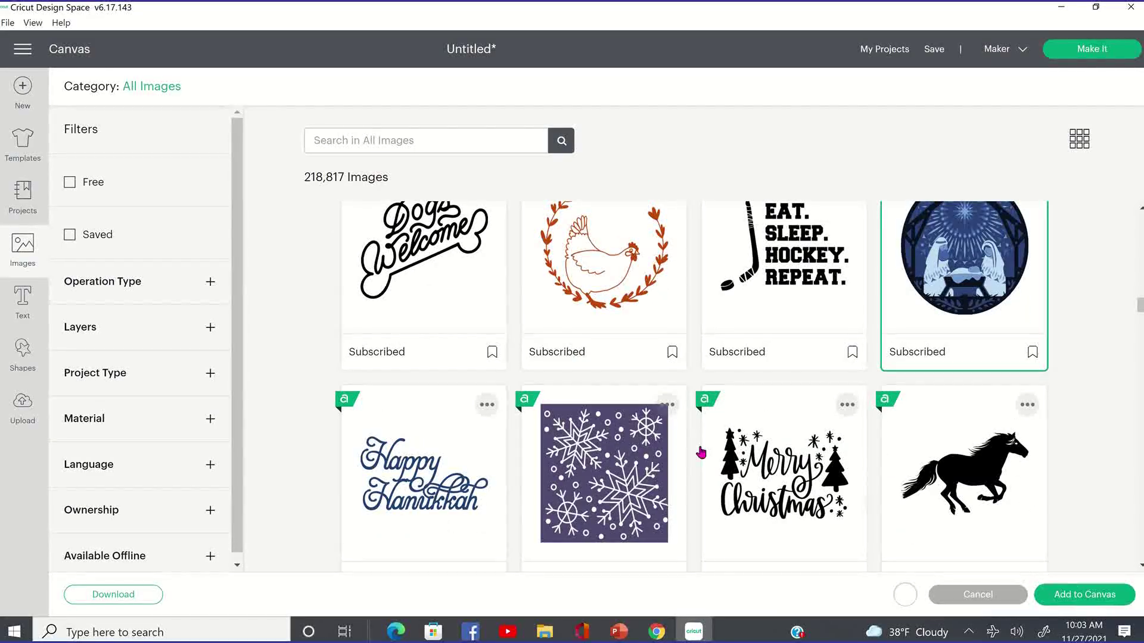
double_click(714, 461)
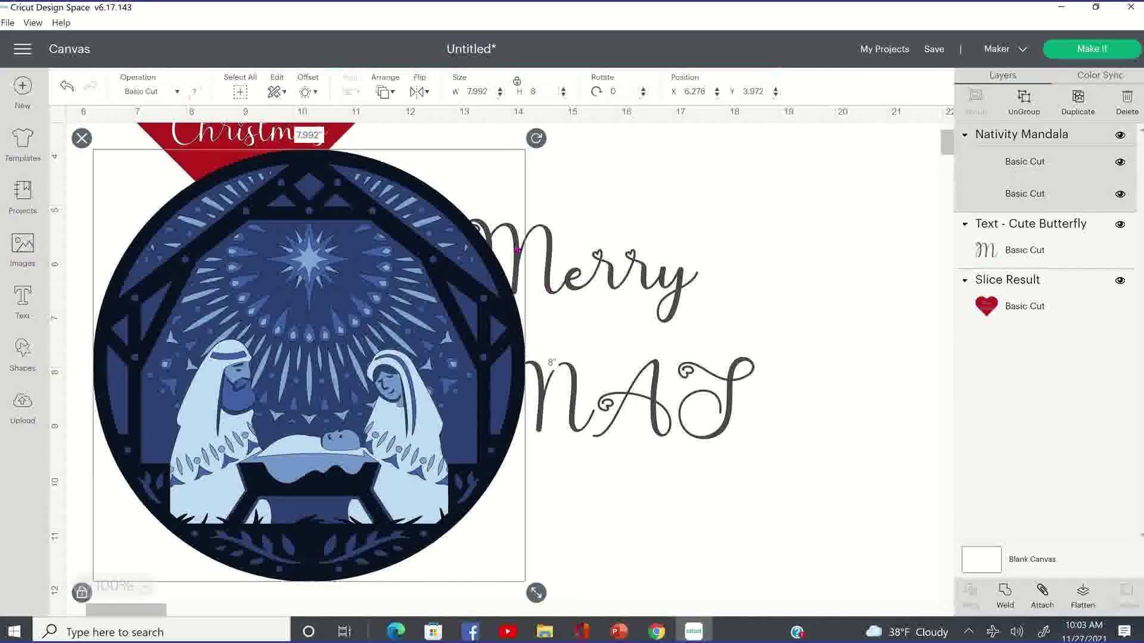
Shrink the Merry XMAS text to about 3.17 by 2.12 inches beside the nativity image, and move the image diagonally down toward the text
drag(705, 294, 857, 369)
drag(906, 523, 759, 417)
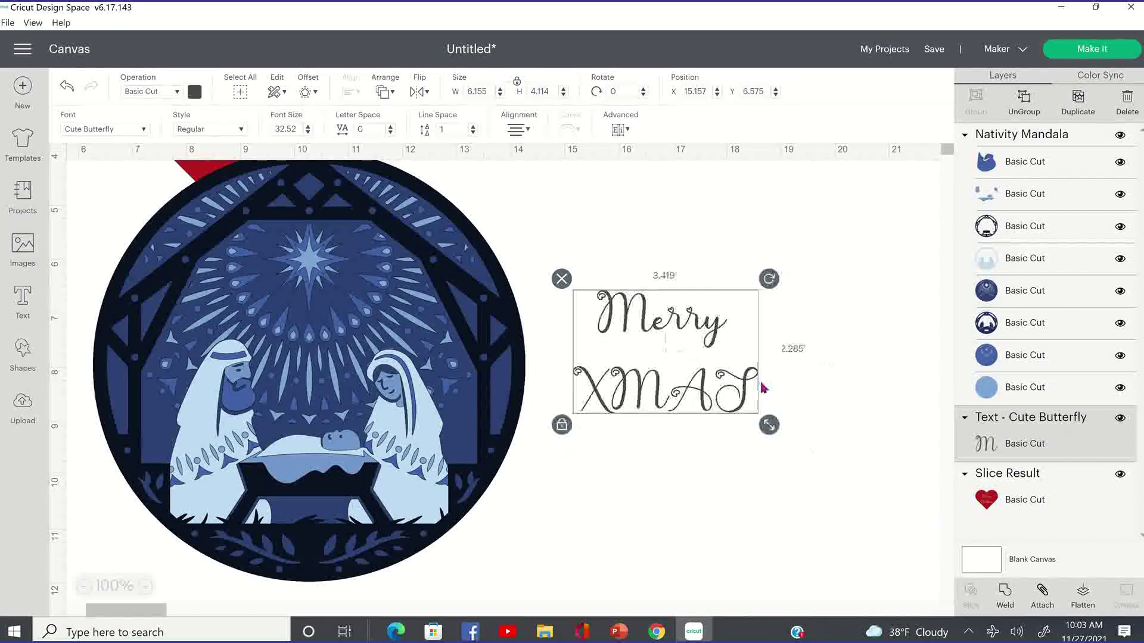
click(761, 387)
click(655, 333)
drag(477, 298, 565, 392)
Bring the Merry XMAS text to the front and place it over the nativity's star at about X 10.34, Y 7.44
click(684, 382)
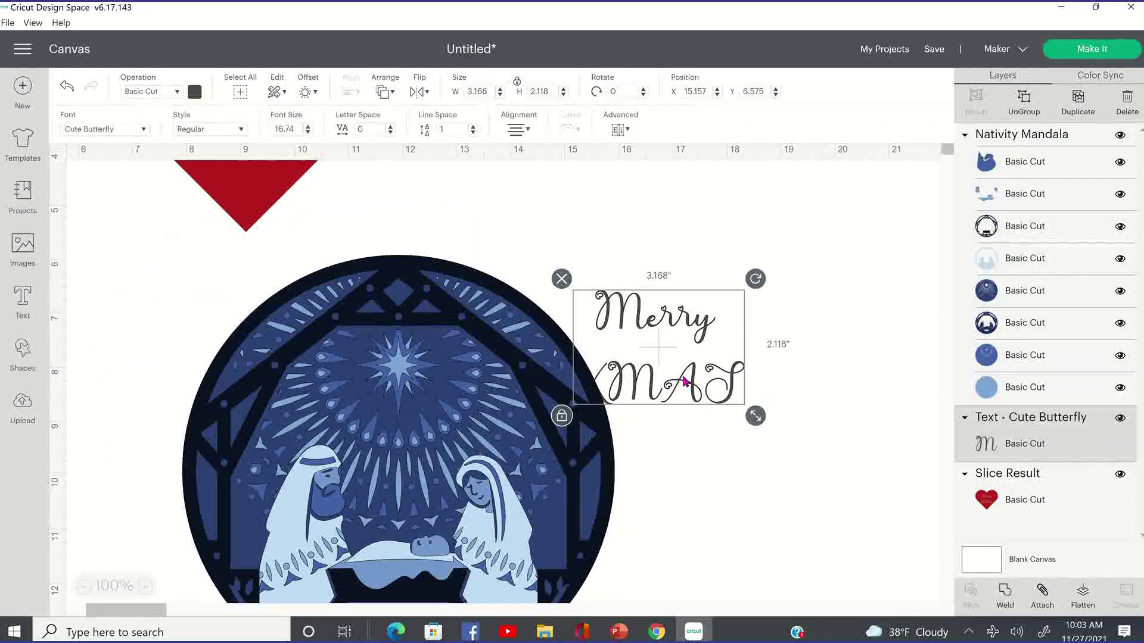
right_click(684, 381)
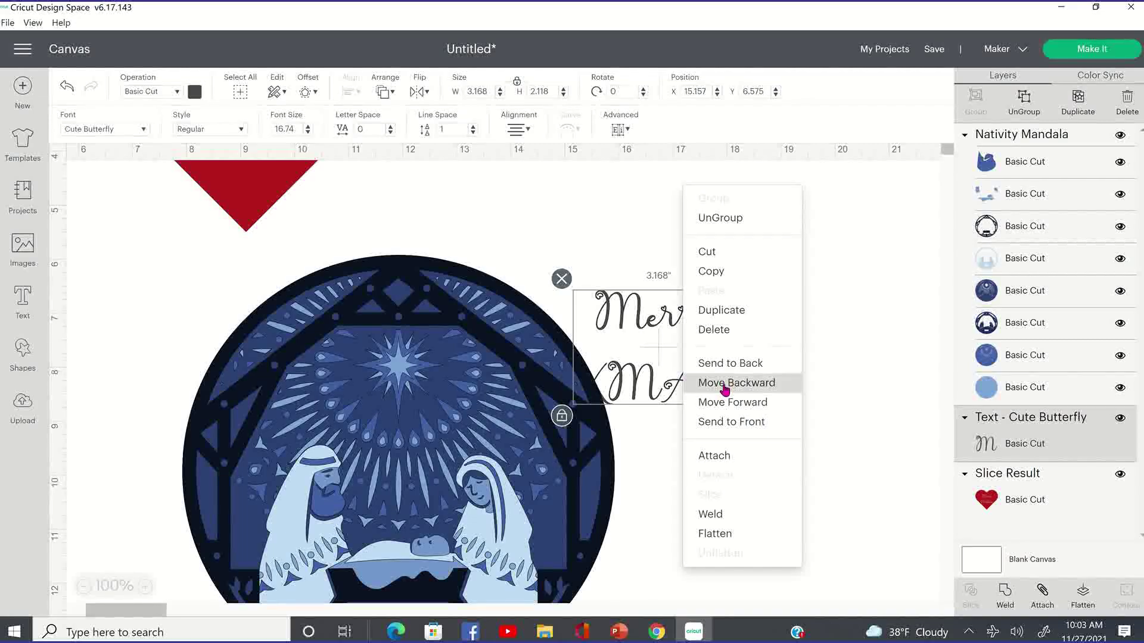
click(775, 420)
drag(691, 327, 435, 376)
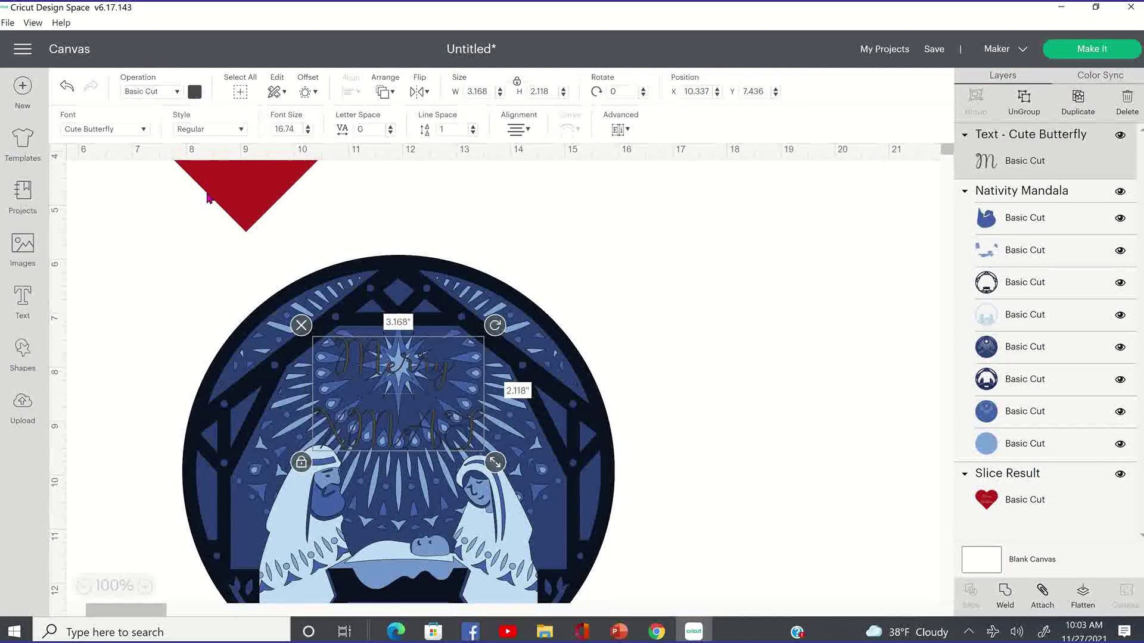
Recolor the Merry XMAS text white and move it slightly up and right over the nativity, to about X 10.55, Y 7.27
click(211, 249)
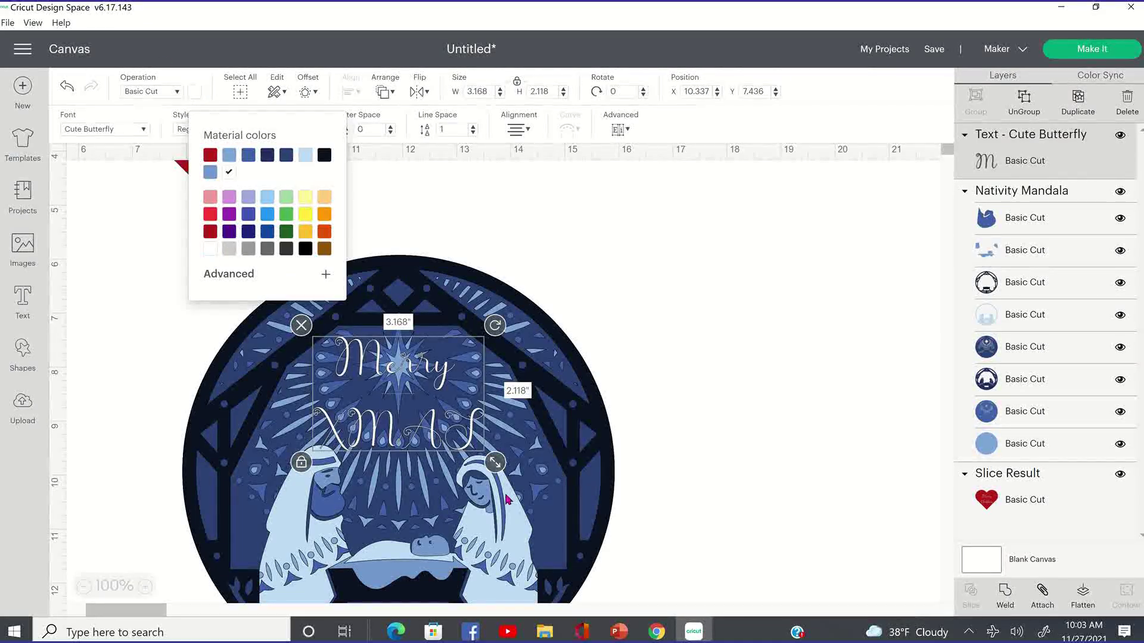
drag(466, 396, 474, 390)
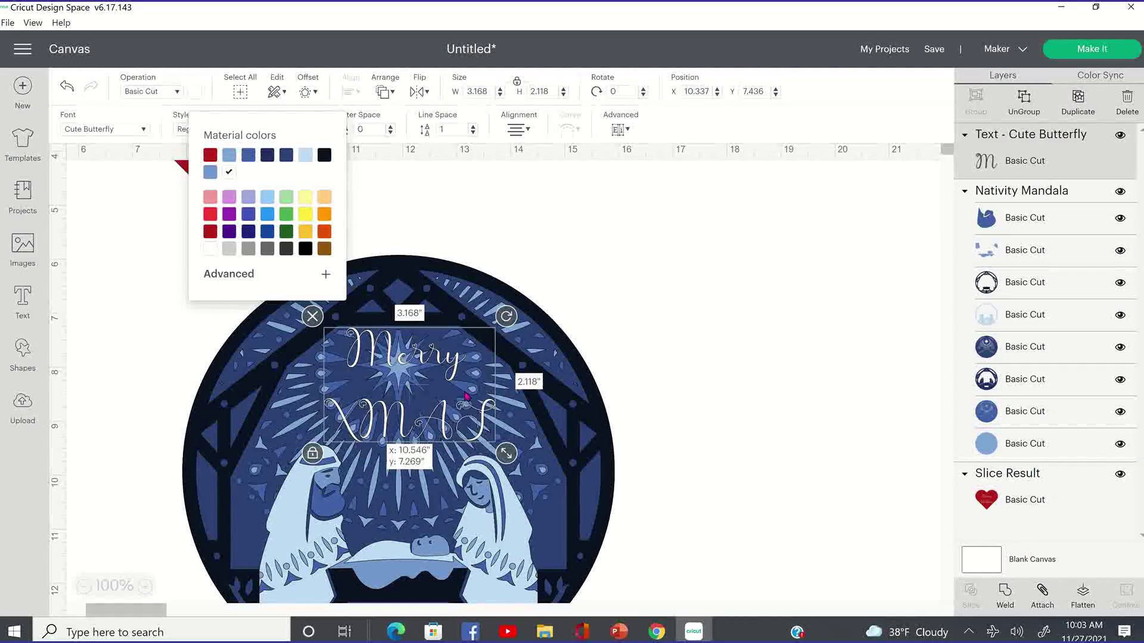
click(664, 355)
click(596, 341)
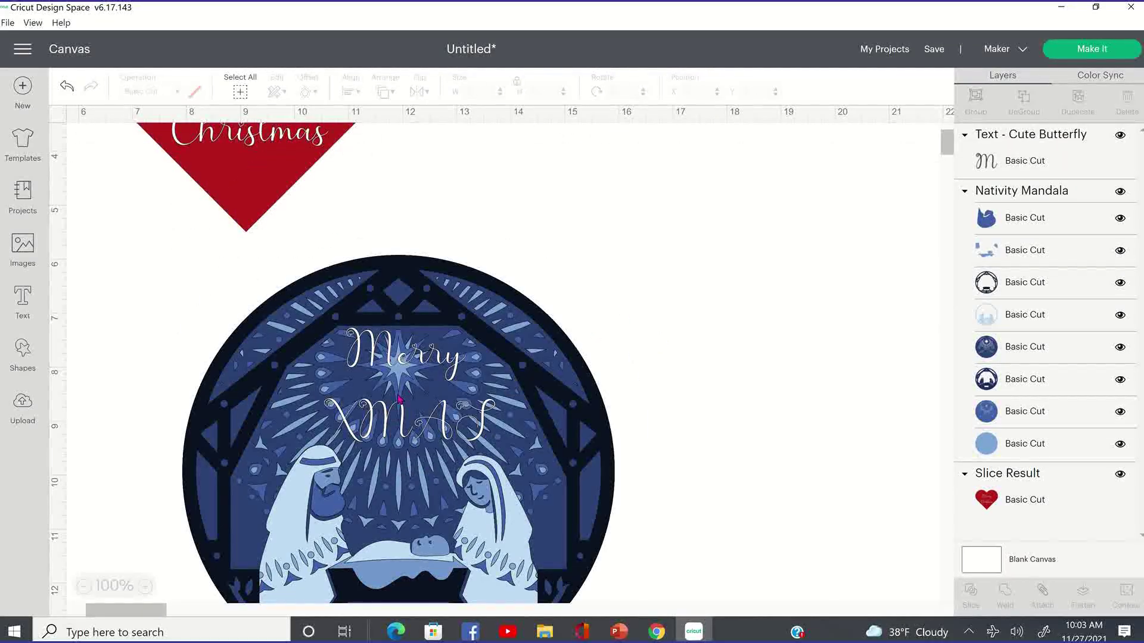
scroll(399, 398, down, 5)
scroll(554, 344, up, 3)
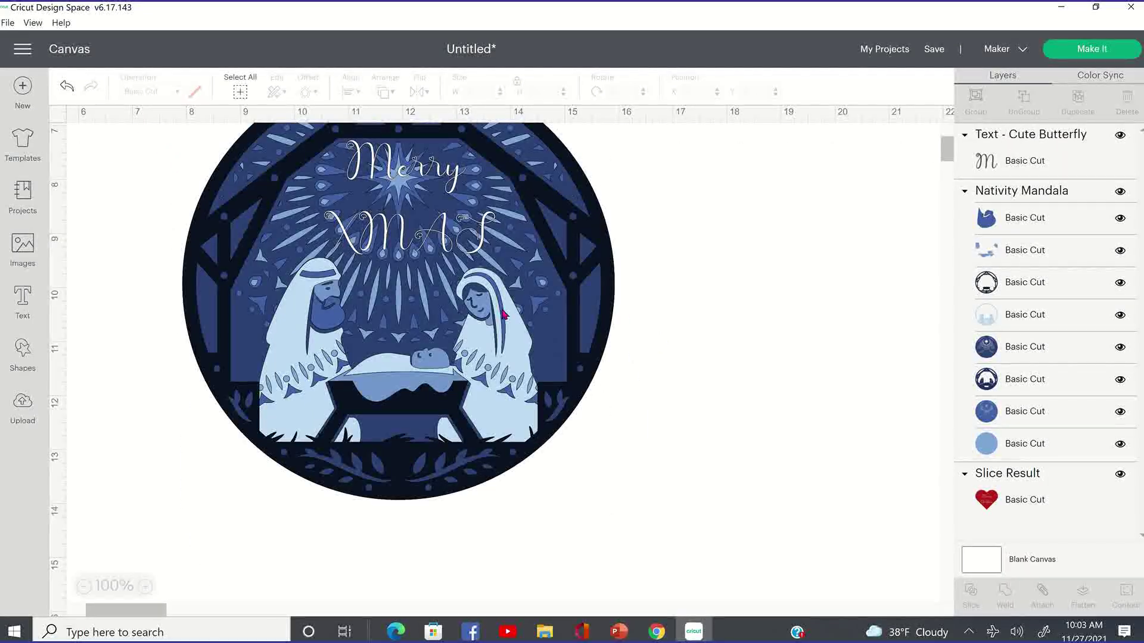
scroll(505, 321, up, 3)
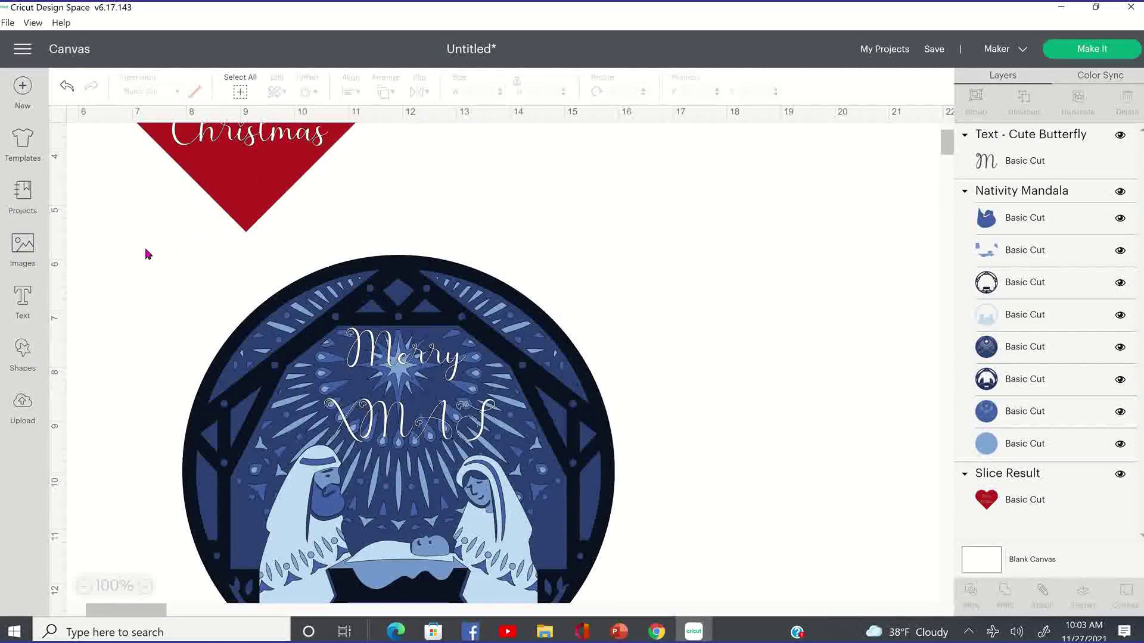
Hide the red heart and select the Merry XMAS text together with the whole Nativity Mandala
click(269, 182)
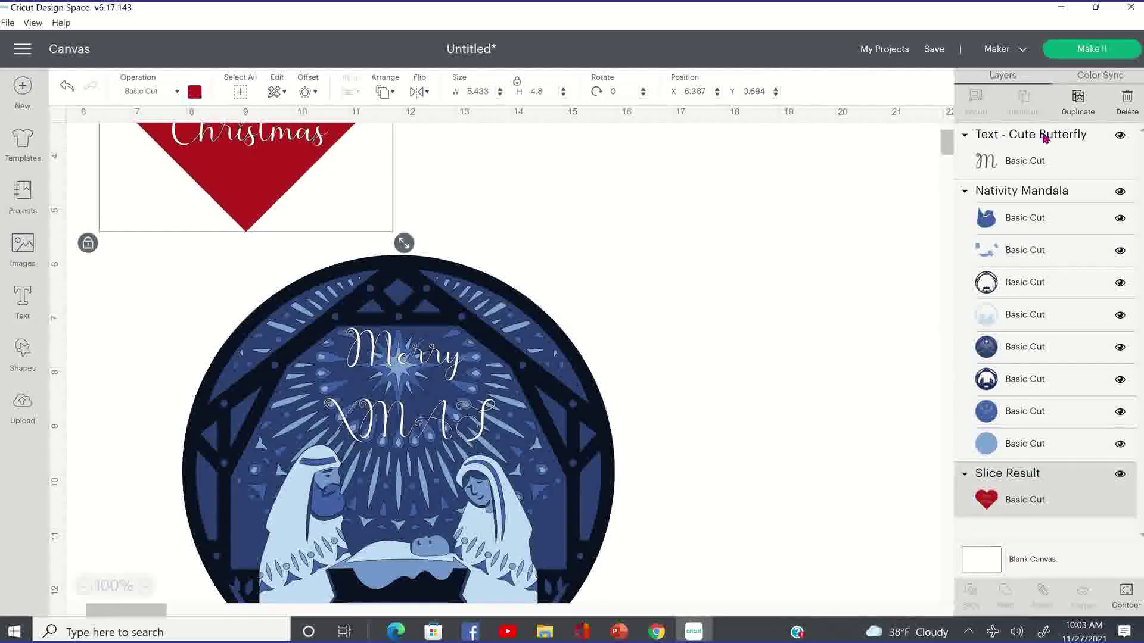
click(1120, 474)
drag(120, 230, 894, 554)
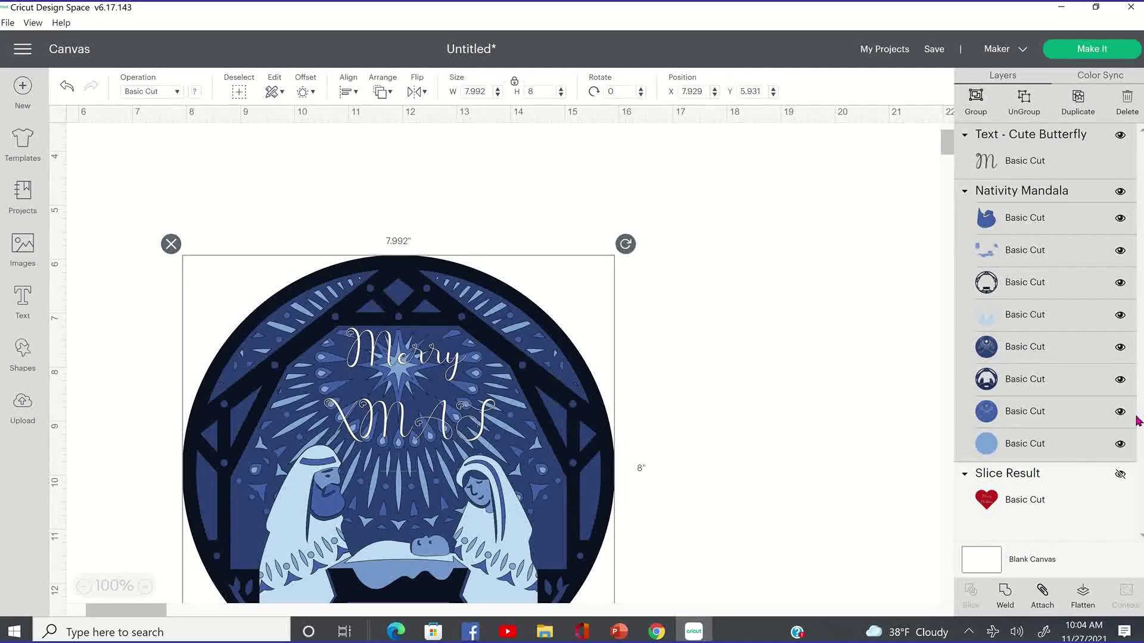
Hide the Nativity Mandala layers one by one, keeping the dark blue star-ray circle and the navy stable layer below it visible
click(1120, 446)
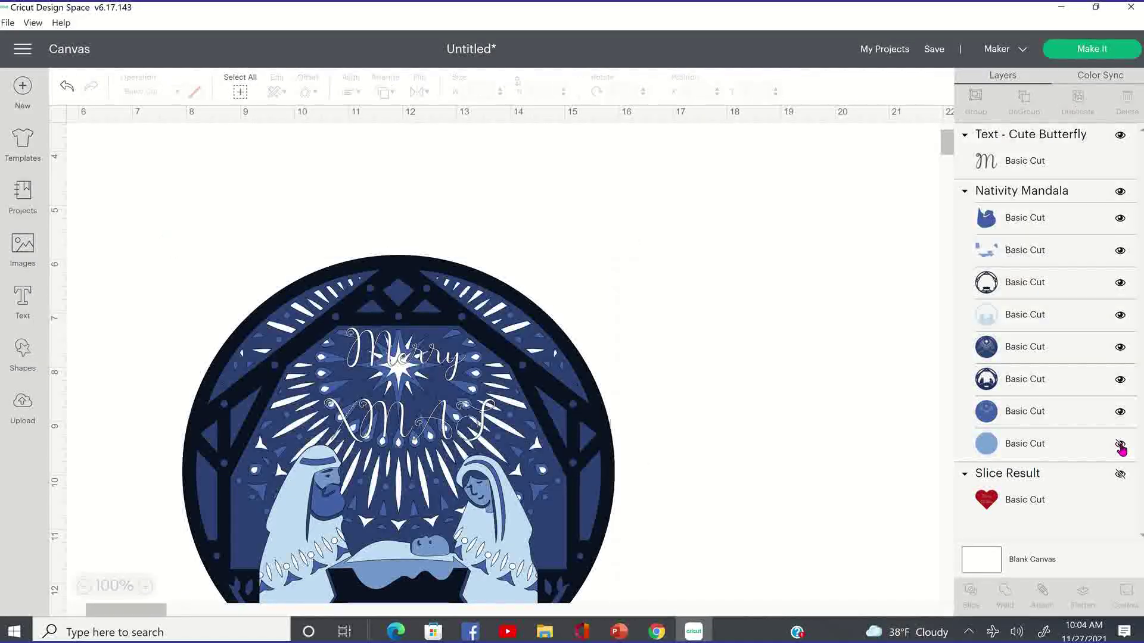
click(1120, 413)
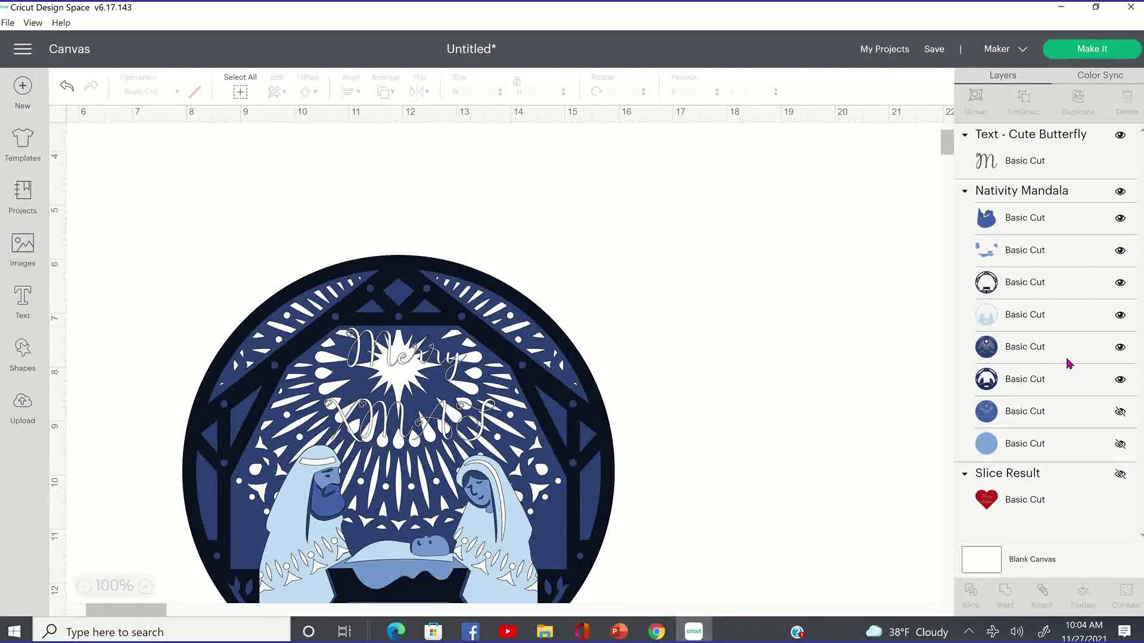
click(1120, 348)
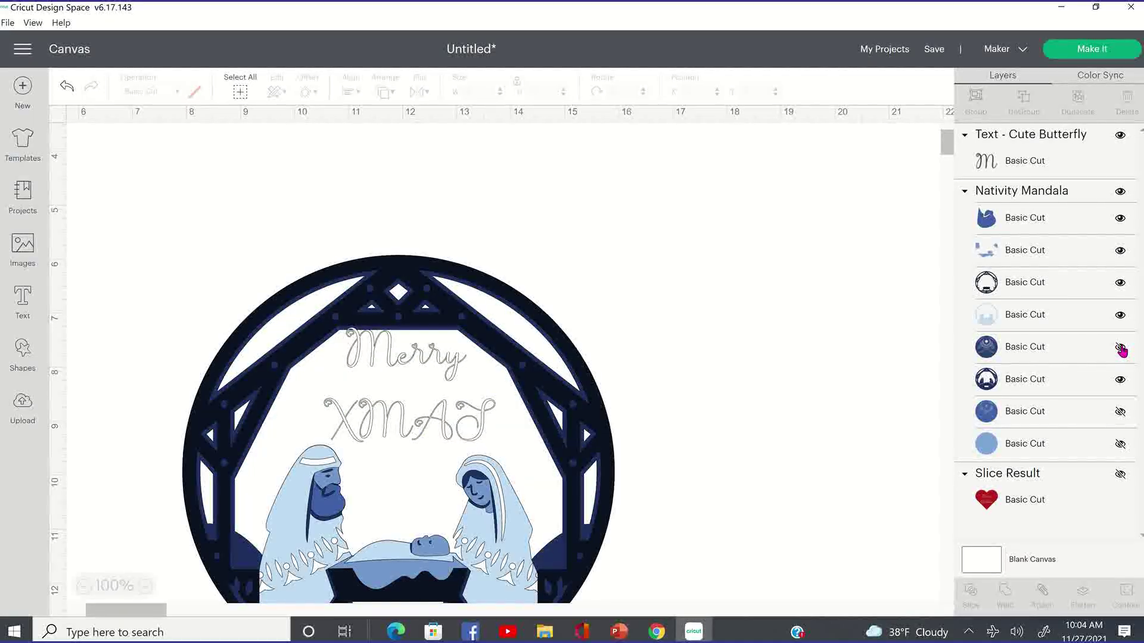
click(1120, 348)
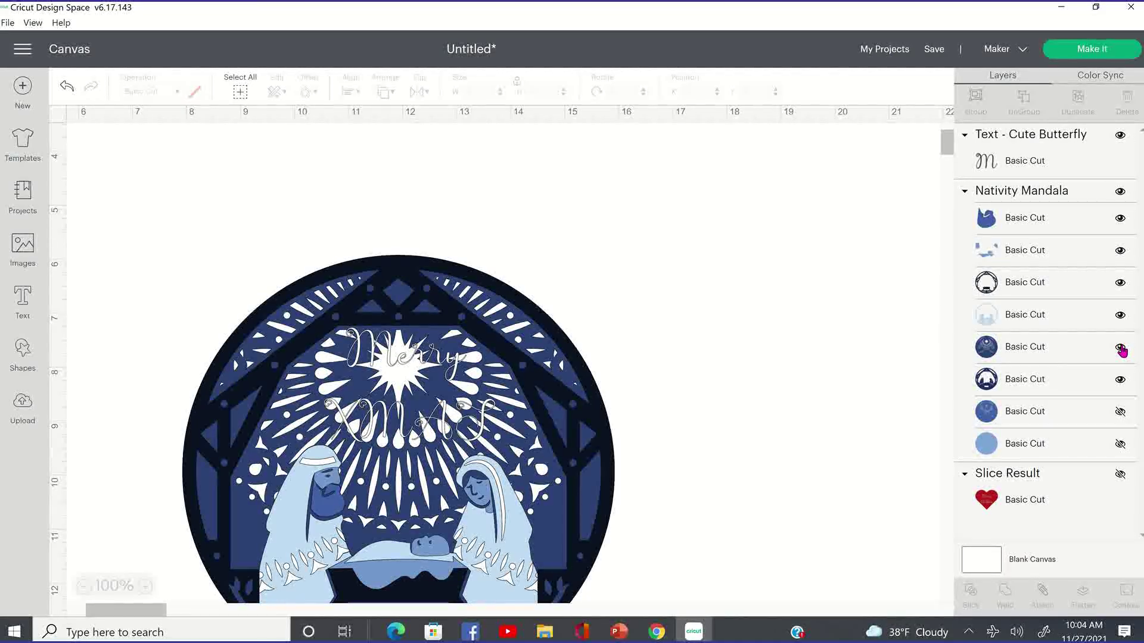
click(1119, 316)
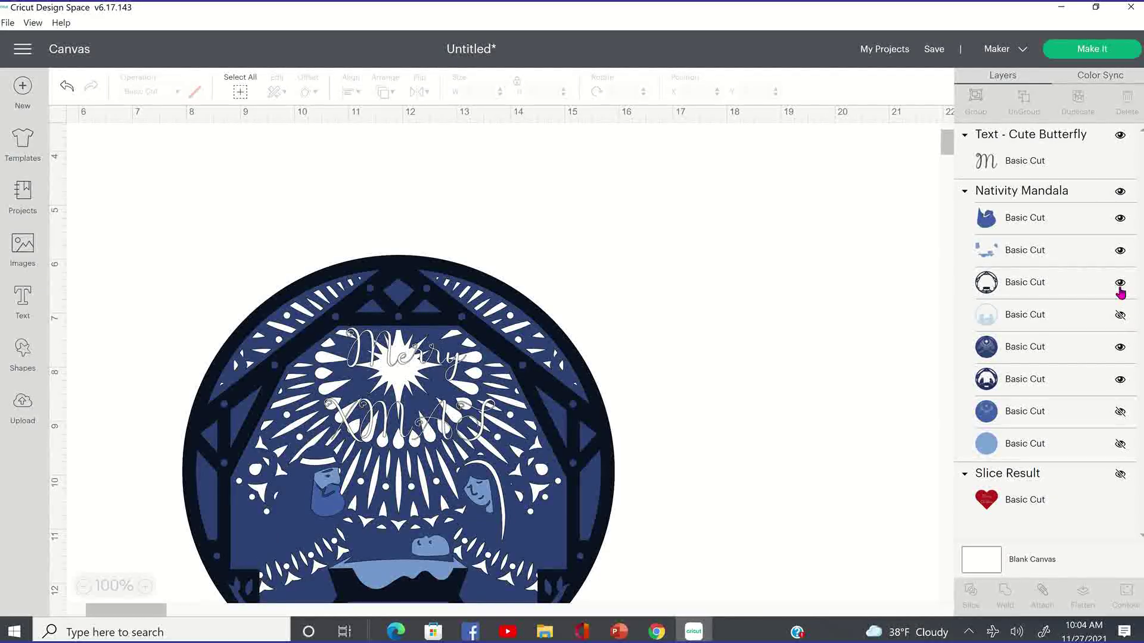
click(1120, 284)
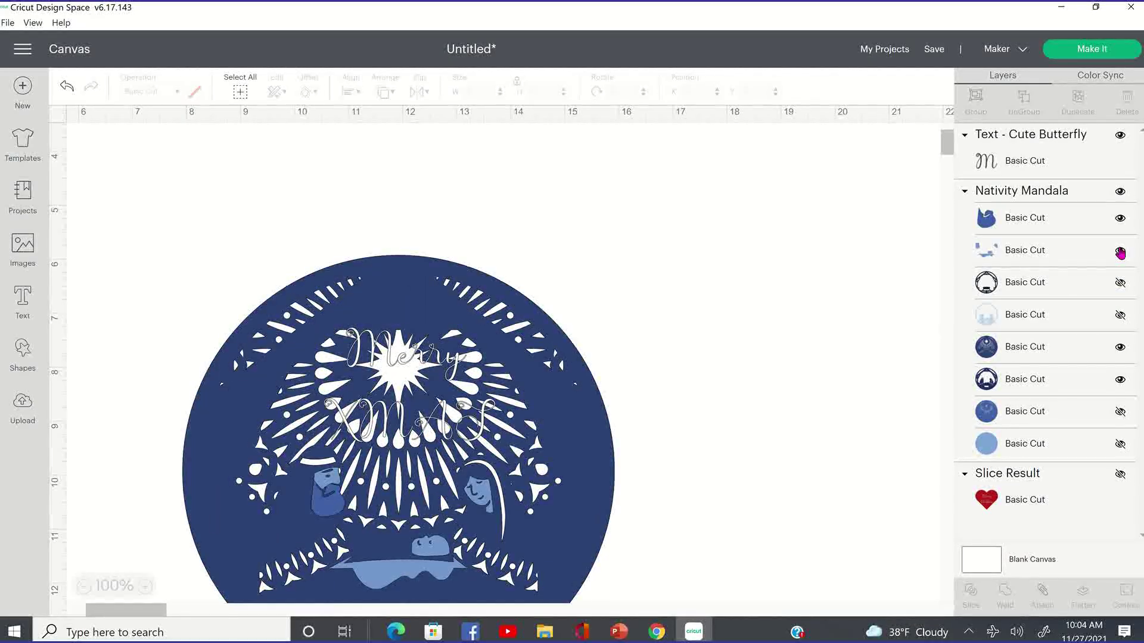
click(1120, 251)
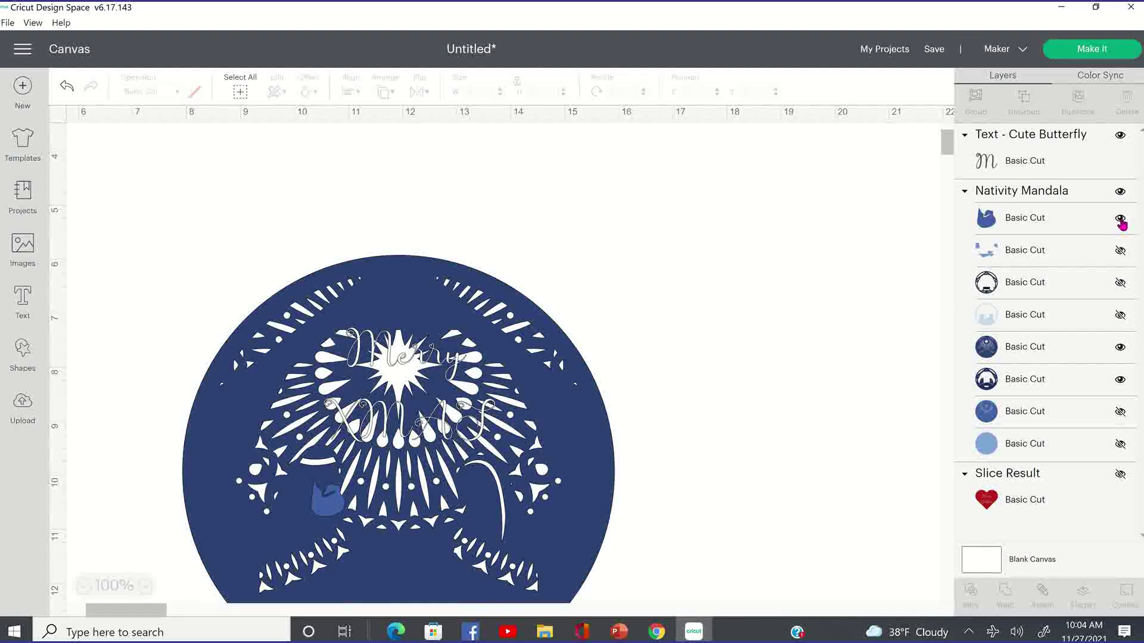
click(1121, 219)
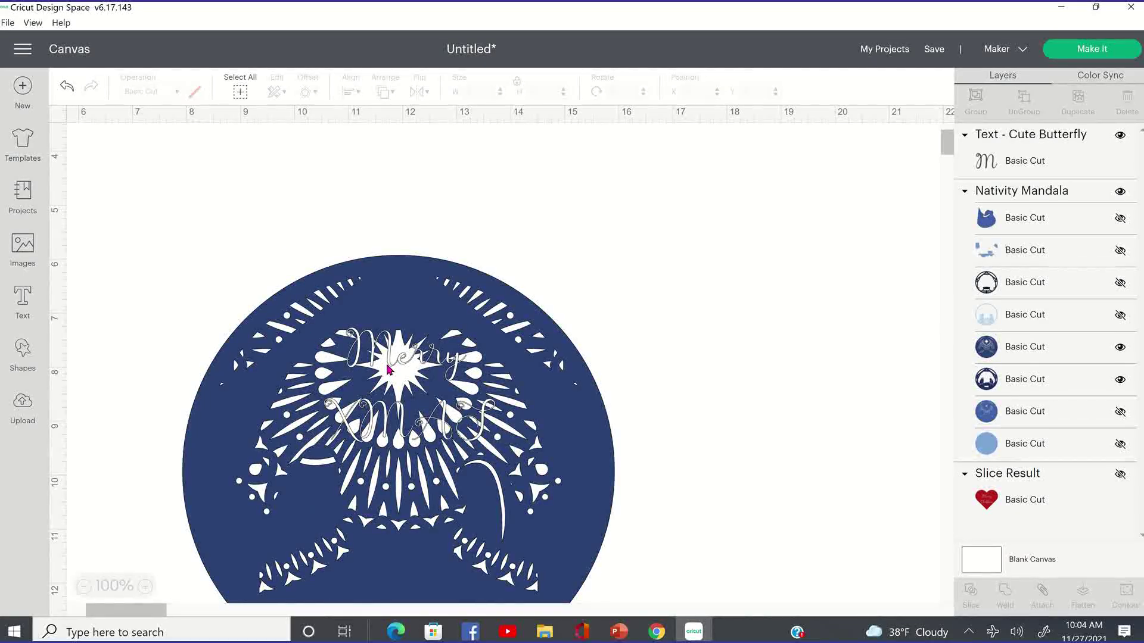
Move the Merry XMAS text onto the solid lower part of the dark blue circle, at about X 10.44, Y 11.60
mouse_move(409, 401)
mouse_down()
mouse_move(400, 352)
mouse_move(401, 382)
mouse_up()
scroll(409, 220, down, 3)
drag(410, 219, 394, 432)
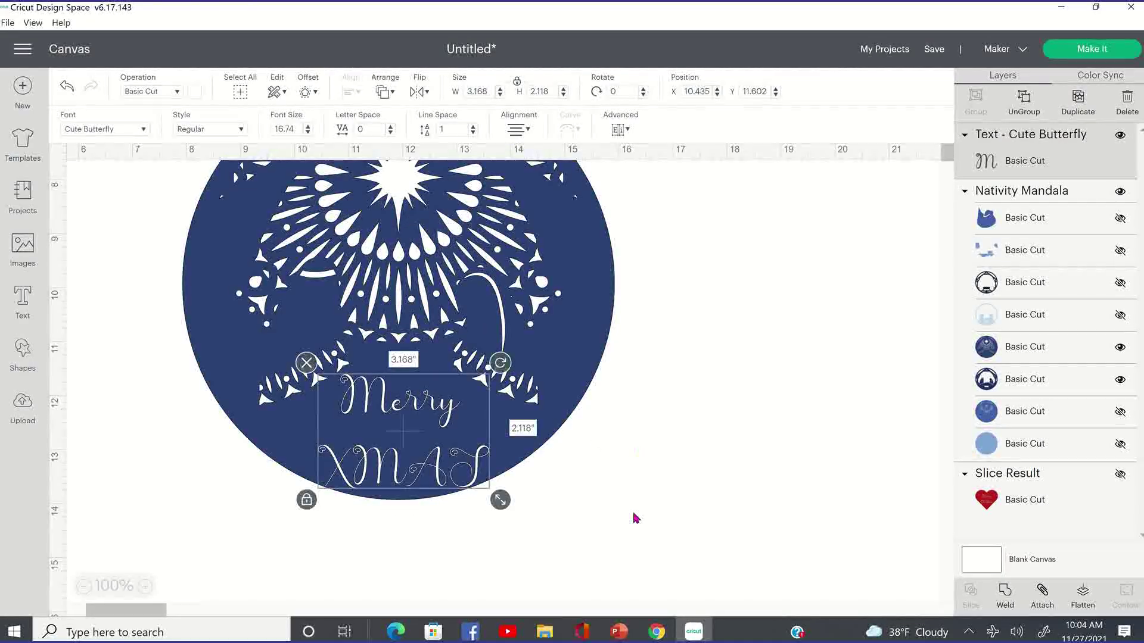
Hide the navy stable layer so that only the dark blue star-ray circle remains visible with the text
click(602, 528)
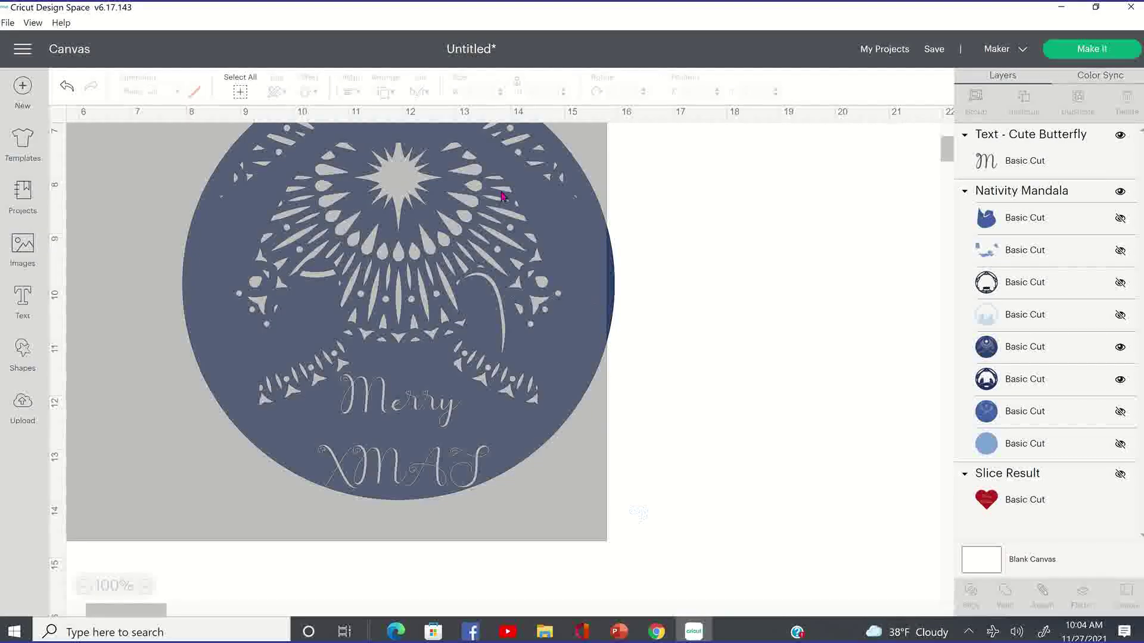
click(502, 197)
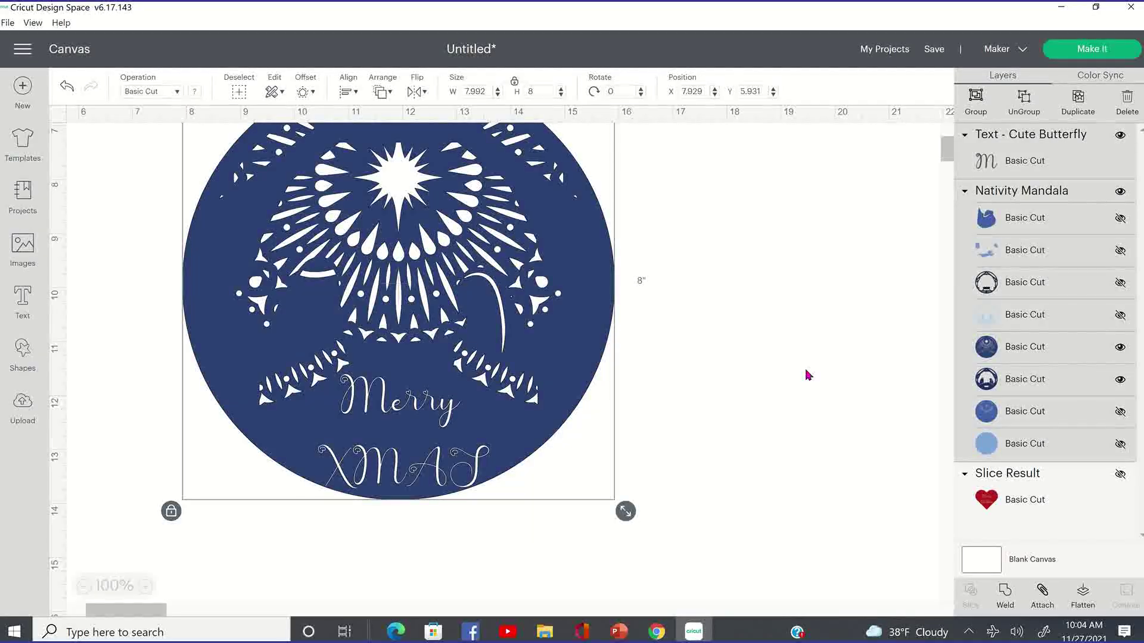
click(1120, 382)
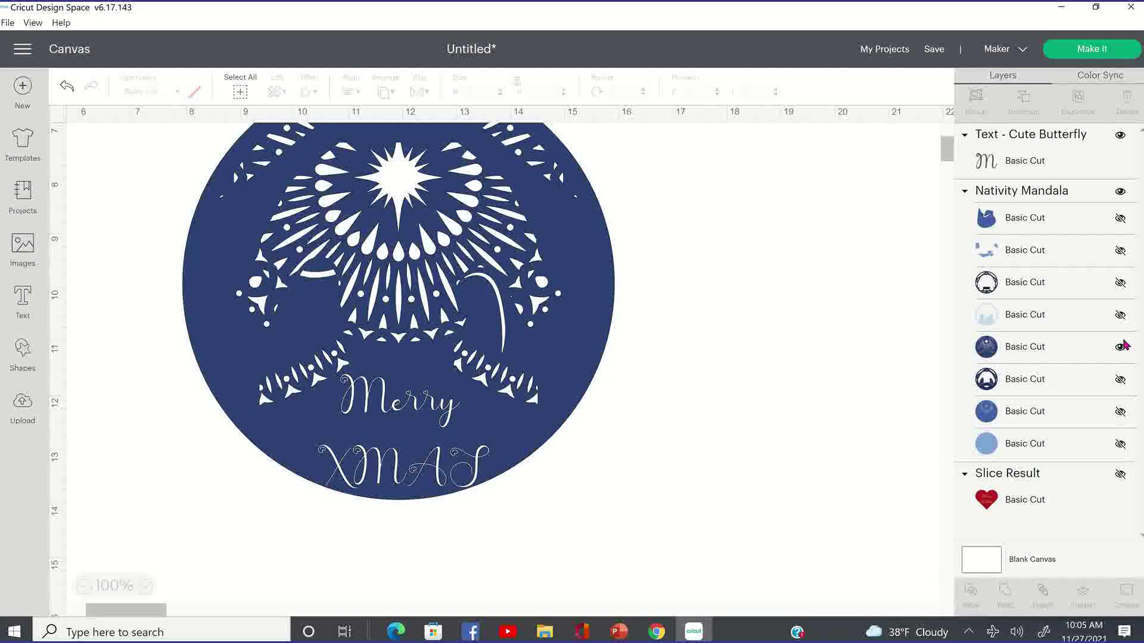
Slice the Merry XMAS text out of the dark blue circle and move the cut circle aside to about X 13.5, Y 6.5
drag(661, 512, 143, 42)
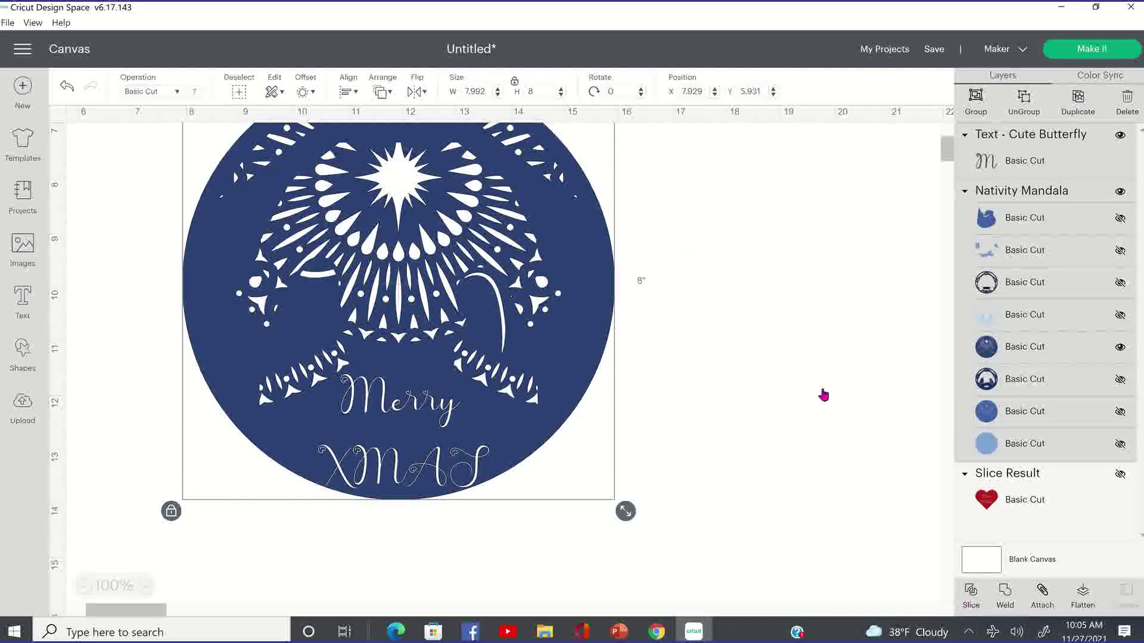
click(627, 244)
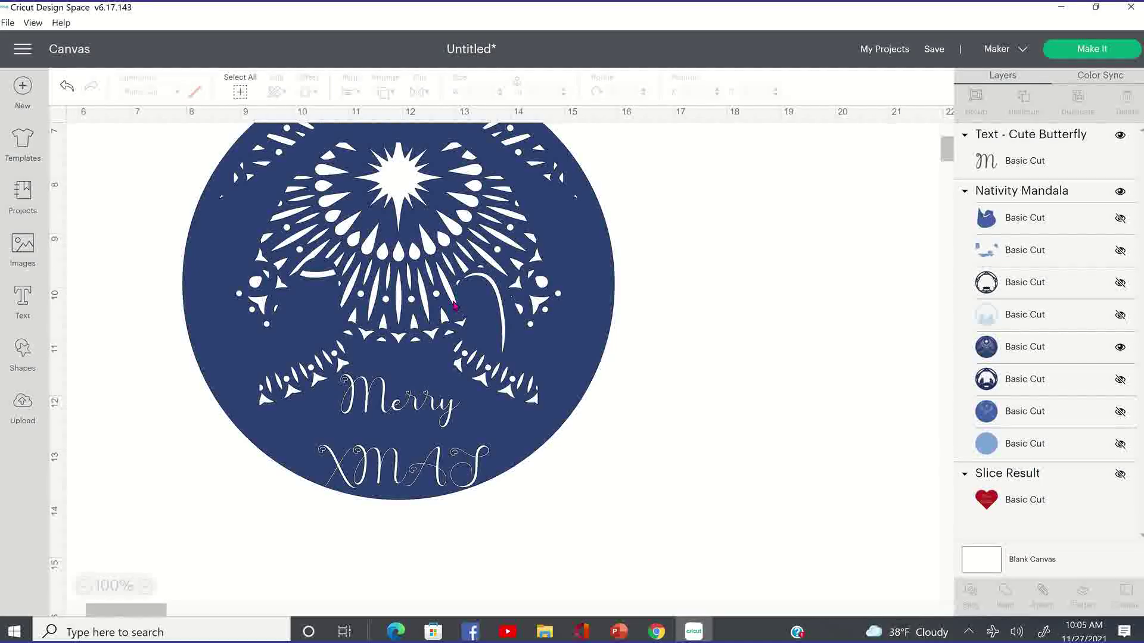
drag(454, 280, 748, 320)
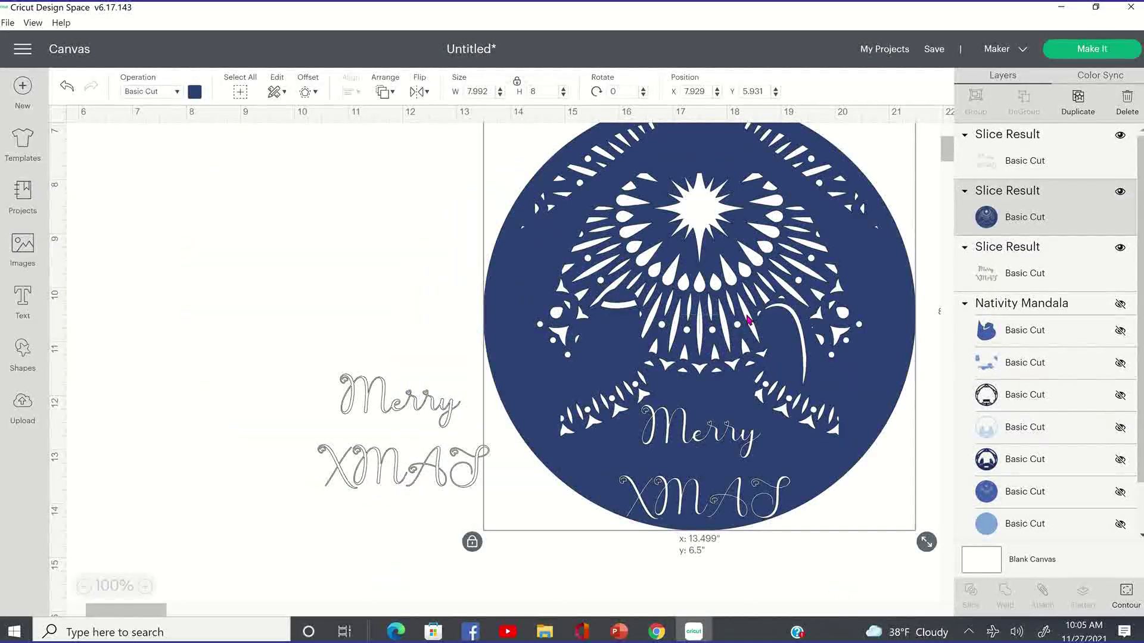
Delete the two leftover Merry XMAS text pieces produced by the slice
click(435, 479)
click(309, 364)
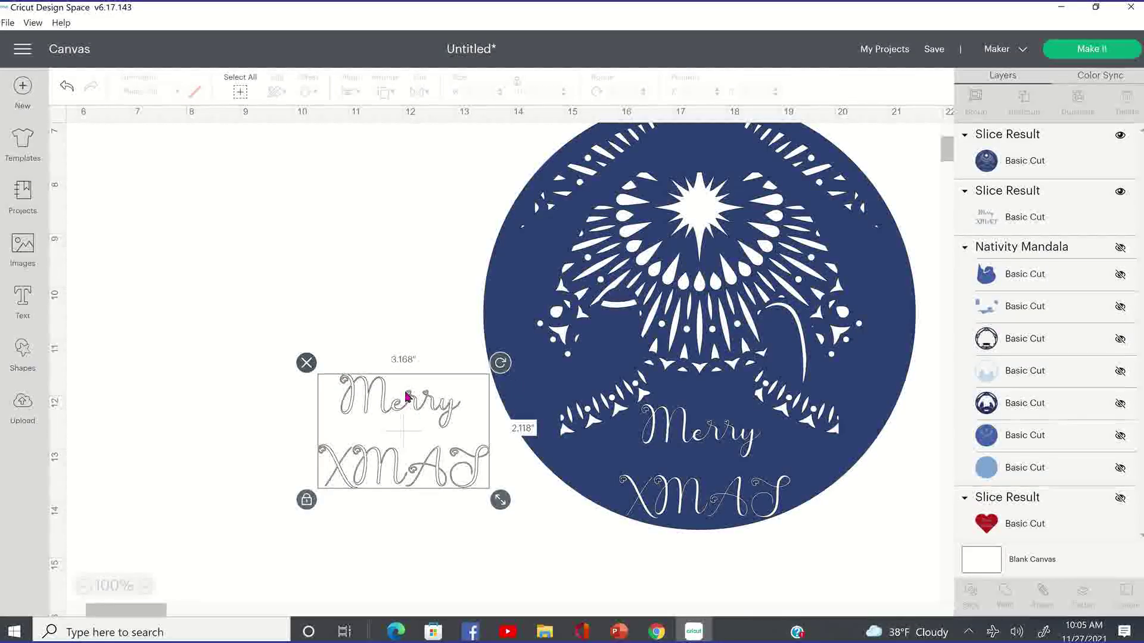
click(306, 363)
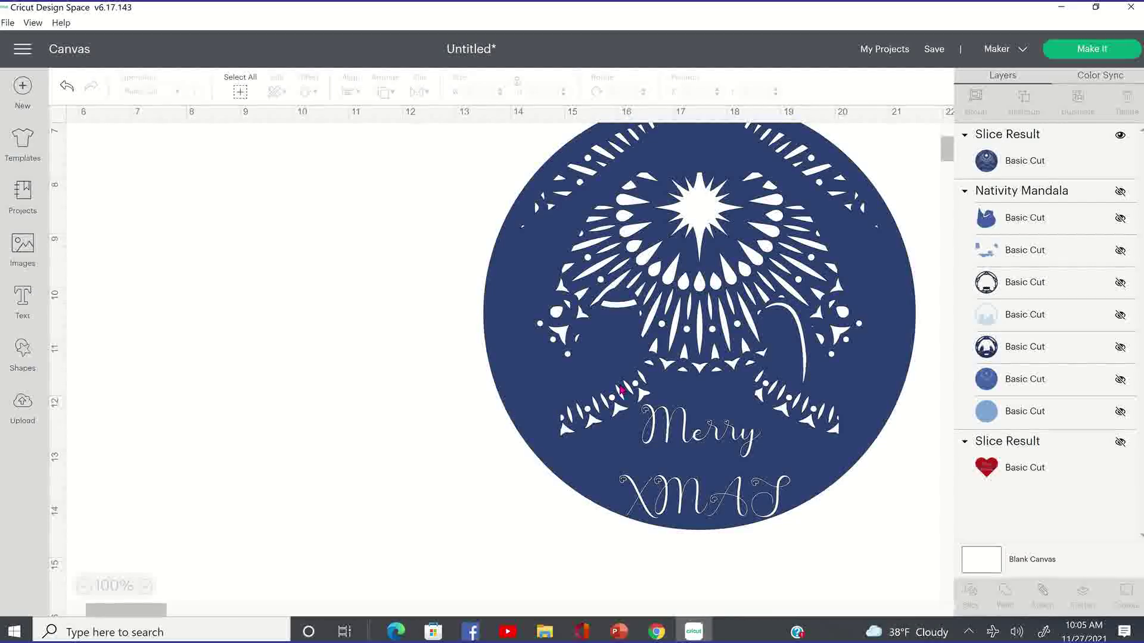
Show the light blue base circle of the Nativity Mandala and line up the sliced dark blue circle over it
drag(774, 369, 125, 487)
drag(879, 368, 465, 425)
drag(185, 464, 558, 422)
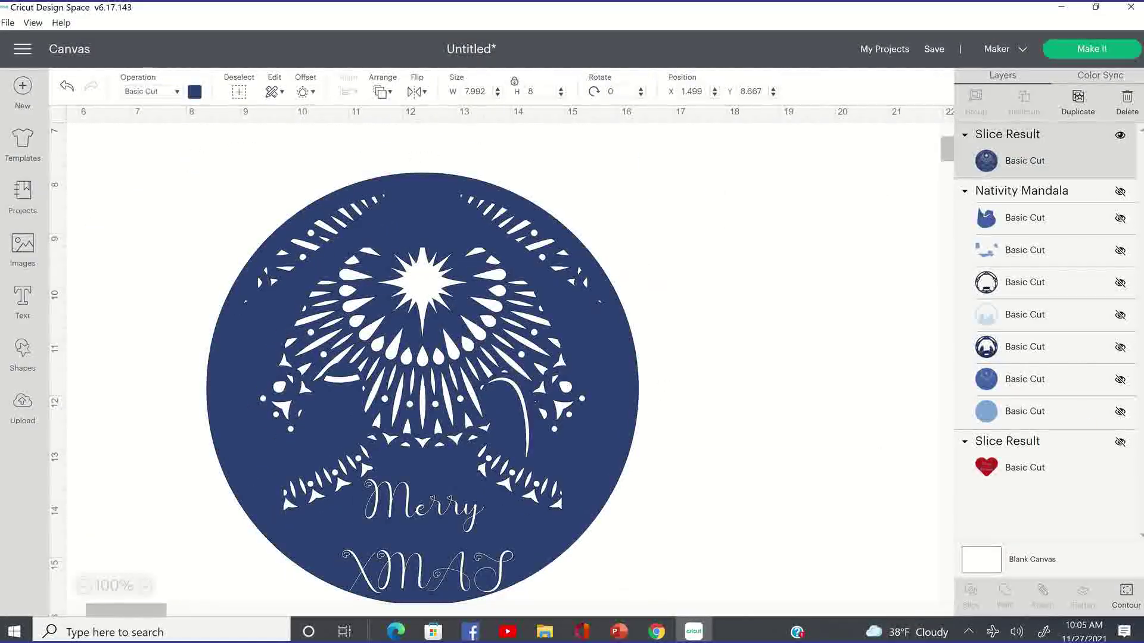
click(1120, 411)
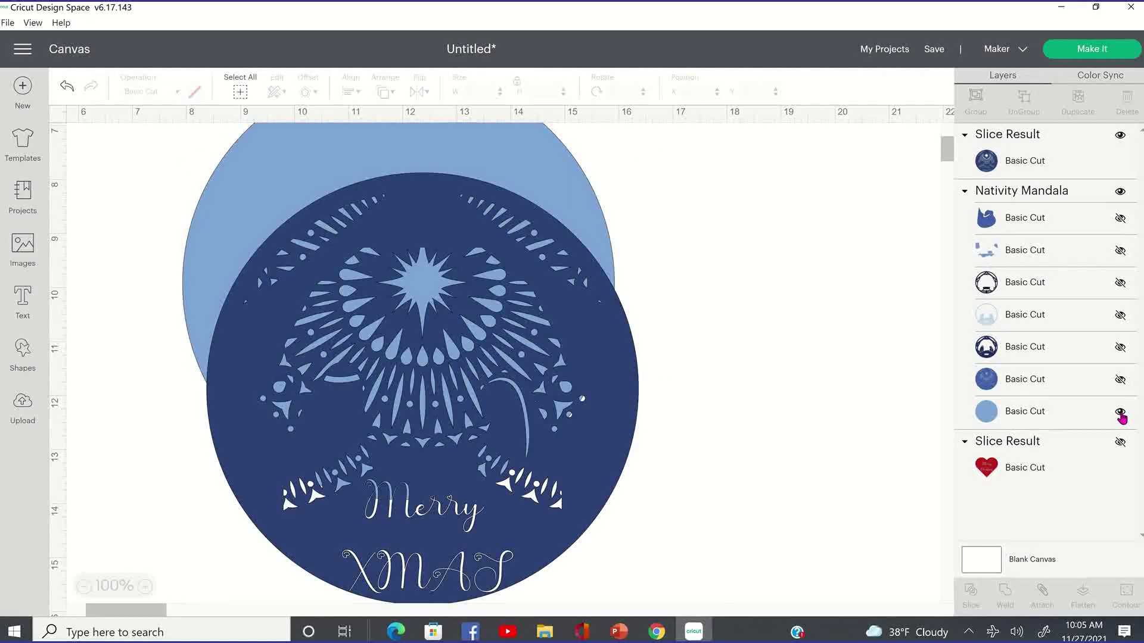
drag(468, 460, 448, 421)
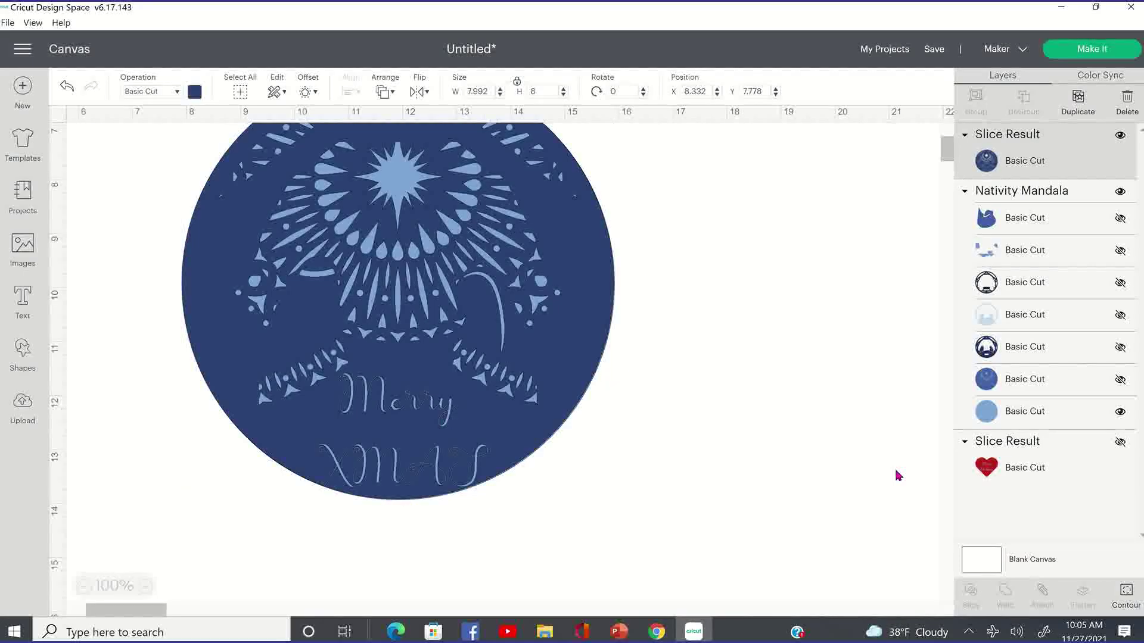
Show the remaining hidden Nativity Mandala layers one by one beneath the sliced circle, from the medium blue layer up to the beard
click(1121, 381)
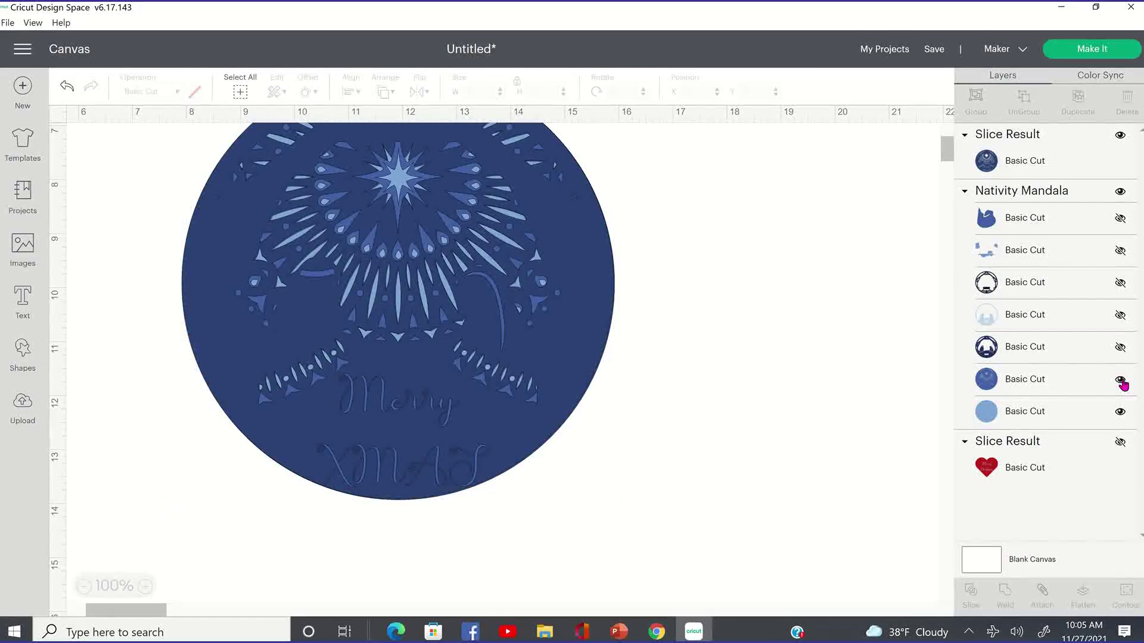
click(1120, 349)
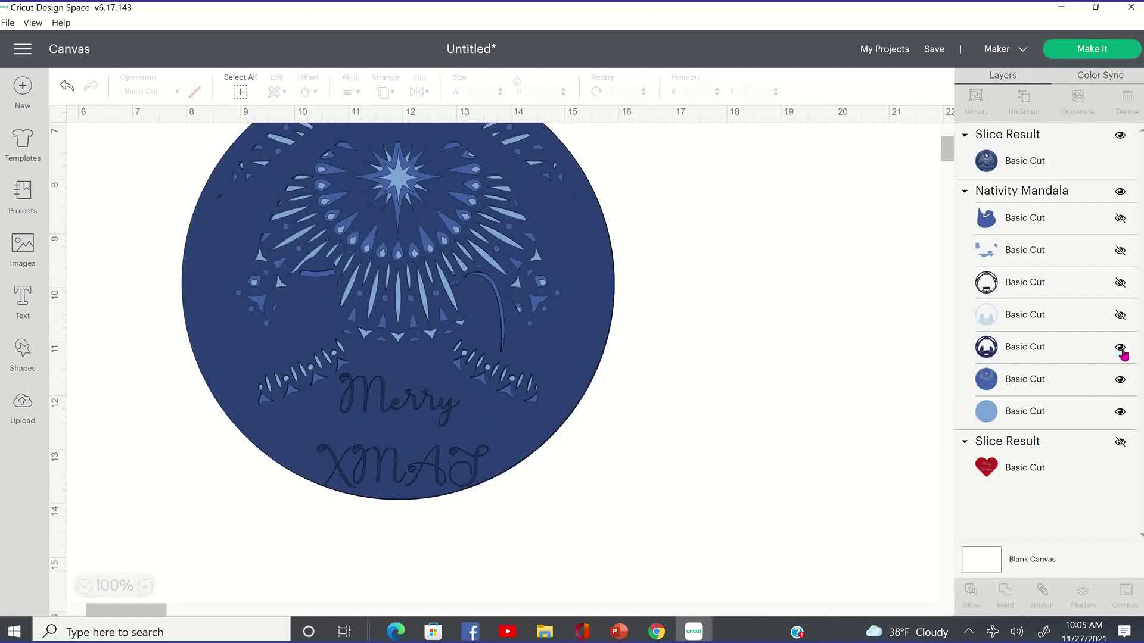
click(1120, 318)
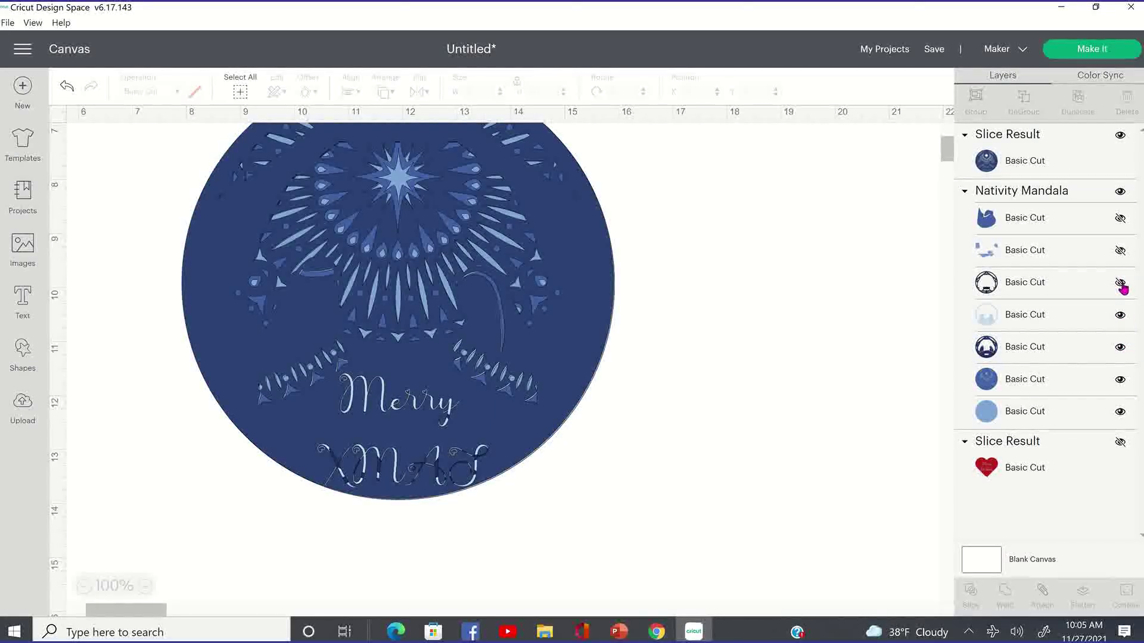
click(1121, 284)
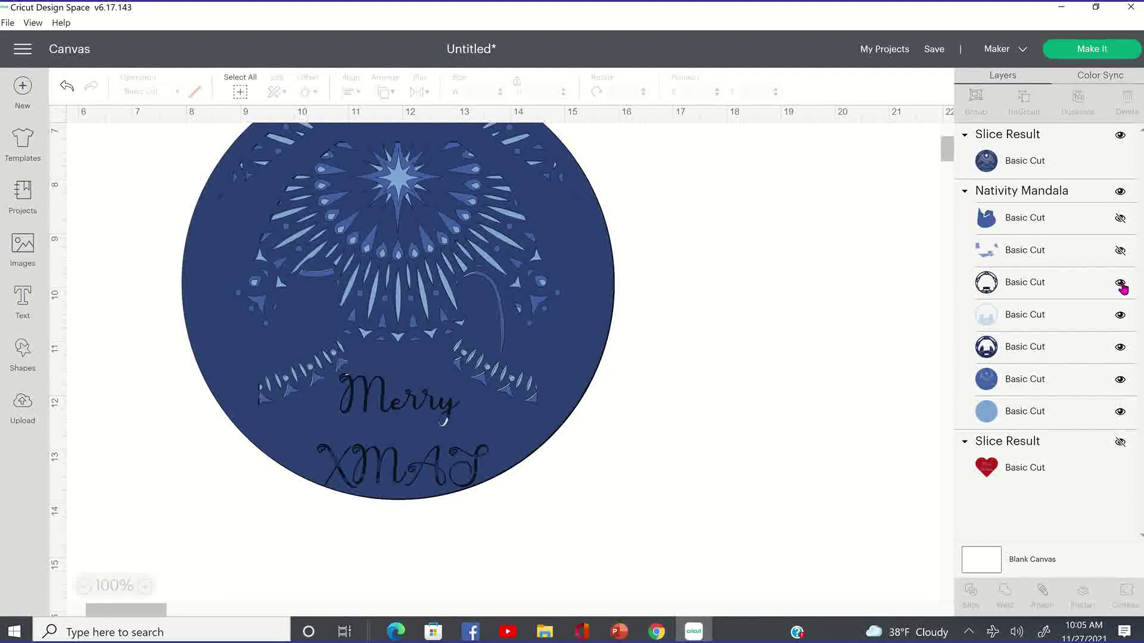
click(1120, 252)
click(1120, 221)
Select the sliced circle with all nativity layers, move them down and right, and delete them from the canvas
drag(735, 495, 234, 142)
drag(501, 295, 571, 343)
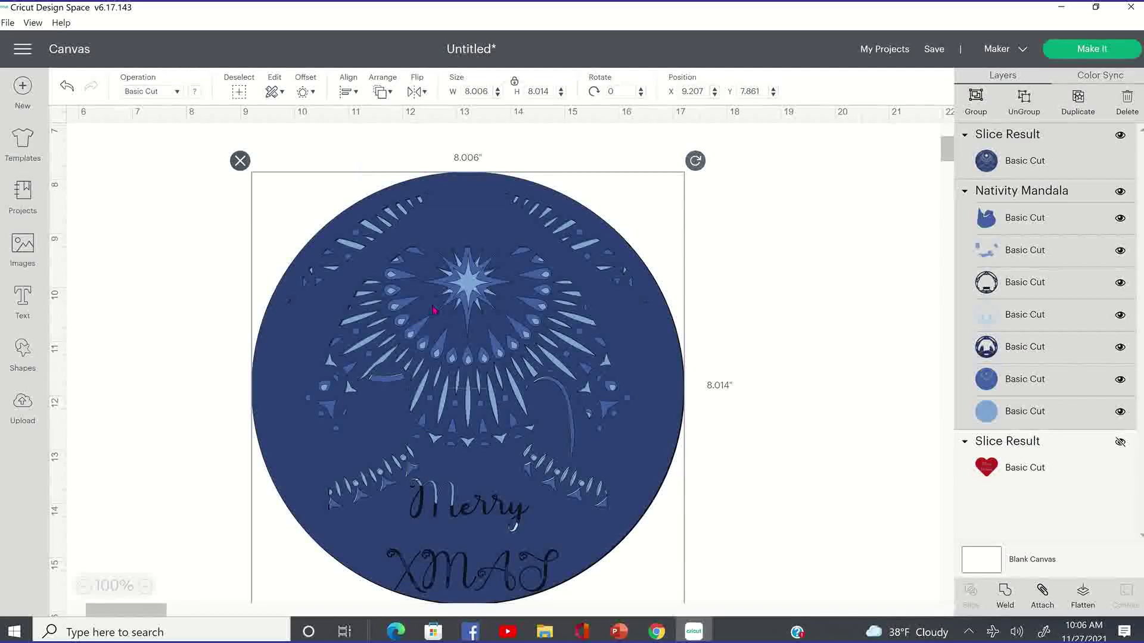
click(240, 160)
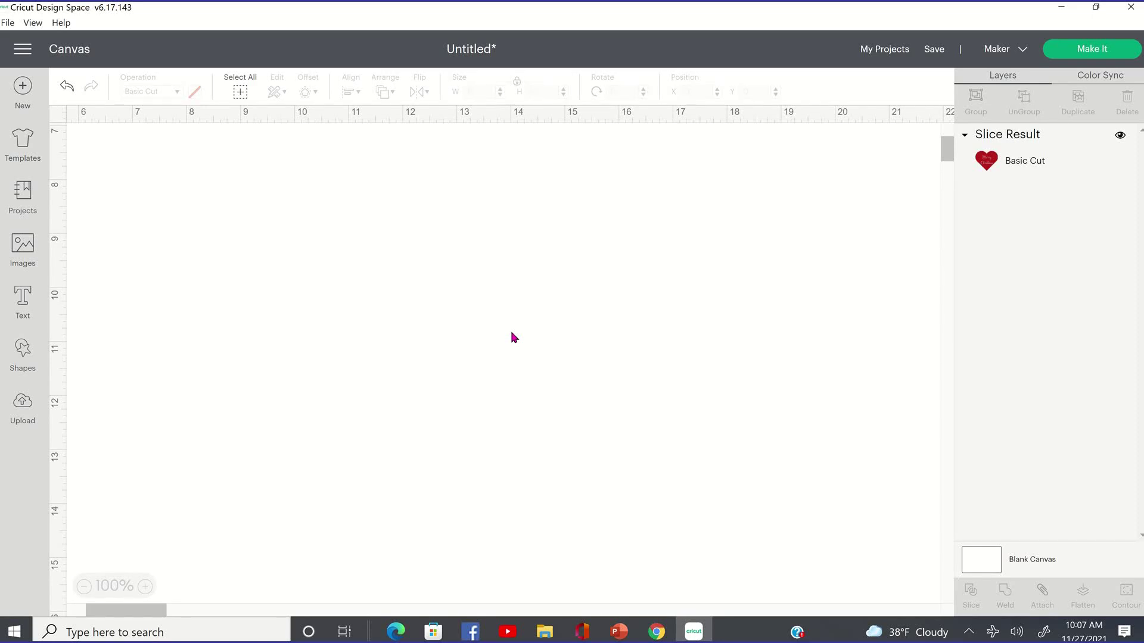
Switch to Chrome and look through the Candoris' Cricut and Creative Crafters Facebook group's recent posts, featured content and cover header
click(645, 627)
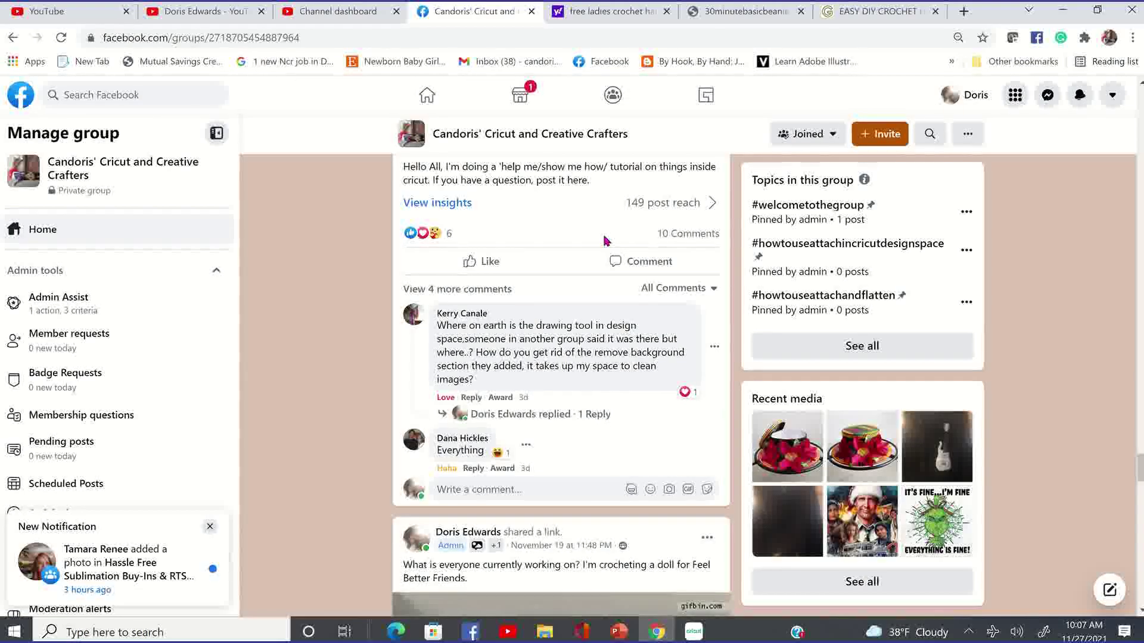
scroll(605, 241, up, 15)
scroll(513, 235, down, 10)
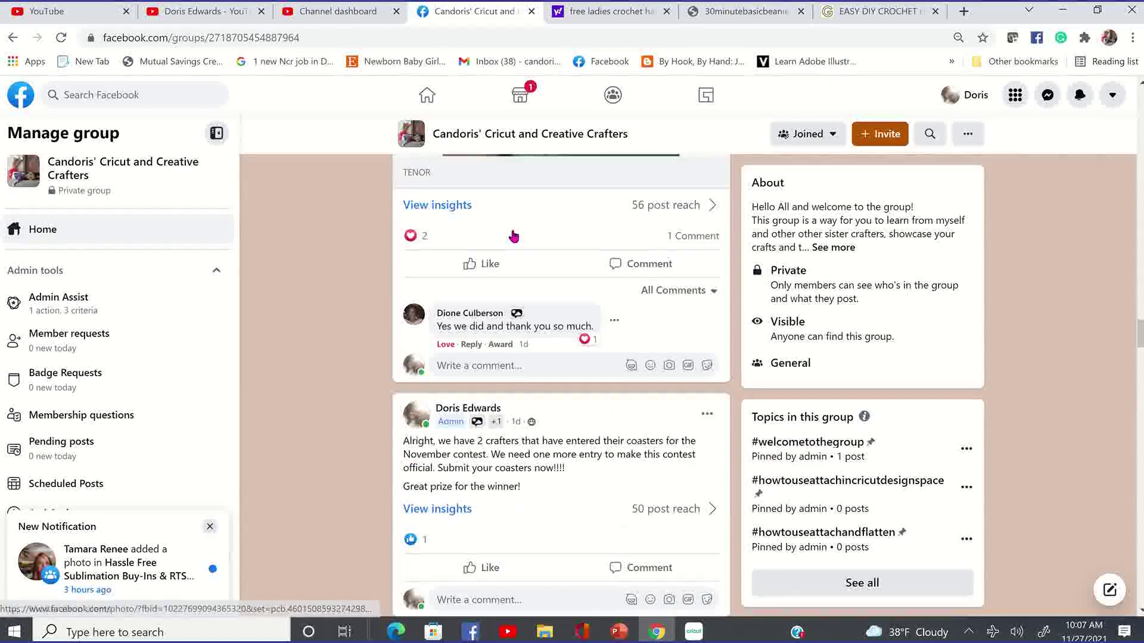
scroll(513, 233, up, 15)
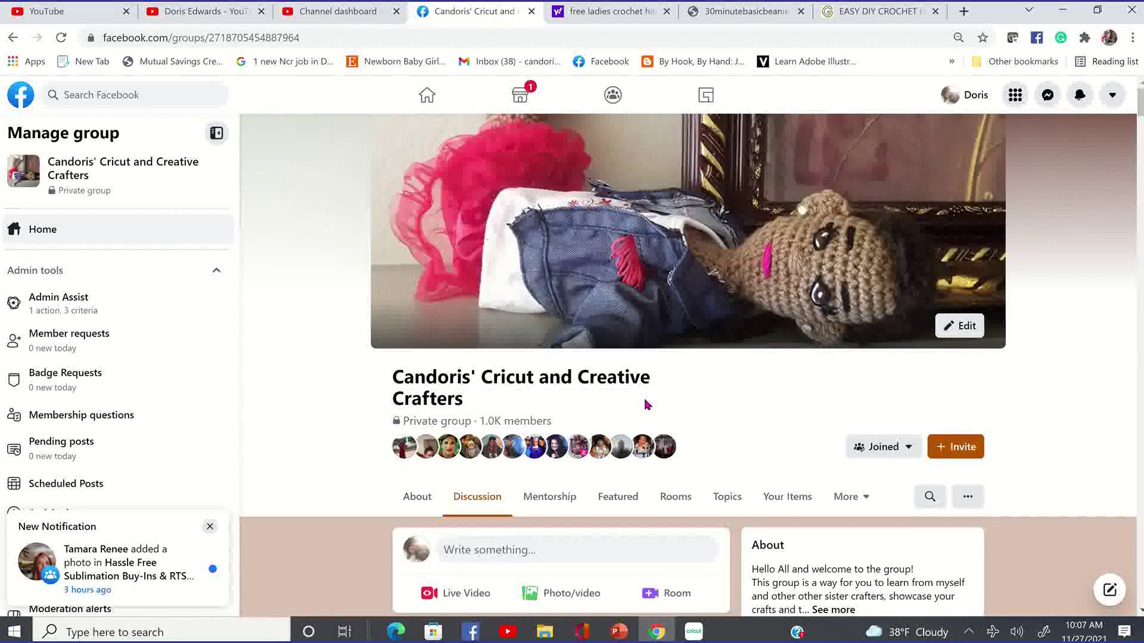
scroll(676, 310, down, 5)
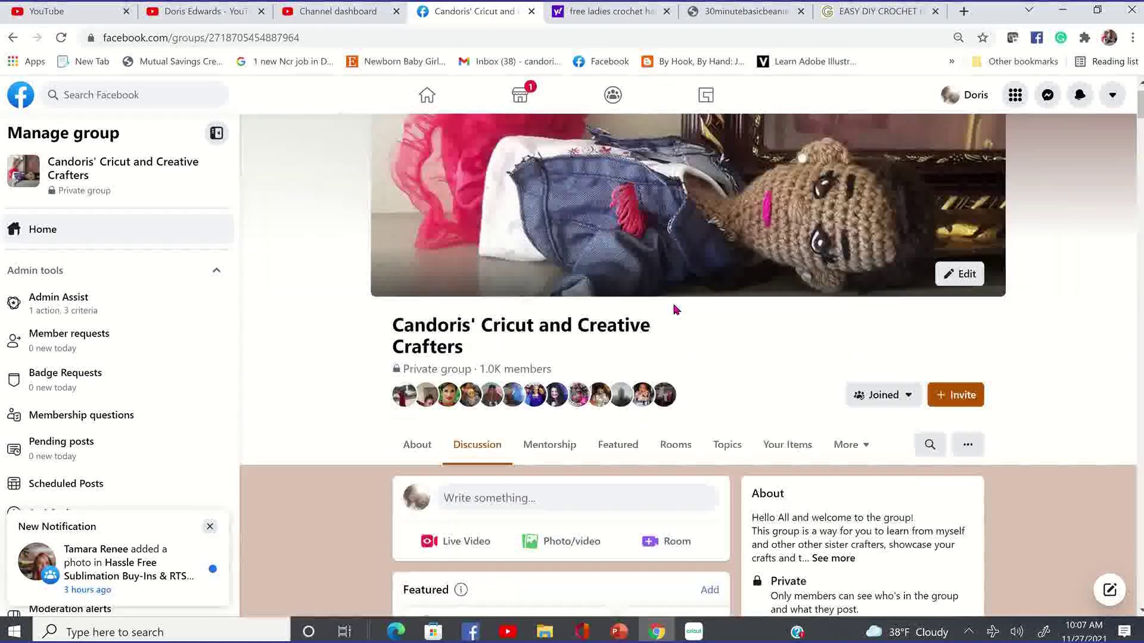
scroll(699, 324, down, 5)
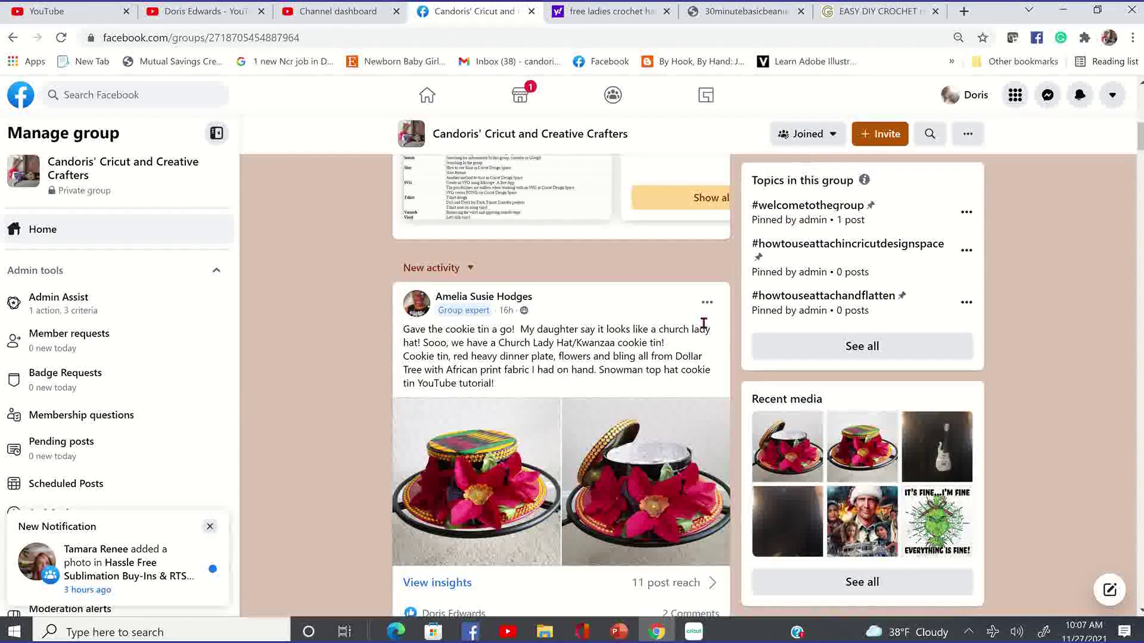
scroll(703, 324, down, 11)
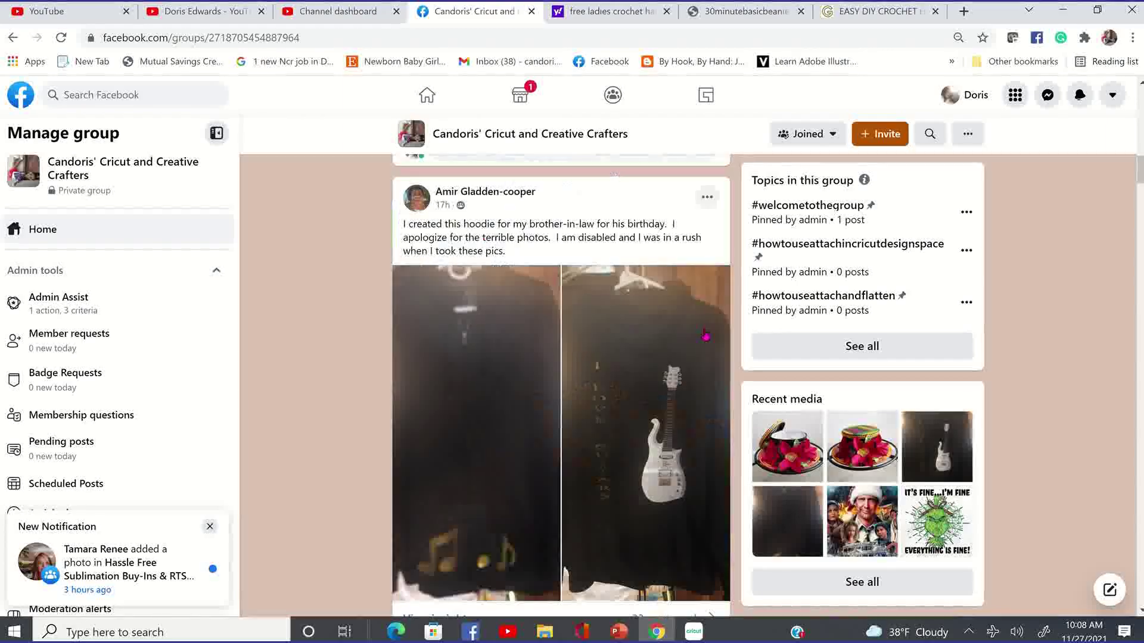
scroll(704, 335, down, 8)
scroll(704, 335, up, 14)
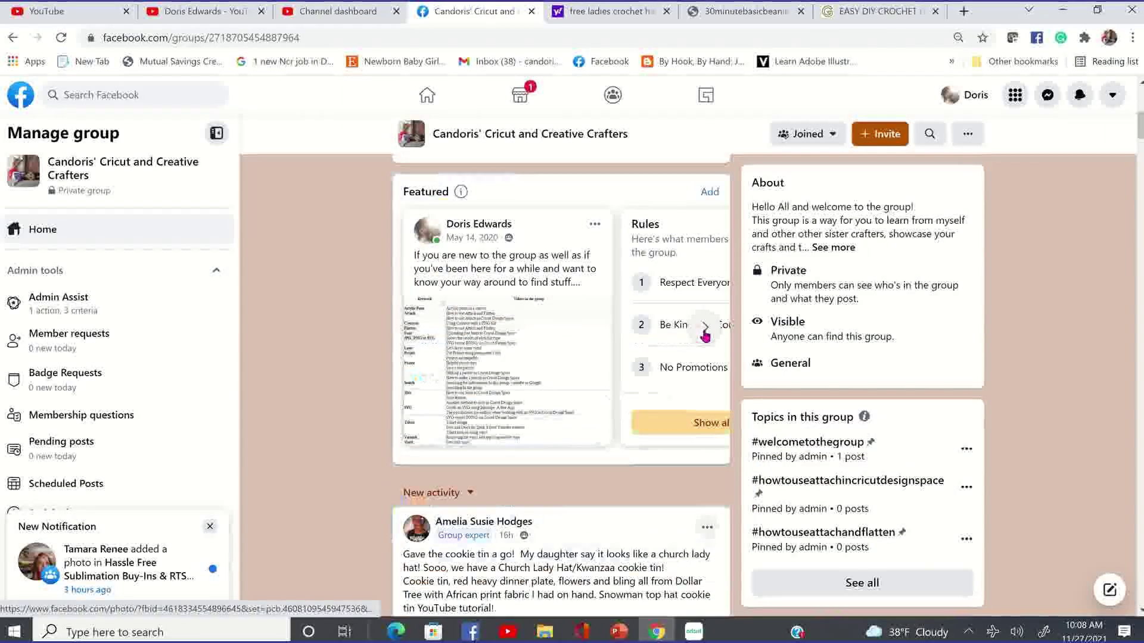
scroll(705, 336, up, 10)
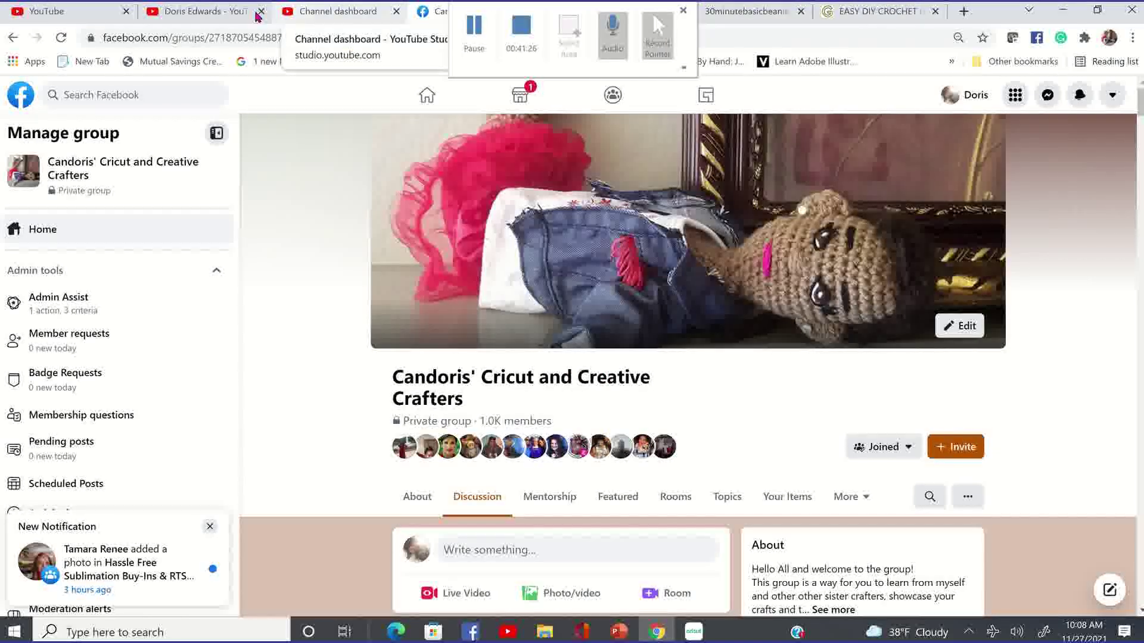
Open your own channel page on YouTube from the account menu and pause its featured video
click(60, 12)
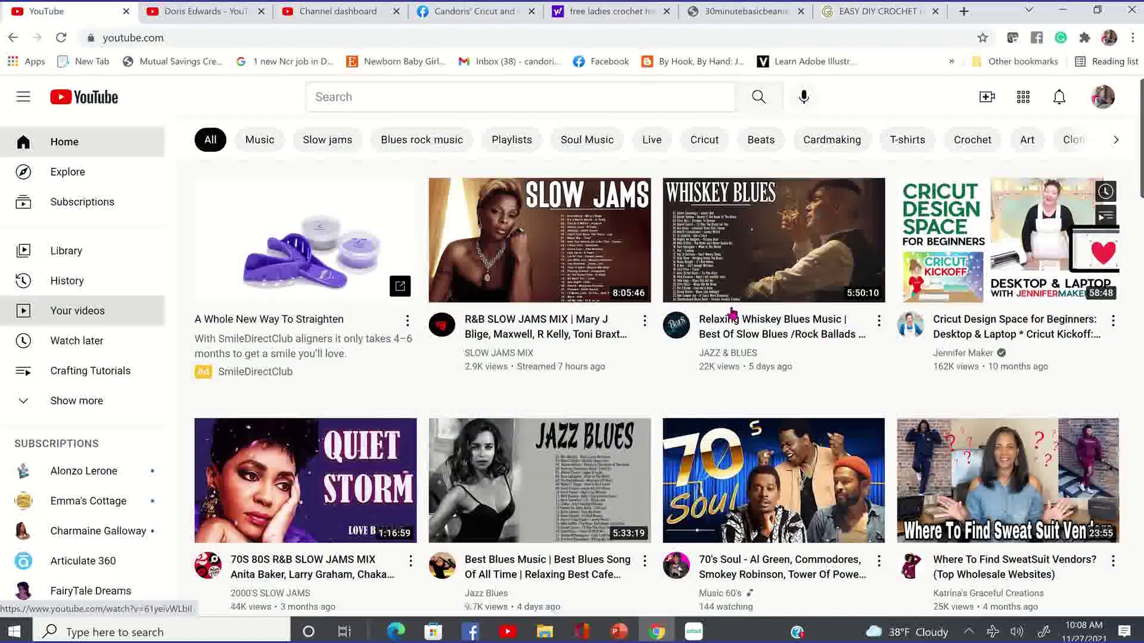
click(1103, 98)
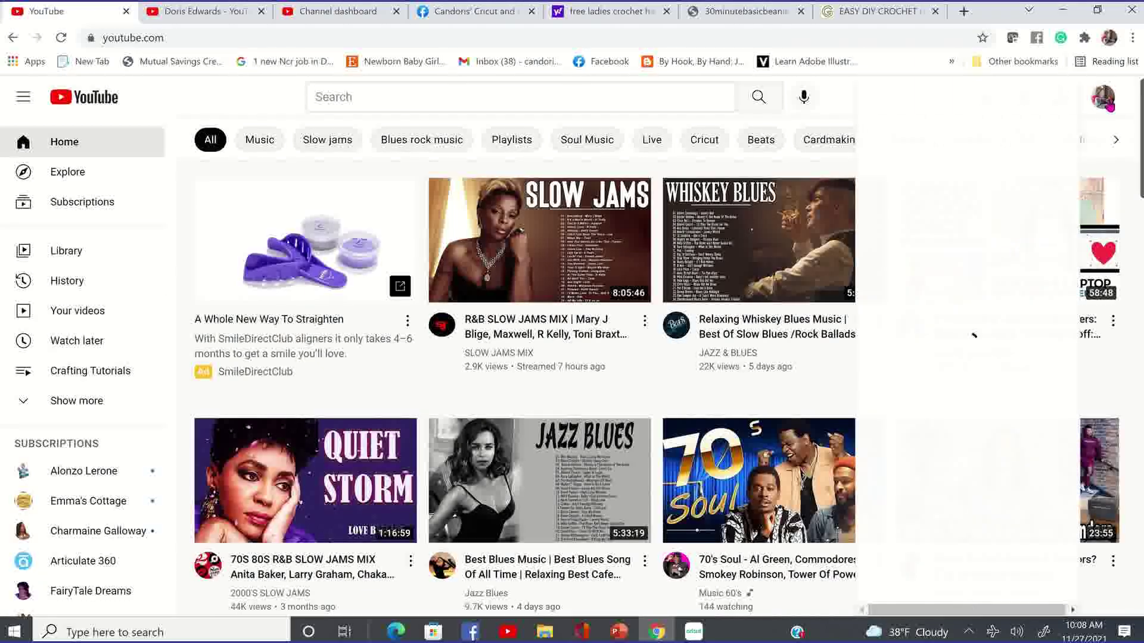
click(961, 176)
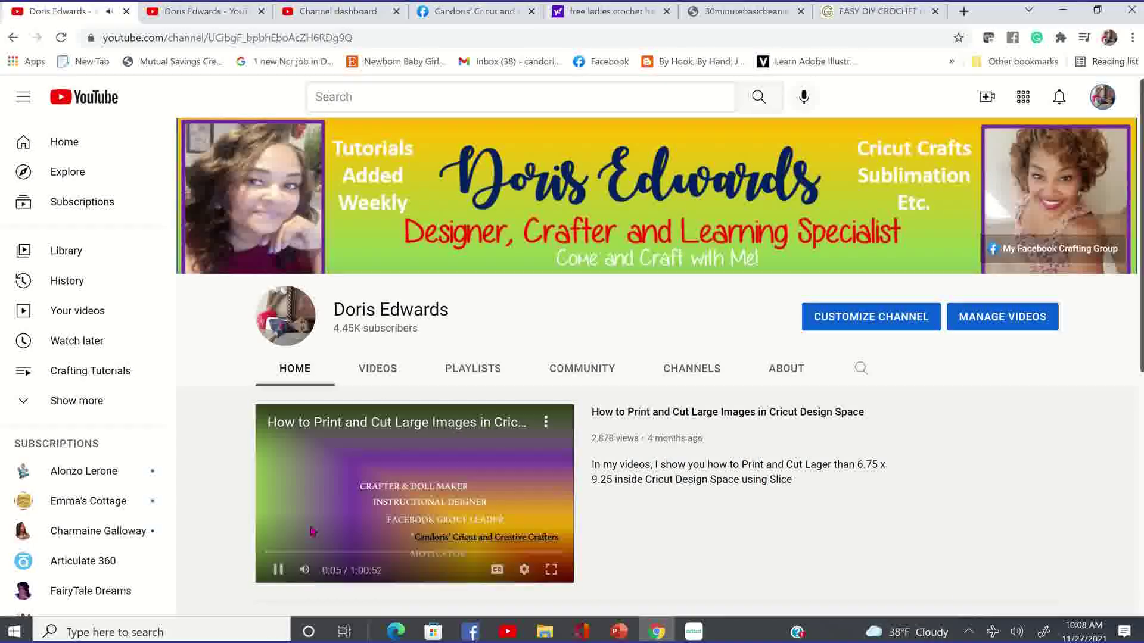
mouse_move(305, 573)
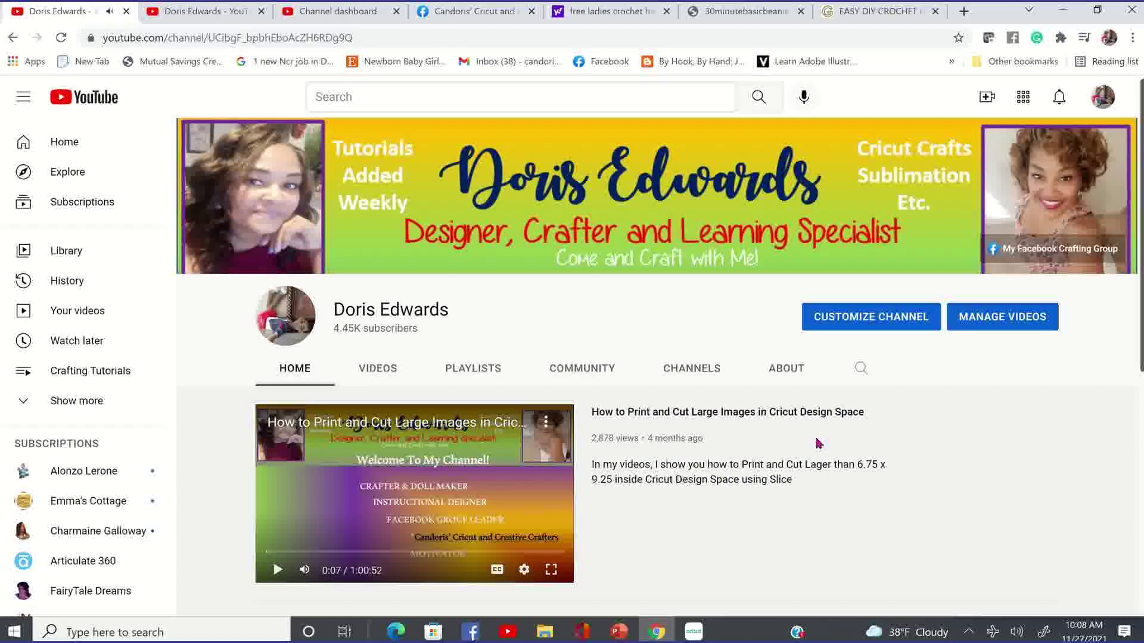
Show the channel's created playlists, including Attach, Weld, Slice, Flatten and Crafting Tutorials
click(477, 372)
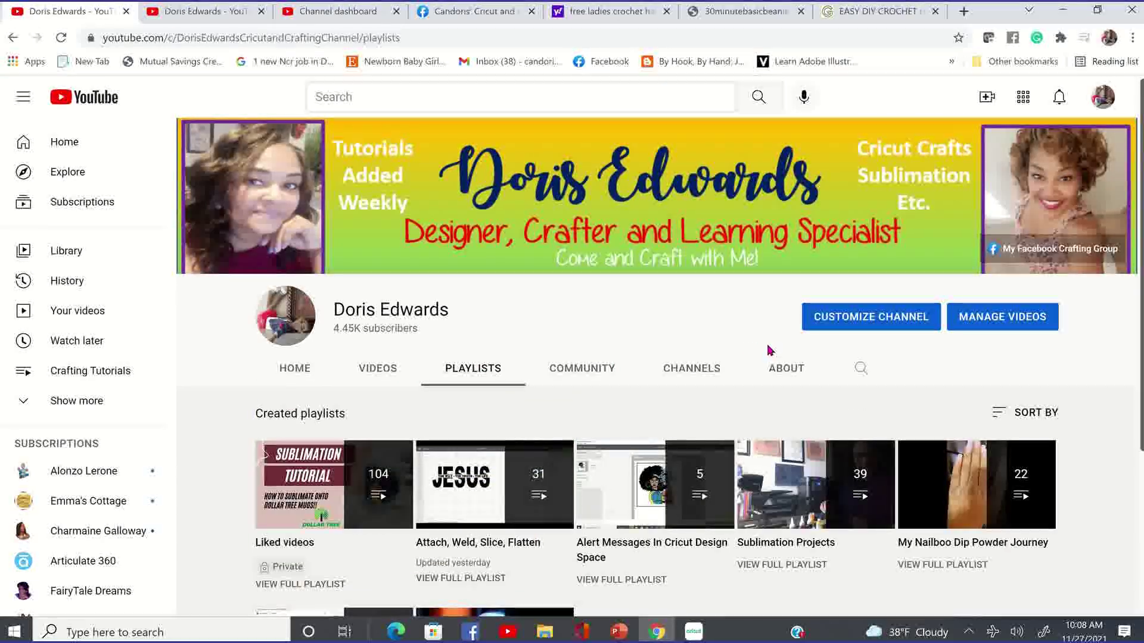
scroll(759, 519, down, 1)
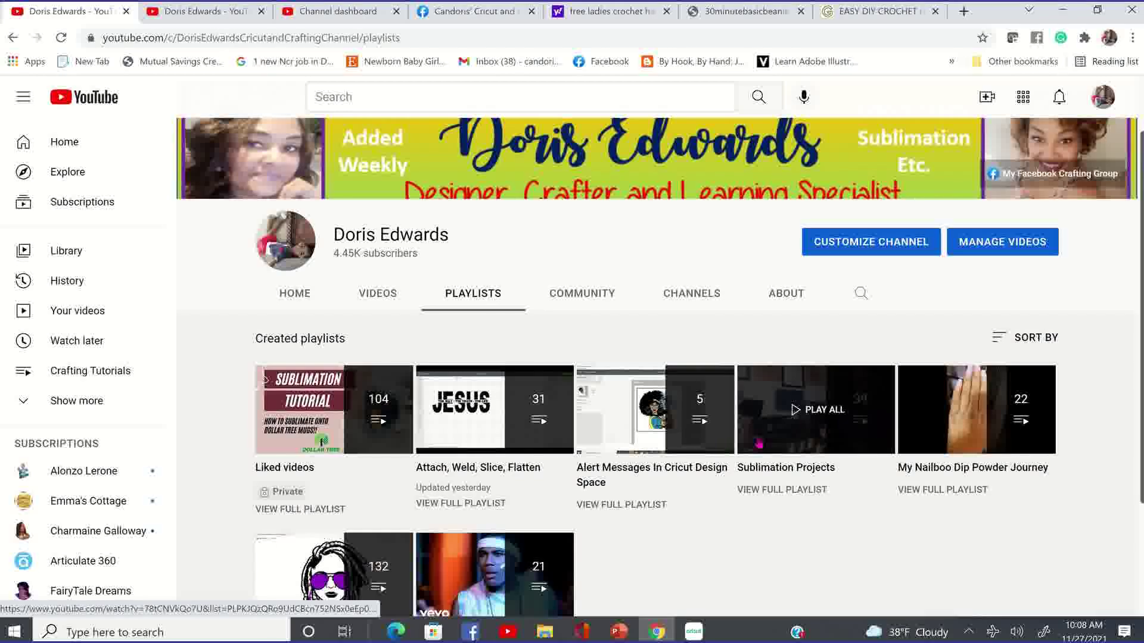
scroll(758, 443, down, 1)
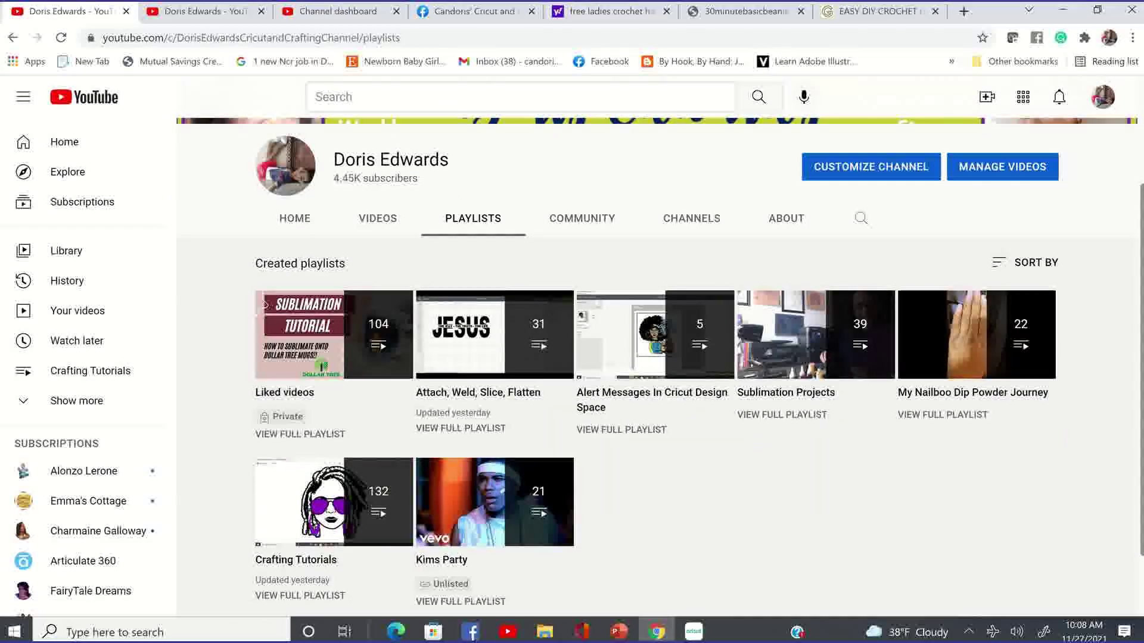
Return to the channel's home page, look over the Uploads and Shorts sections, and pause the featured video
click(306, 223)
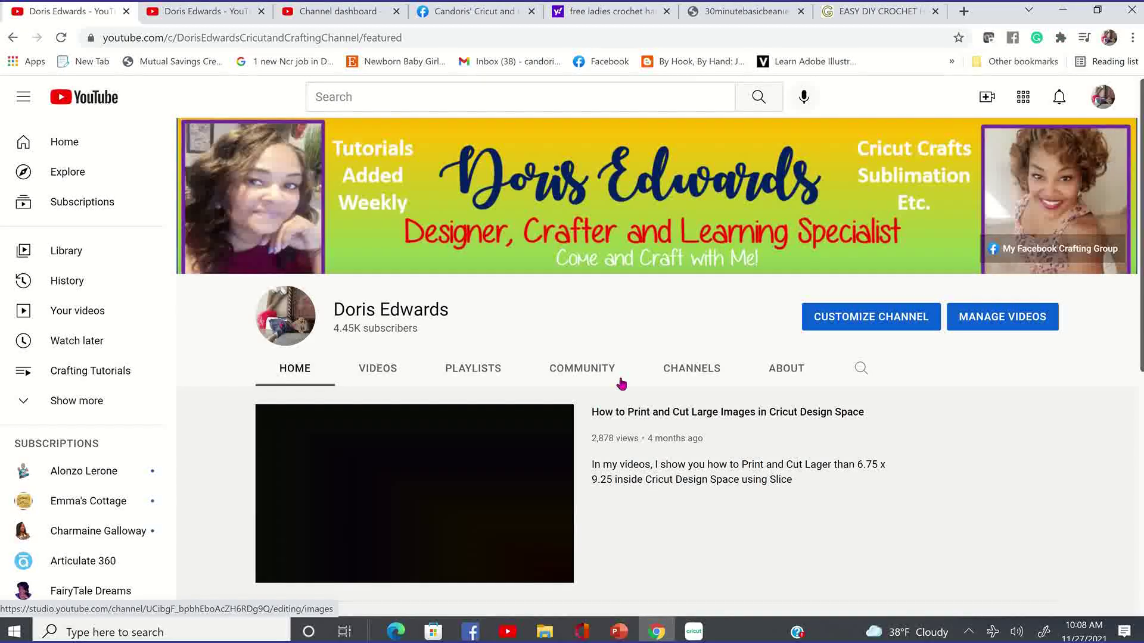
scroll(622, 385, down, 2)
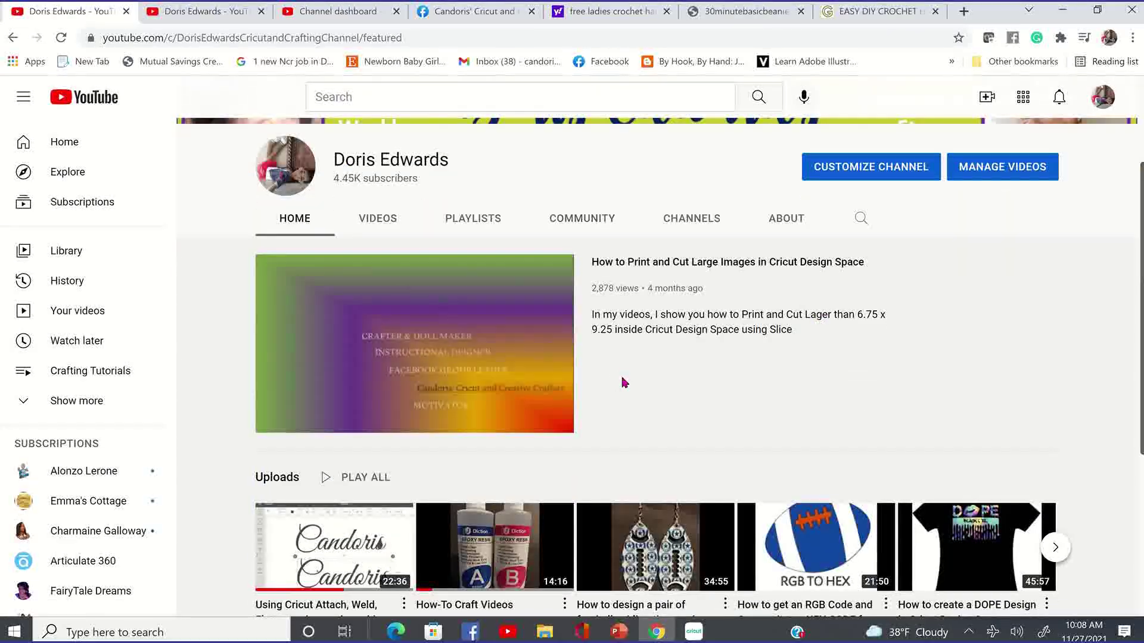
scroll(622, 384, down, 5)
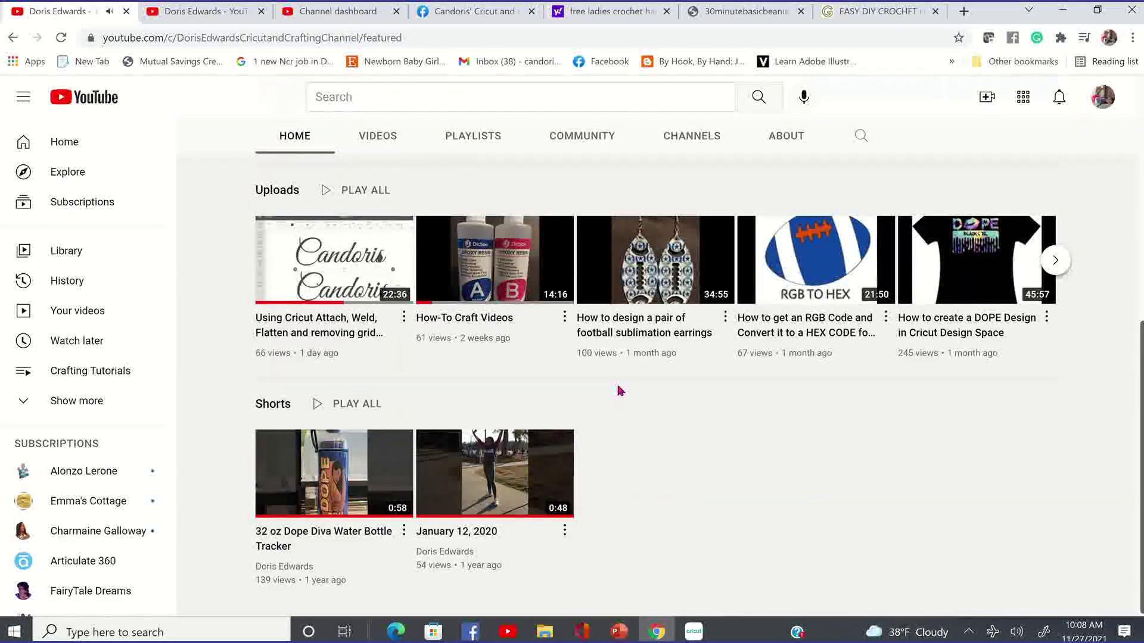
scroll(618, 390, up, 7)
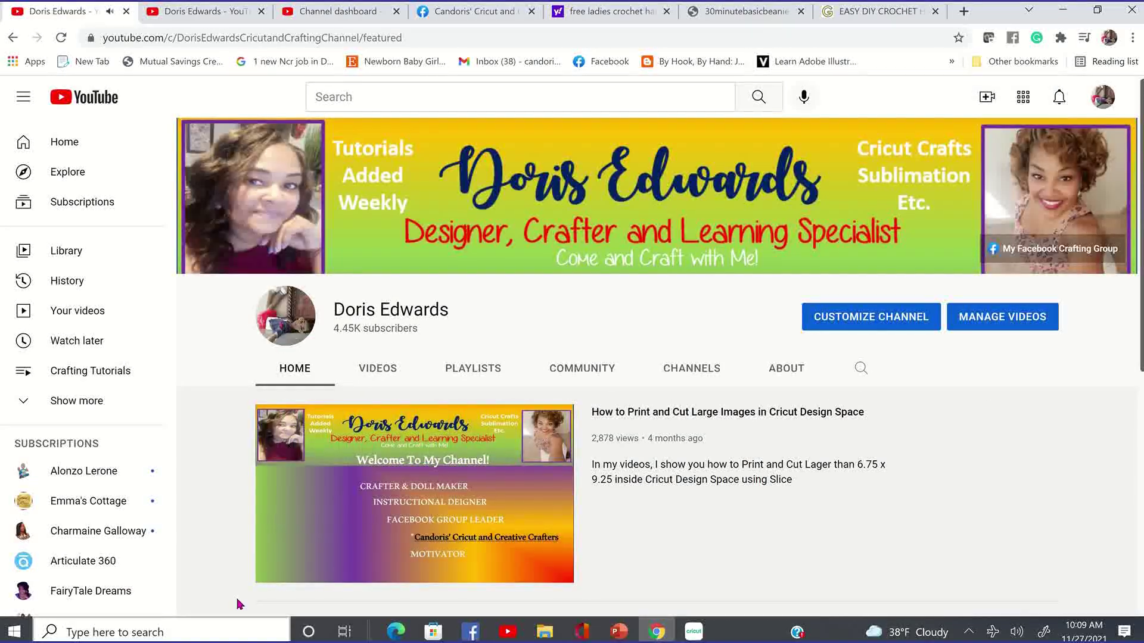
click(277, 570)
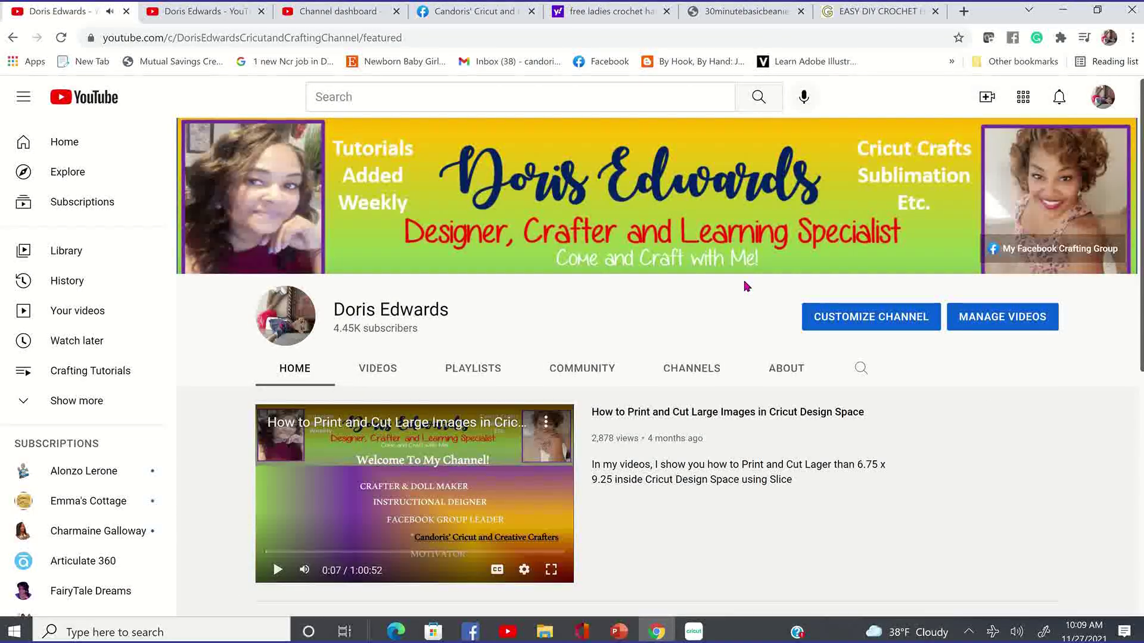
Reopen the channel's playlists and review the full set from Liked videos to Kims Party
click(495, 370)
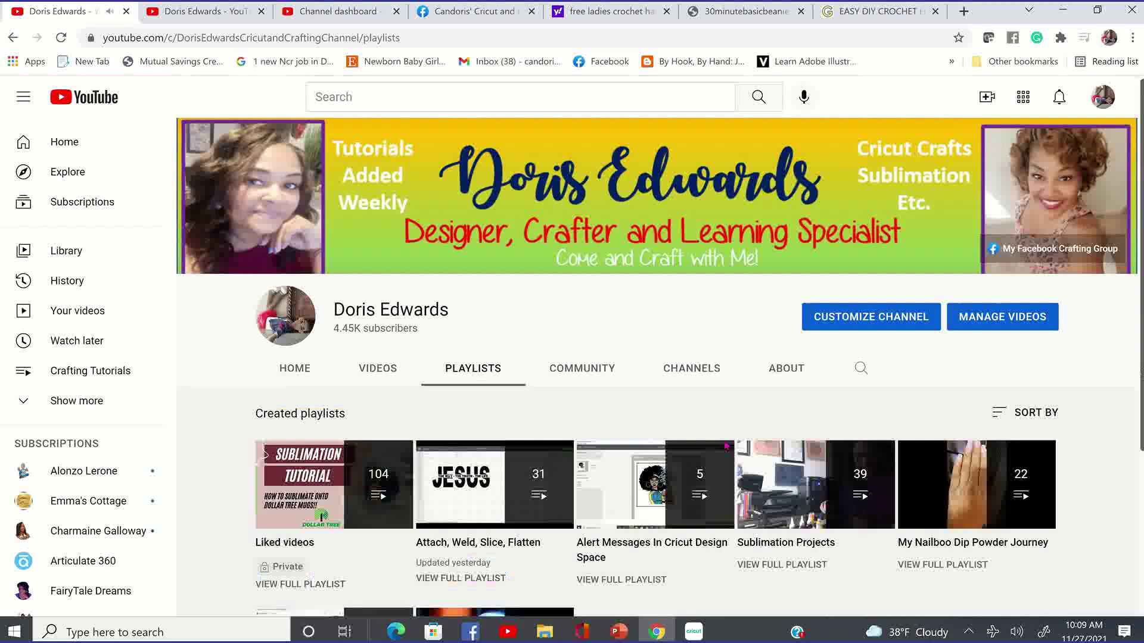
scroll(728, 450, down, 4)
scroll(731, 453, up, 3)
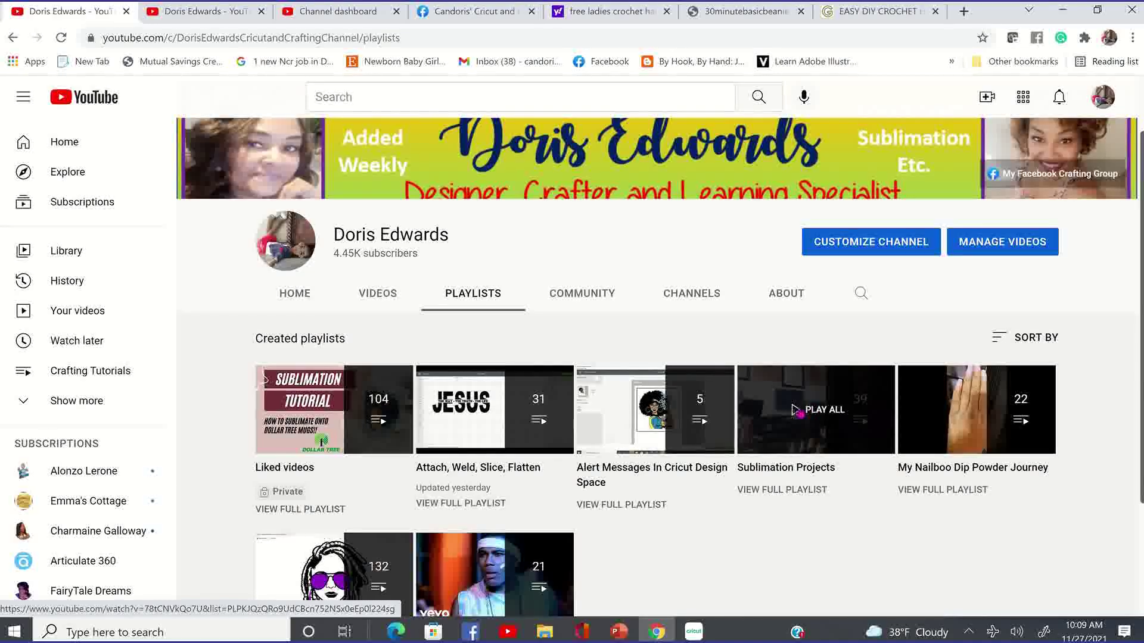
scroll(799, 411, down, 2)
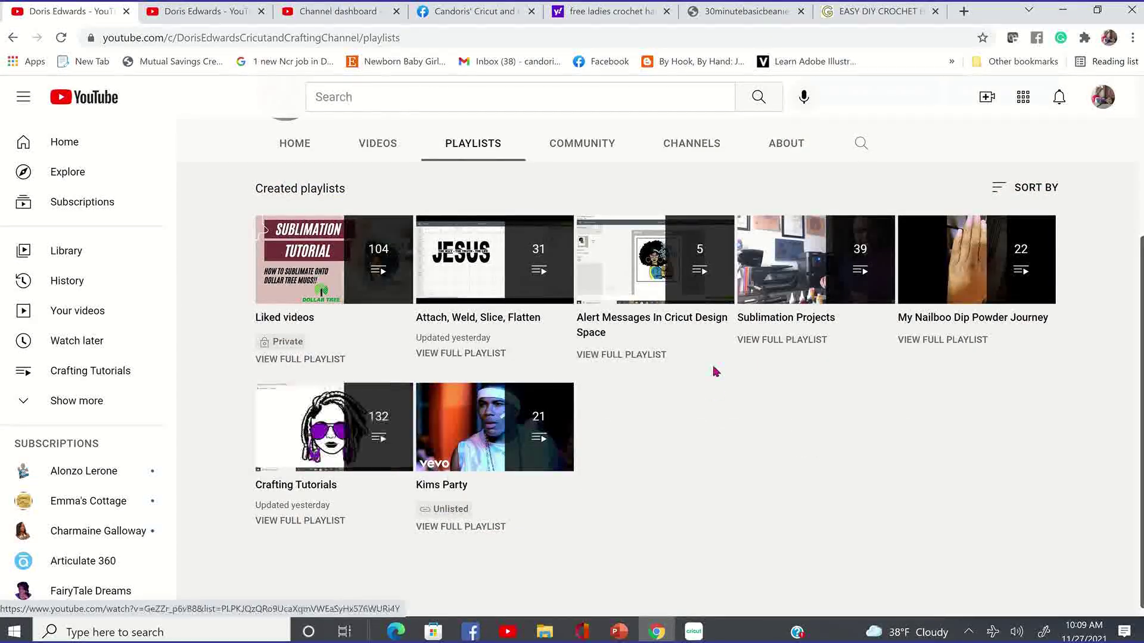
scroll(715, 375, up, 3)
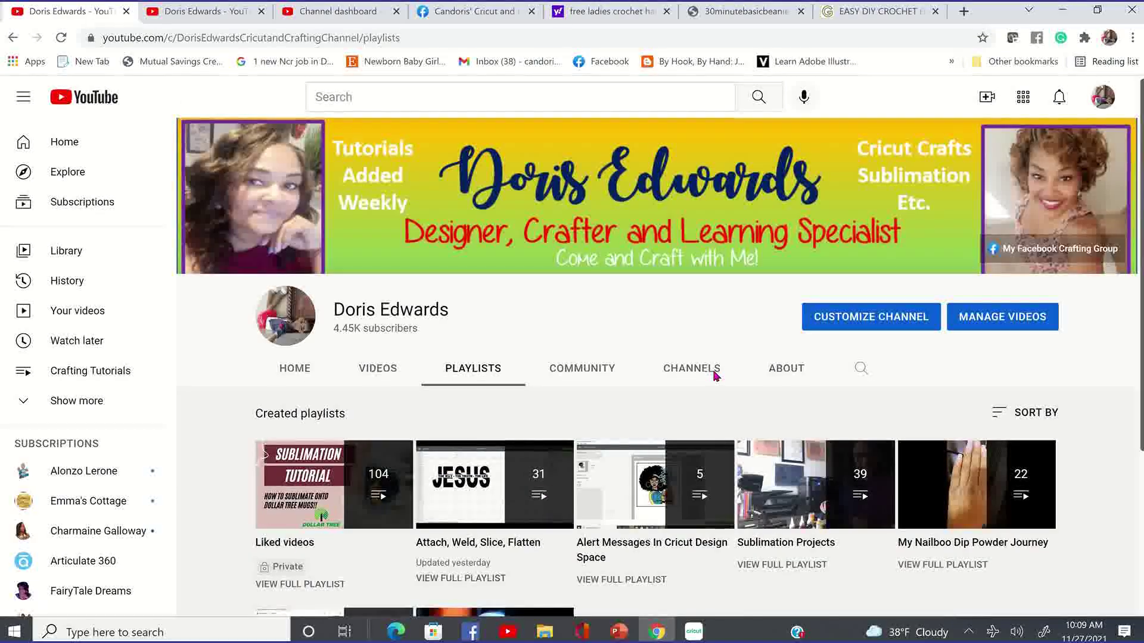